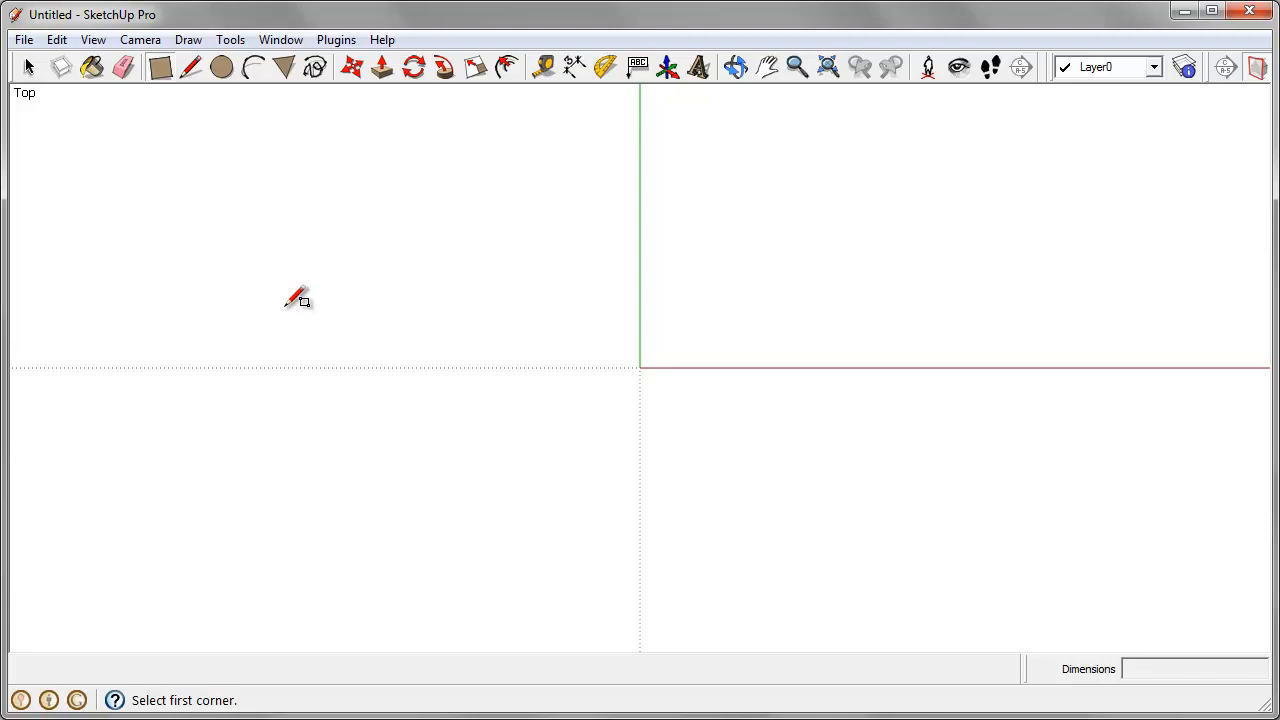
Step: Draw a 20' by 40' rectangle on the ground plane across the origin
{"action": "left_click", "coordinate": [159, 72]}
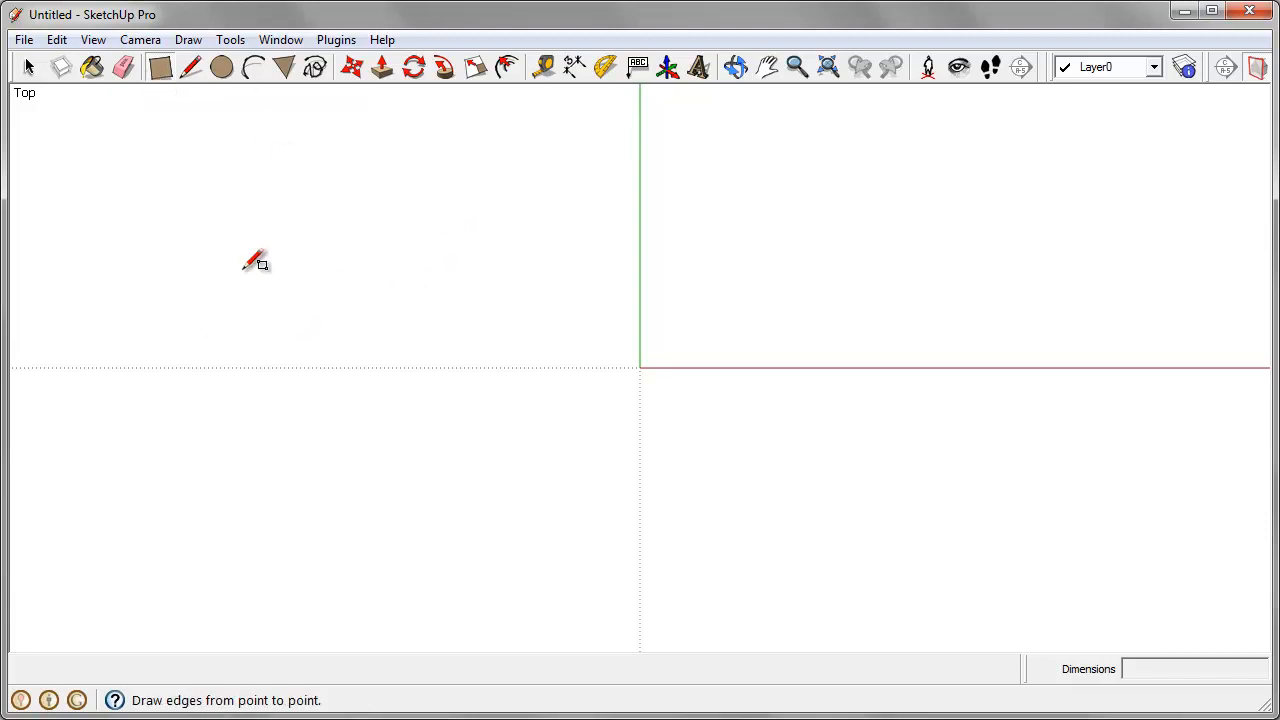
{"action": "left_click", "coordinate": [167, 528]}
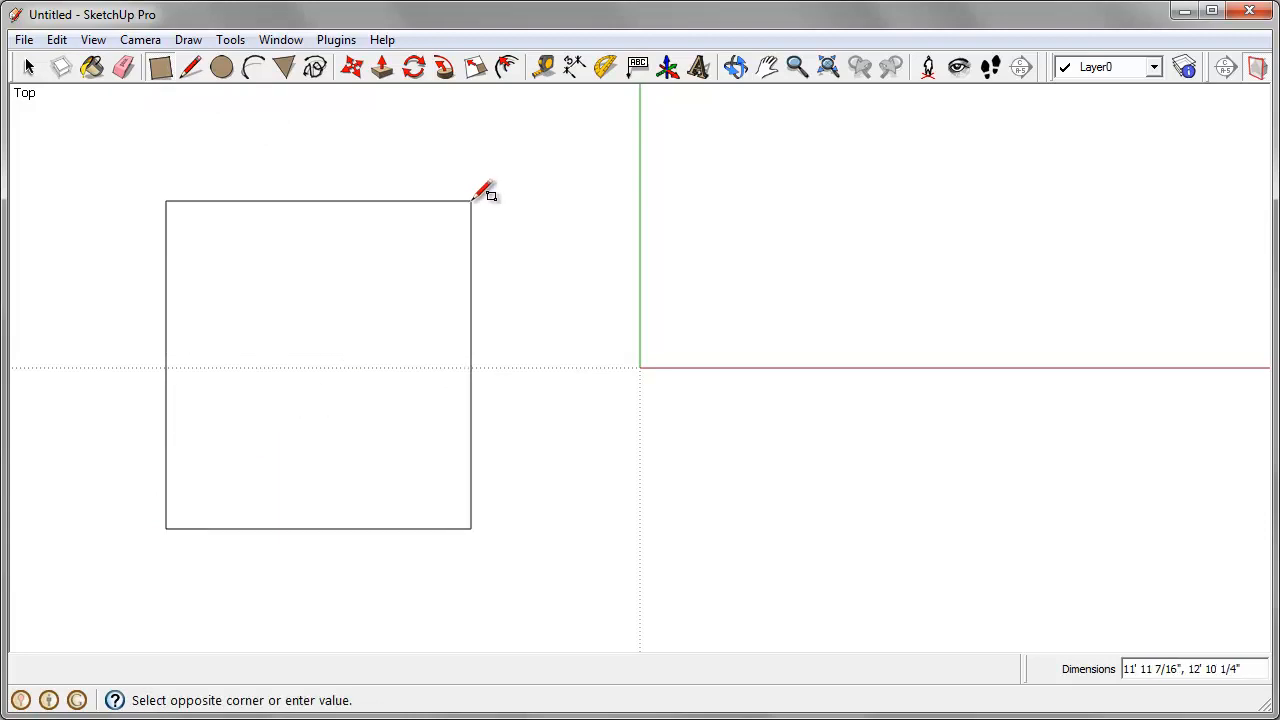
{"action": "type", "text": "20',40"}
{"action": "key", "text": "Return"}
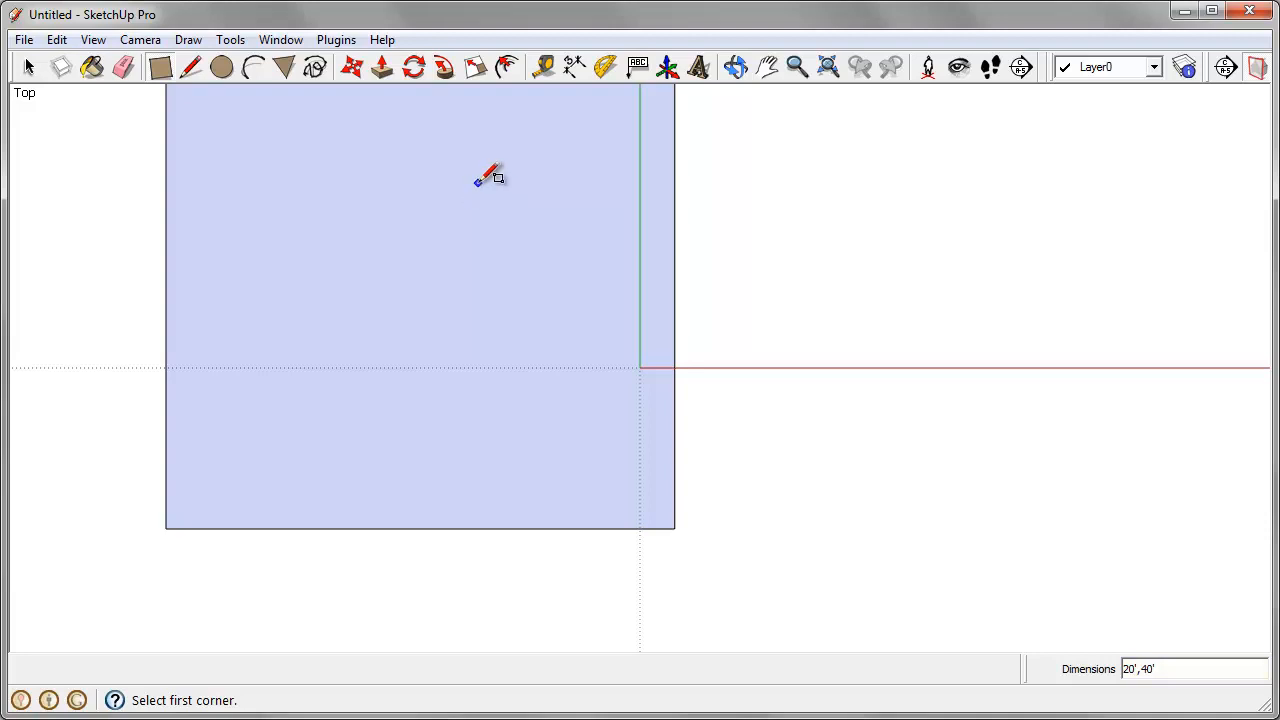
Step: Extrude the rectangle upward 25' into a large box with Push/Pull
{"action": "middle_click_drag", "start_coordinate": [651, 506], "coordinate": [520, 503]}
{"action": "scroll", "coordinate": [510, 508], "scroll_direction": "down", "scroll_amount": 3}
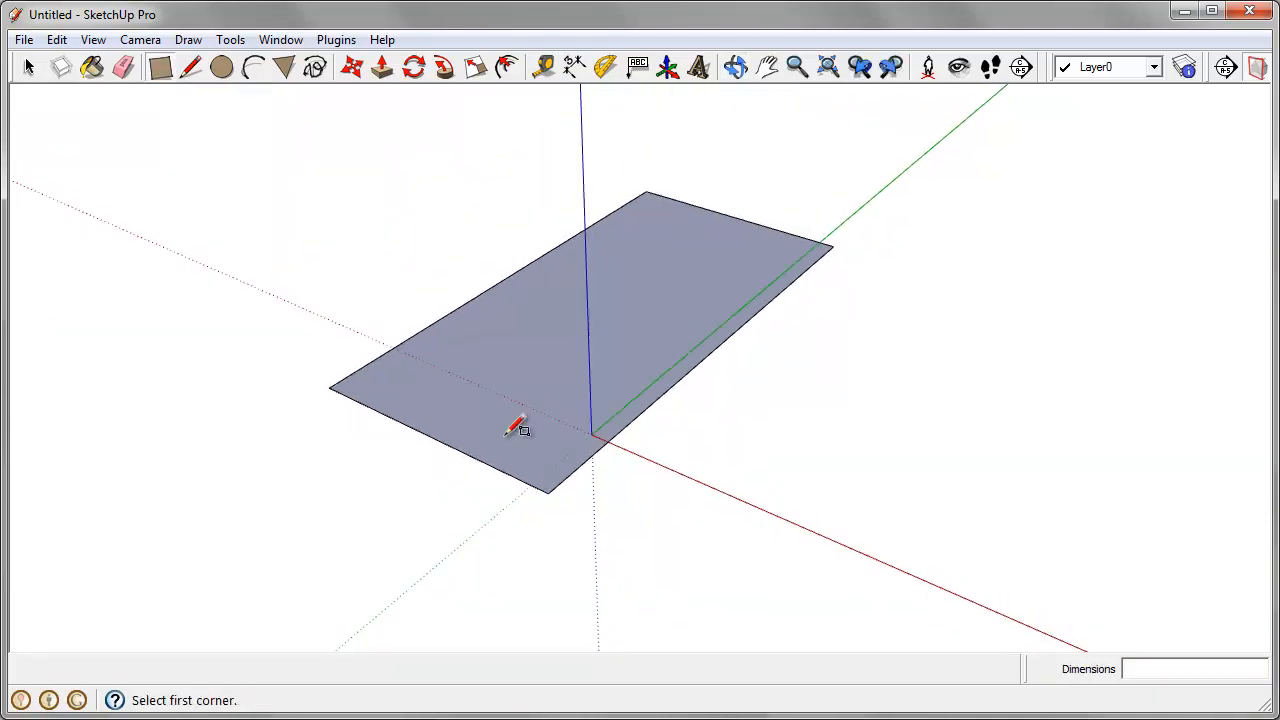
{"action": "middle_click_drag", "start_coordinate": [512, 434], "coordinate": [488, 354]}
{"action": "scroll", "coordinate": [617, 317], "scroll_direction": "up", "scroll_amount": 2}
{"action": "middle_click_drag", "start_coordinate": [617, 317], "coordinate": [613, 358]}
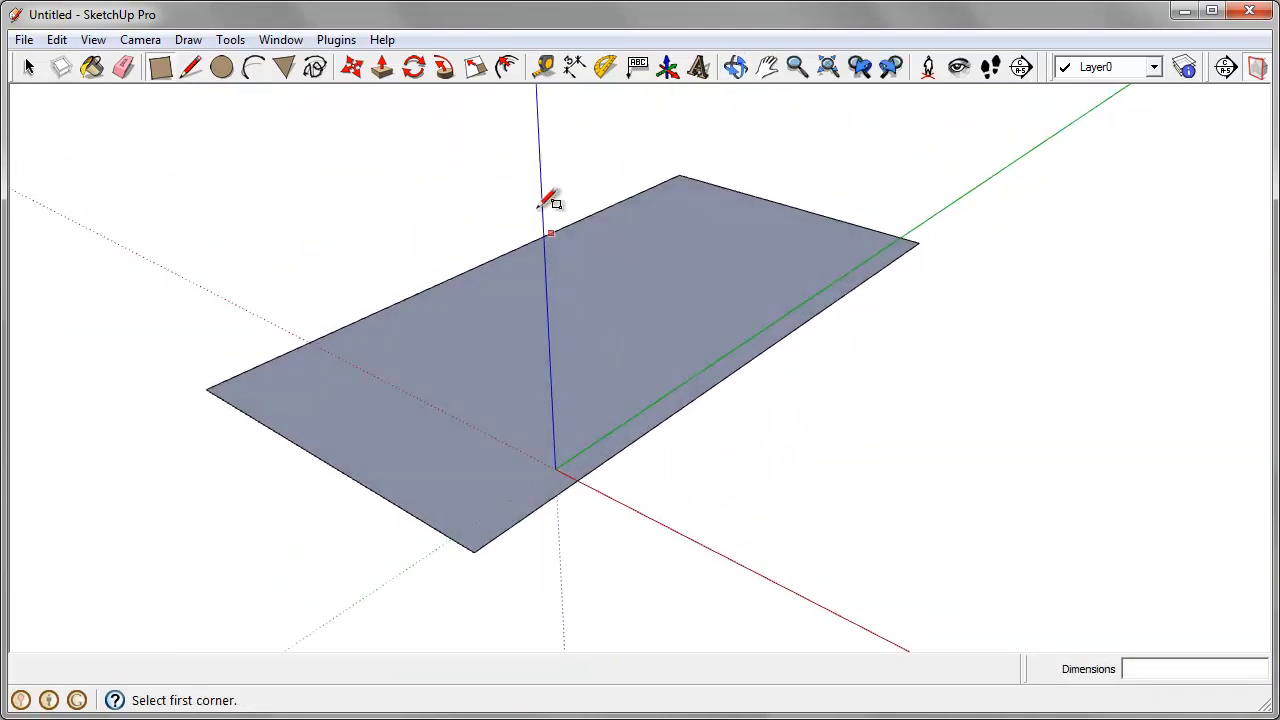
{"action": "left_click", "coordinate": [382, 69]}
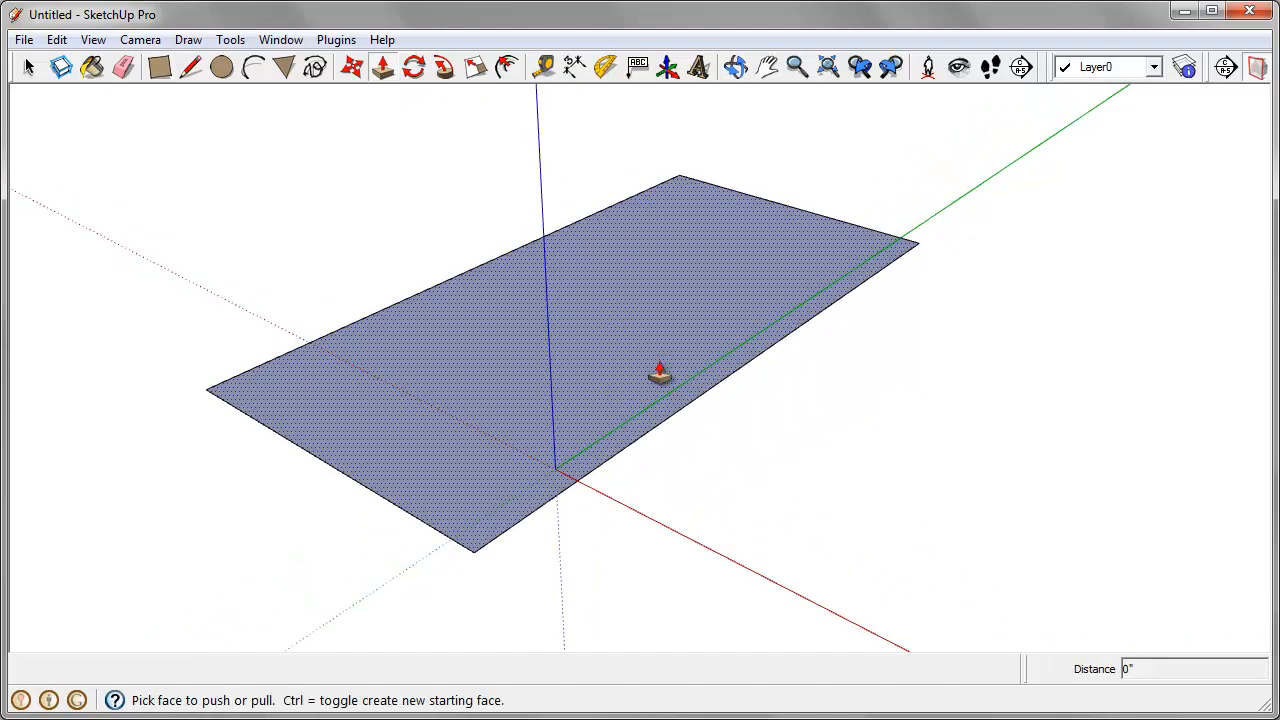
{"action": "left_click_drag", "start_coordinate": [659, 373], "coordinate": [656, 212]}
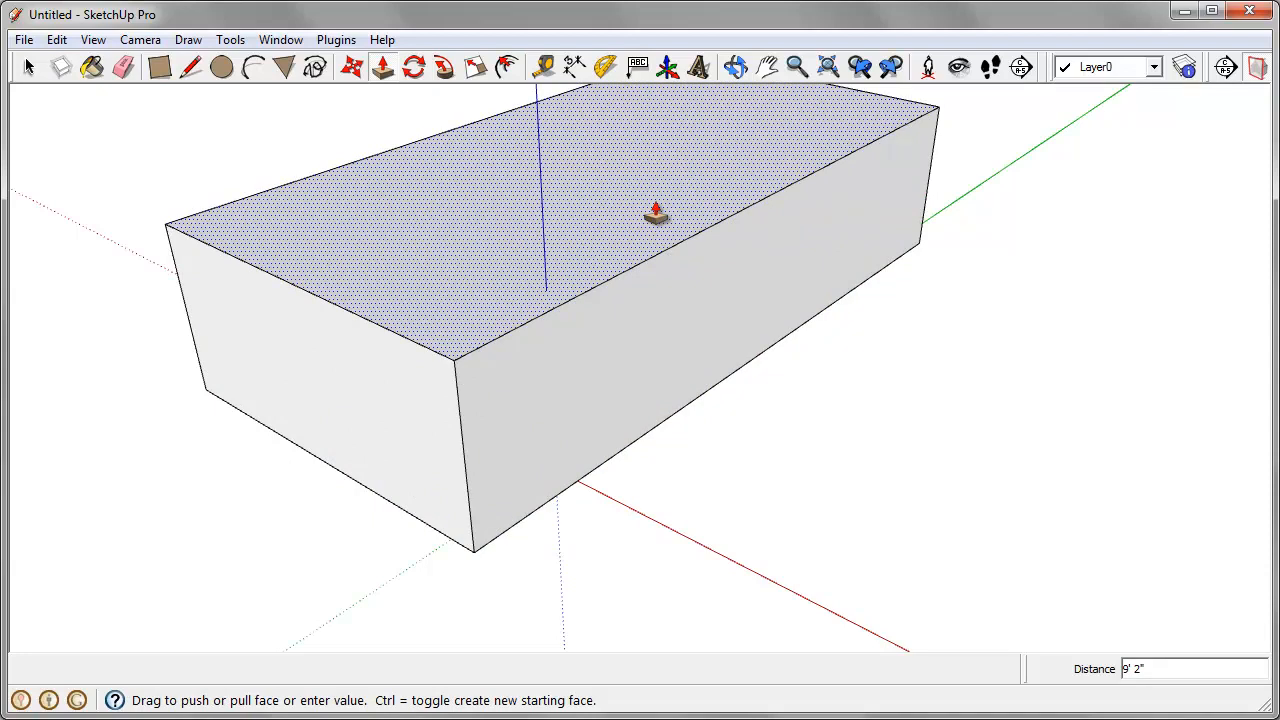
{"action": "type", "text": "25'"}
{"action": "key", "text": "Return"}
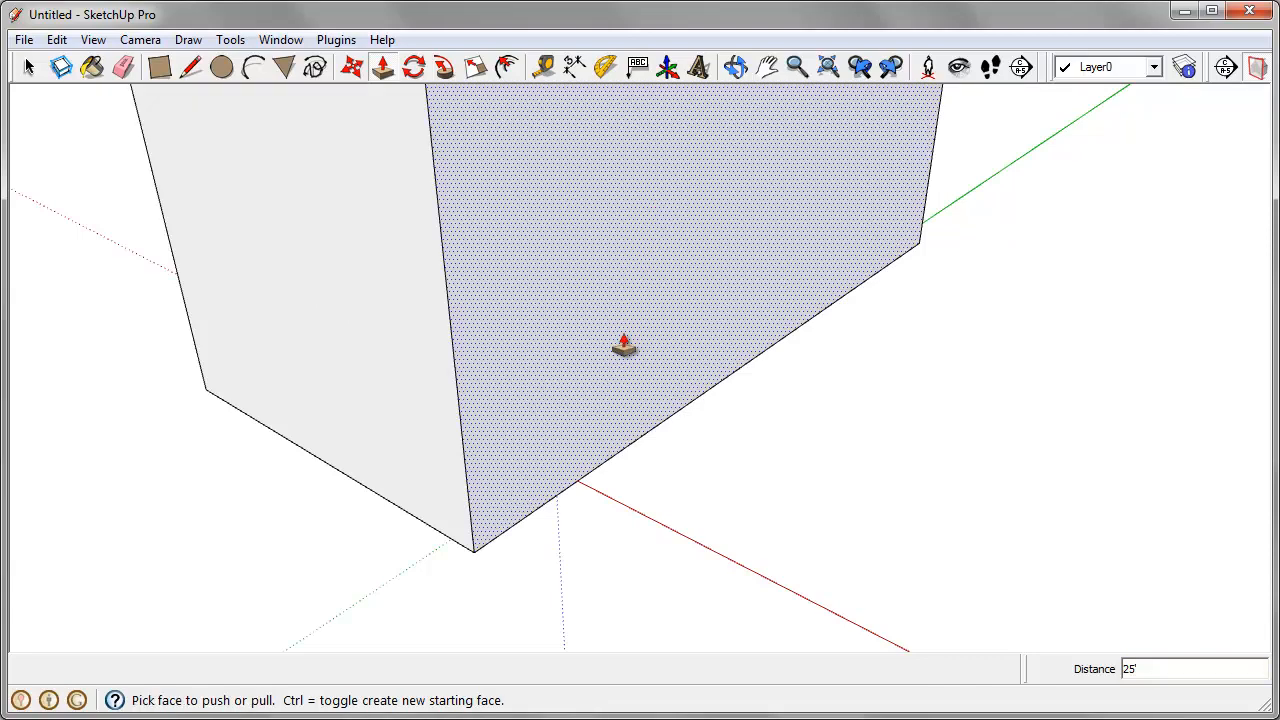
Step: Draw a 120 by 120 inch square on the ground beside the large box's long side
{"action": "scroll", "coordinate": [623, 346], "scroll_direction": "down", "scroll_amount": 5}
{"action": "middle_click_drag", "start_coordinate": [560, 449], "coordinate": [571, 397]}
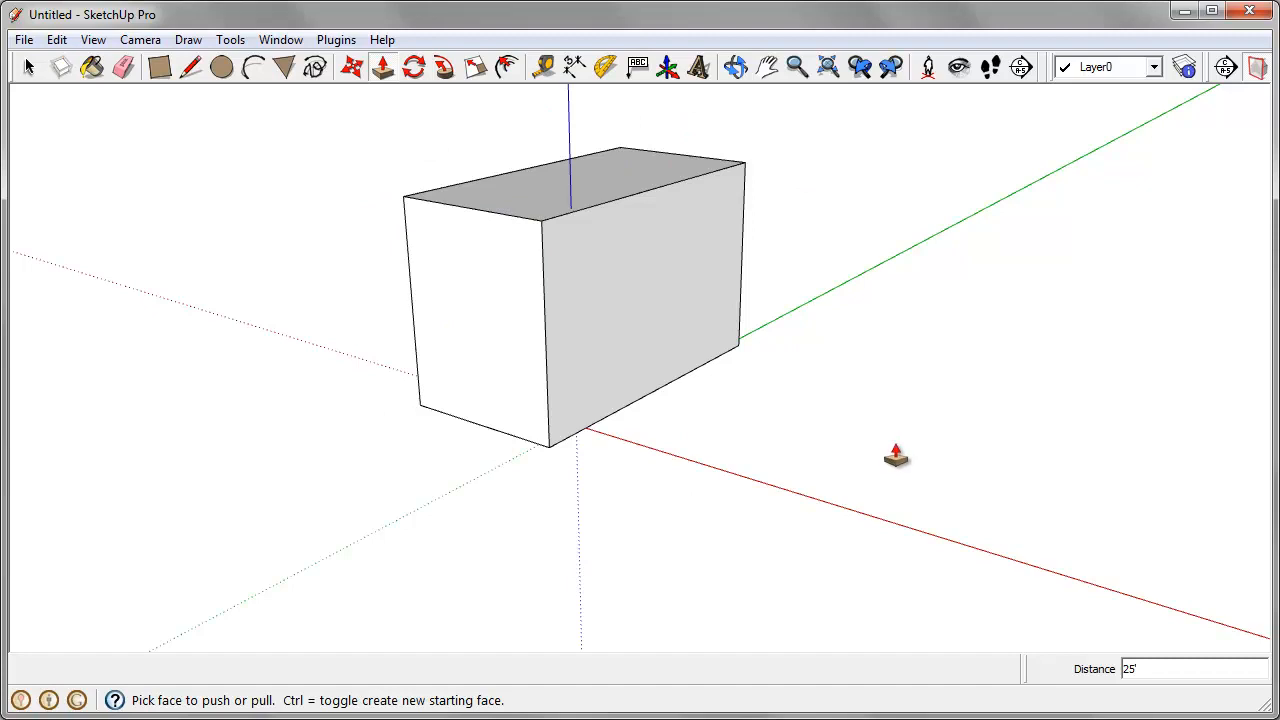
{"action": "left_click", "coordinate": [159, 67]}
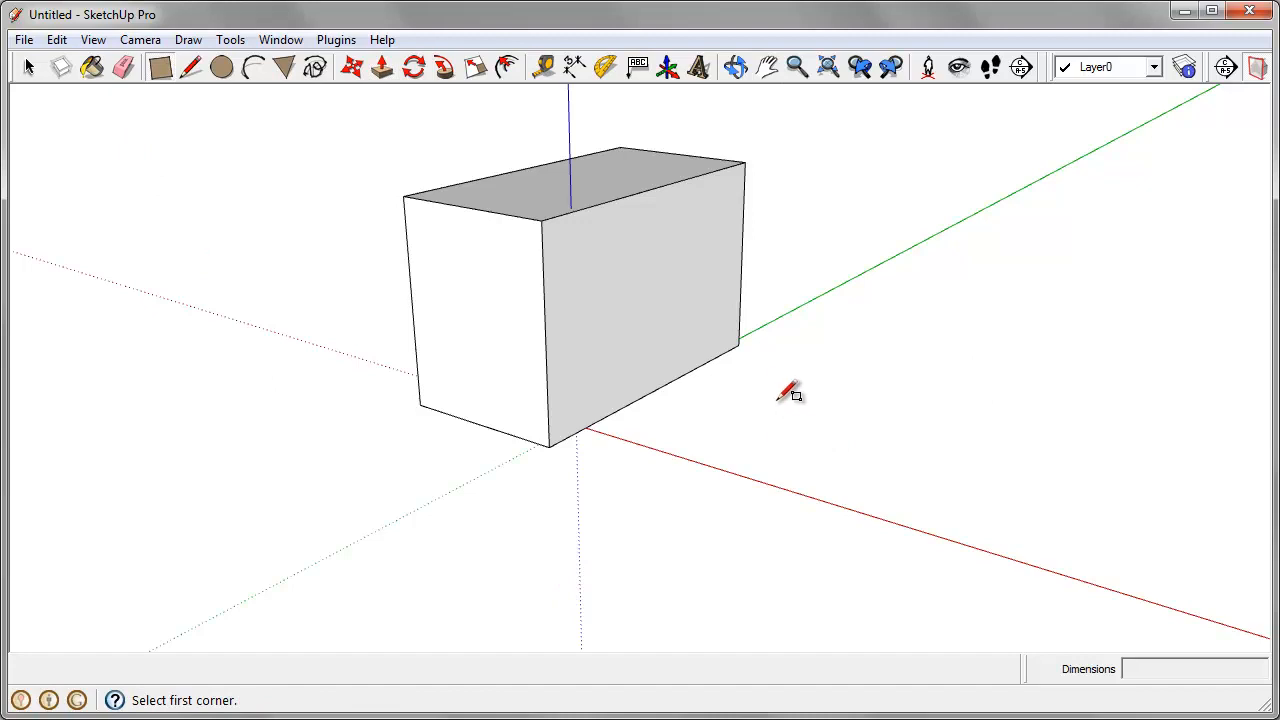
{"action": "left_click", "coordinate": [743, 424]}
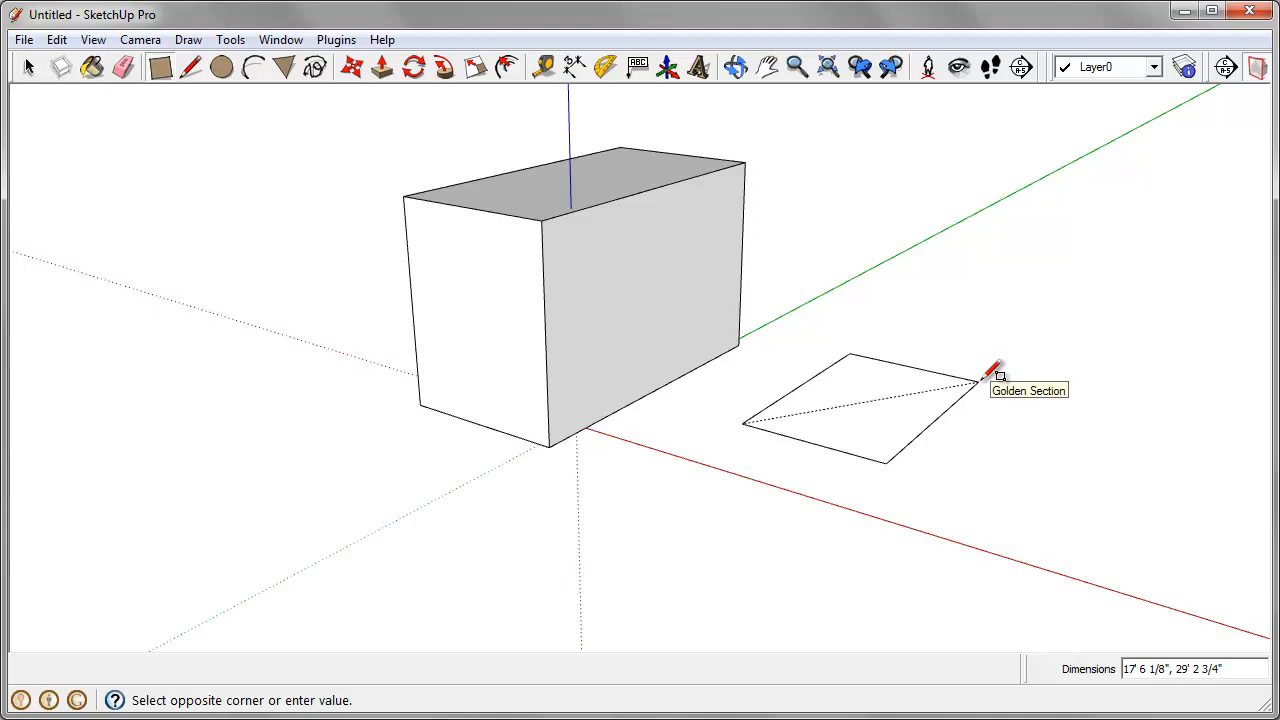
{"action": "type", "text": "120"}
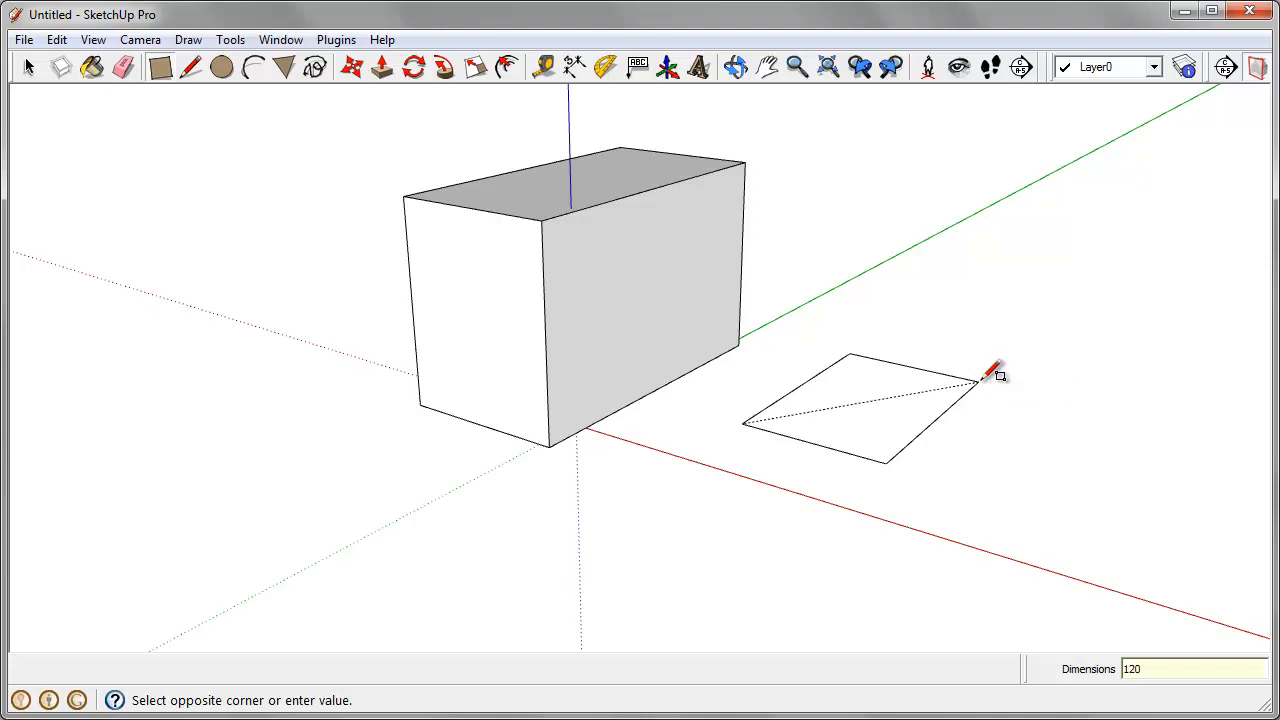
{"action": "type", "text": ",120"}
{"action": "key", "text": "Return"}
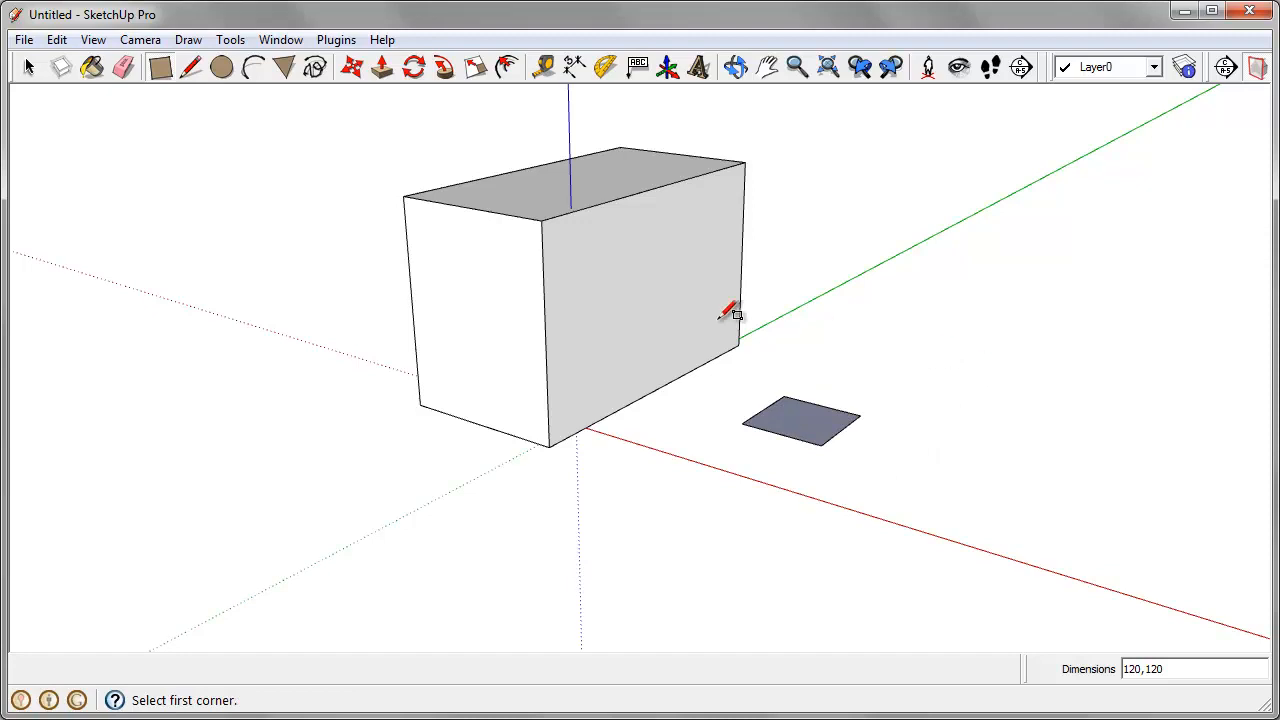
Step: Push/Pull the small square up 10' to form a cube
{"action": "left_click", "coordinate": [381, 67]}
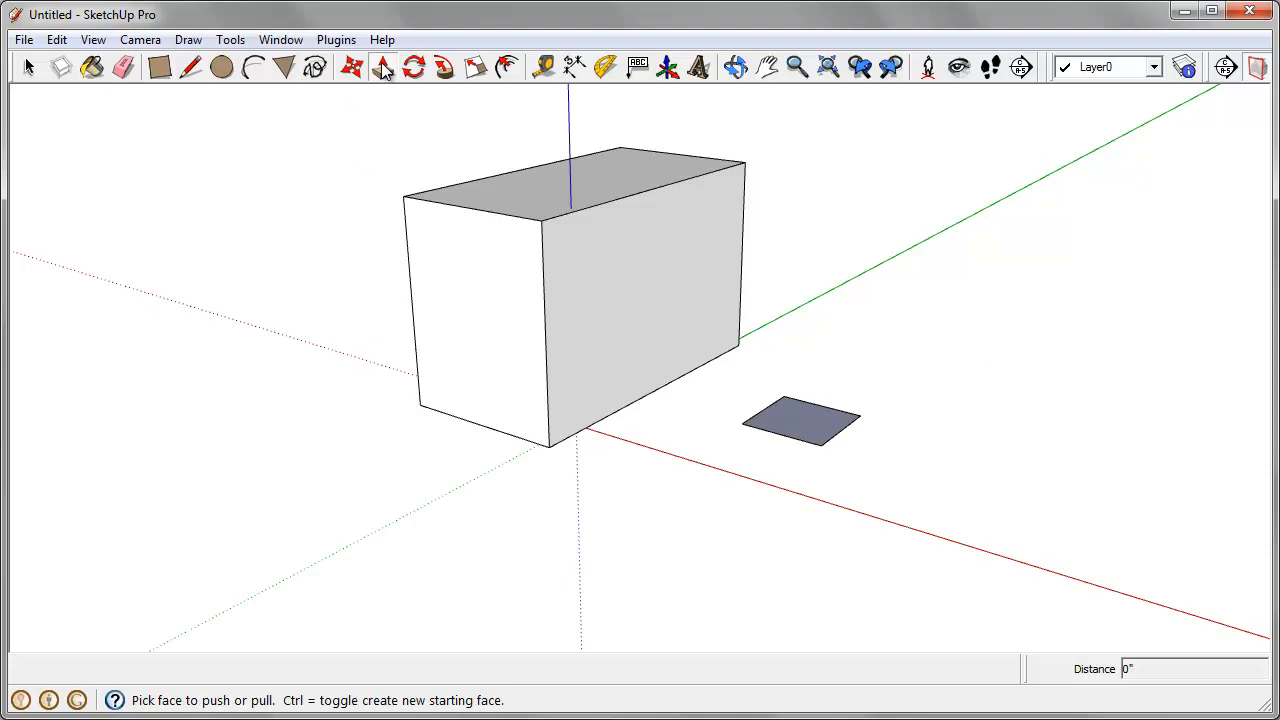
{"action": "left_click", "coordinate": [807, 428]}
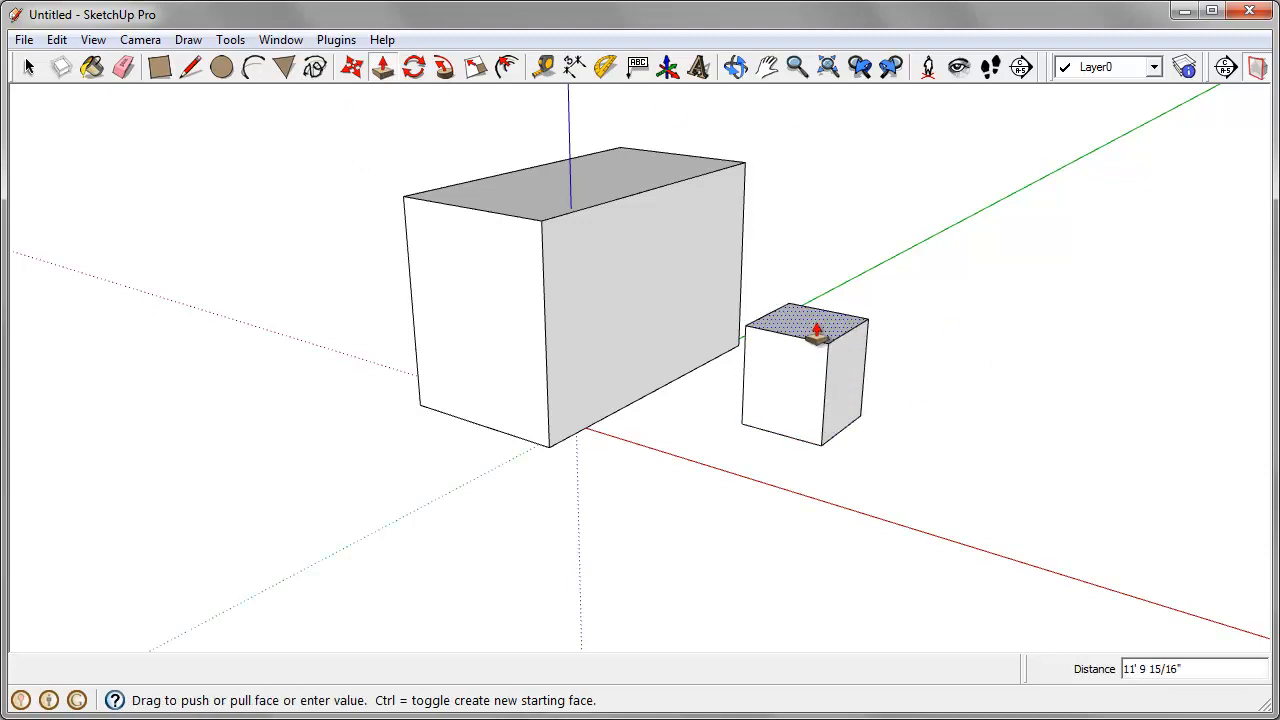
{"action": "type", "text": "120"}
{"action": "key", "text": "Return"}
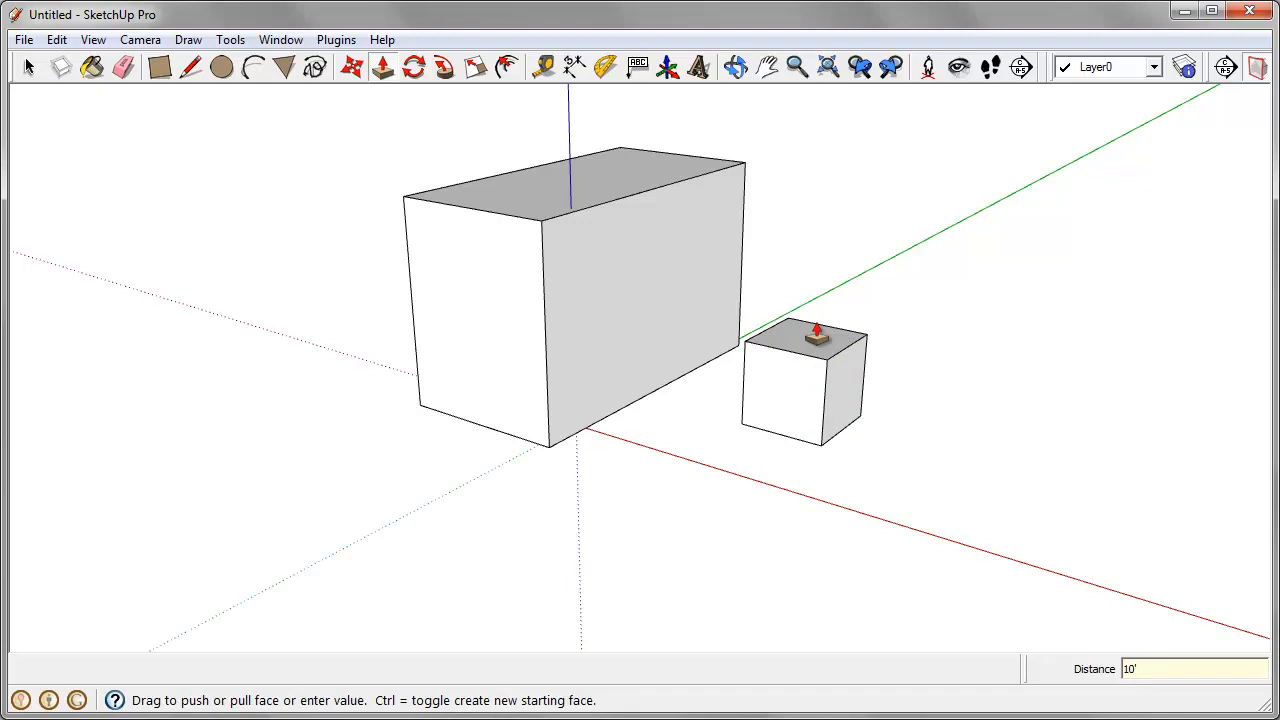
Step: Select the entire small cube, including all of its connected faces and edges
{"action": "middle_click_drag", "start_coordinate": [957, 423], "coordinate": [909, 457]}
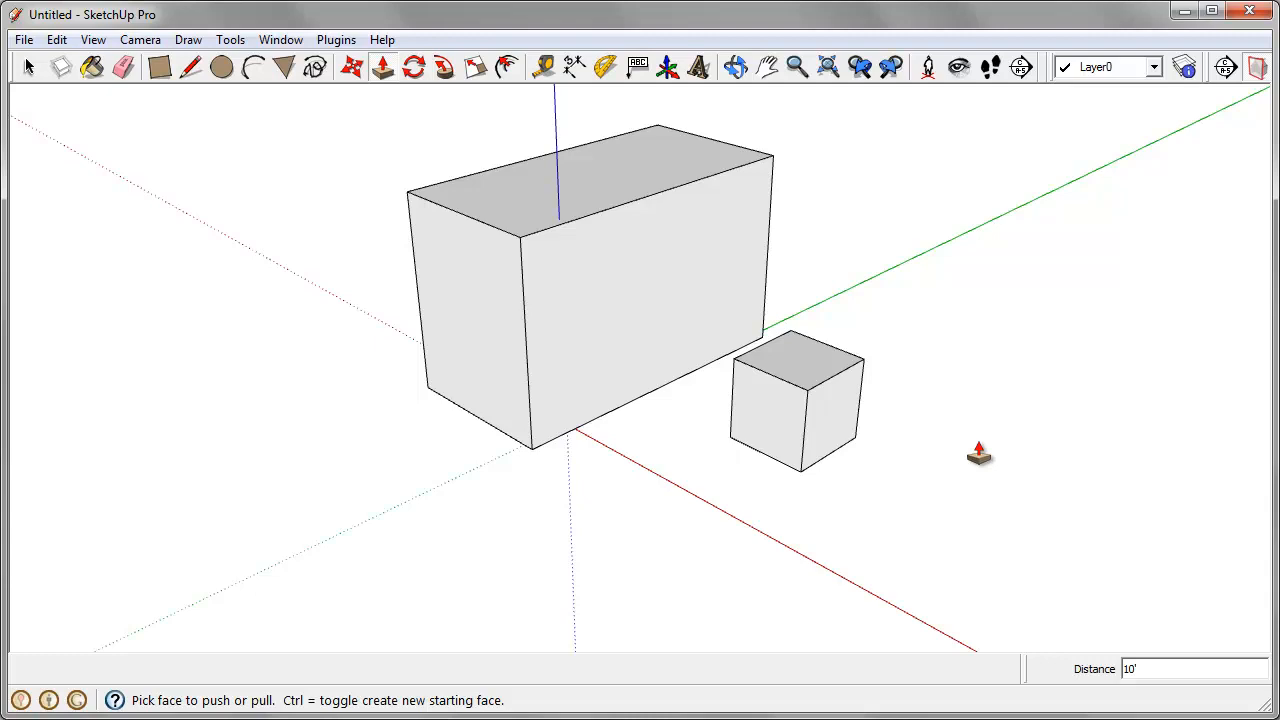
{"action": "key", "text": "space"}
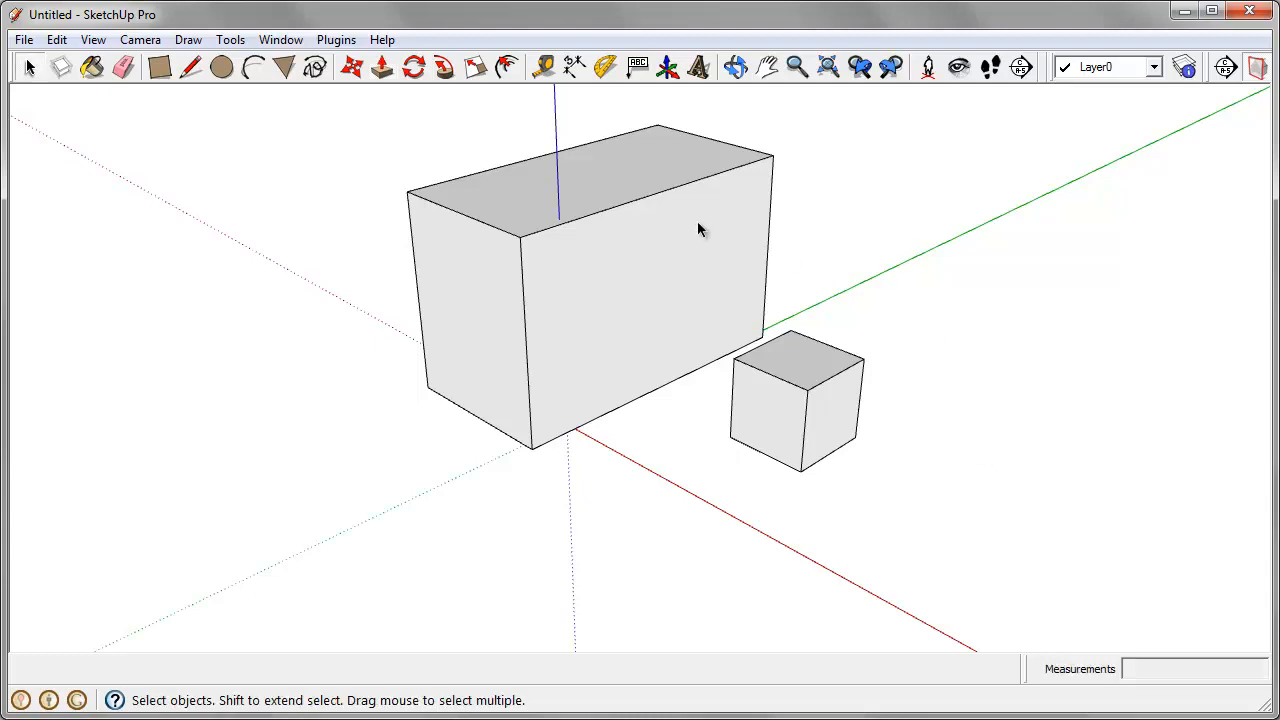
{"action": "left_click", "coordinate": [686, 186]}
{"action": "left_click", "coordinate": [608, 313]}
{"action": "left_click", "coordinate": [1067, 281]}
{"action": "left_click", "coordinate": [876, 158]}
{"action": "triple_click", "coordinate": [803, 387]}
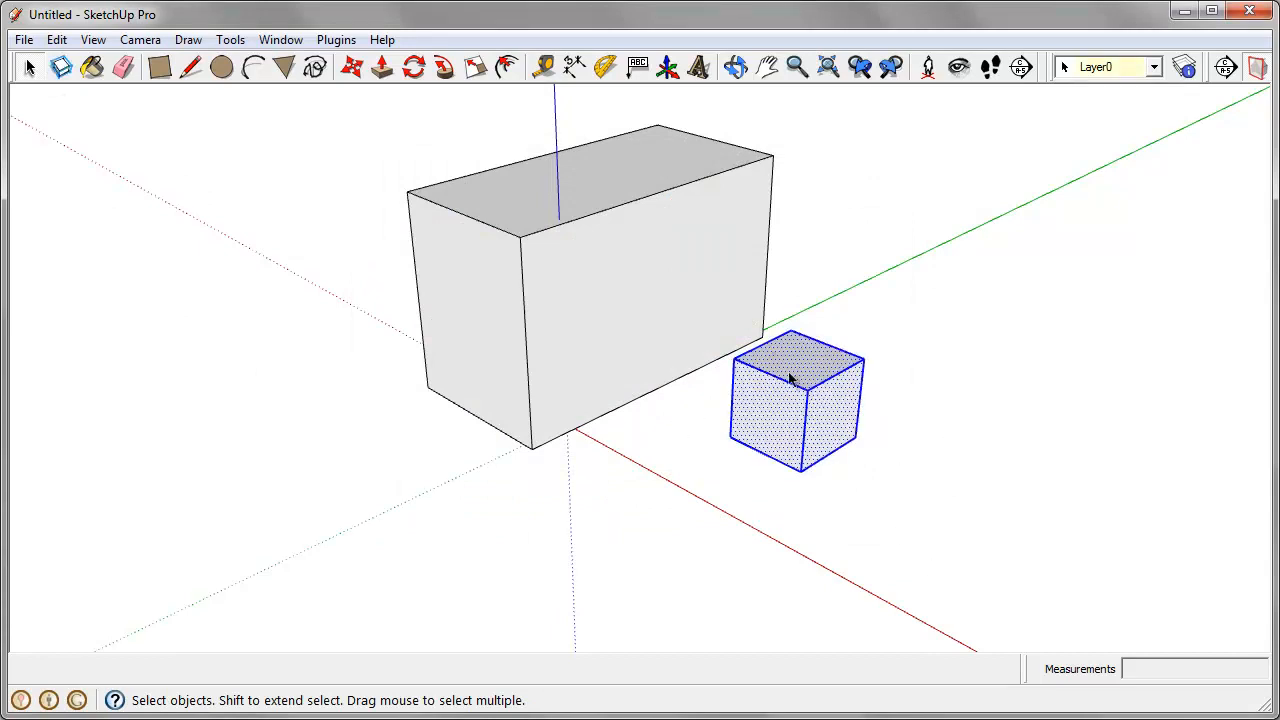
Step: Move the ungrouped cube by its lower near corner onto the large box's nearest bottom corner
{"action": "left_click", "coordinate": [352, 74]}
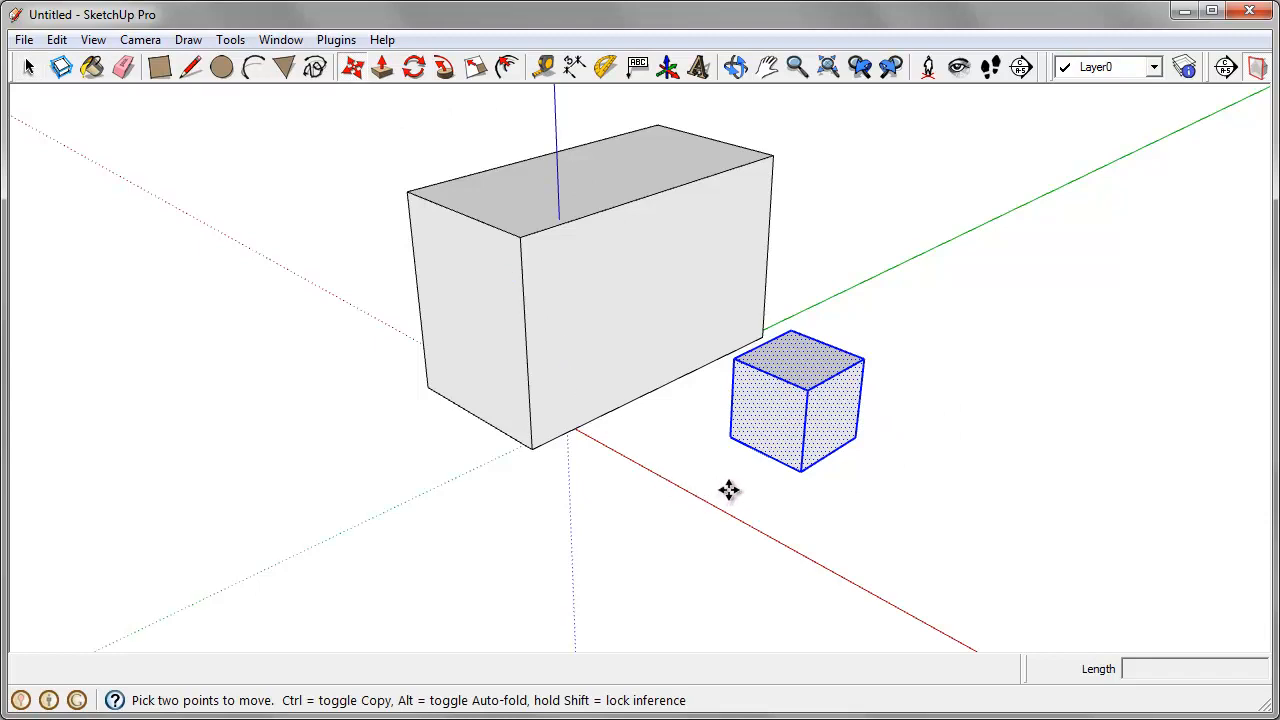
{"action": "left_click", "coordinate": [725, 437]}
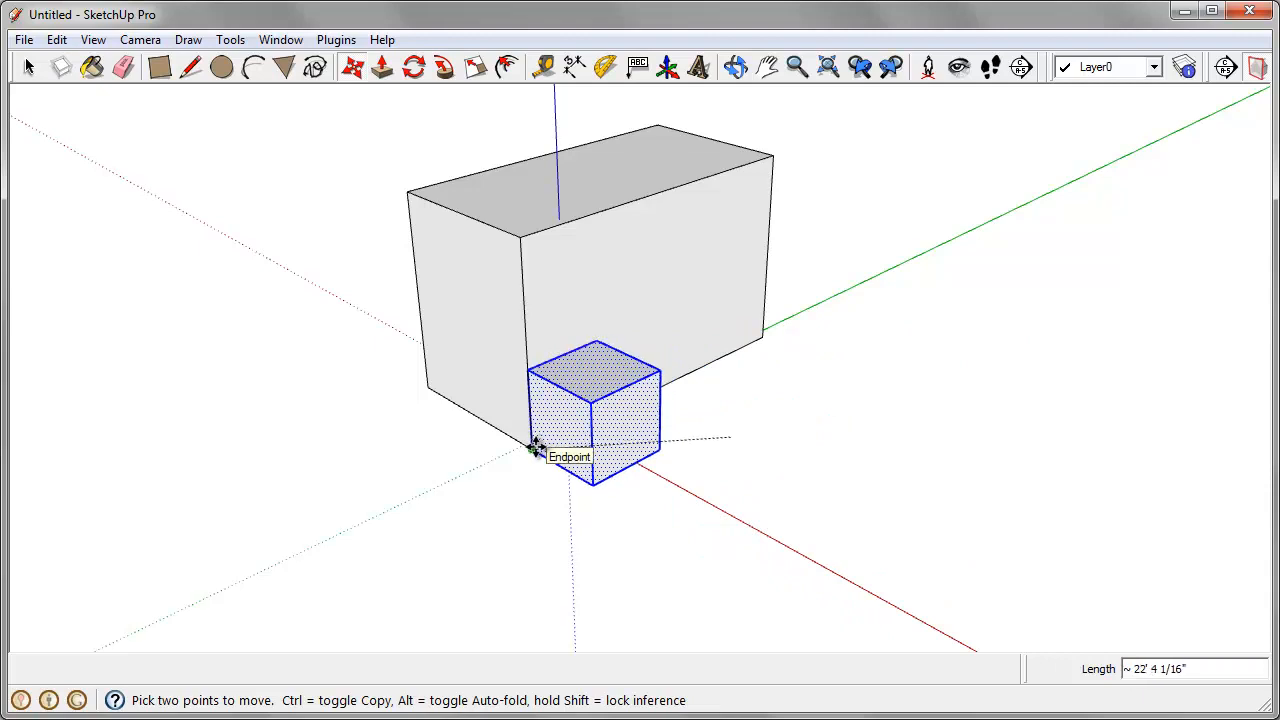
{"action": "left_click", "coordinate": [535, 448]}
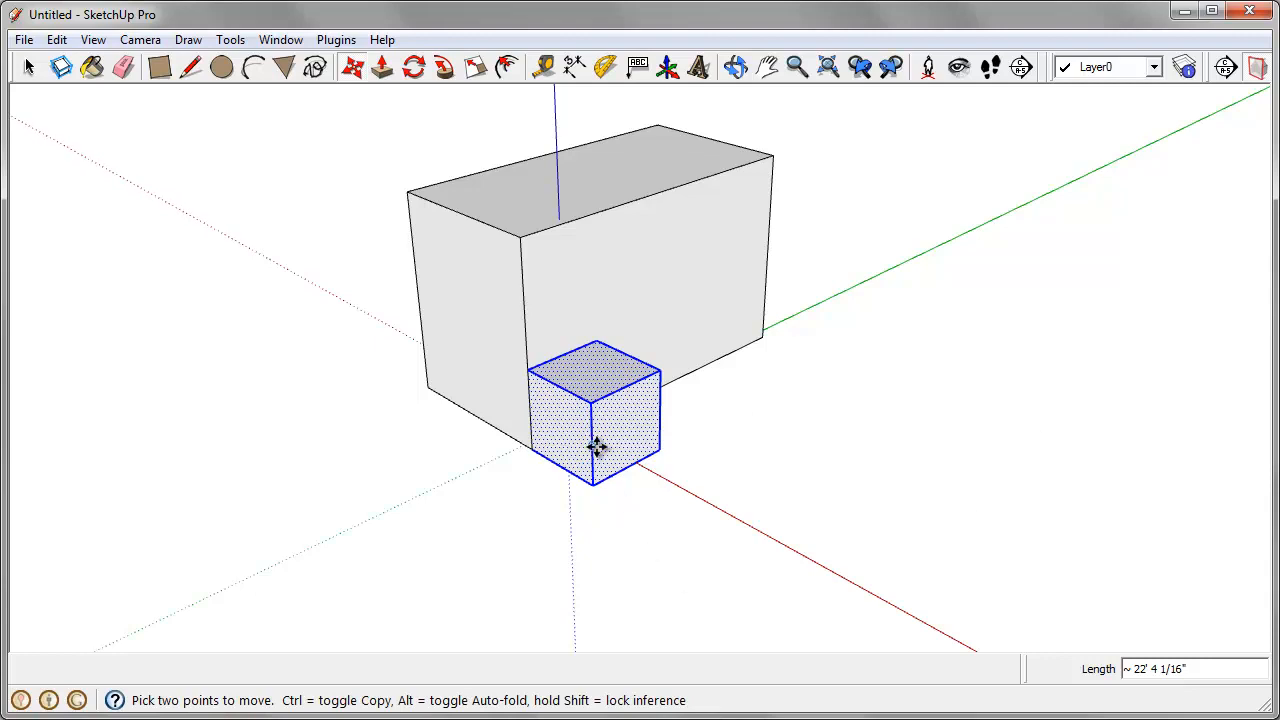
Step: Try to pull the ungrouped cube away from the large box, cancel, and undo the cube's move to the corner
{"action": "left_click", "coordinate": [610, 425]}
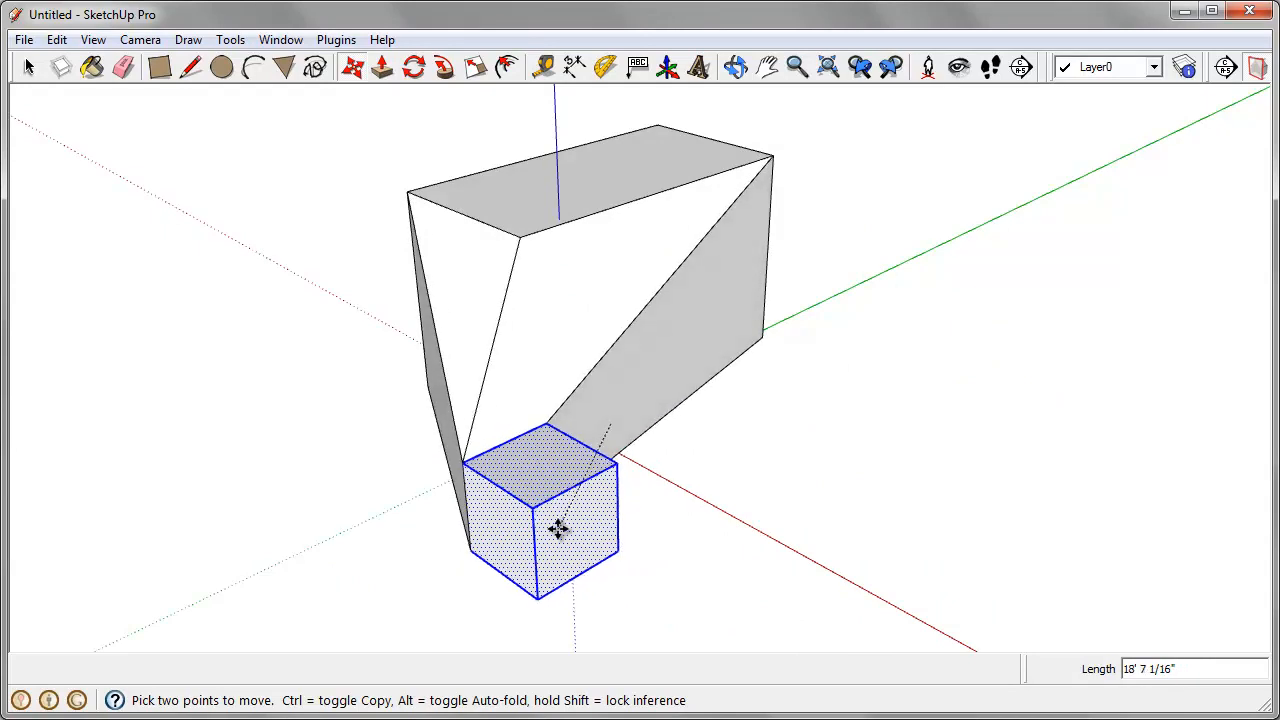
{"action": "key", "text": "Escape"}
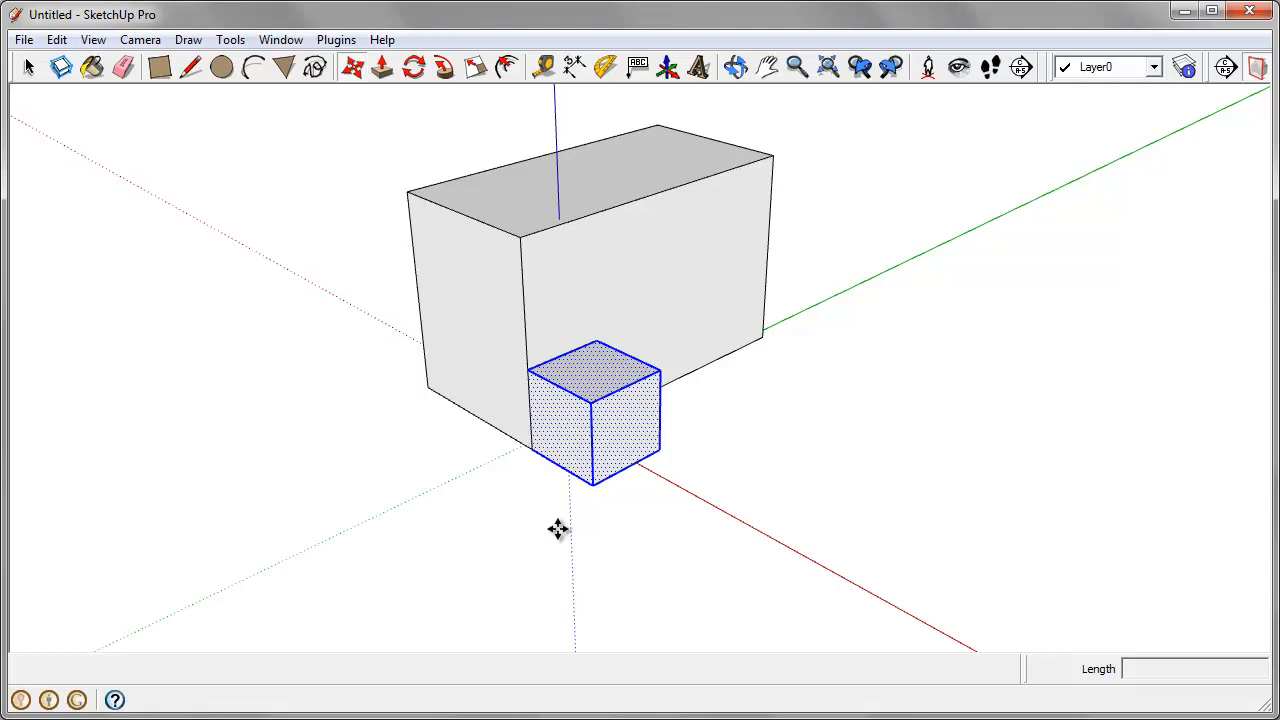
{"action": "key", "text": "ctrl"}
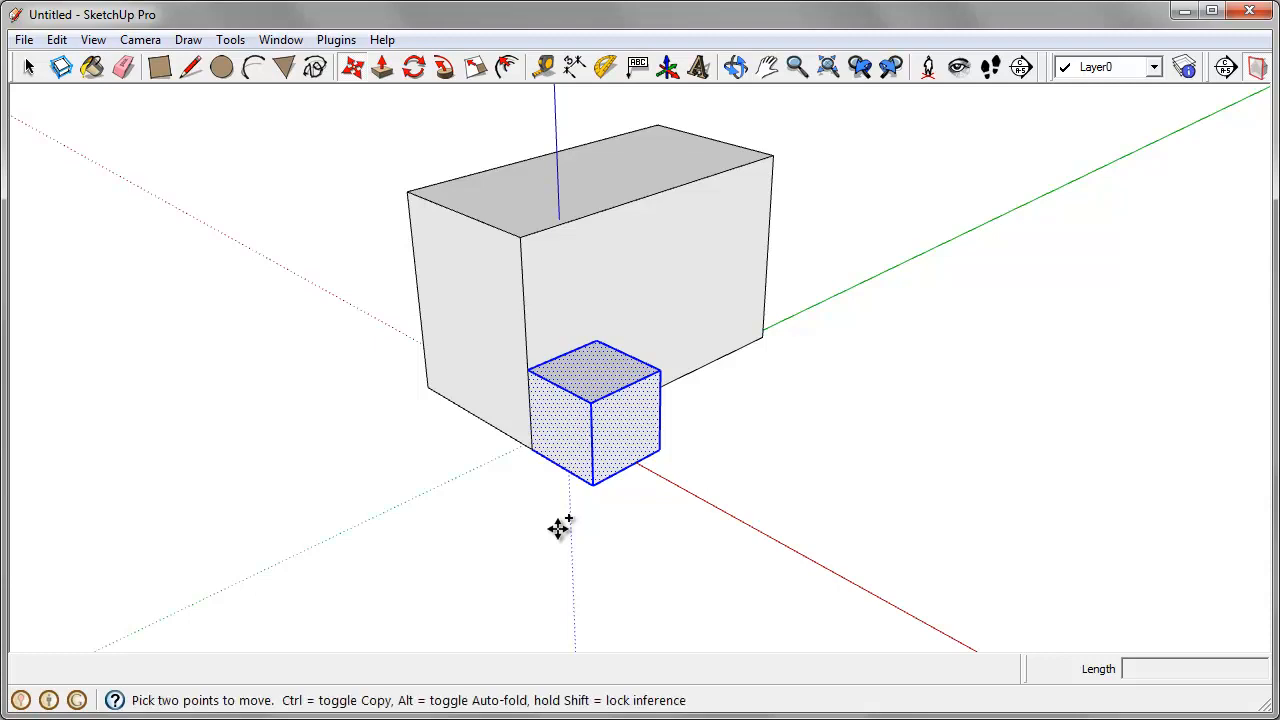
{"action": "key", "text": "ctrl+z"}
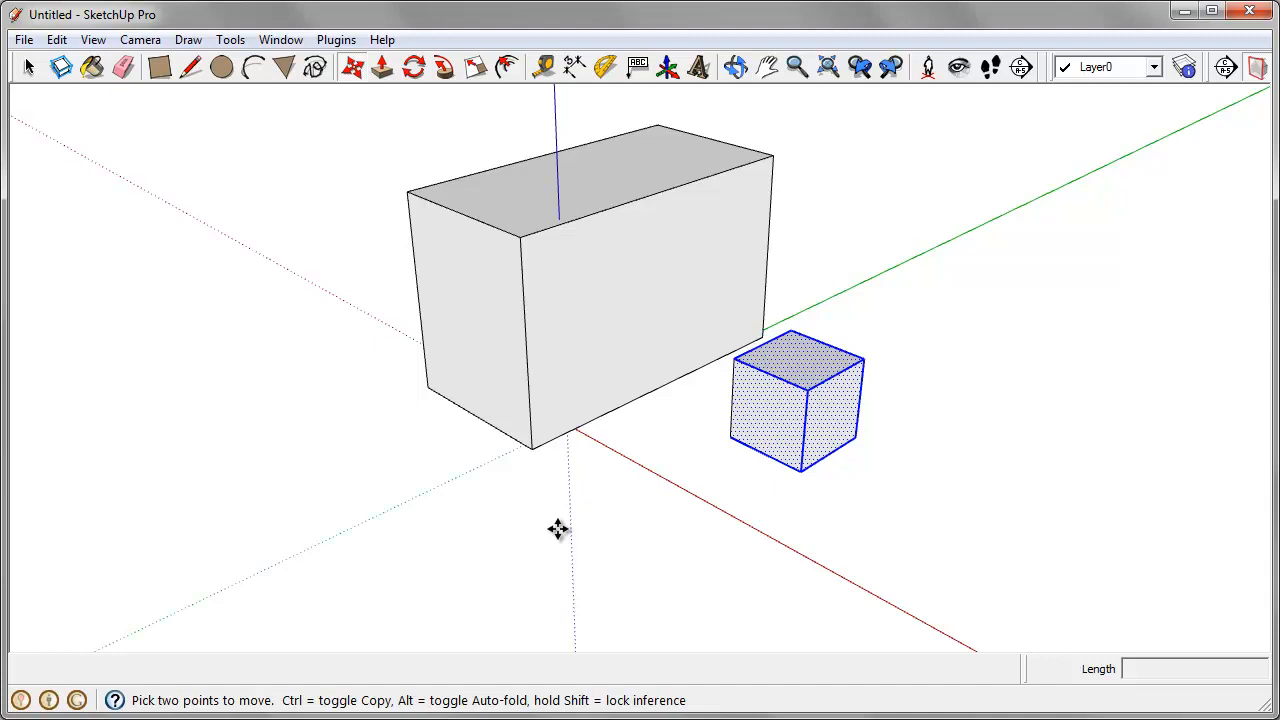
Step: Make the selected small cube into a group
{"action": "left_click", "coordinate": [31, 72]}
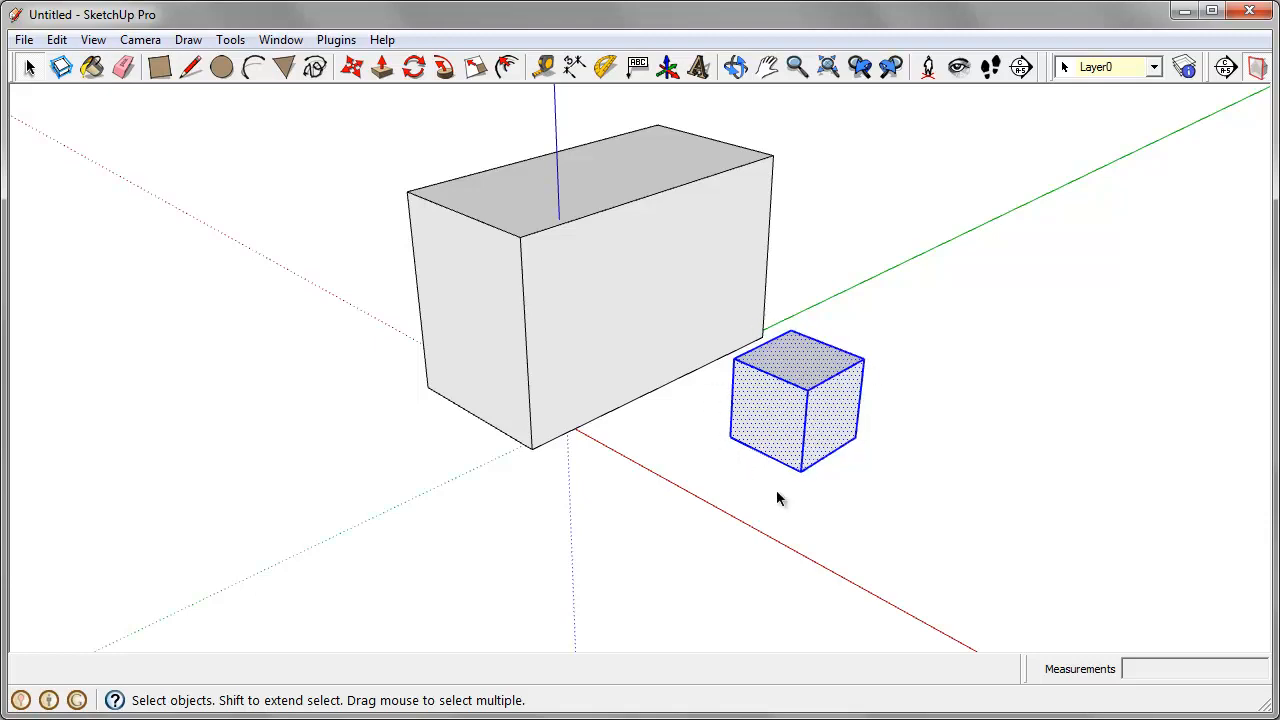
{"action": "right_click", "coordinate": [788, 390]}
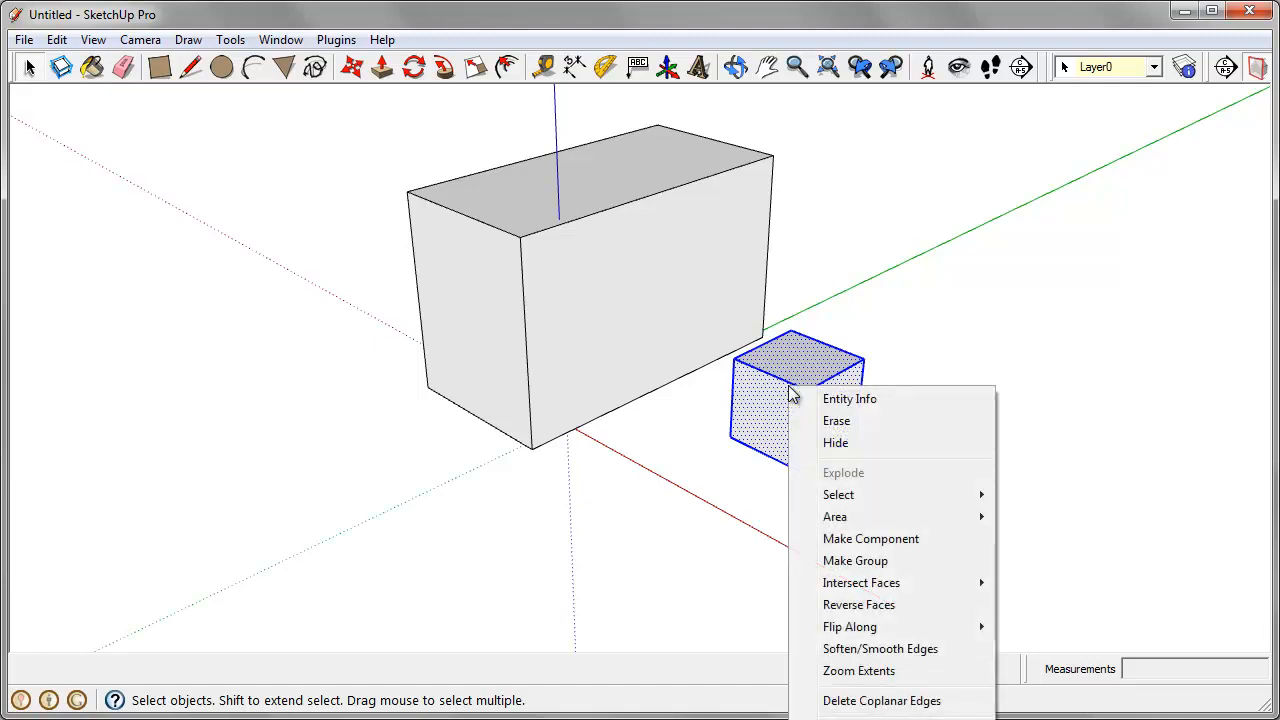
{"action": "left_click", "coordinate": [895, 562]}
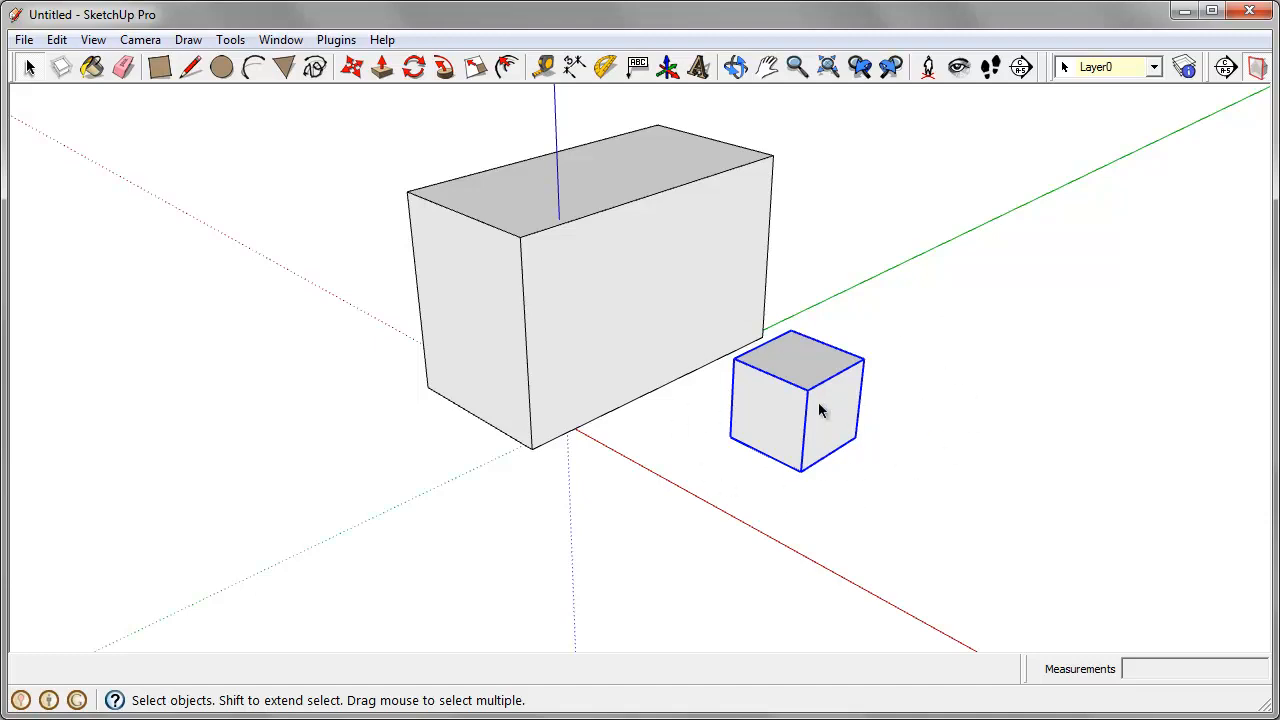
Step: Move the grouped cube by its lower corner onto the large box's bottom corner, and move it about 21' 10" away again
{"action": "left_click", "coordinate": [349, 75]}
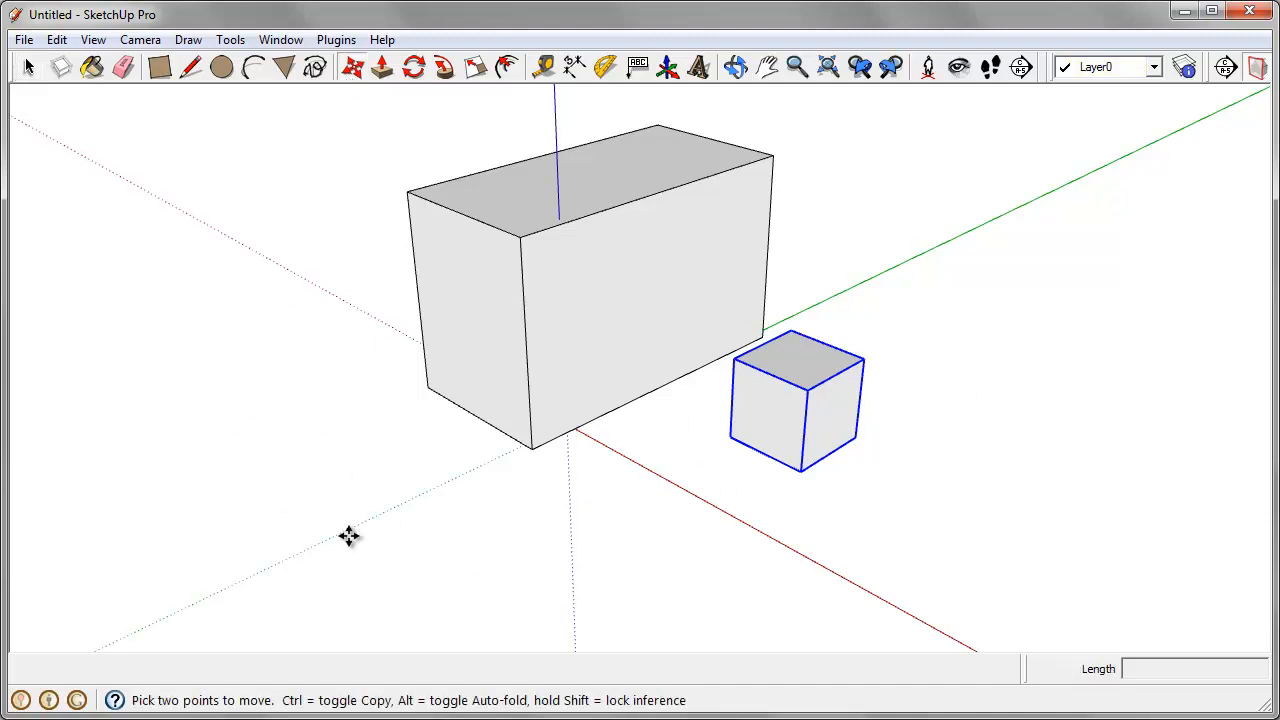
{"action": "left_click", "coordinate": [733, 432]}
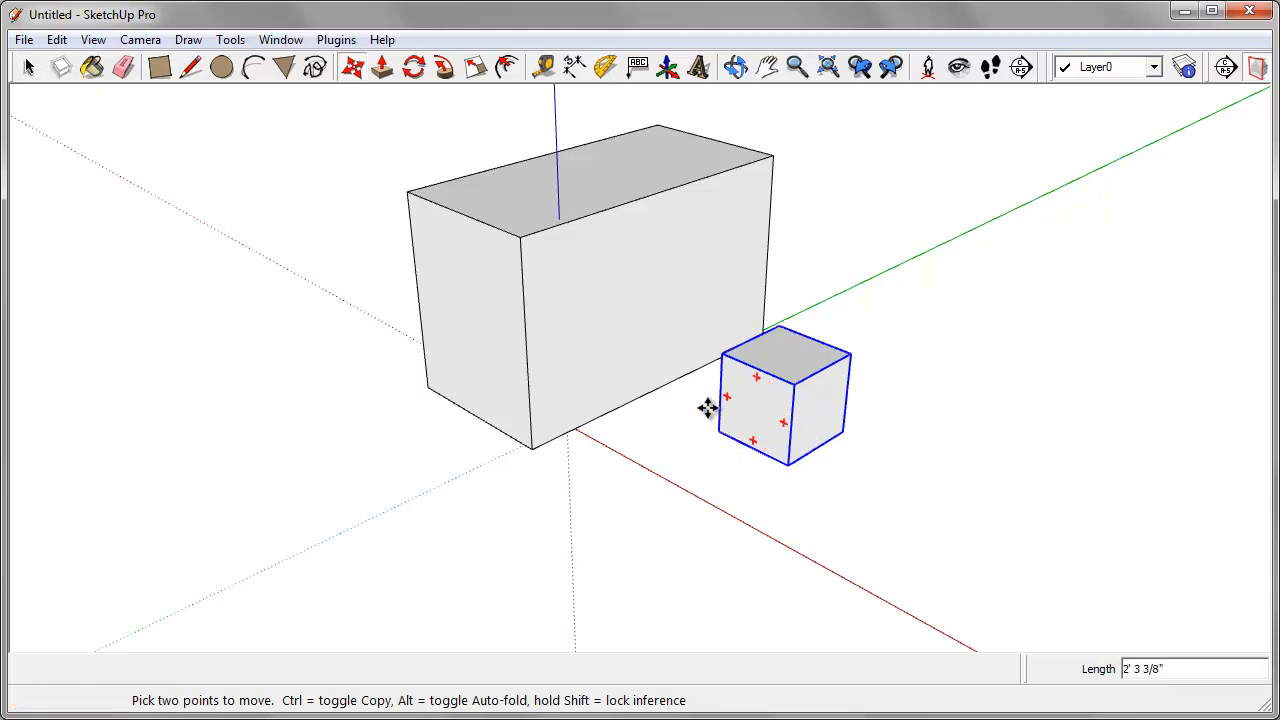
{"action": "left_click", "coordinate": [527, 448]}
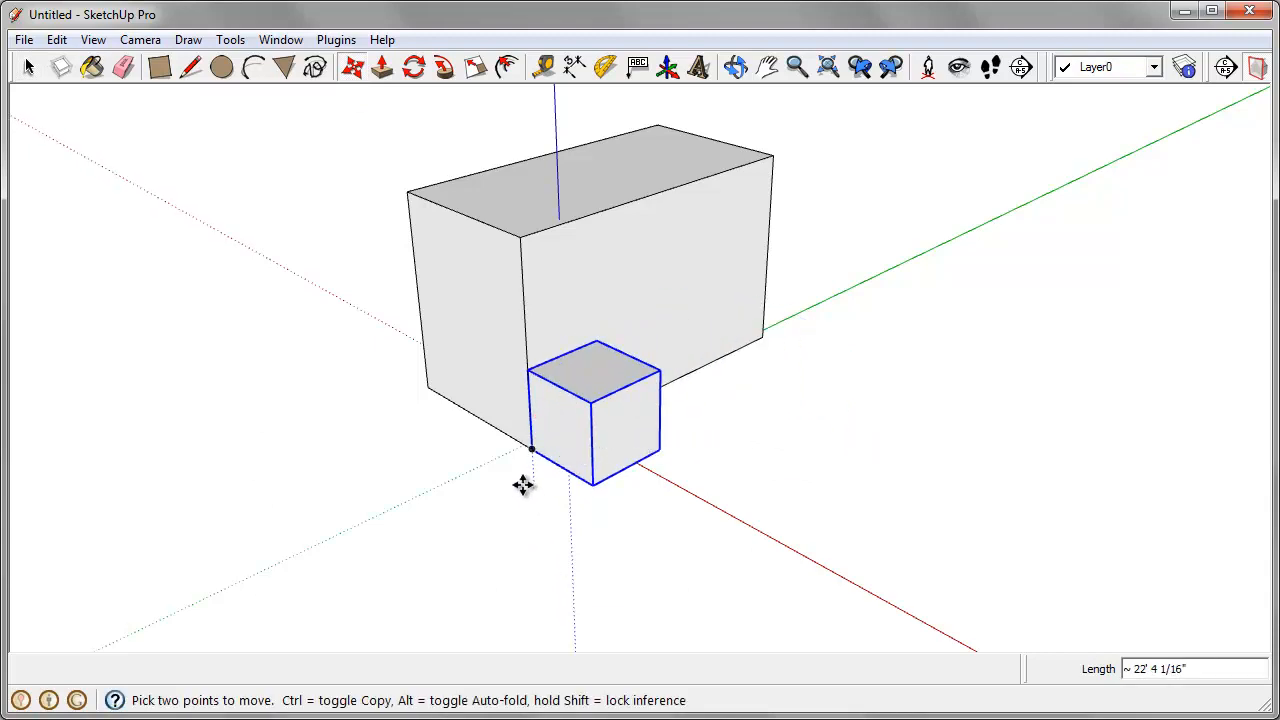
{"action": "left_click", "coordinate": [523, 485]}
{"action": "left_click", "coordinate": [677, 566]}
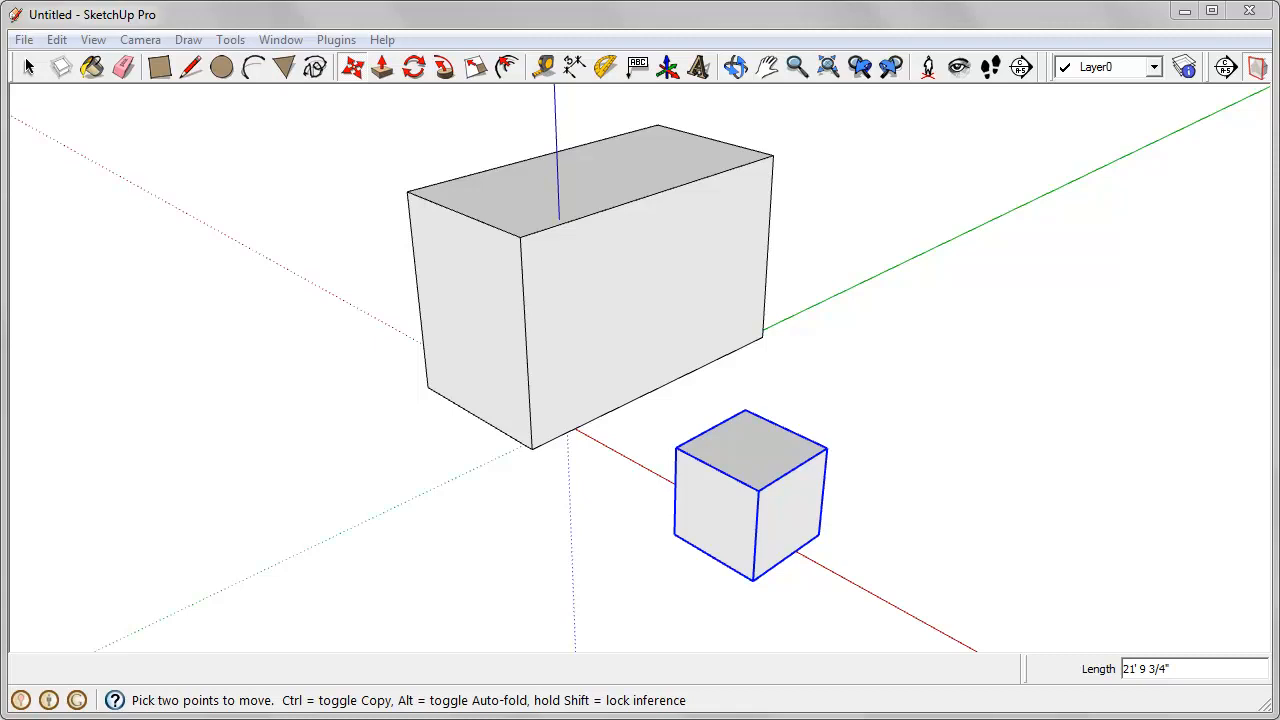
Step: Draw a 4' by 8' rectangle on the large box's narrow end face, near its lower corner
{"action": "middle_click_drag", "start_coordinate": [591, 620], "coordinate": [631, 394]}
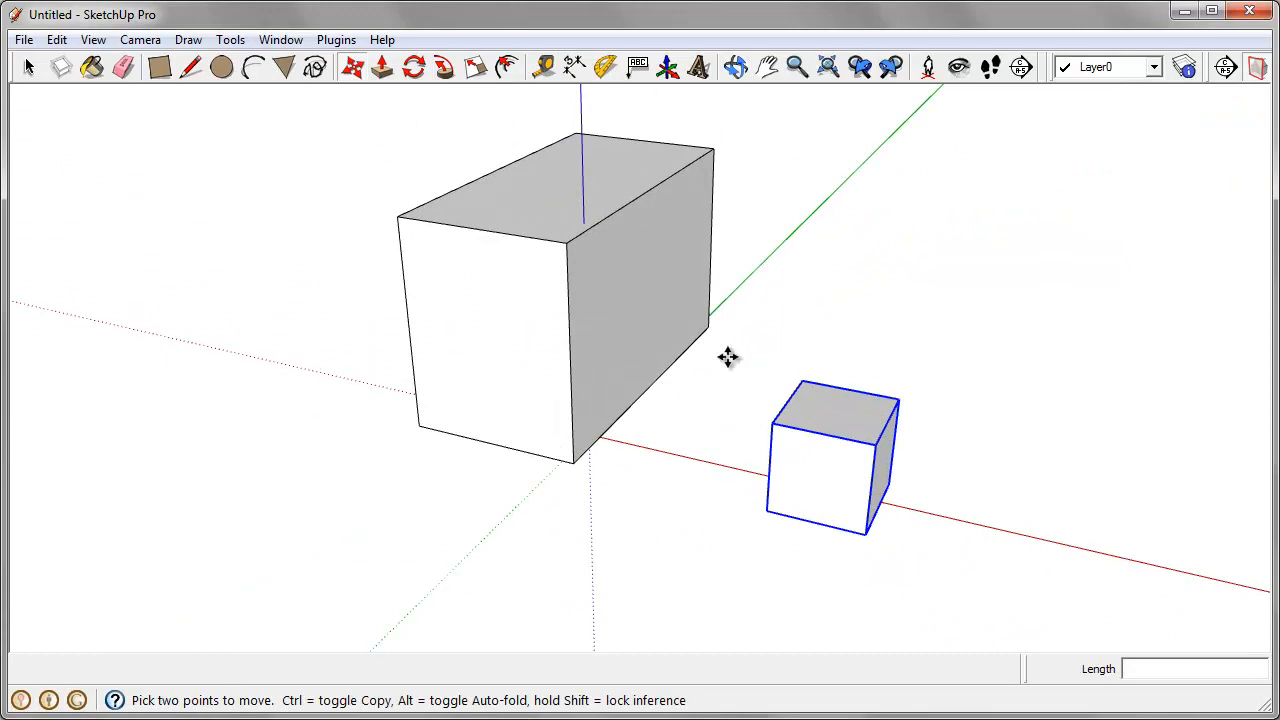
{"action": "left_click", "coordinate": [159, 67]}
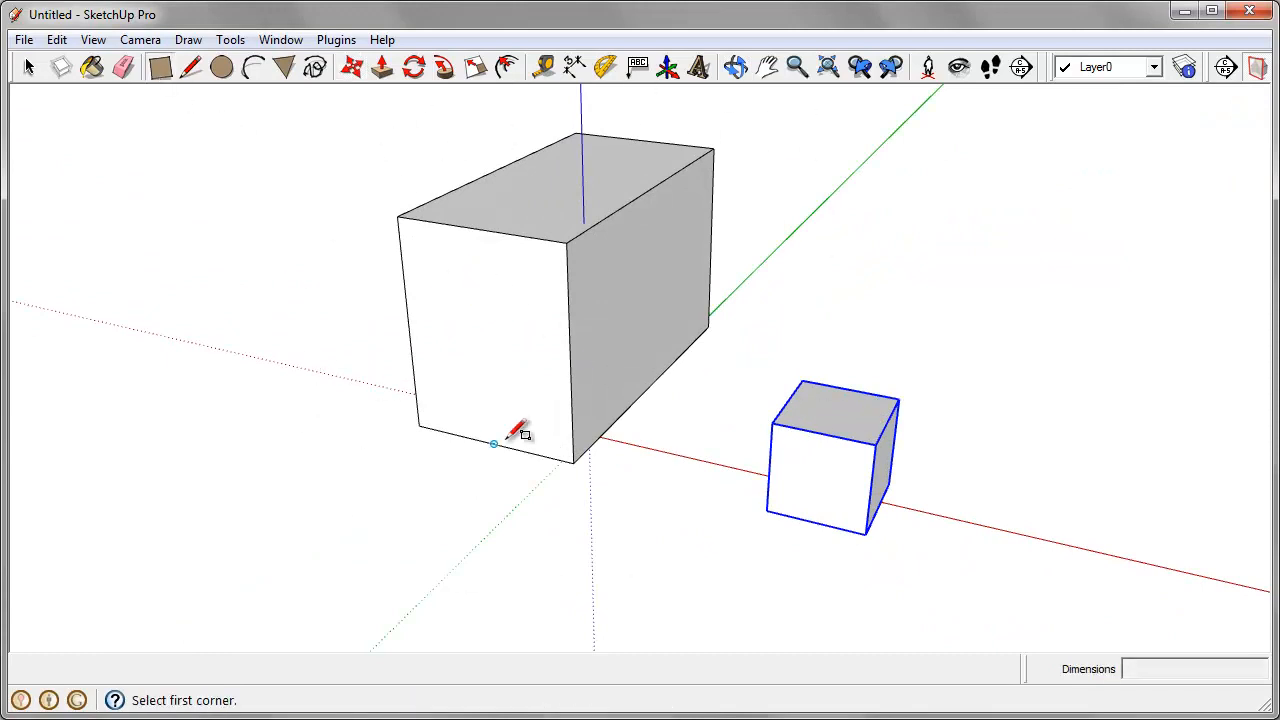
{"action": "middle_click_drag", "start_coordinate": [514, 429], "coordinate": [577, 373]}
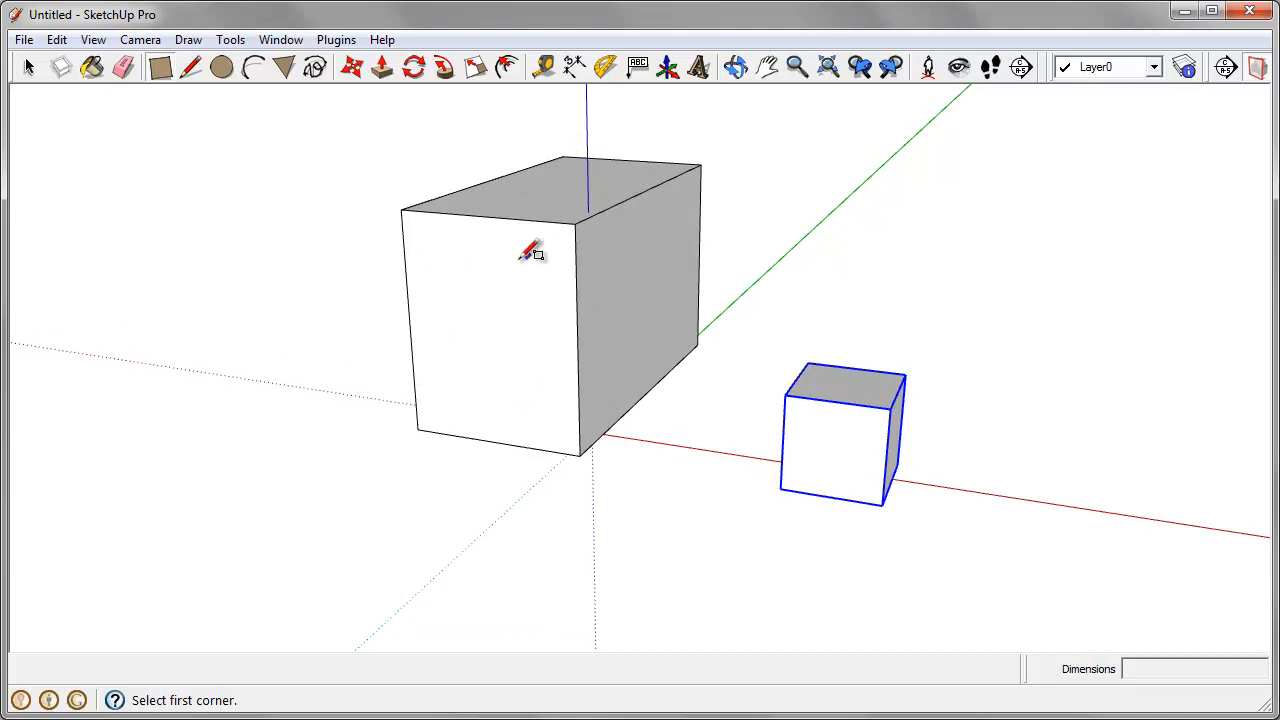
{"action": "middle_click_drag", "start_coordinate": [441, 410], "coordinate": [711, 371]}
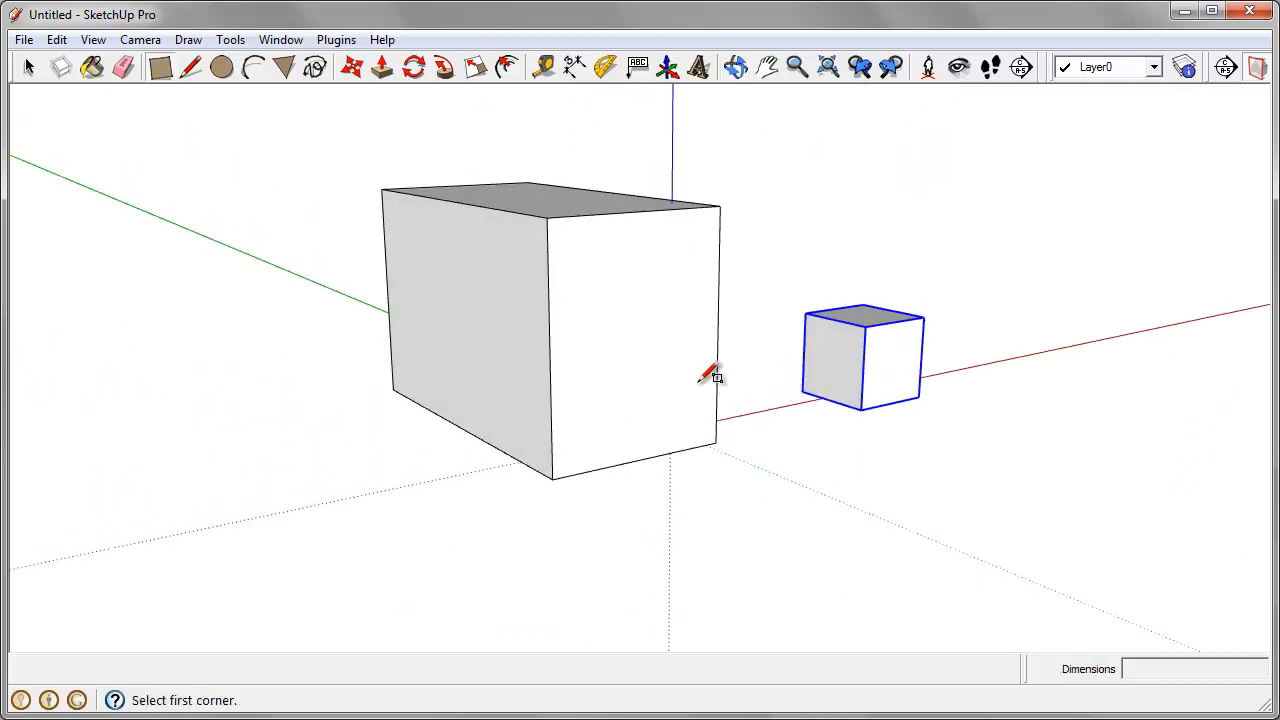
{"action": "scroll", "coordinate": [650, 375], "scroll_direction": "up", "scroll_amount": 3}
{"action": "scroll", "coordinate": [625, 374], "scroll_direction": "up", "scroll_amount": 1}
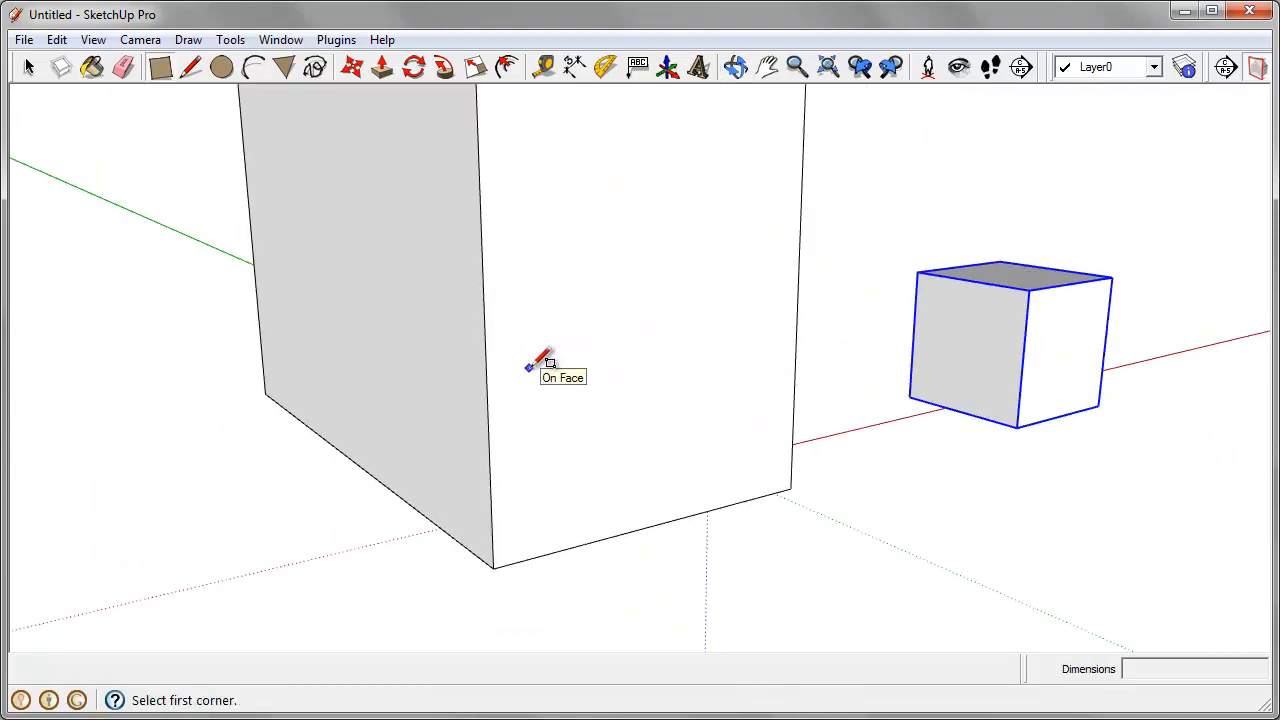
{"action": "left_click", "coordinate": [529, 368]}
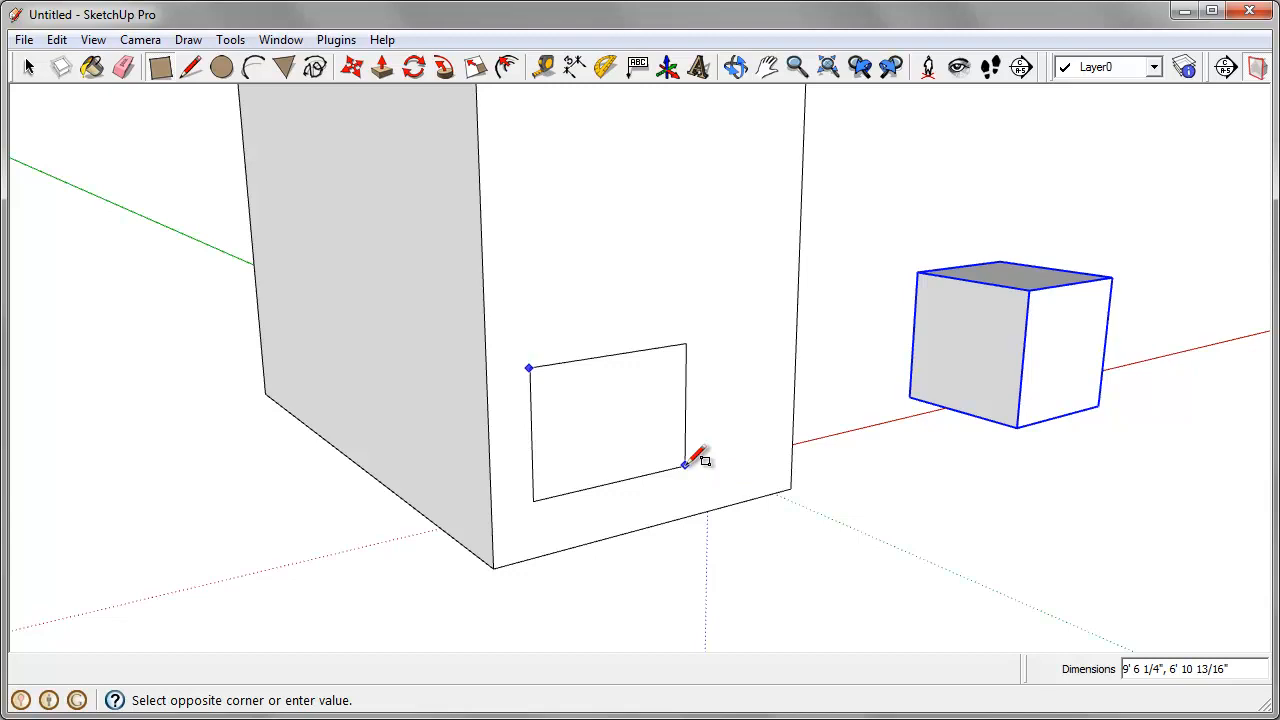
{"action": "type", "text": "4',8'"}
{"action": "key", "text": "Return"}
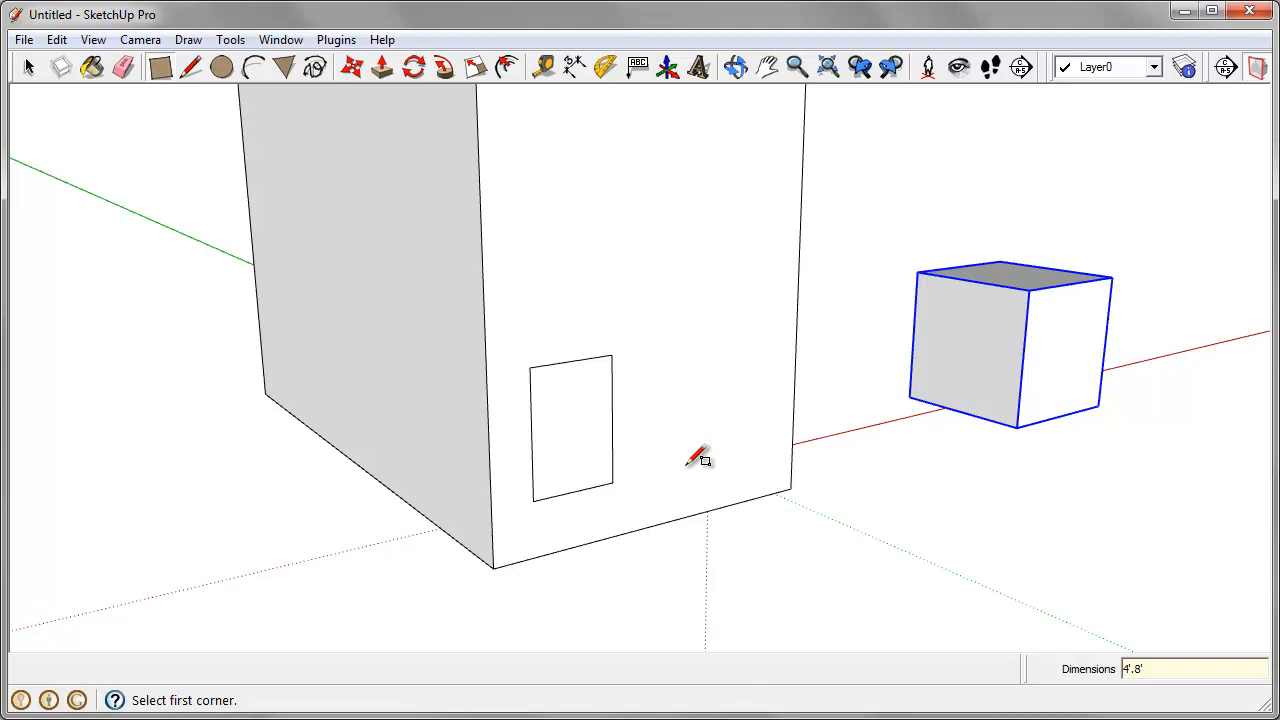
Step: Make the rectangle's face and edges a component named Window, glued to Any, with cut opening and replacing the selection
{"action": "mouse_move", "coordinate": [697, 457]}
{"action": "middle_mouse_down"}
{"action": "mouse_move", "coordinate": [771, 471]}
{"action": "mouse_move", "coordinate": [352, 443]}
{"action": "middle_mouse_up"}
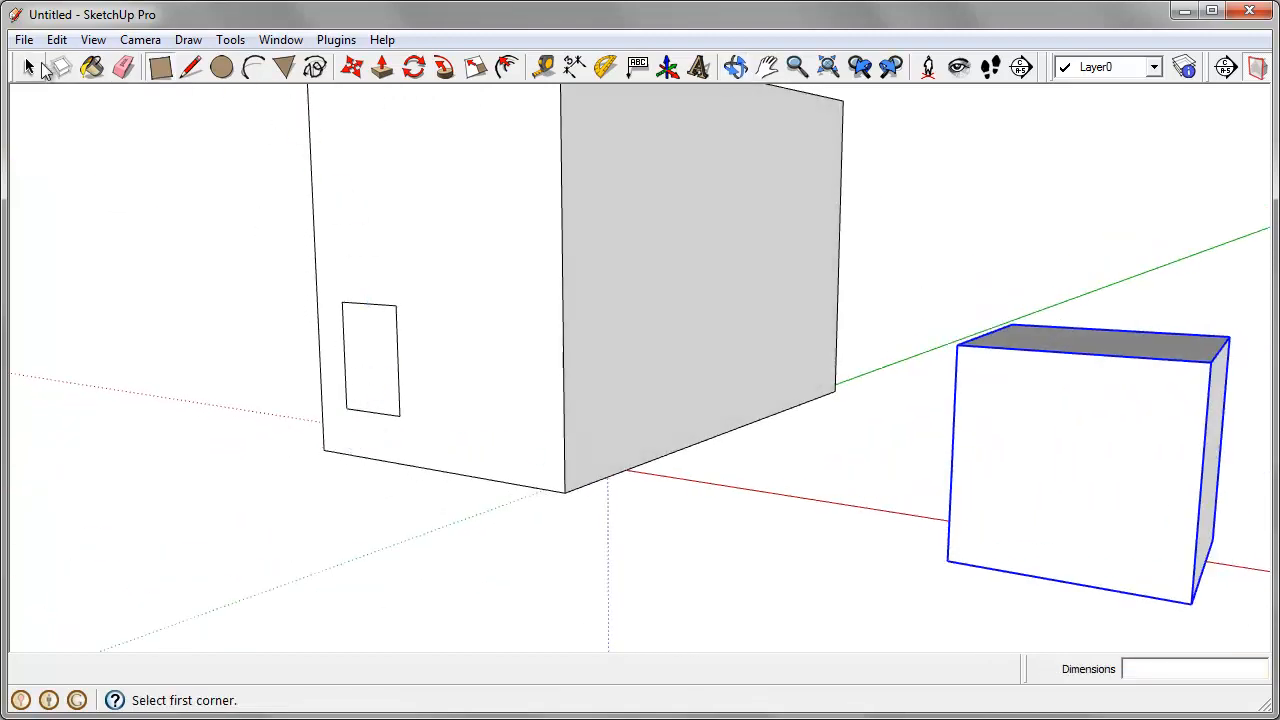
{"action": "key", "text": "space"}
{"action": "scroll", "coordinate": [339, 342], "scroll_direction": "up", "scroll_amount": 3}
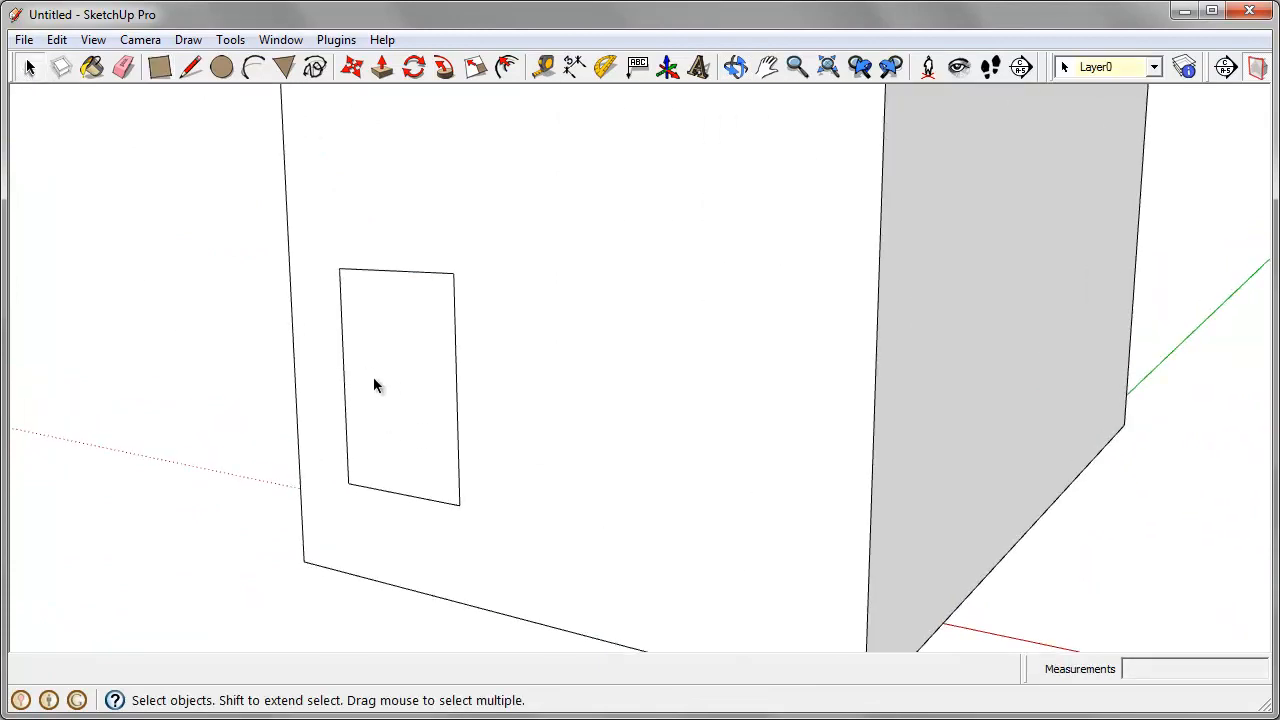
{"action": "double_click", "coordinate": [373, 377]}
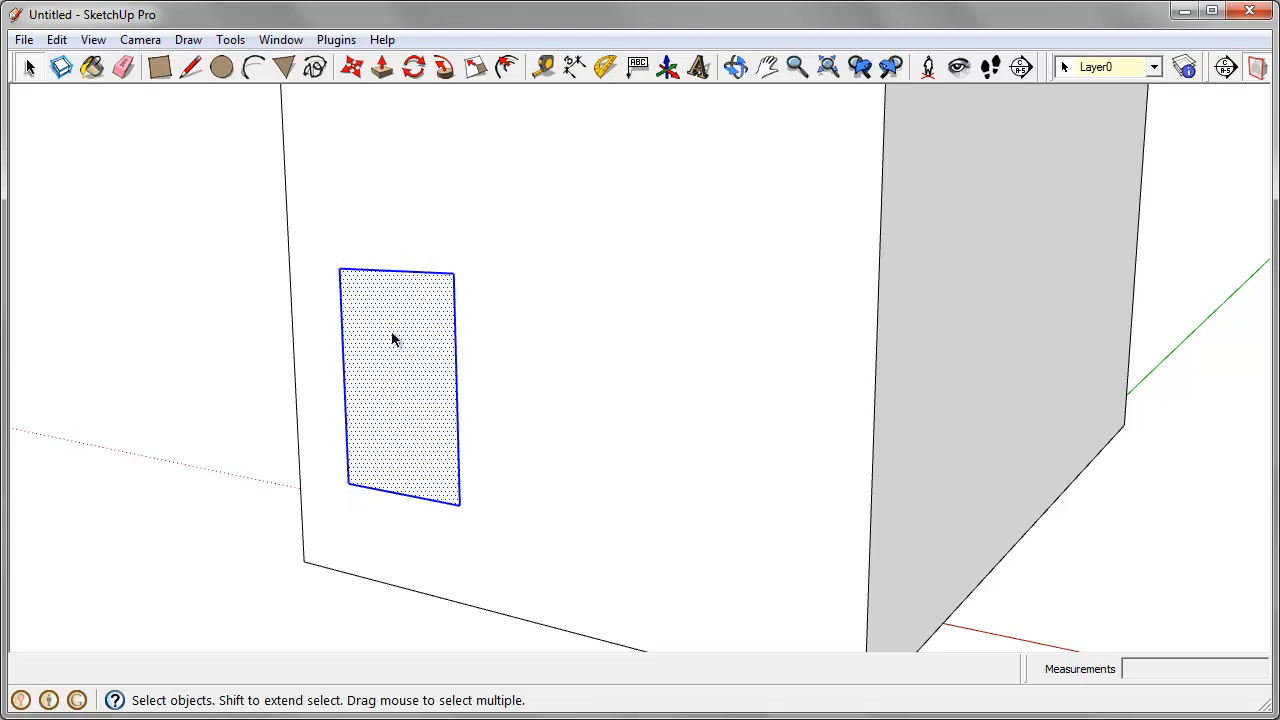
{"action": "right_click", "coordinate": [394, 339]}
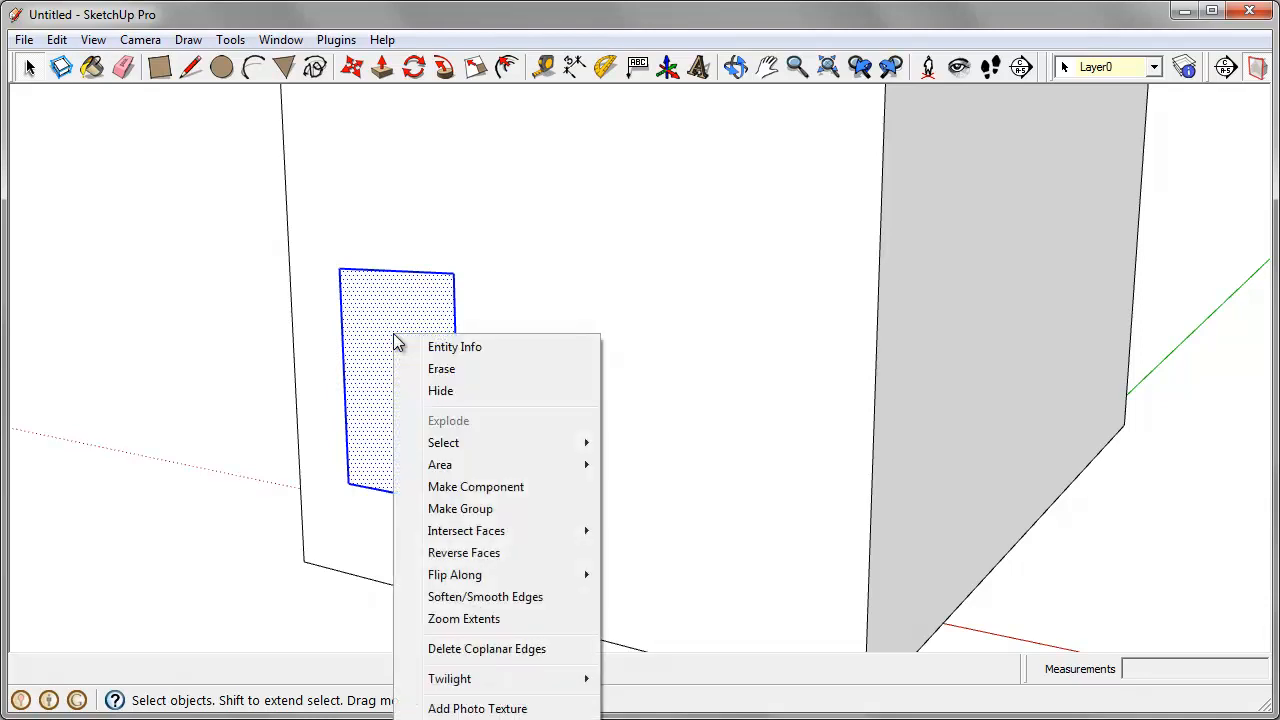
{"action": "left_click", "coordinate": [485, 490]}
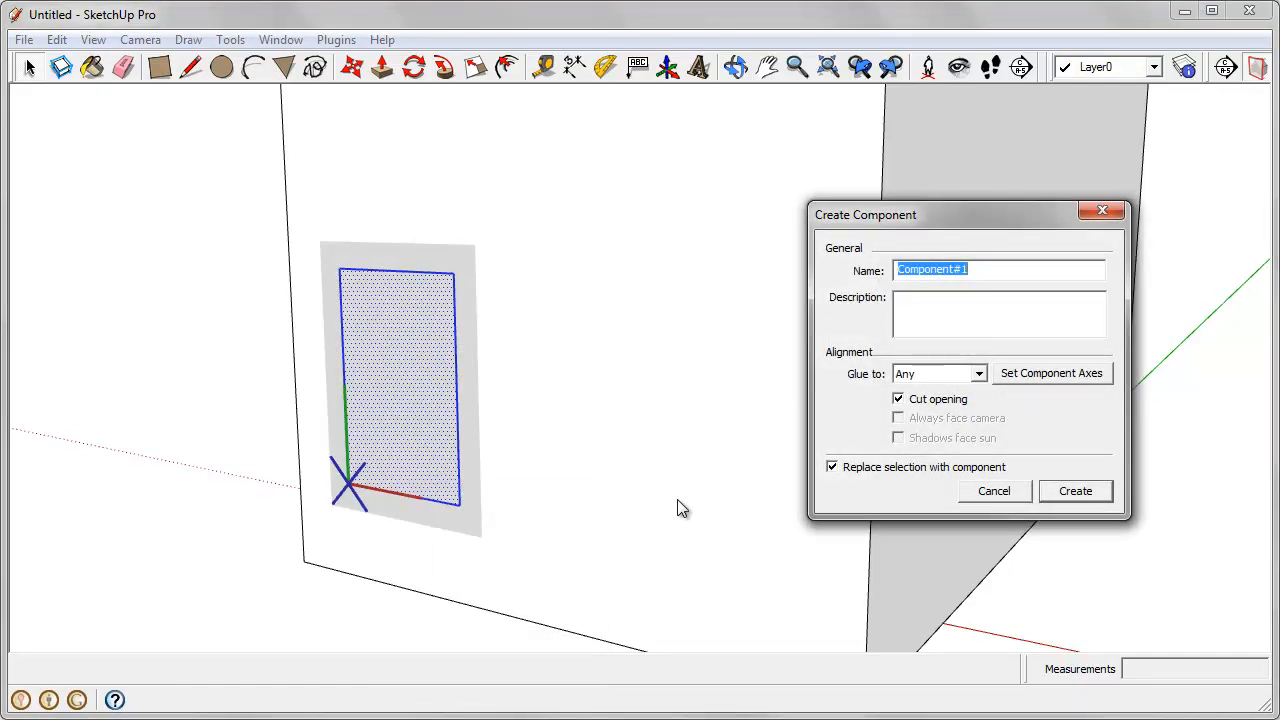
{"action": "type", "text": "Window"}
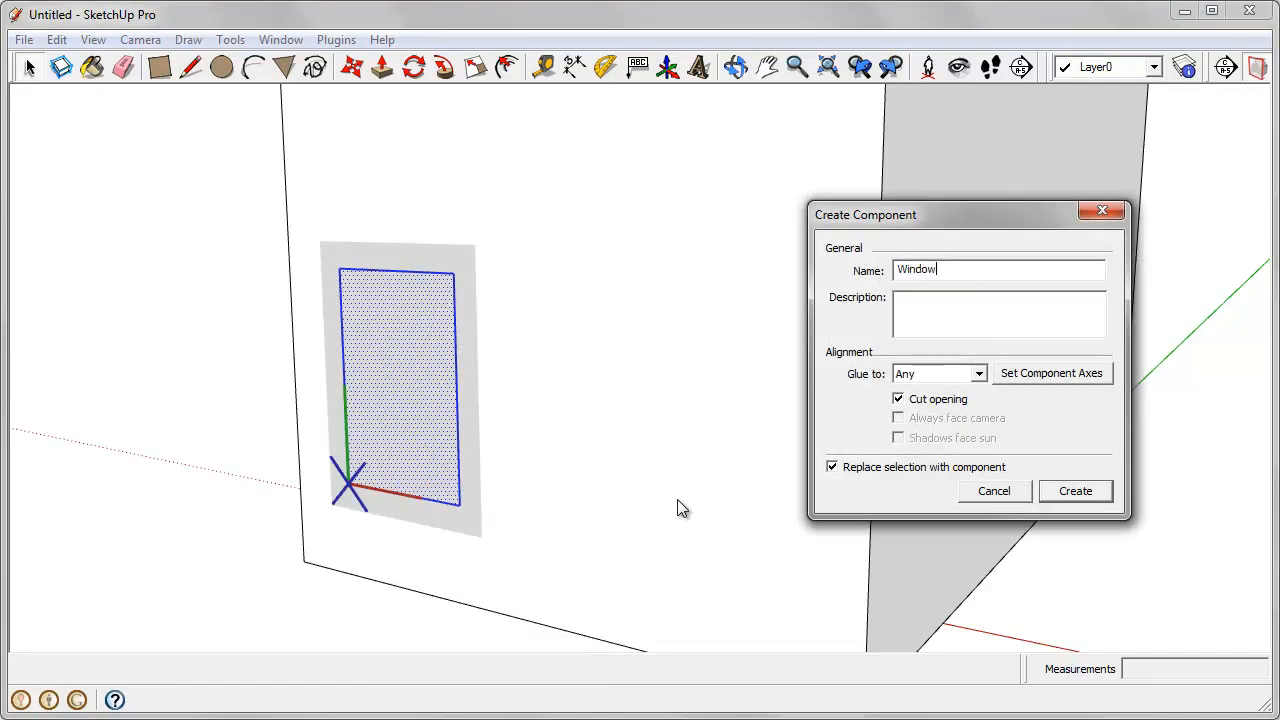
{"action": "left_click", "coordinate": [994, 314]}
{"action": "left_click", "coordinate": [967, 376]}
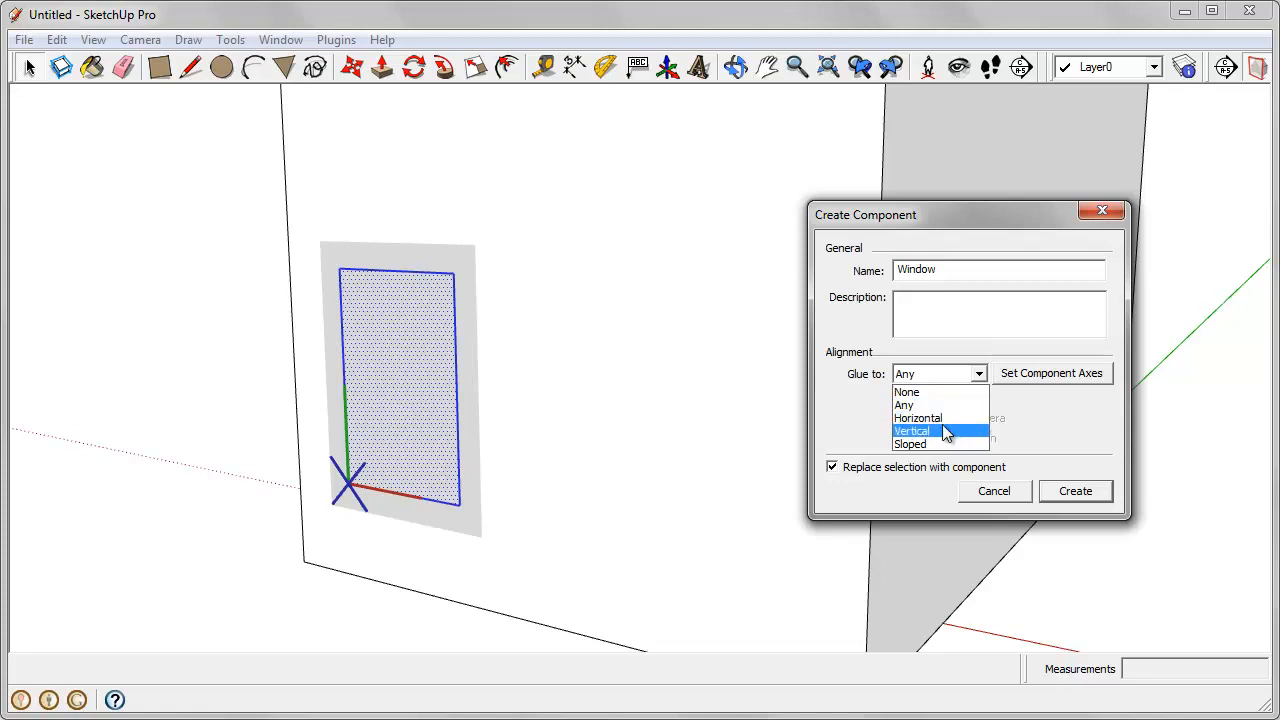
{"action": "left_click", "coordinate": [949, 405]}
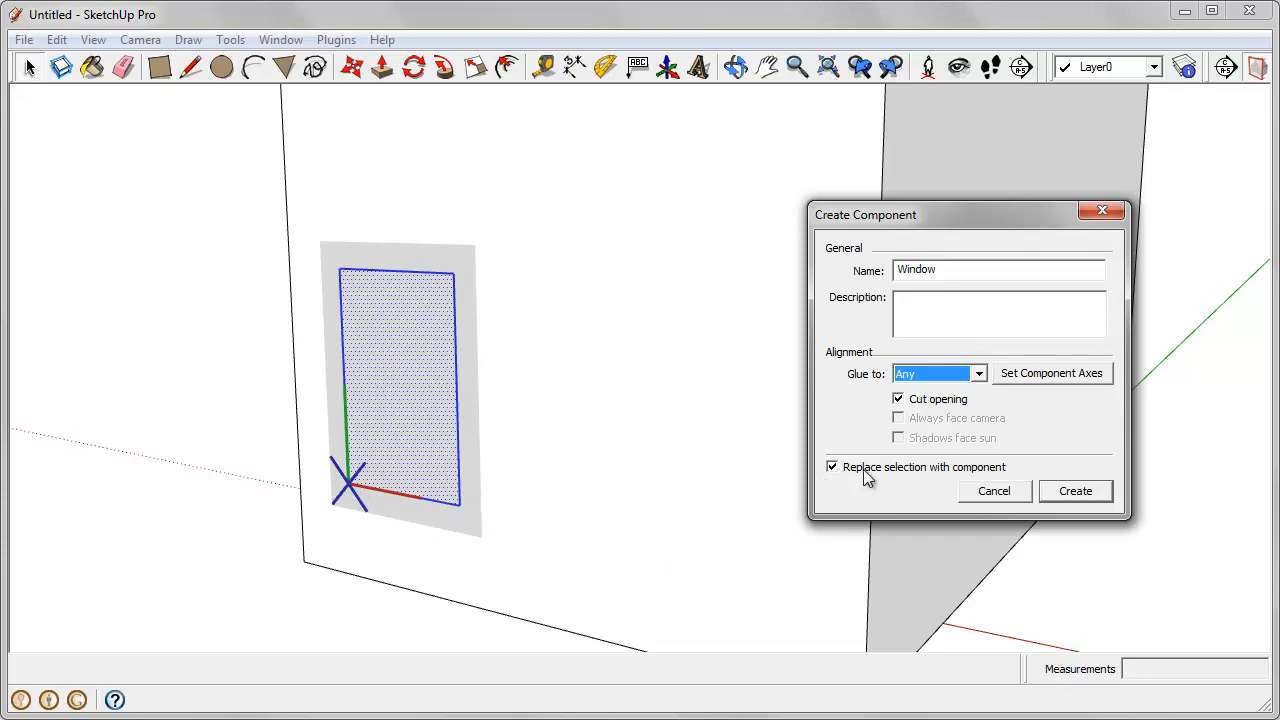
{"action": "left_click", "coordinate": [1076, 500]}
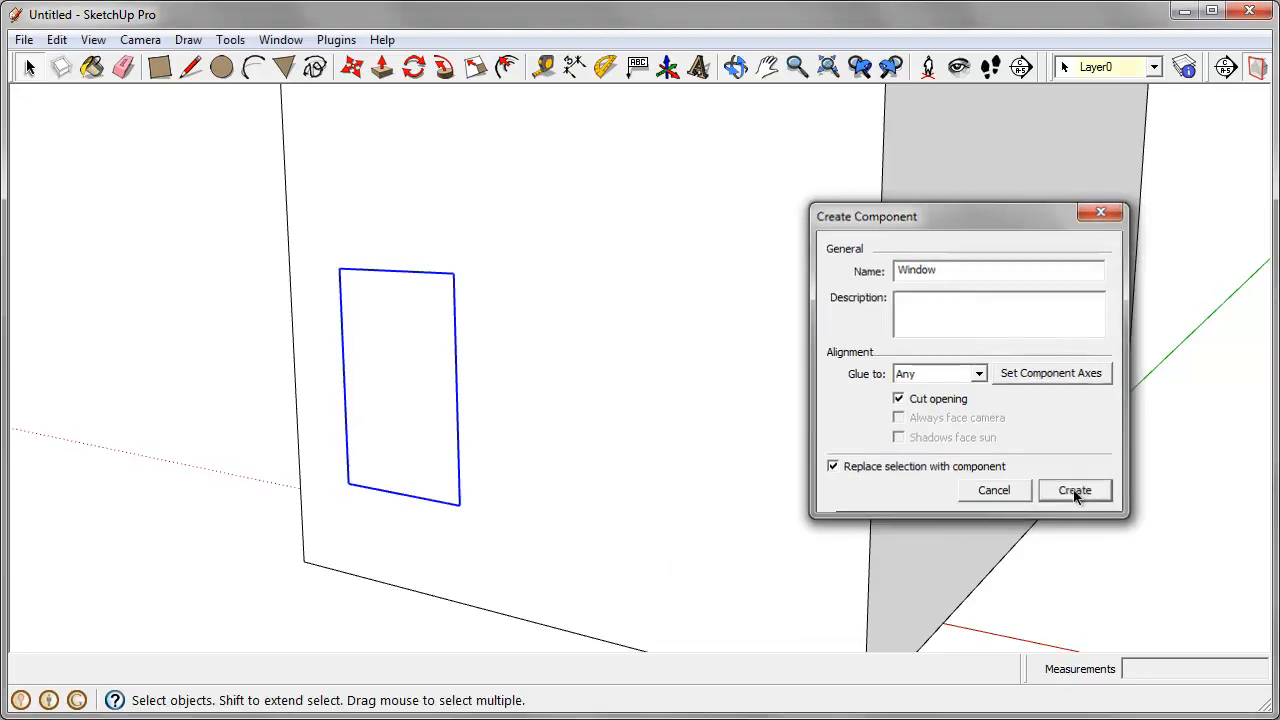
Step: Copy the Window component straight up the box's end face by a distance of 120 inches
{"action": "scroll", "coordinate": [346, 386], "scroll_direction": "down", "scroll_amount": 5}
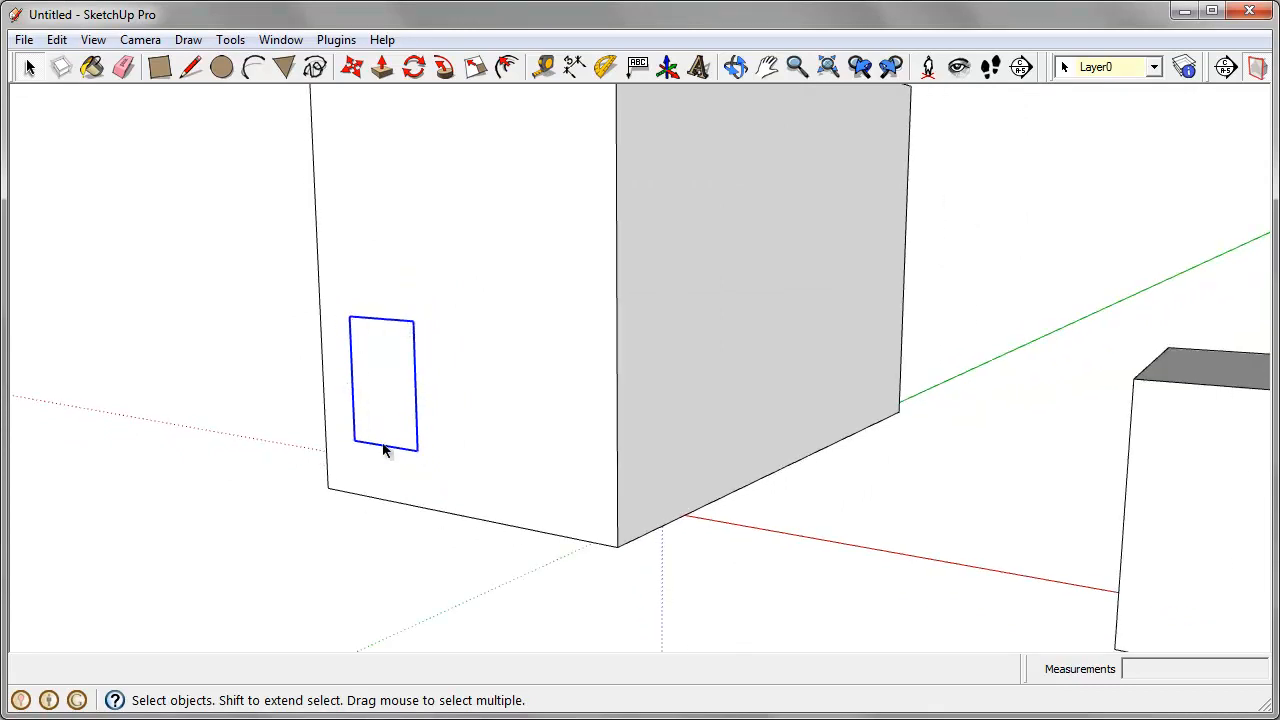
{"action": "middle_click_drag", "start_coordinate": [450, 380], "coordinate": [518, 438]}
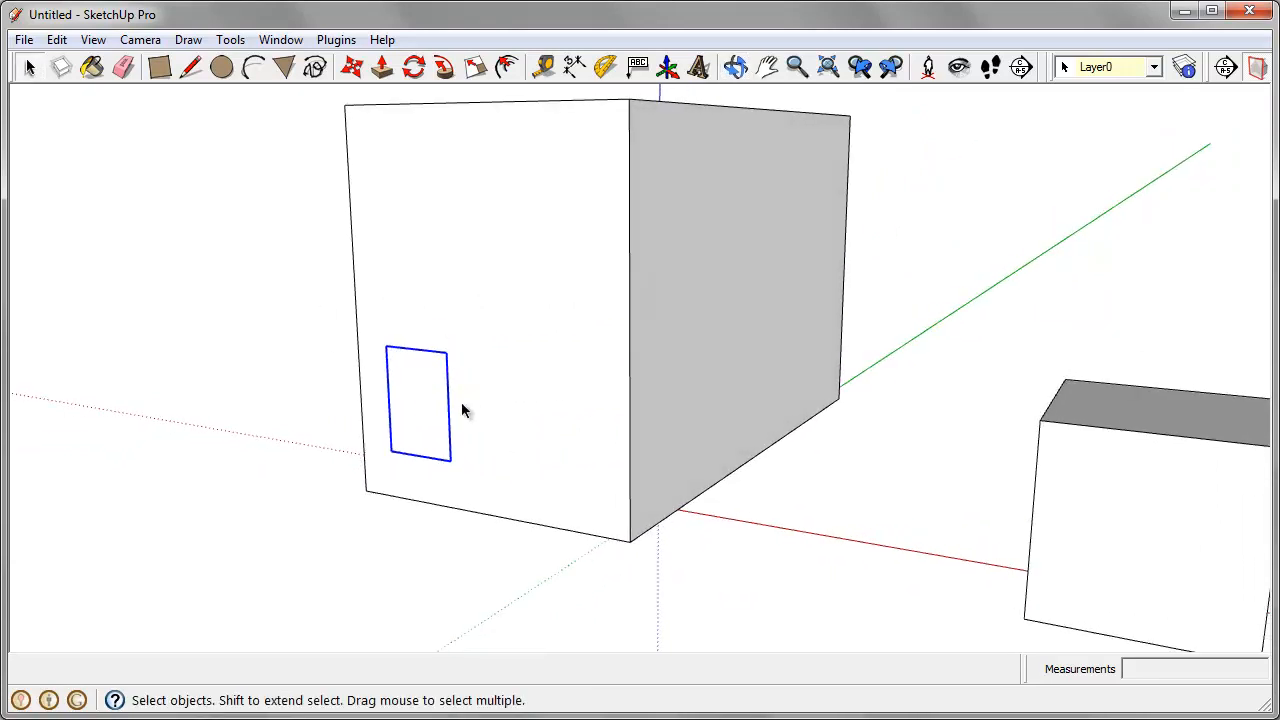
{"action": "scroll", "coordinate": [462, 410], "scroll_direction": "up", "scroll_amount": 3}
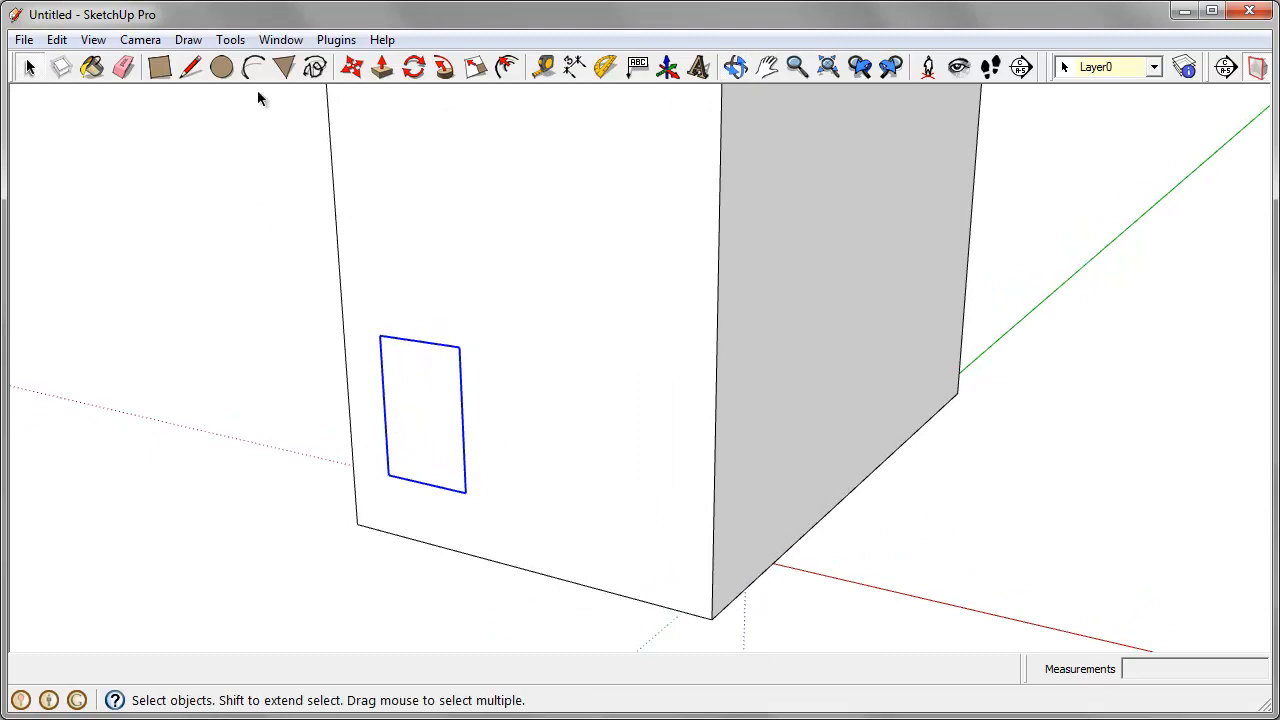
{"action": "left_click", "coordinate": [352, 67]}
{"action": "scroll", "coordinate": [491, 506], "scroll_direction": "down", "scroll_amount": 2}
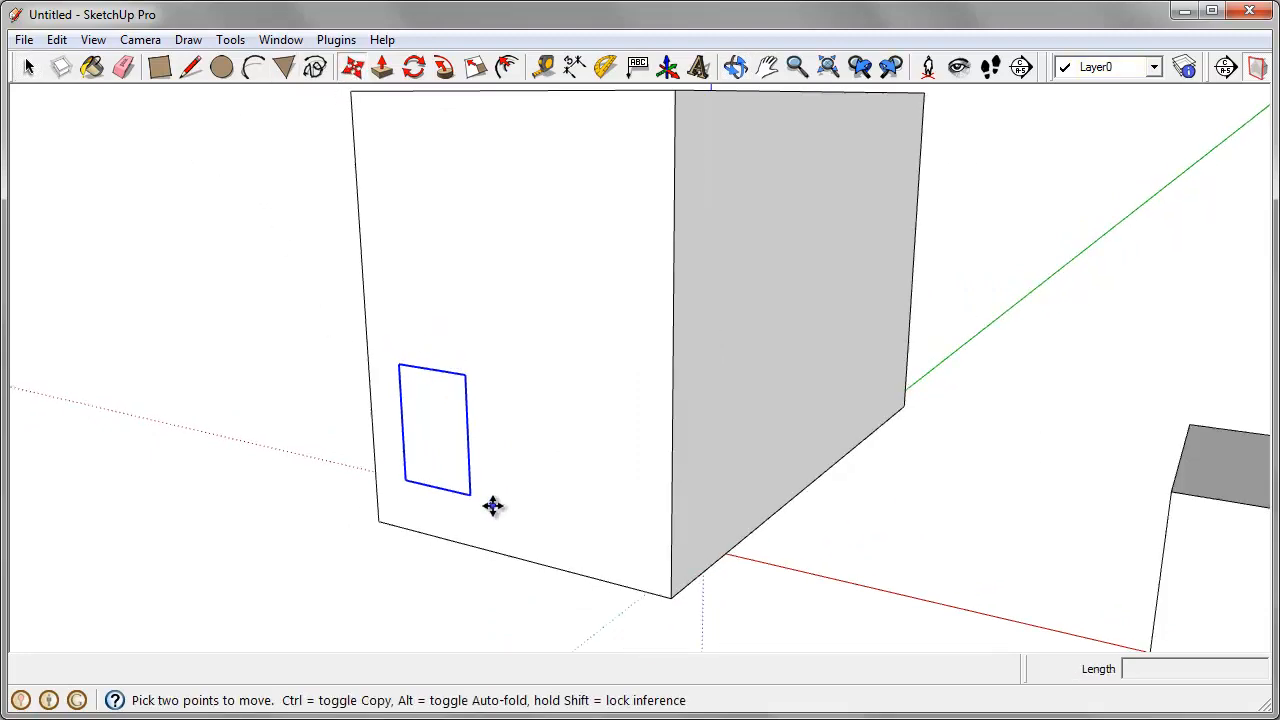
{"action": "left_click", "coordinate": [444, 456]}
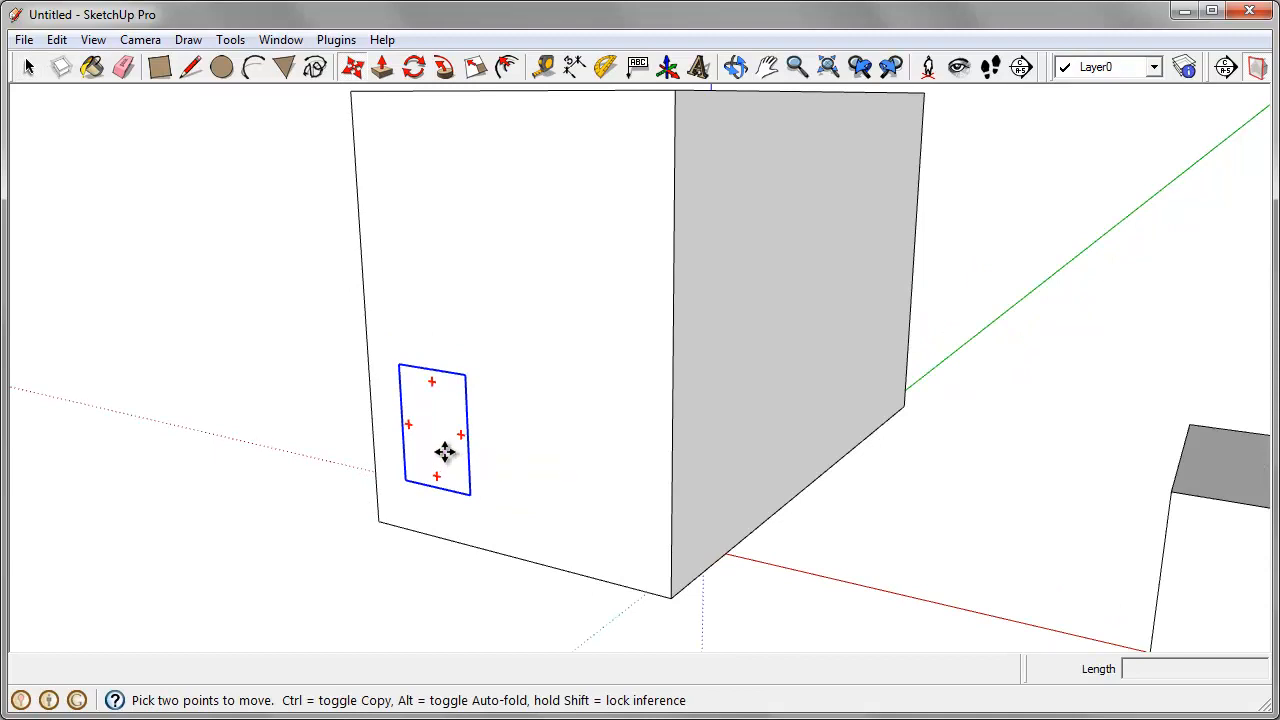
{"action": "key", "text": "ctrl"}
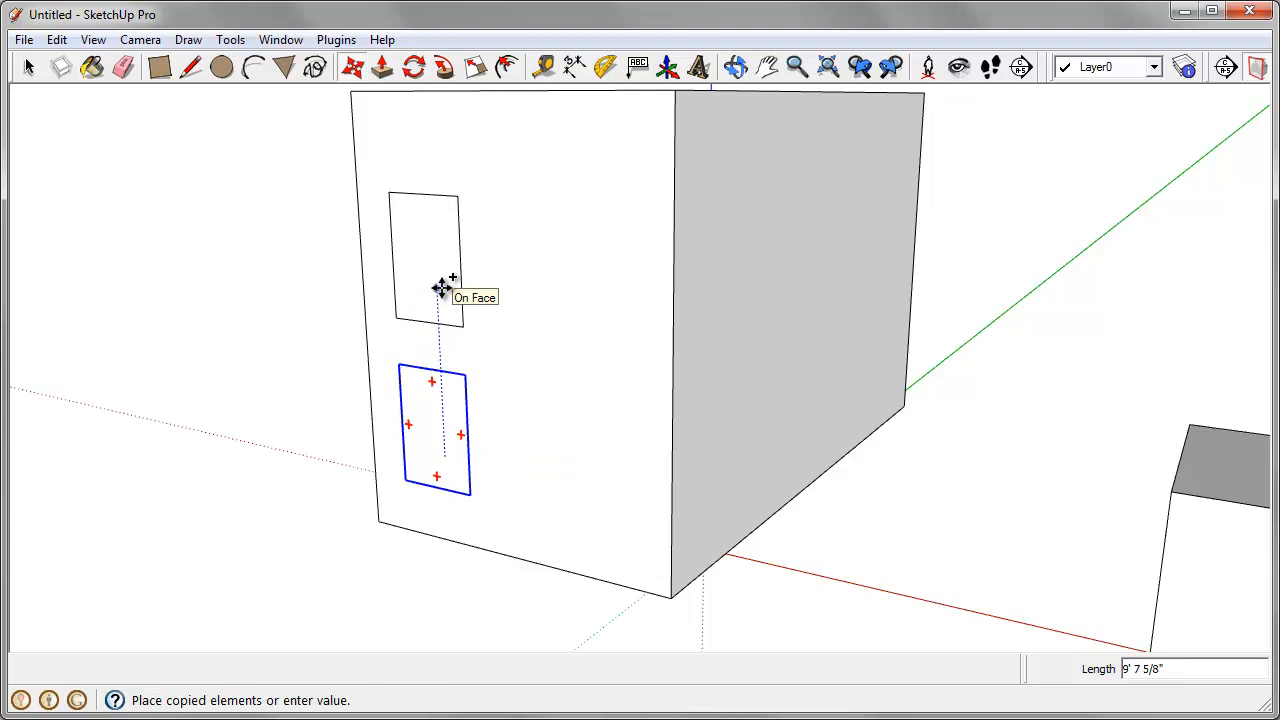
{"action": "type", "text": "120"}
{"action": "key", "text": "Return"}
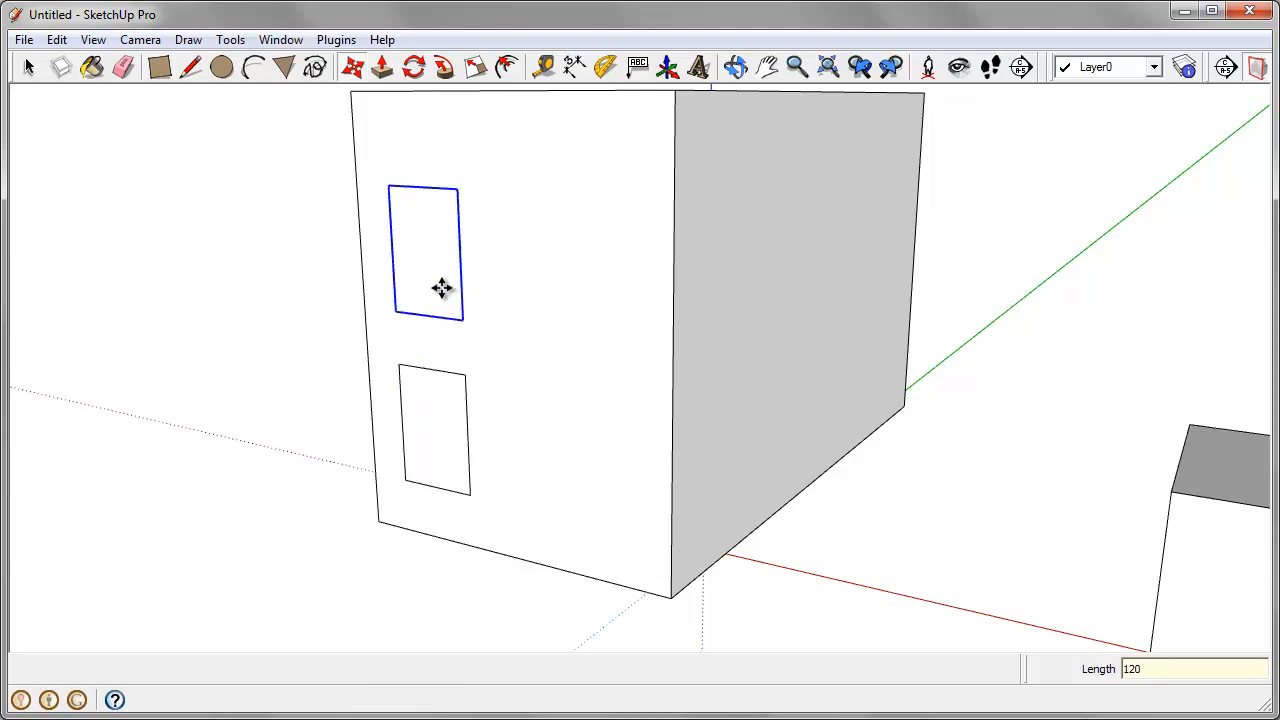
Step: Copy the lower window sideways along the red axis by about 8' 7" on the same face
{"action": "key", "text": "Escape"}
{"action": "key", "text": "ctrl"}
{"action": "left_click", "coordinate": [435, 422]}
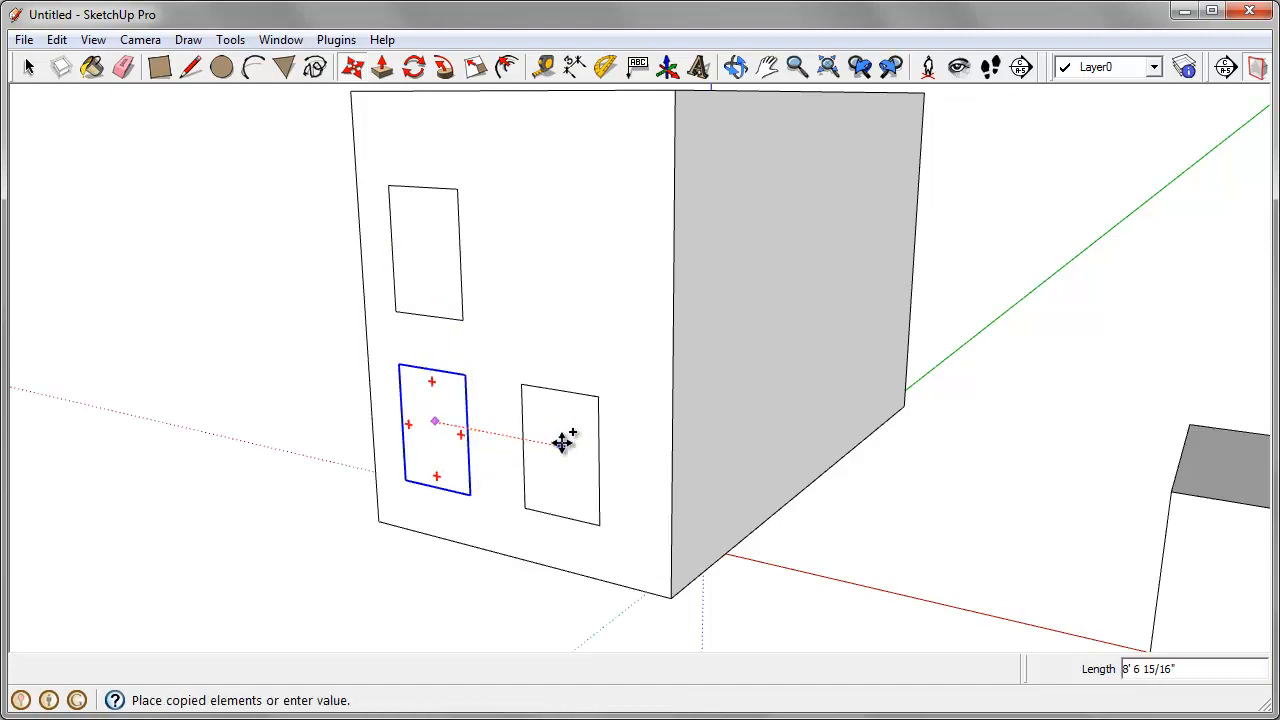
{"action": "left_click", "coordinate": [562, 443]}
Step: Open the lower window copy nearest the box's front corner for component editing
{"action": "middle_click_drag", "start_coordinate": [560, 500], "coordinate": [449, 551]}
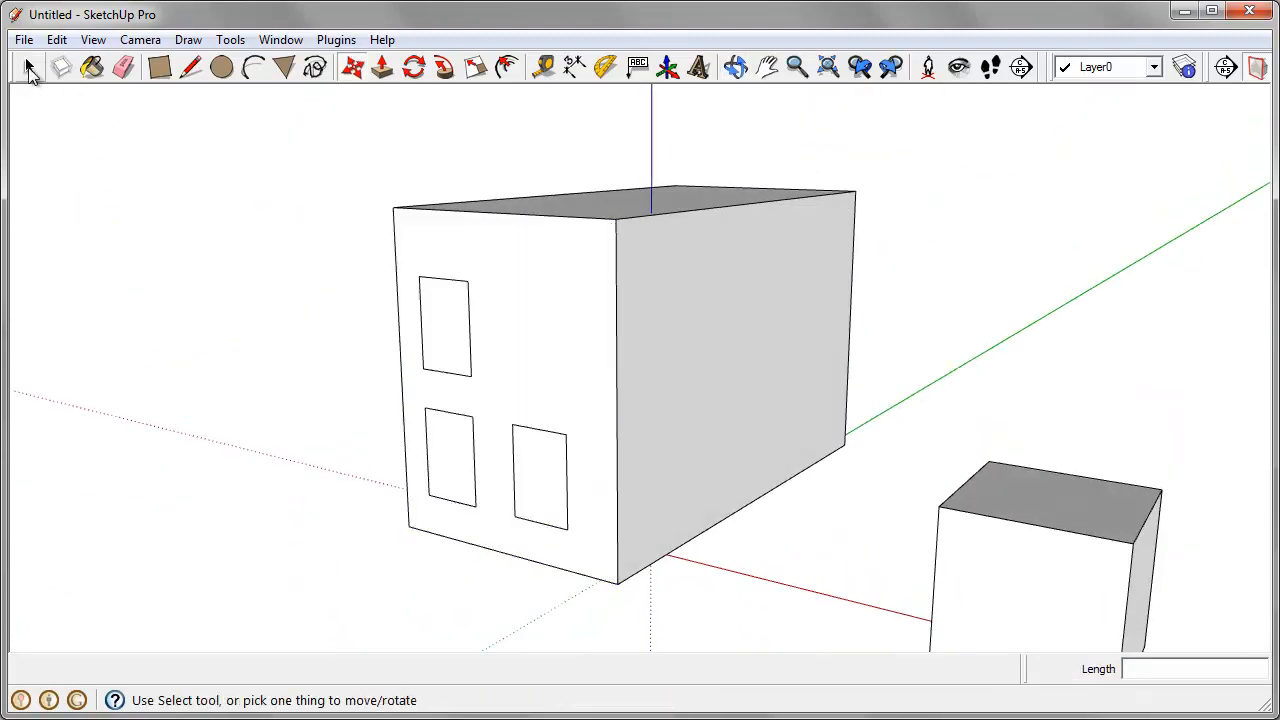
{"action": "left_click", "coordinate": [28, 67]}
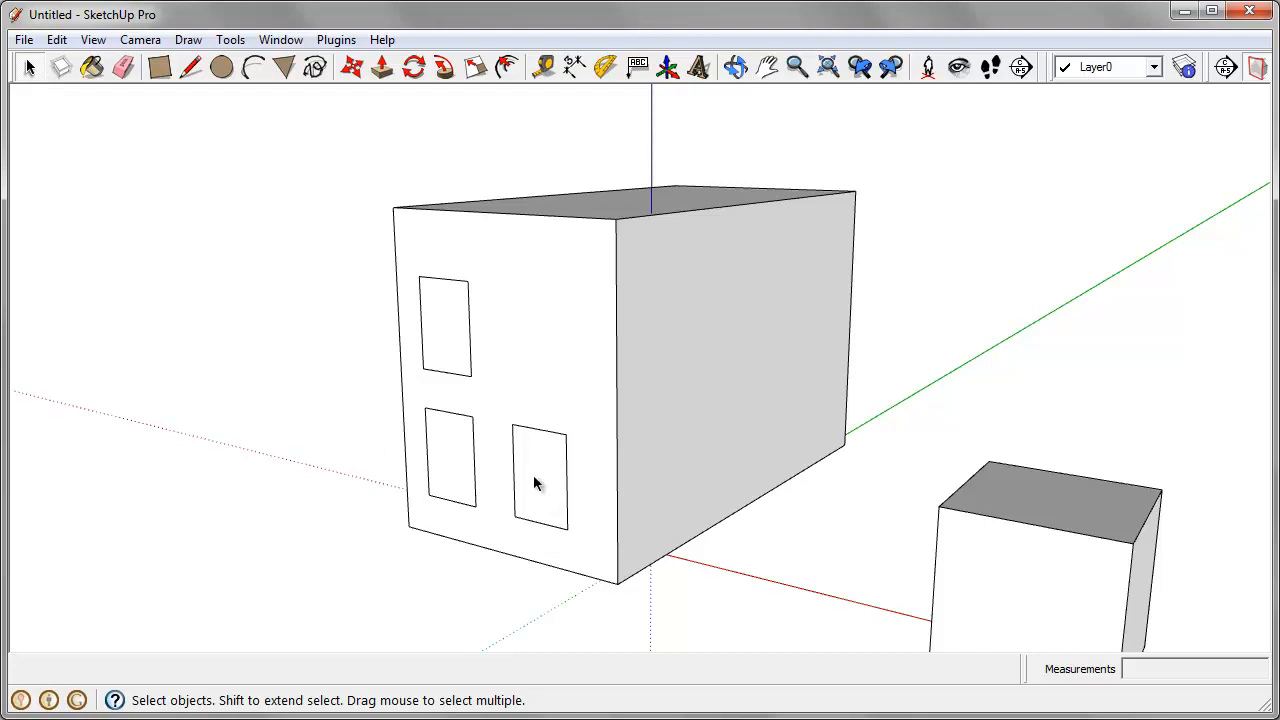
{"action": "scroll", "coordinate": [531, 486], "scroll_direction": "up", "scroll_amount": 3}
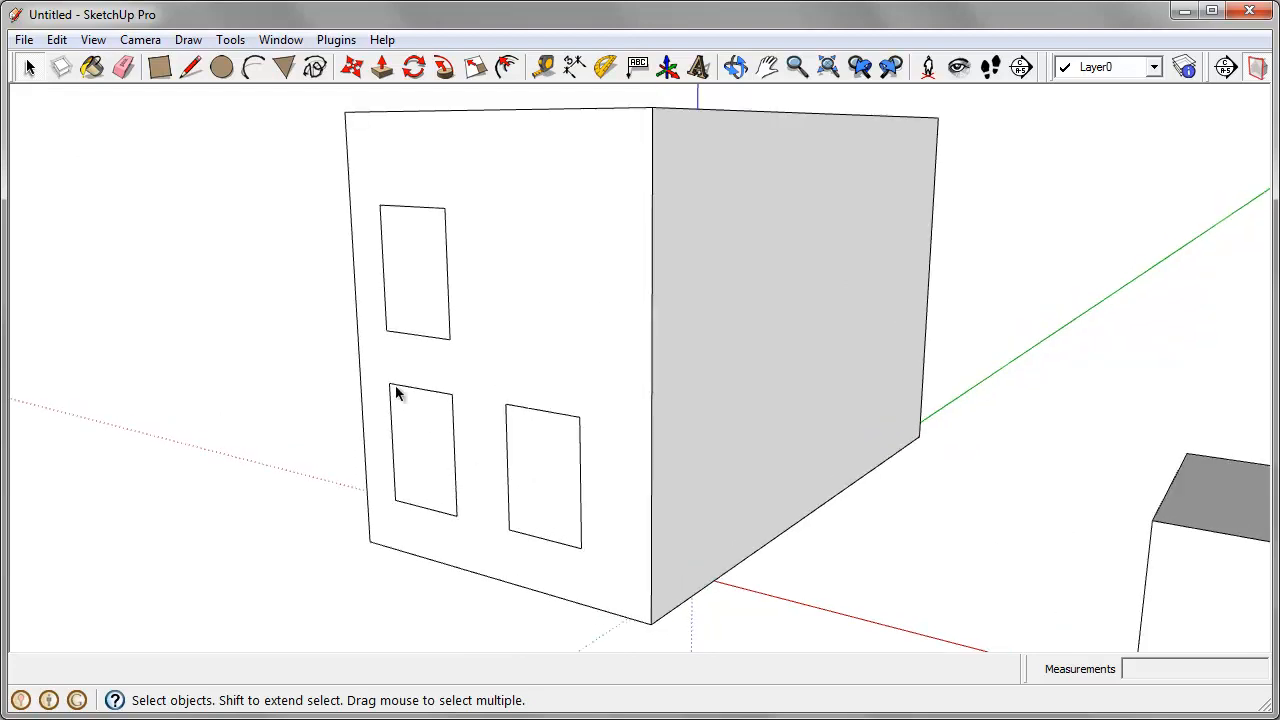
{"action": "right_click", "coordinate": [558, 467]}
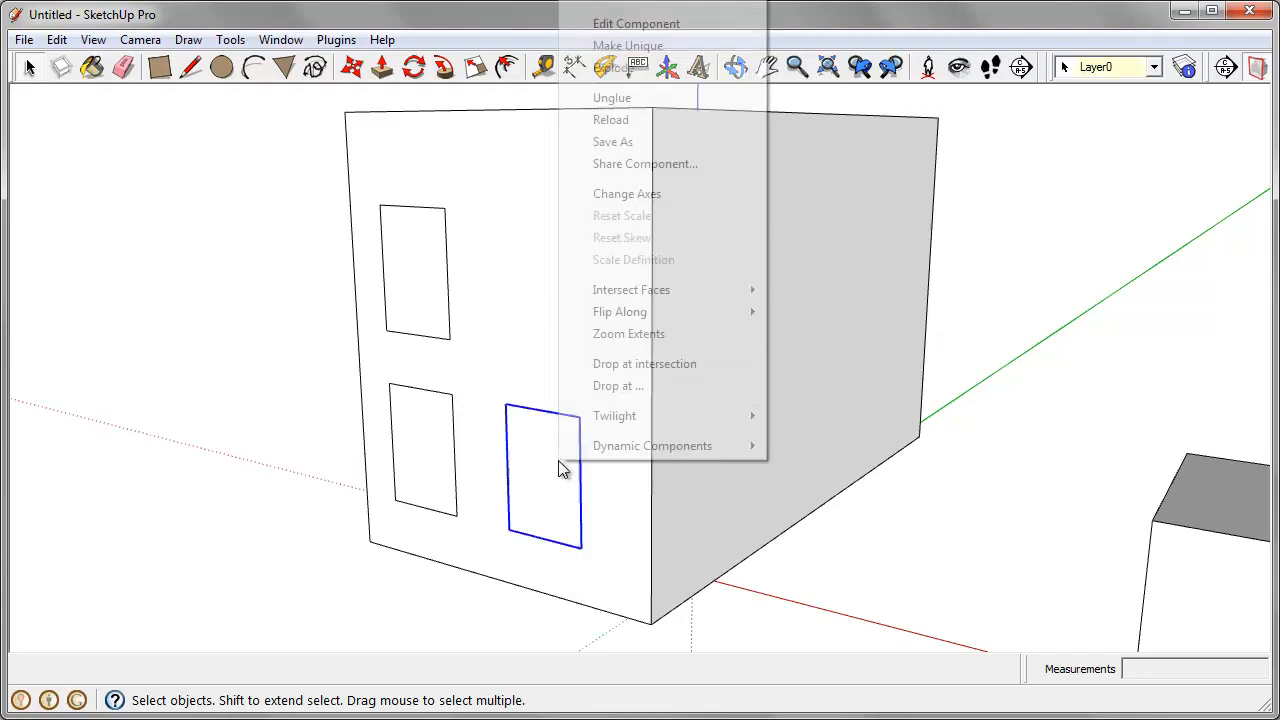
{"action": "left_click", "coordinate": [655, 26]}
{"action": "scroll", "coordinate": [580, 457], "scroll_direction": "up", "scroll_amount": 3}
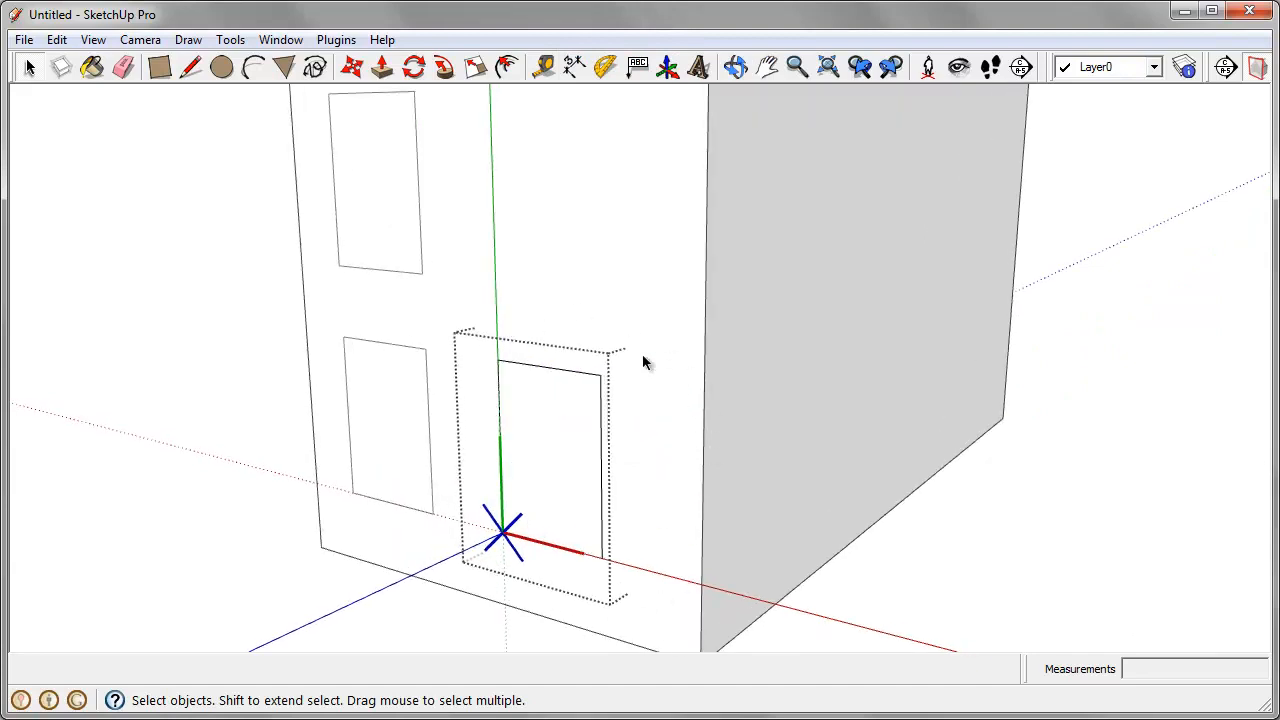
{"action": "scroll", "coordinate": [642, 362], "scroll_direction": "down", "scroll_amount": 1}
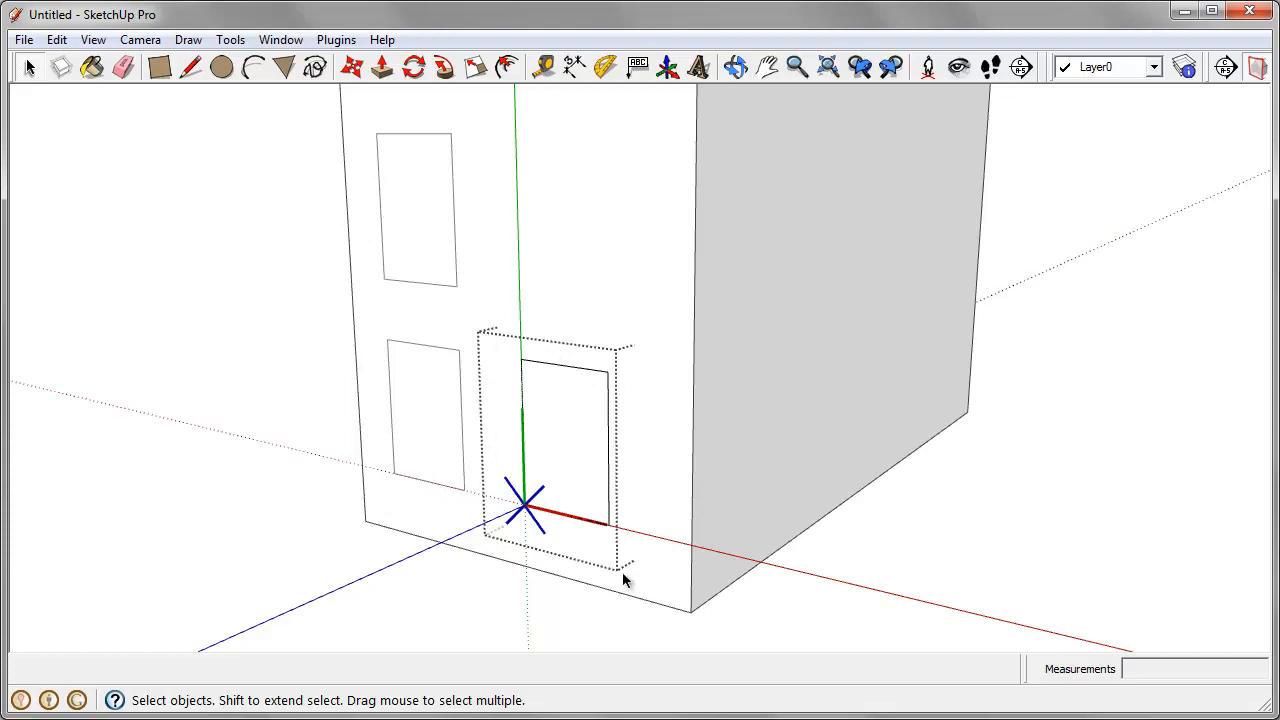
{"action": "scroll", "coordinate": [537, 515], "scroll_direction": "up", "scroll_amount": 3}
{"action": "middle_click_drag", "start_coordinate": [537, 515], "coordinate": [717, 410]}
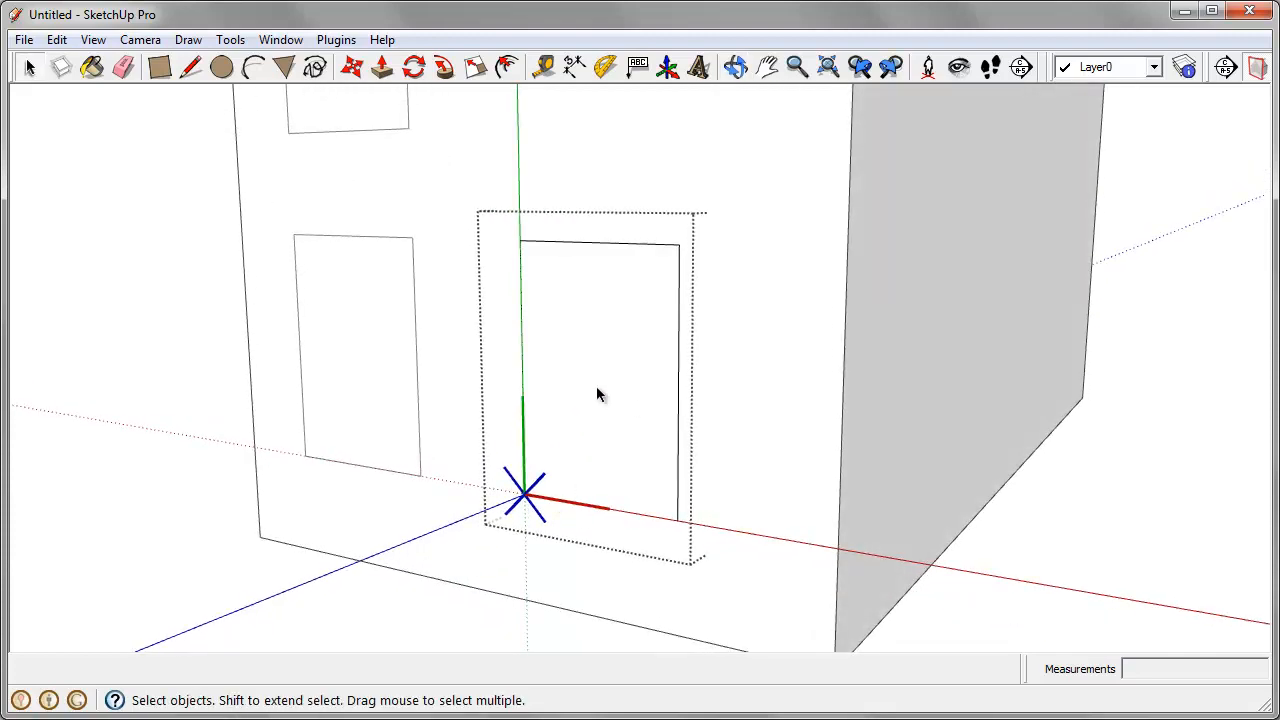
Step: Offset the window face's outline inward by 2 inches to form a frame
{"action": "left_click", "coordinate": [507, 66]}
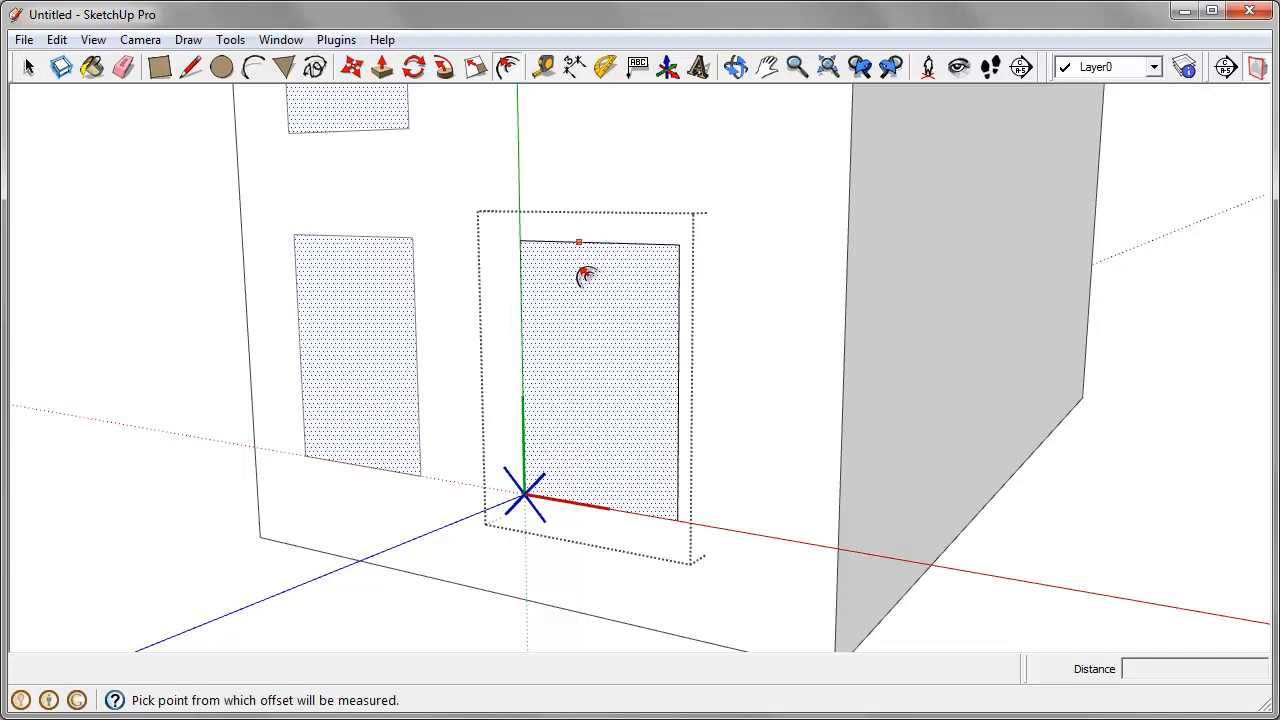
{"action": "left_click", "coordinate": [569, 351]}
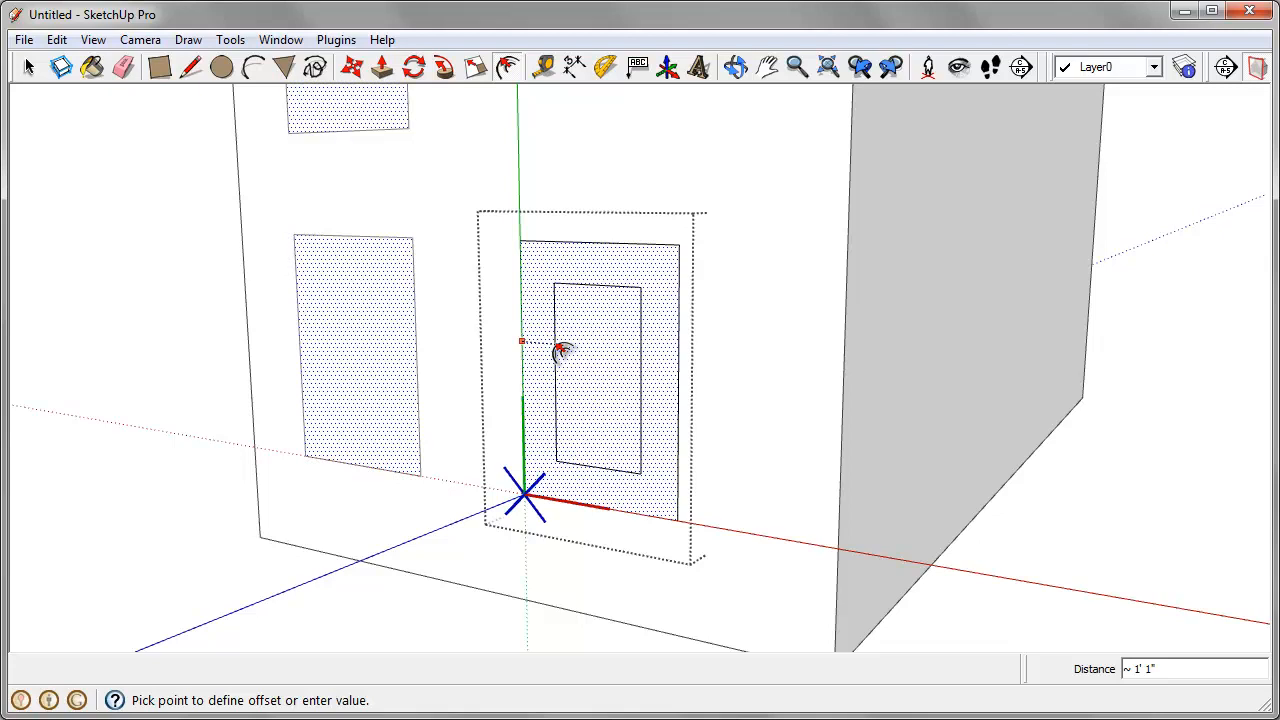
{"action": "type", "text": "2"}
{"action": "key", "text": "Return"}
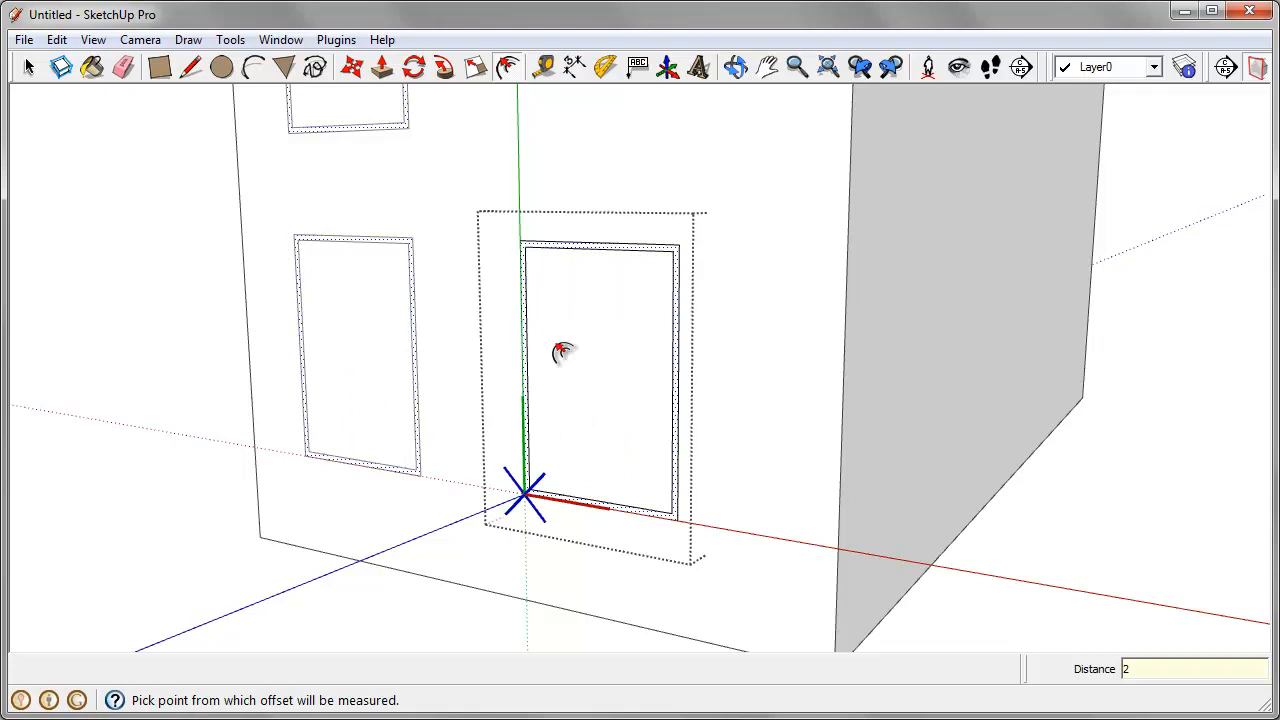
Step: Push the inner pane of the open Window component 4 inches into the wall
{"action": "left_click", "coordinate": [383, 68]}
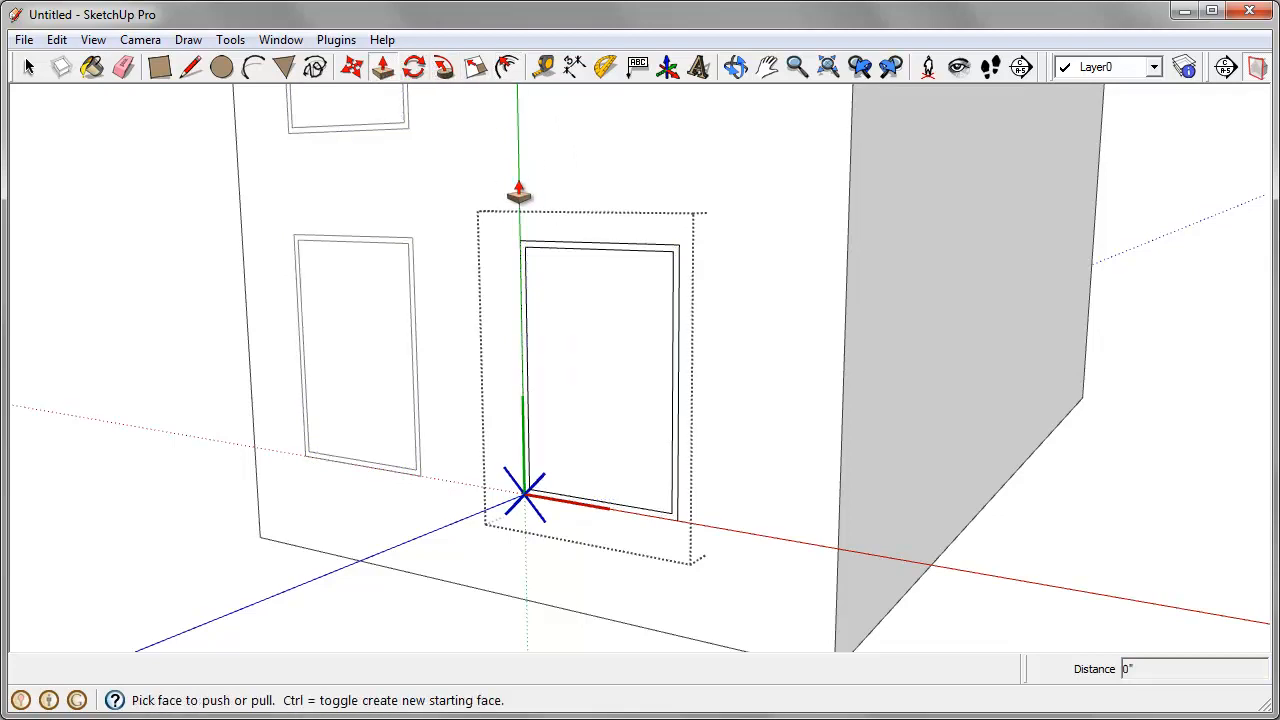
{"action": "left_click", "coordinate": [561, 418]}
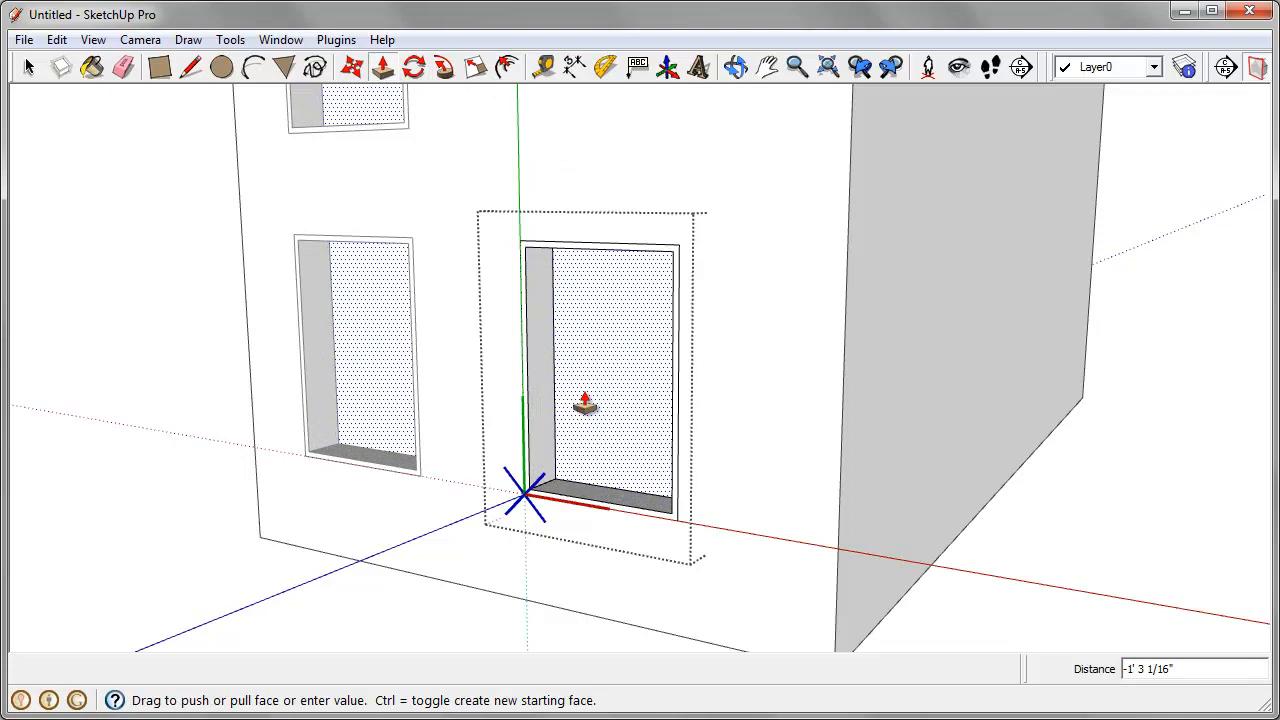
{"action": "type", "text": "4"}
{"action": "key", "text": "Return"}
Step: Choose the Metal_Rough material from the Metal library for painting
{"action": "scroll", "coordinate": [585, 404], "scroll_direction": "down", "scroll_amount": 2}
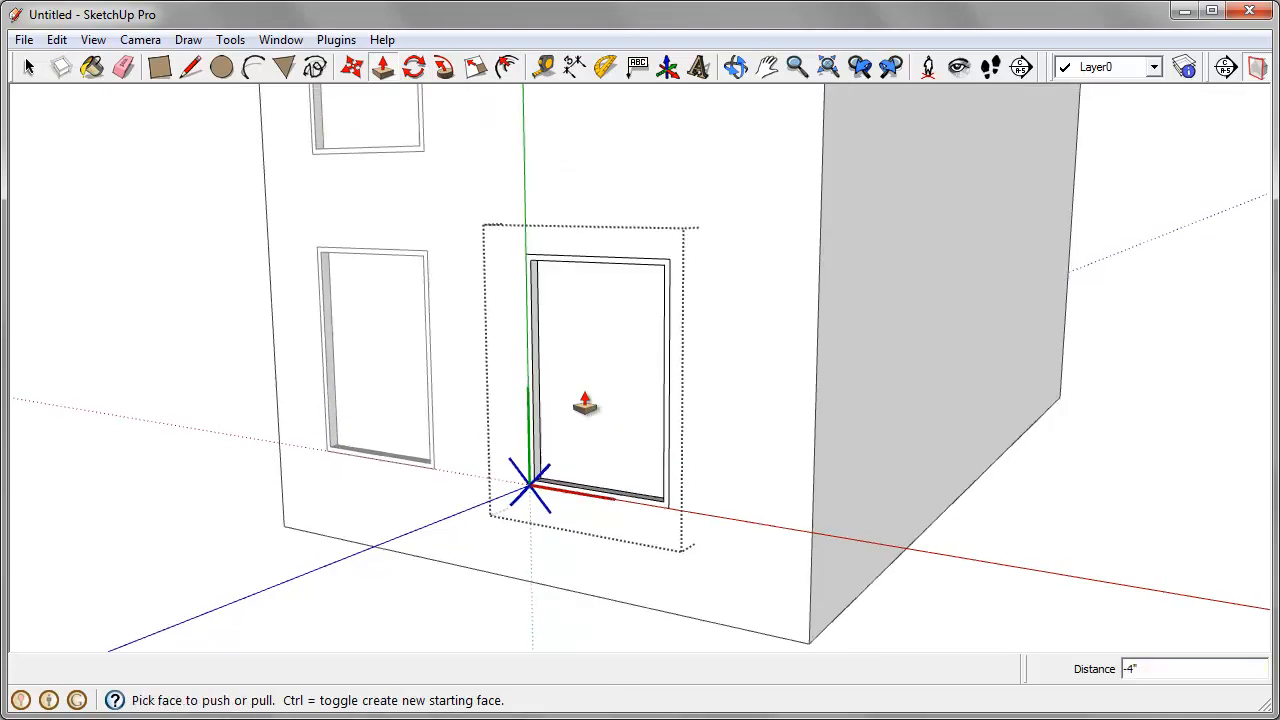
{"action": "middle_click_drag", "start_coordinate": [585, 400], "coordinate": [545, 205]}
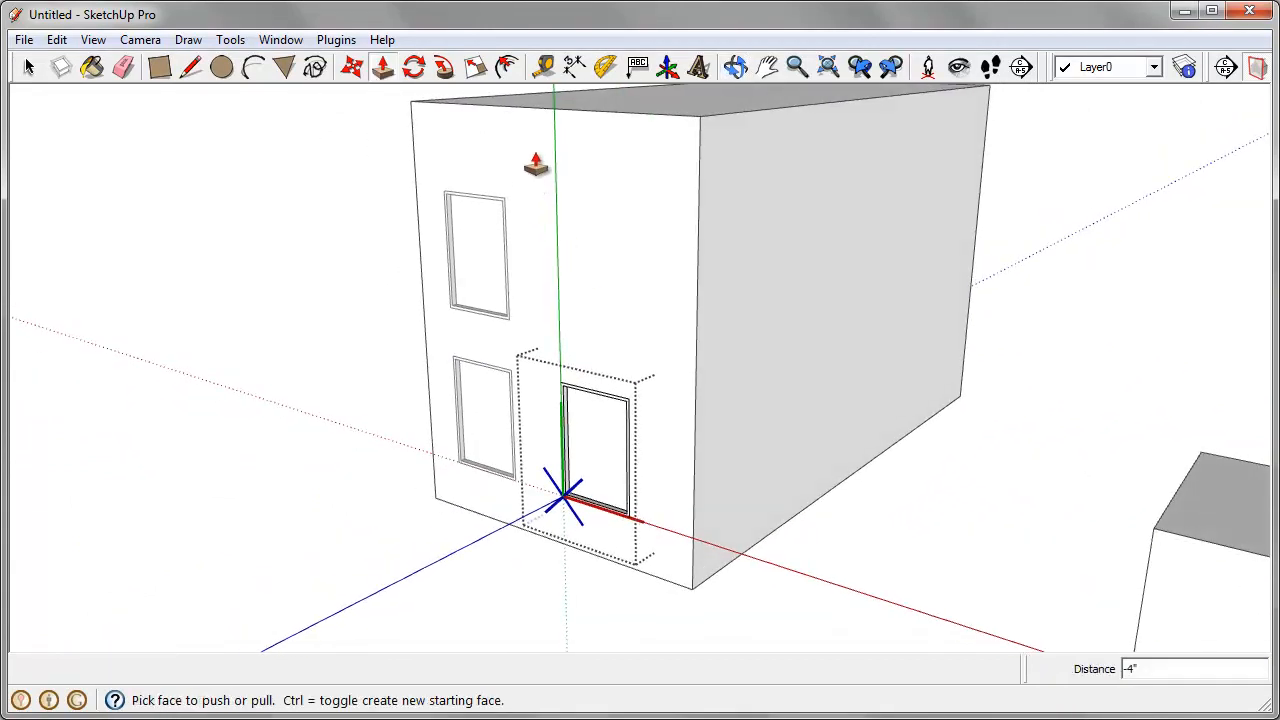
{"action": "left_click", "coordinate": [90, 68]}
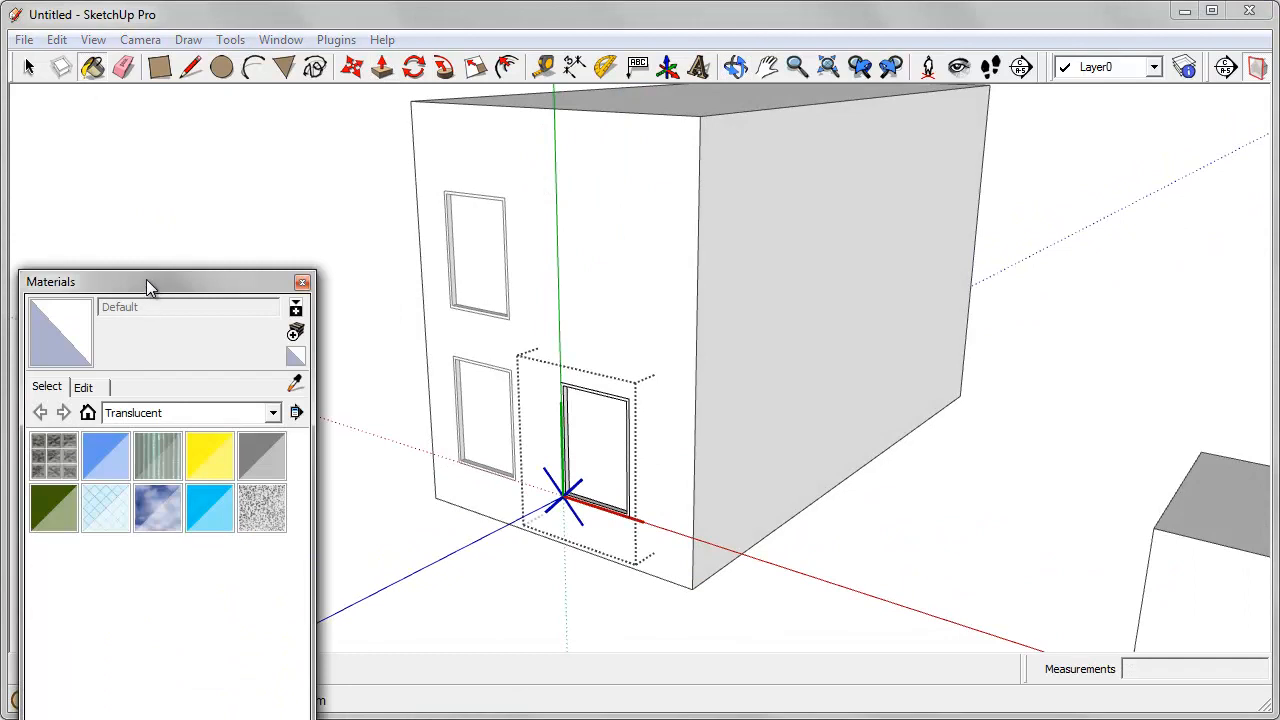
{"action": "left_click_drag", "start_coordinate": [146, 286], "coordinate": [166, 118]}
{"action": "left_click", "coordinate": [228, 250]}
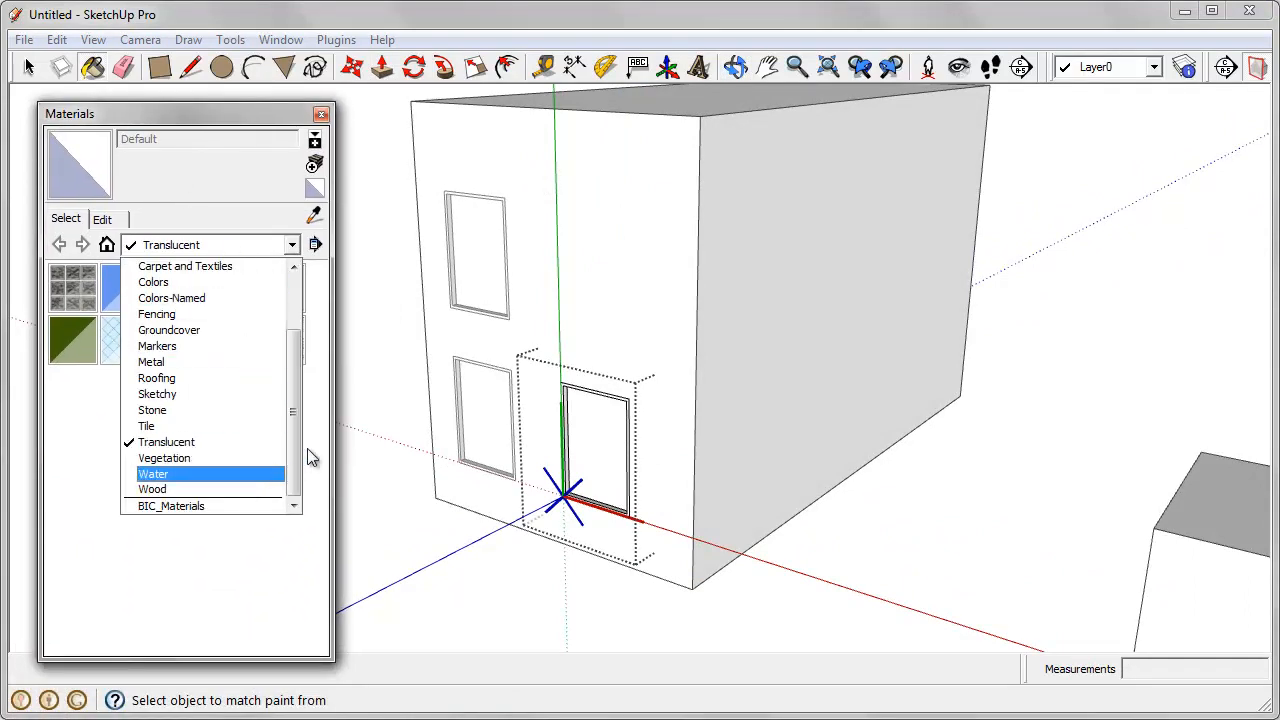
{"action": "left_click", "coordinate": [225, 363]}
{"action": "middle_click_drag", "start_coordinate": [457, 434], "coordinate": [594, 423]}
{"action": "scroll", "coordinate": [594, 423], "scroll_direction": "up", "scroll_amount": 5}
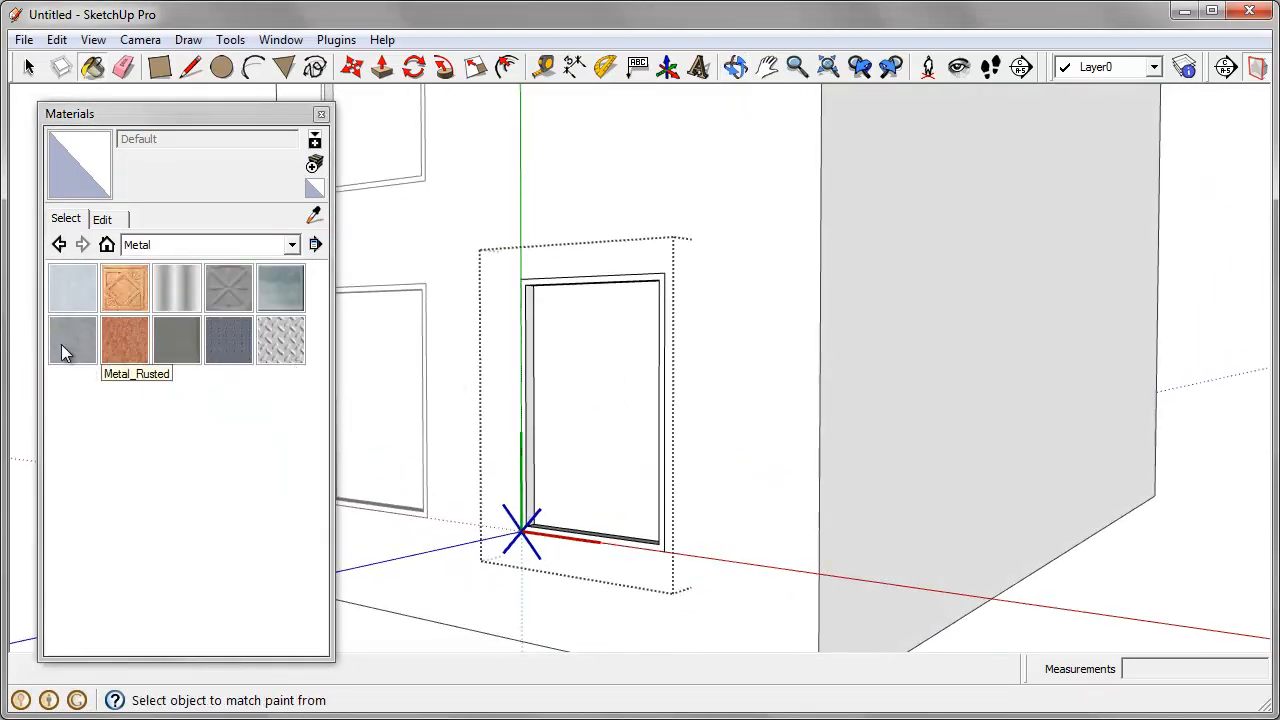
{"action": "left_click", "coordinate": [76, 348]}
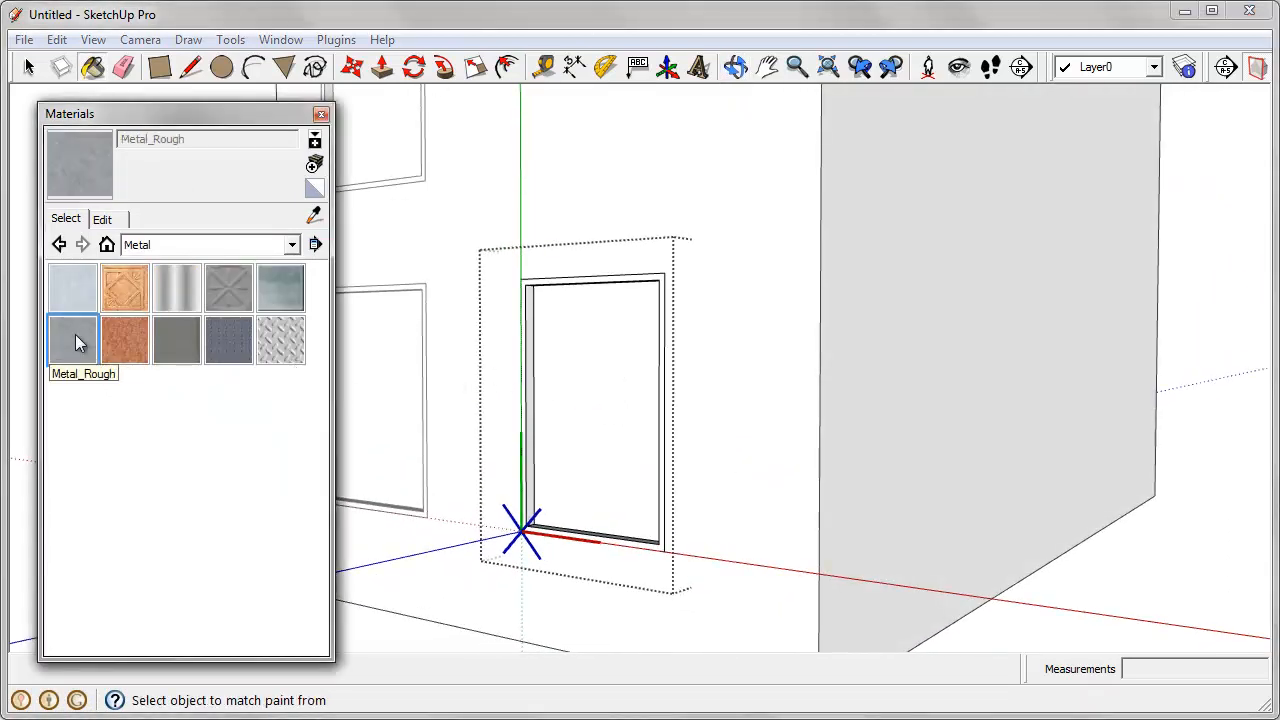
Step: Paint all matching unpainted faces of the open Window component at once with Metal_Rough
{"action": "scroll", "coordinate": [543, 323], "scroll_direction": "up", "scroll_amount": 3}
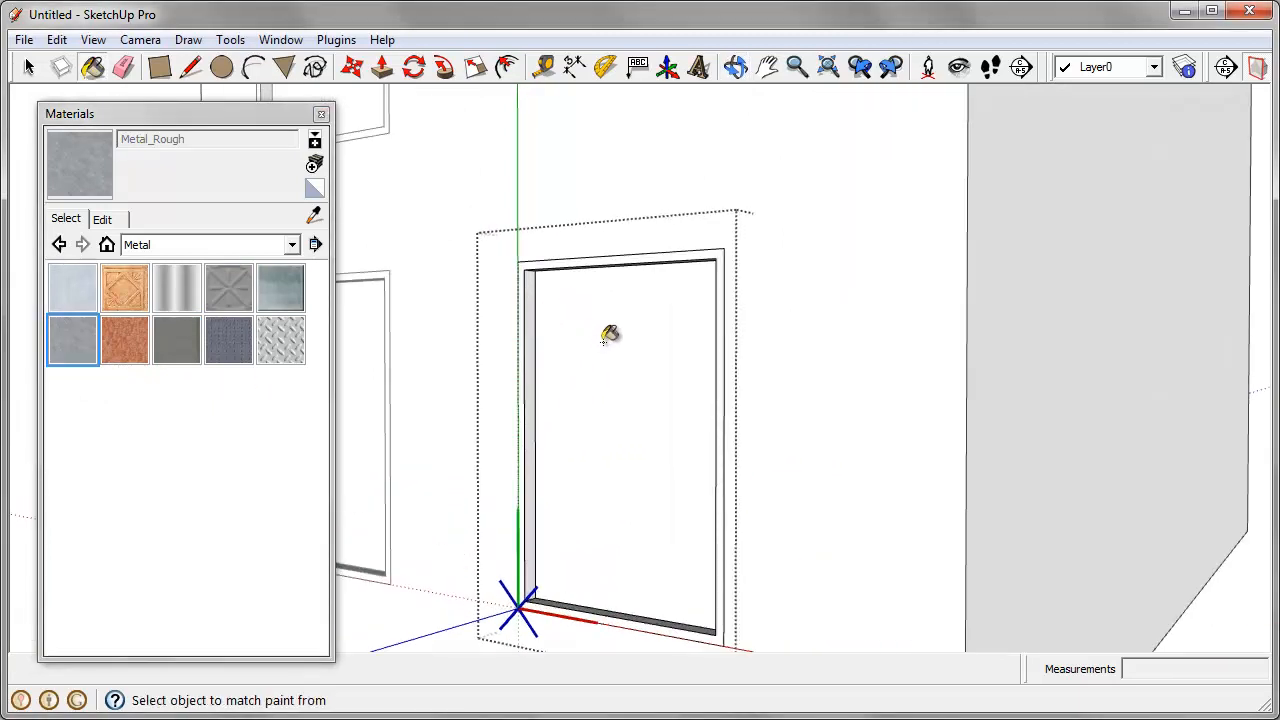
{"action": "scroll", "coordinate": [523, 314], "scroll_direction": "up", "scroll_amount": 2}
{"action": "mouse_move", "coordinate": [523, 314]}
{"action": "middle_mouse_down"}
{"action": "mouse_move", "coordinate": [528, 194]}
{"action": "mouse_move", "coordinate": [547, 277]}
{"action": "mouse_move", "coordinate": [557, 491]}
{"action": "mouse_move", "coordinate": [557, 243]}
{"action": "middle_mouse_up"}
{"action": "key", "text": "alt"}
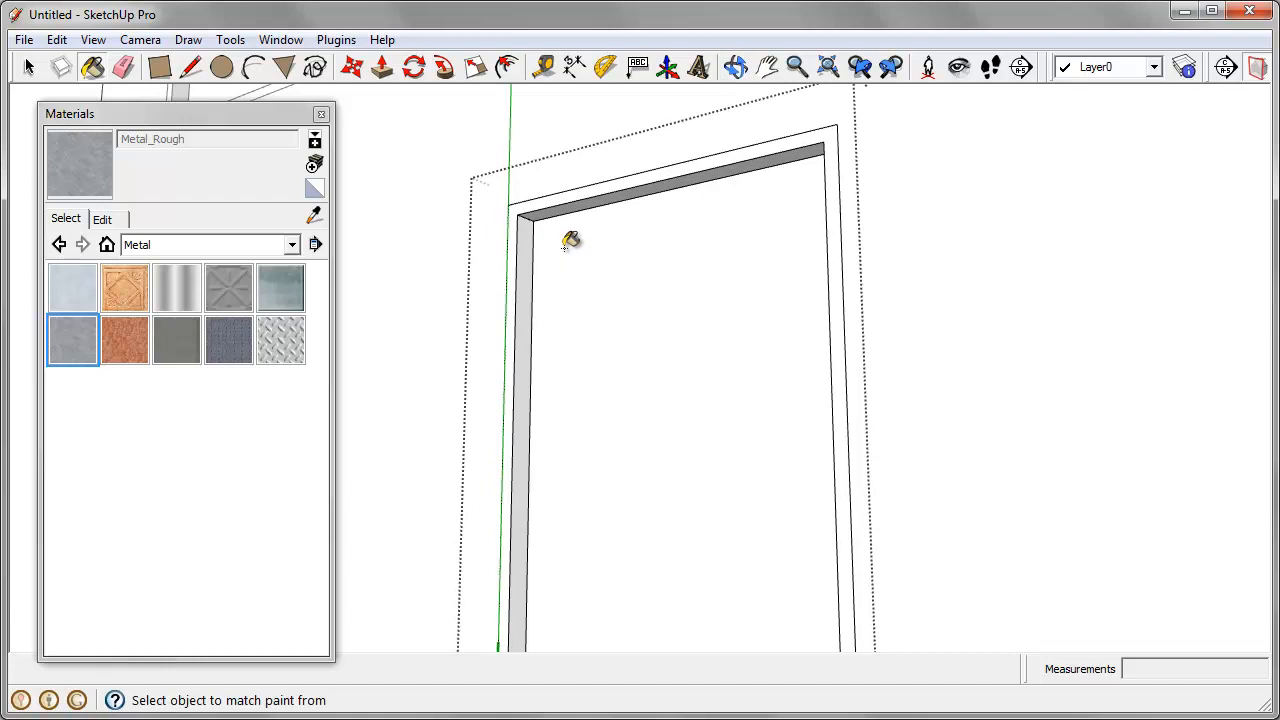
{"action": "key", "text": "shift"}
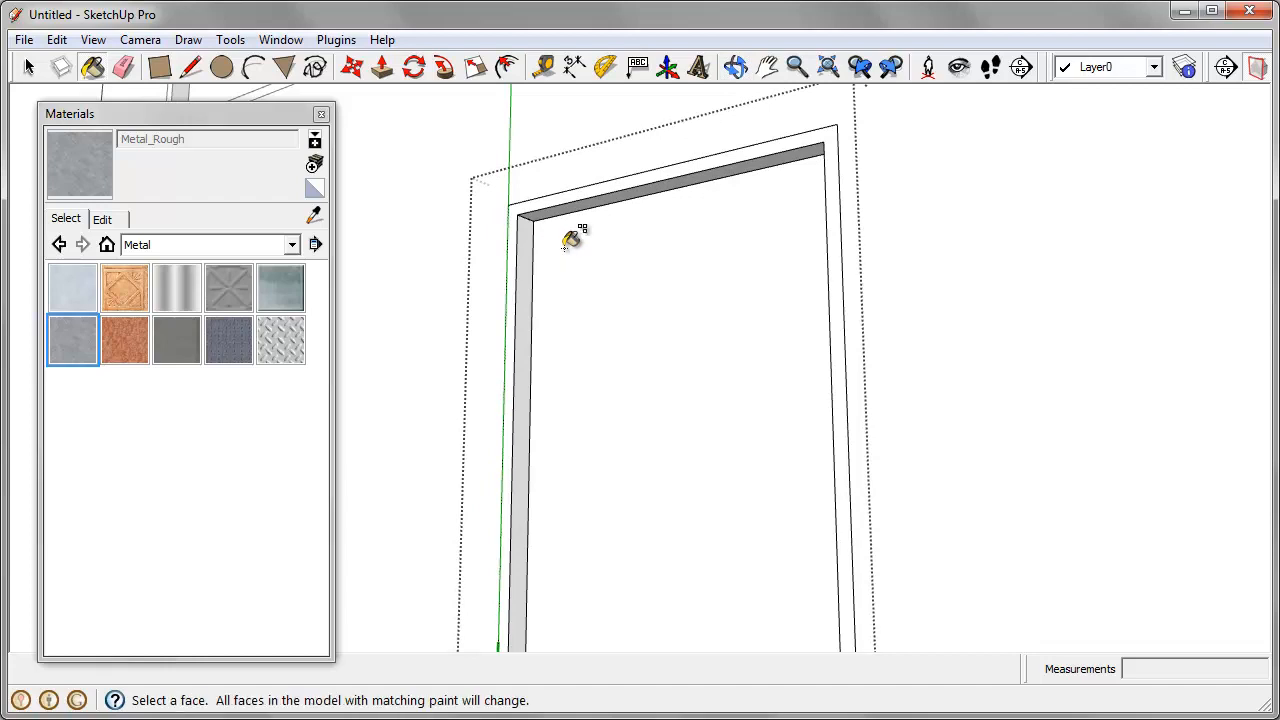
{"action": "key", "text": "alt"}
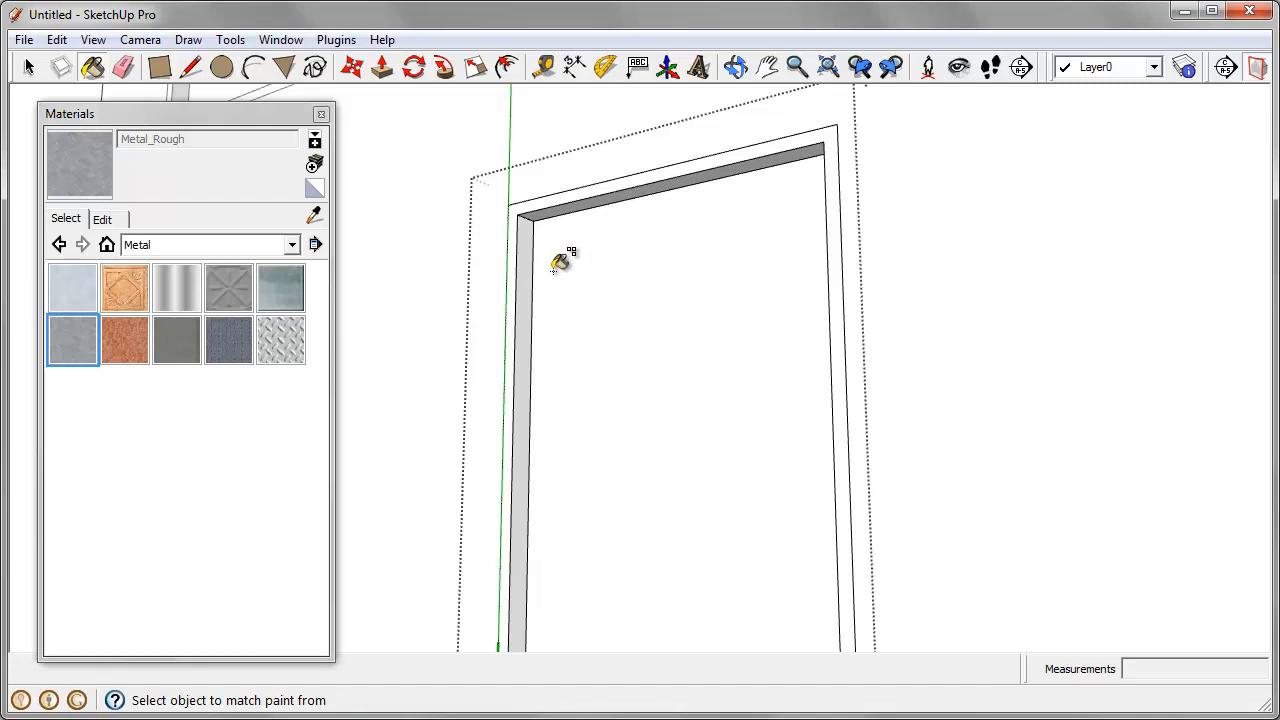
{"action": "scroll", "coordinate": [527, 235], "scroll_direction": "up", "scroll_amount": 2}
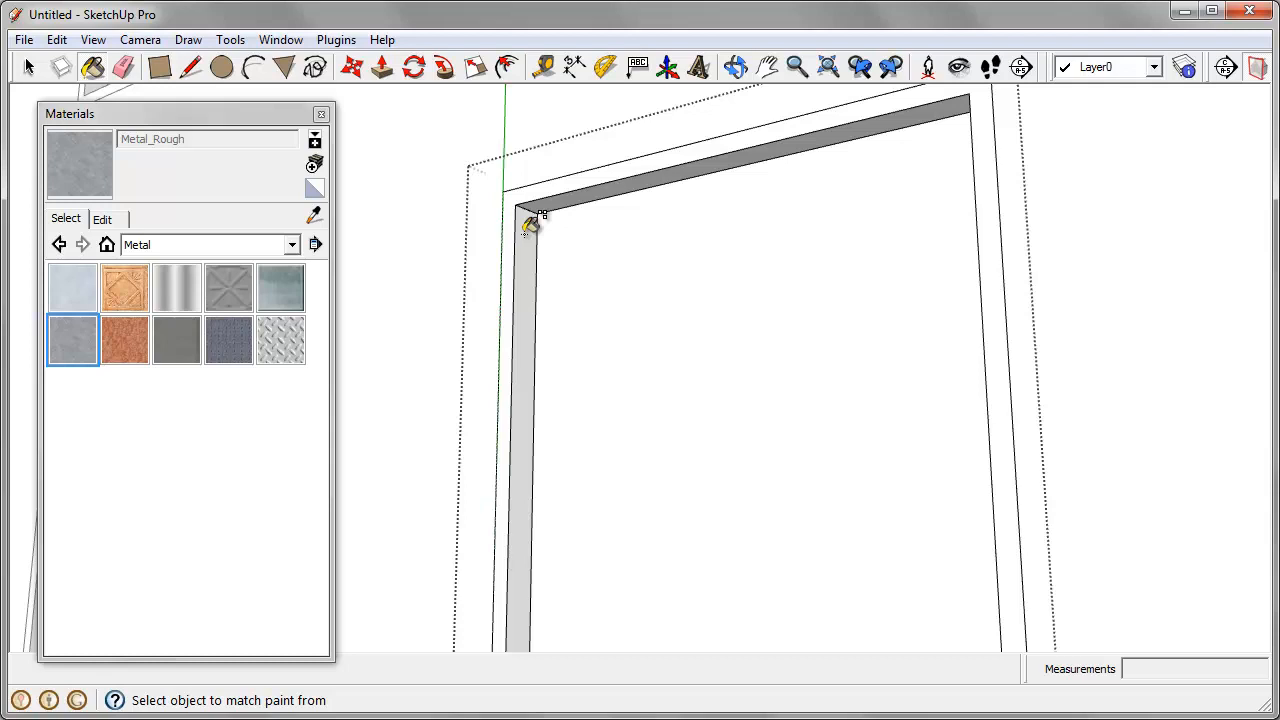
{"action": "left_click", "coordinate": [526, 231]}
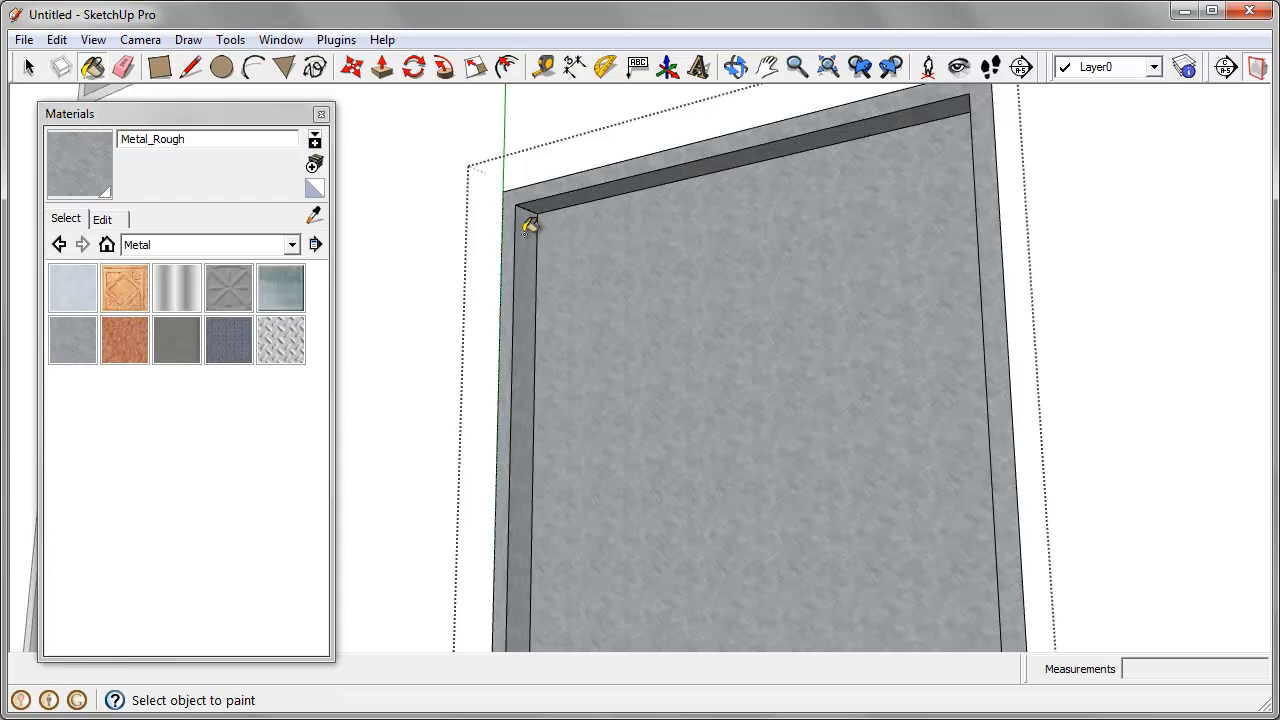
Step: Paint the recessed window pane with Translucent_Glass_Blue from the Translucent library
{"action": "left_click", "coordinate": [292, 245]}
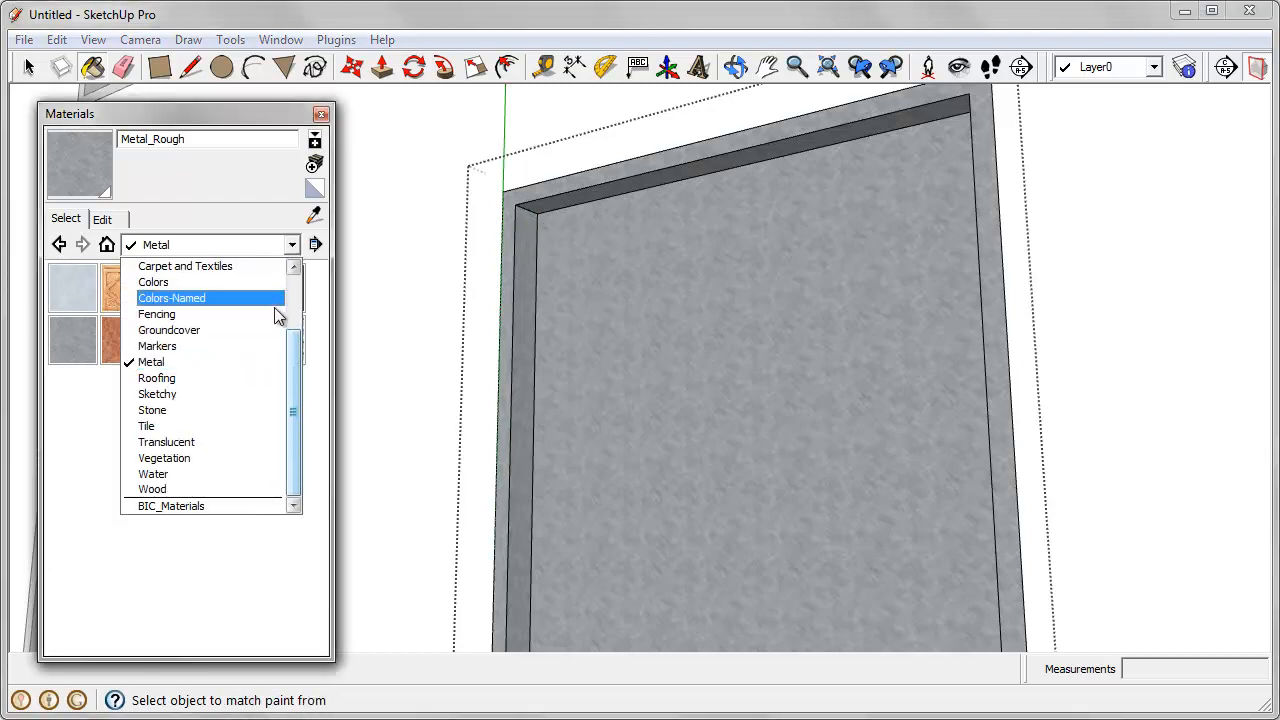
{"action": "left_click", "coordinate": [260, 442]}
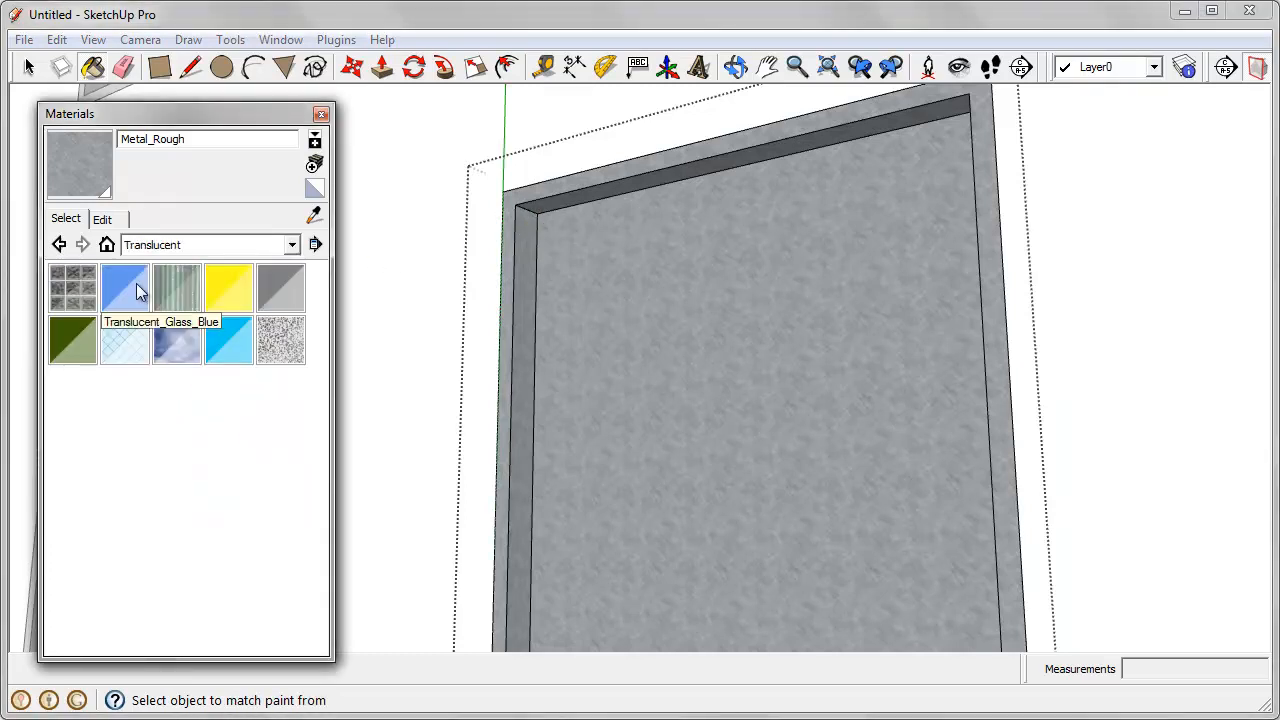
{"action": "left_click", "coordinate": [124, 288]}
{"action": "left_click", "coordinate": [743, 300]}
Step: Close the Window component to finish editing it
{"action": "scroll", "coordinate": [670, 182], "scroll_direction": "down", "scroll_amount": 5}
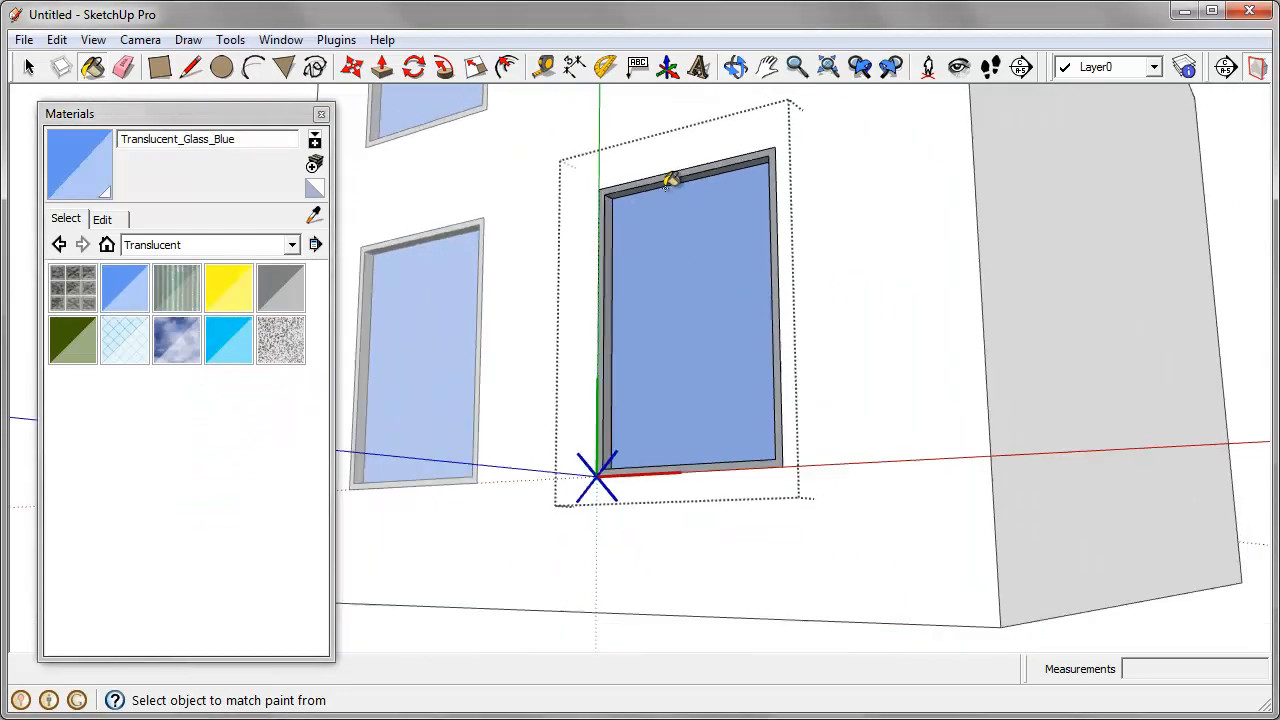
{"action": "middle_click_drag", "start_coordinate": [666, 187], "coordinate": [700, 314]}
{"action": "scroll", "coordinate": [964, 479], "scroll_direction": "down", "scroll_amount": 4}
{"action": "middle_click_drag", "start_coordinate": [964, 479], "coordinate": [850, 482]}
{"action": "scroll", "coordinate": [612, 537], "scroll_direction": "down", "scroll_amount": 2}
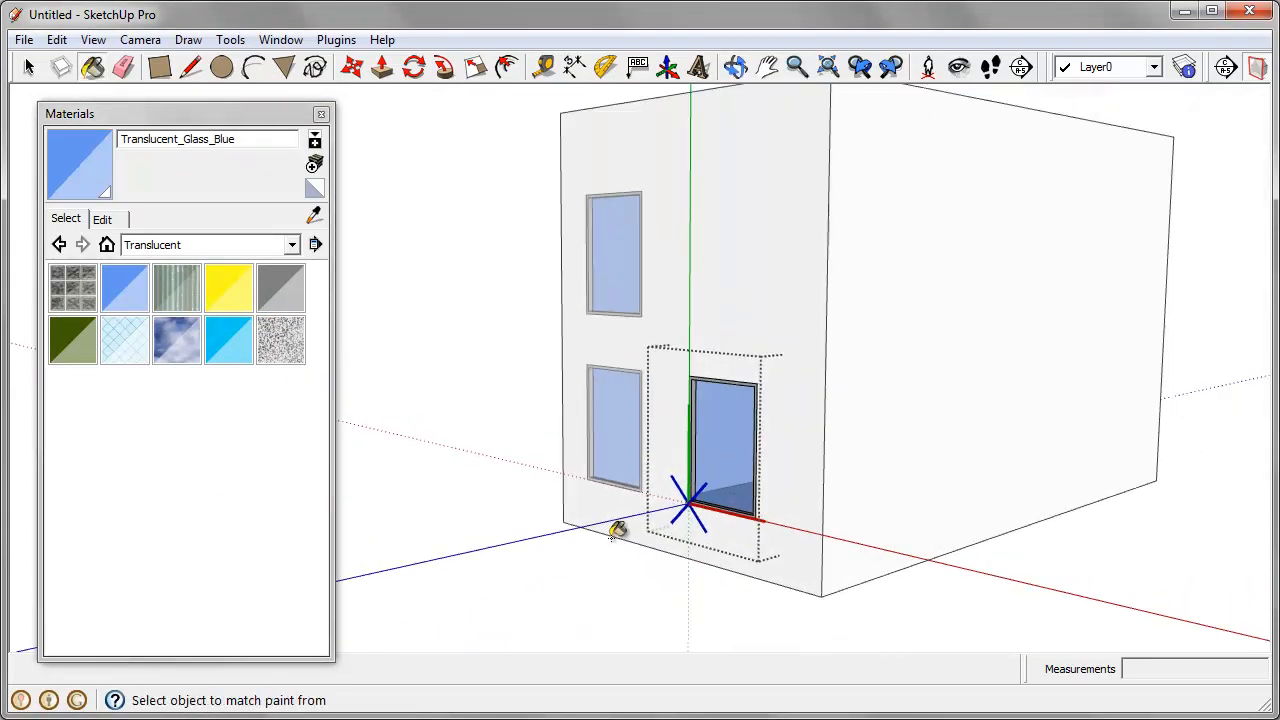
{"action": "middle_click_drag", "start_coordinate": [617, 530], "coordinate": [674, 517]}
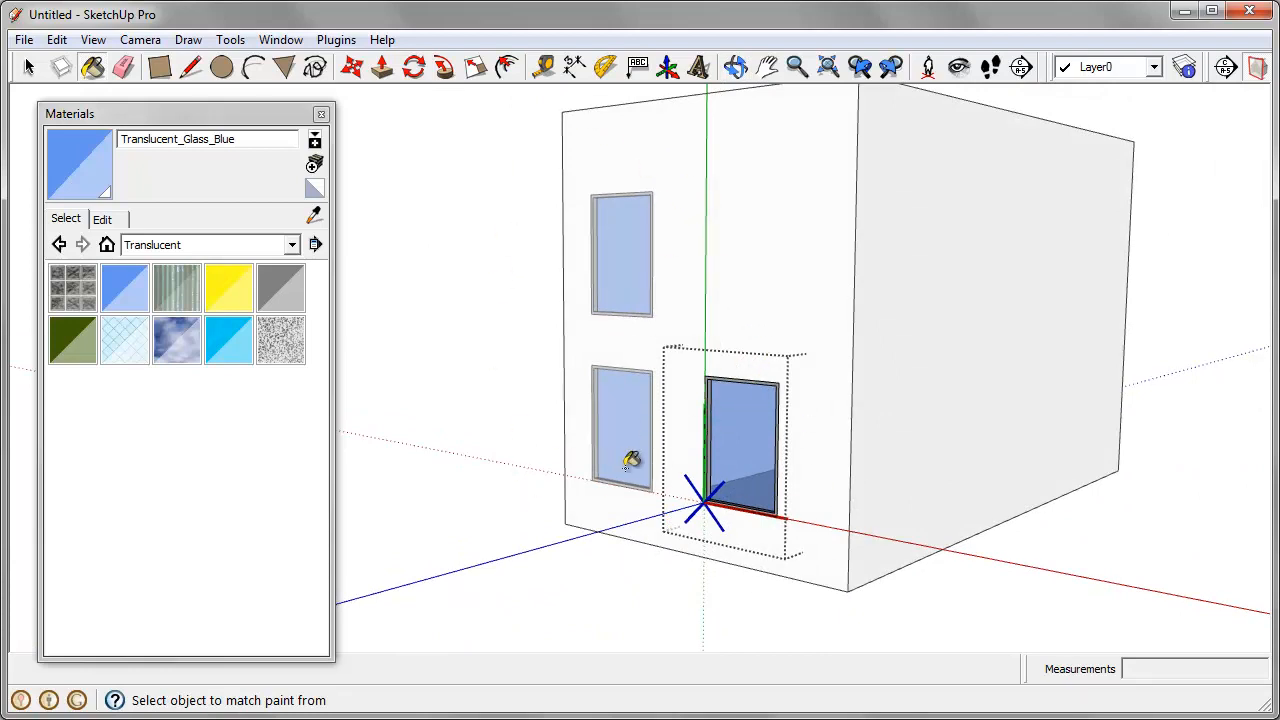
{"action": "right_click", "coordinate": [460, 242]}
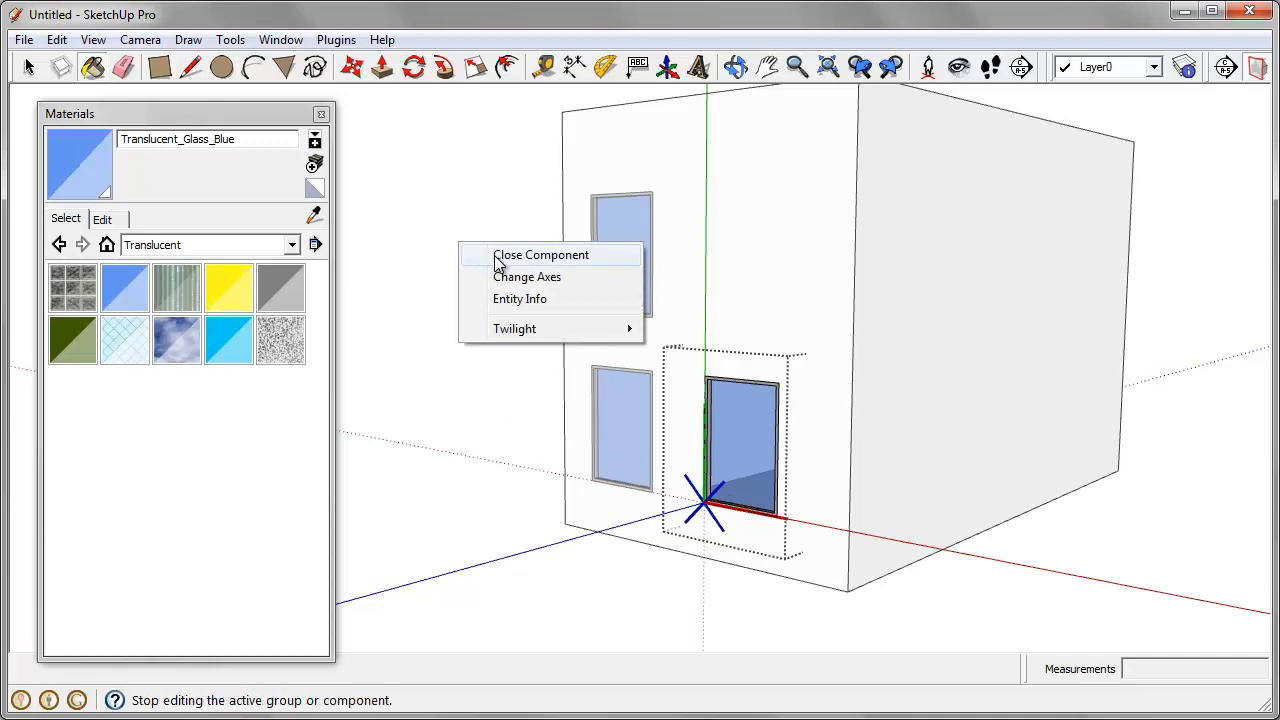
{"action": "left_click", "coordinate": [499, 257]}
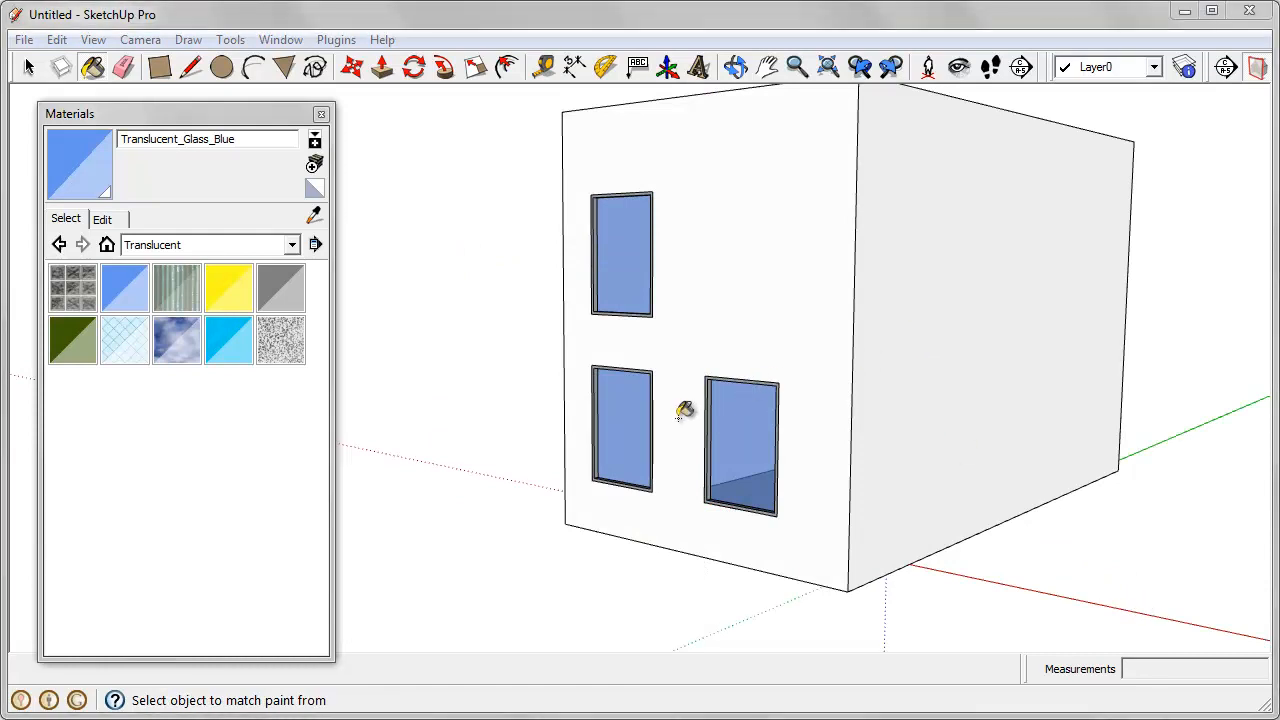
Step: Draw a rectangle on the box's end face from its top edge to the front corner edge, above the lower windows
{"action": "middle_click_drag", "start_coordinate": [700, 323], "coordinate": [780, 300]}
{"action": "left_click", "coordinate": [160, 67]}
{"action": "left_click", "coordinate": [713, 125]}
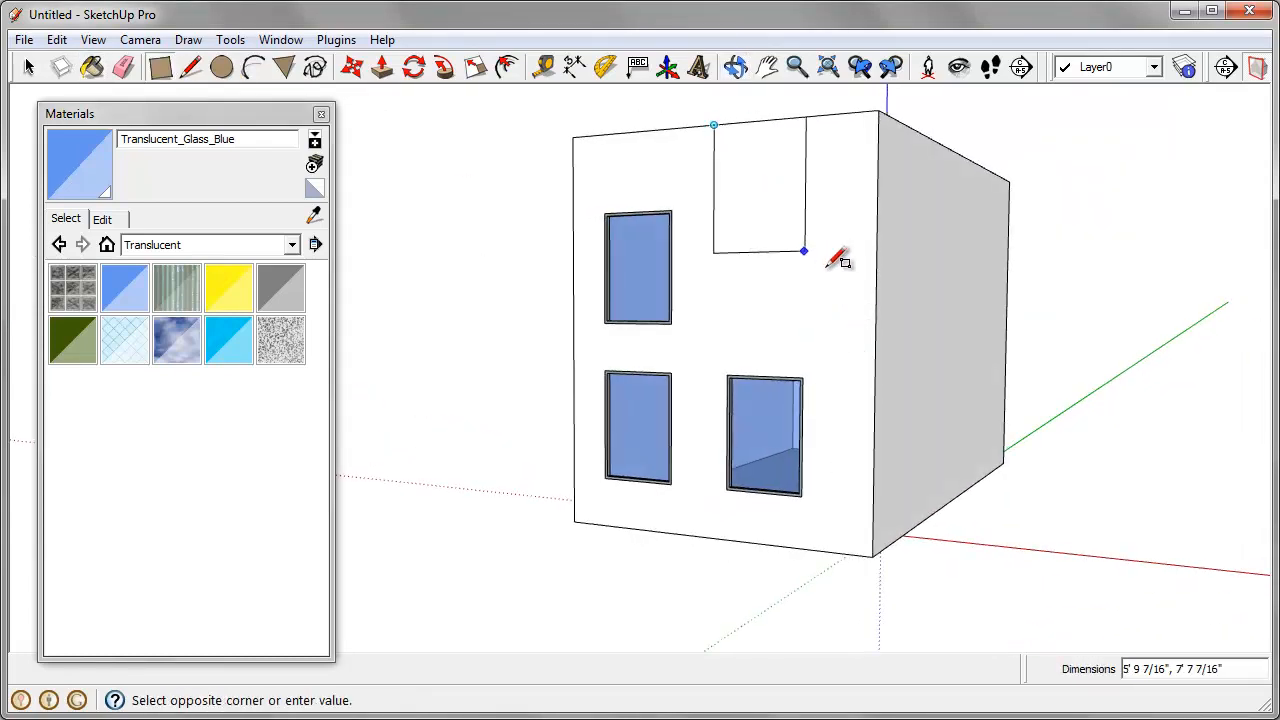
{"action": "left_click", "coordinate": [875, 337]}
Step: Pull the new upper rectangle 1' outward from the end face
{"action": "middle_click_drag", "start_coordinate": [894, 337], "coordinate": [760, 400]}
{"action": "left_click", "coordinate": [382, 67]}
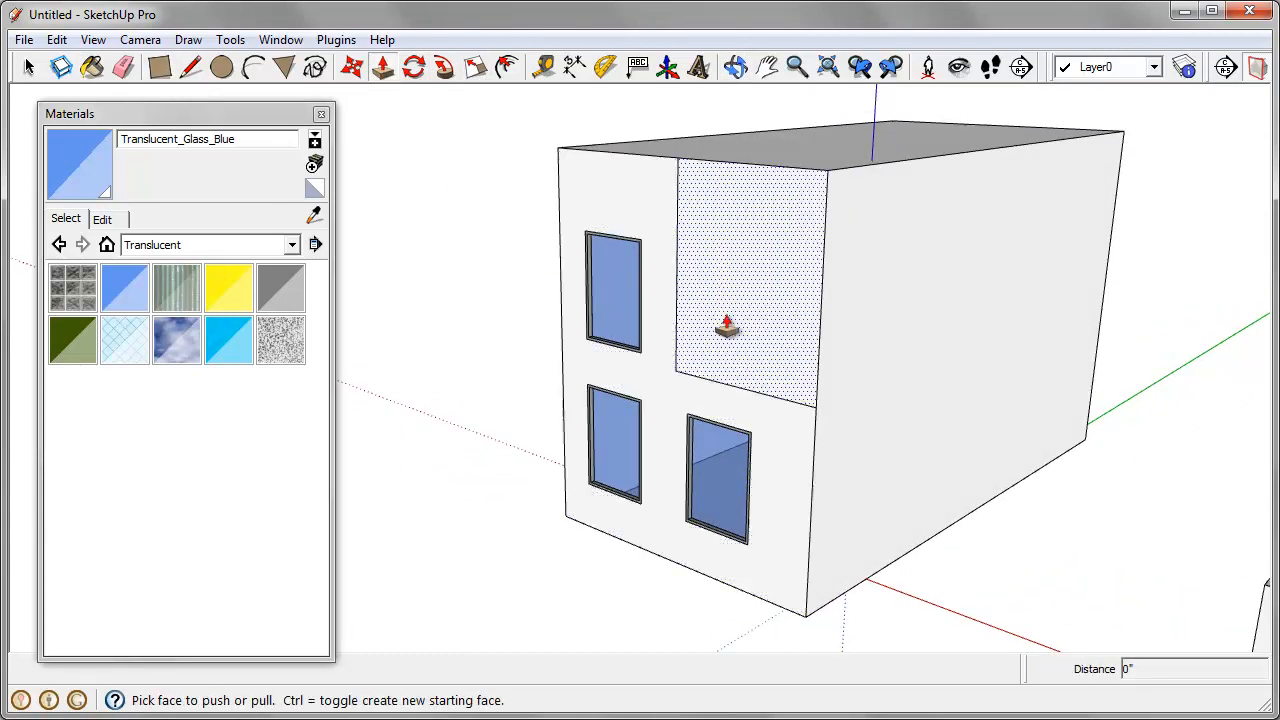
{"action": "left_click_drag", "start_coordinate": [723, 328], "coordinate": [705, 337]}
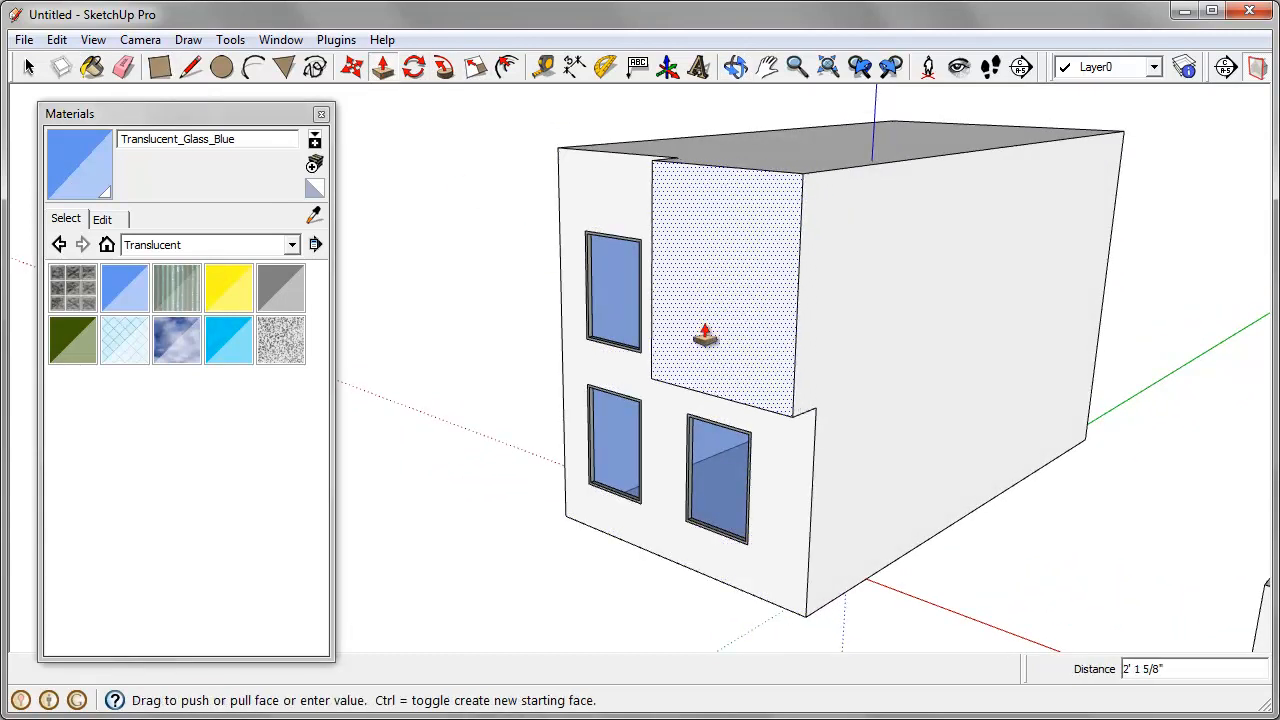
{"action": "type", "text": "1'"}
{"action": "key", "text": "Return"}
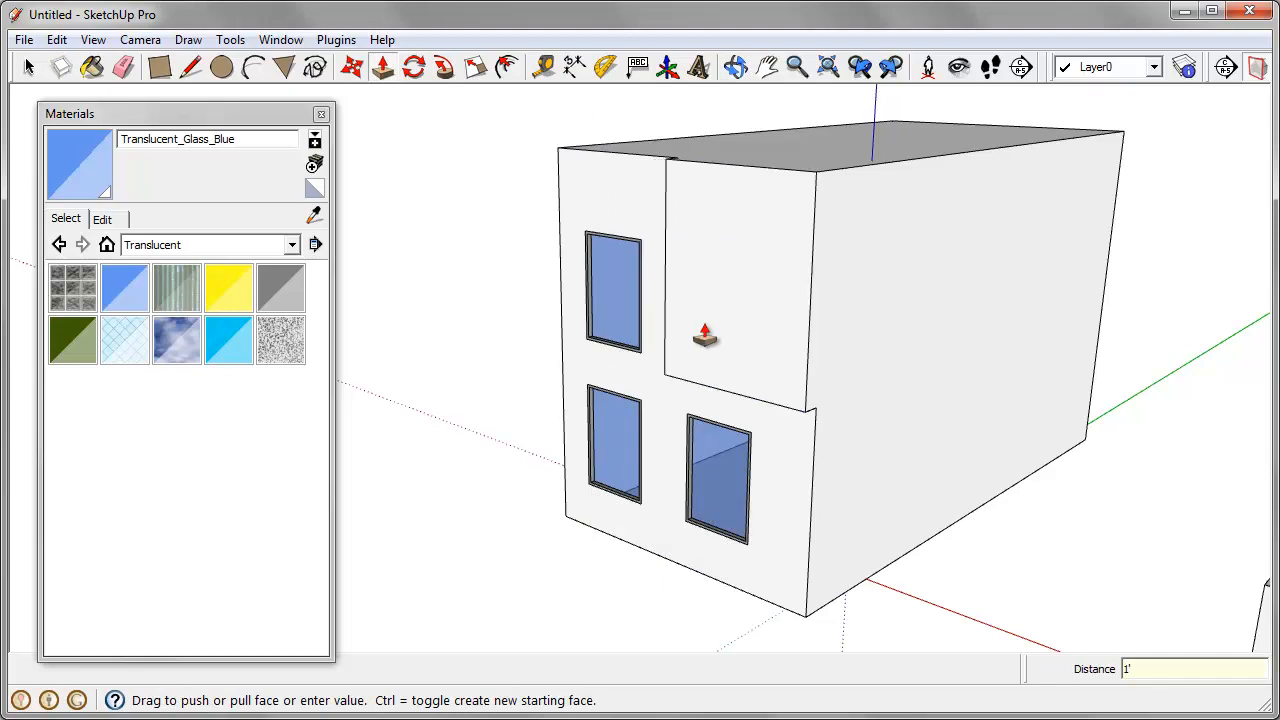
Step: Copy the lower window nearest the front corner about 13' up onto the protruding upper wall section
{"action": "middle_click_drag", "start_coordinate": [705, 337], "coordinate": [680, 313]}
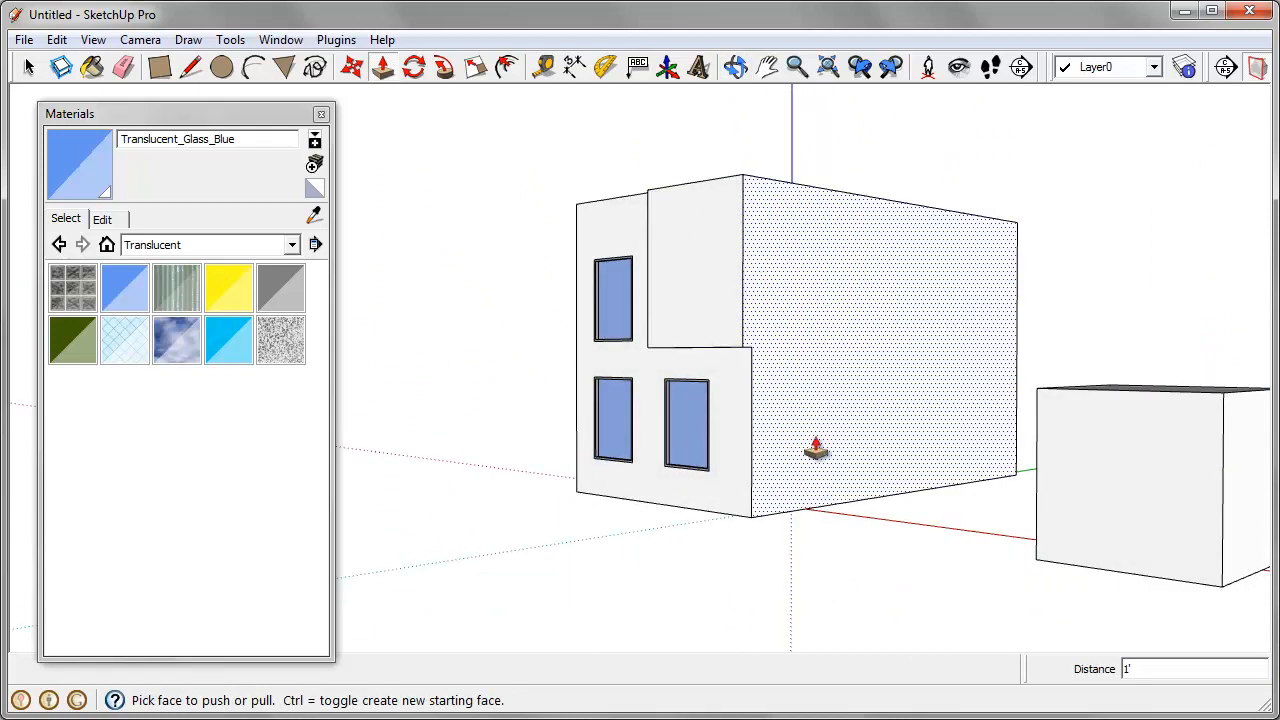
{"action": "key", "text": "space"}
{"action": "middle_click_drag", "start_coordinate": [791, 251], "coordinate": [677, 443]}
{"action": "left_click", "coordinate": [677, 443]}
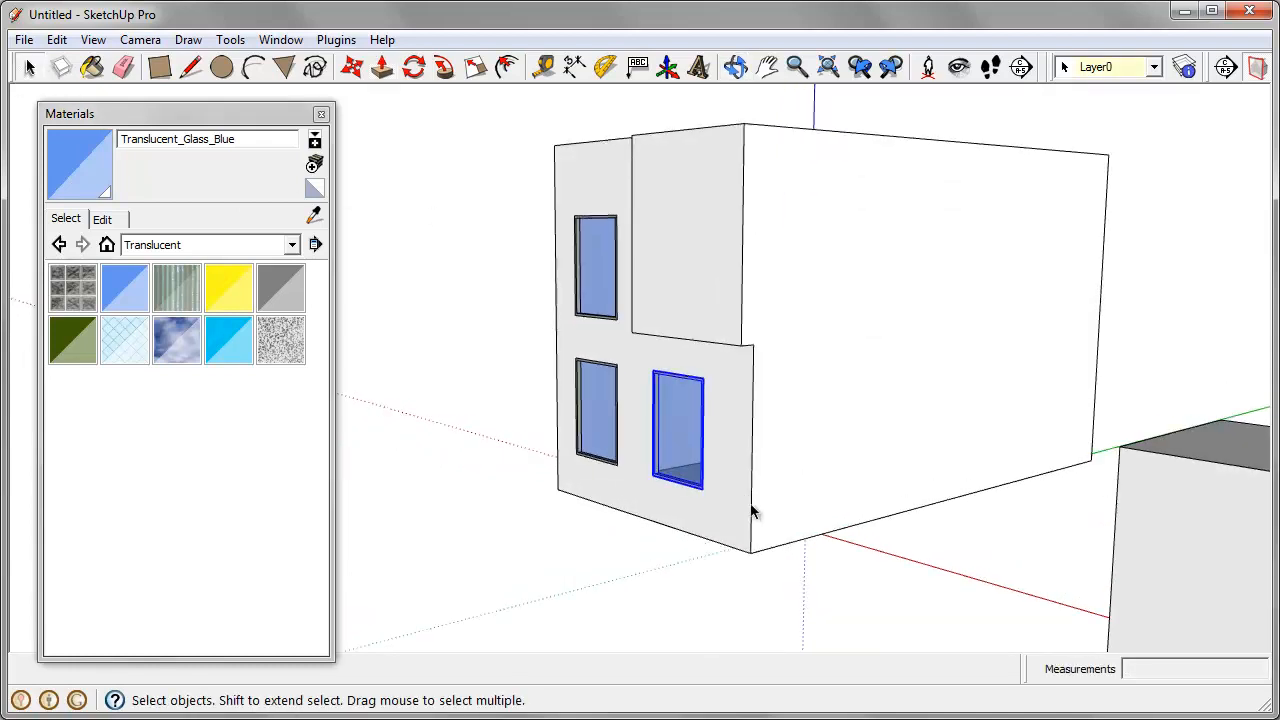
{"action": "left_click", "coordinate": [353, 70]}
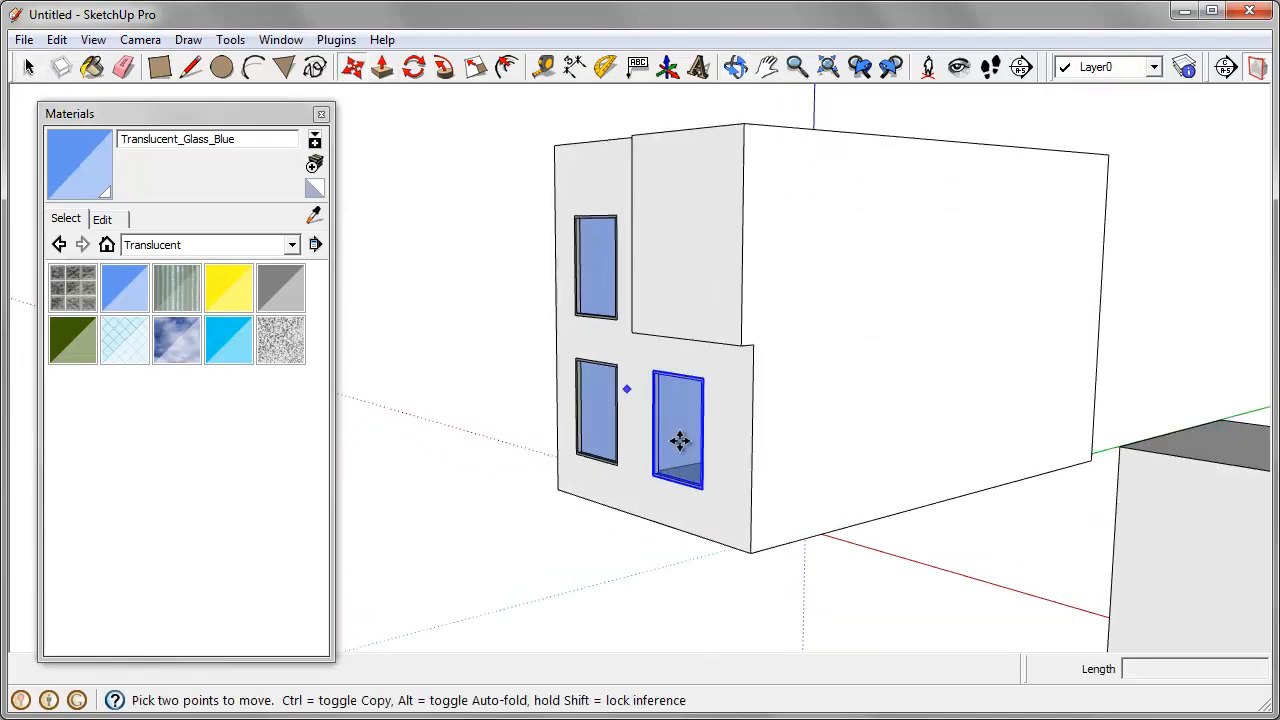
{"action": "scroll", "coordinate": [710, 490], "scroll_direction": "up", "scroll_amount": 5}
{"action": "scroll", "coordinate": [692, 475], "scroll_direction": "up", "scroll_amount": 3}
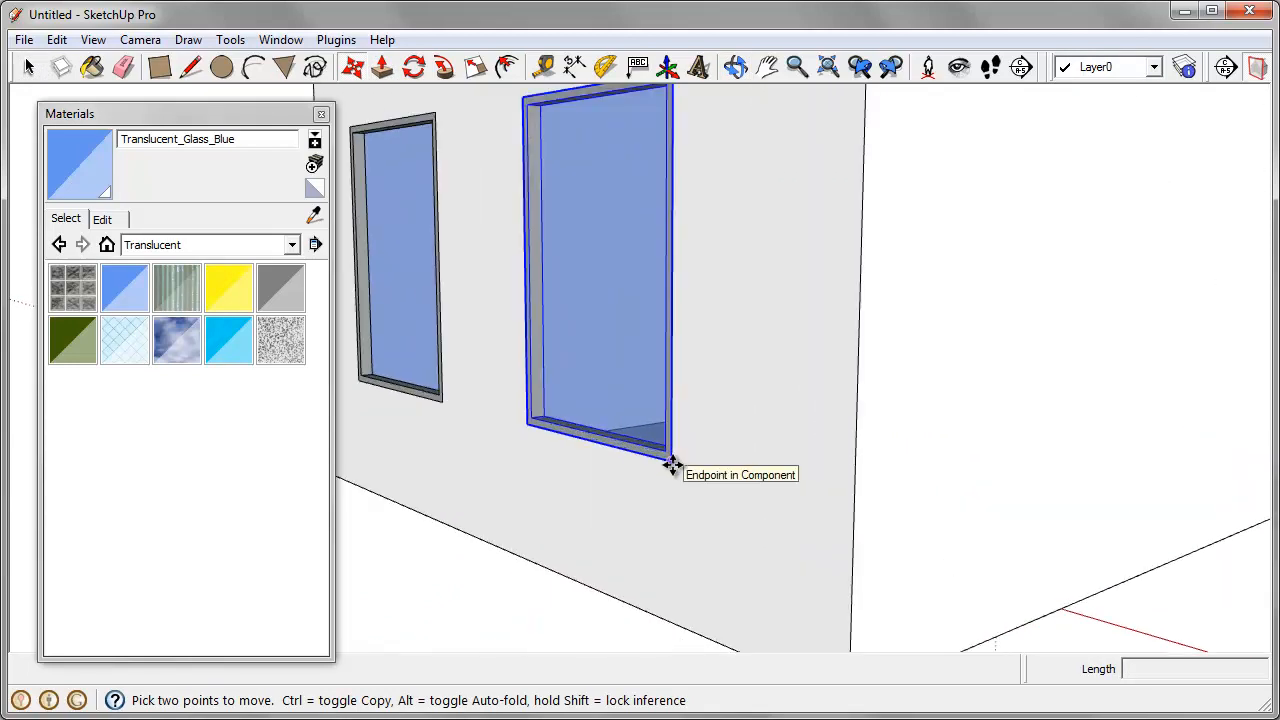
{"action": "left_click", "coordinate": [671, 465]}
{"action": "left_click", "coordinate": [669, 509]}
{"action": "scroll", "coordinate": [670, 512], "scroll_direction": "down", "scroll_amount": 3}
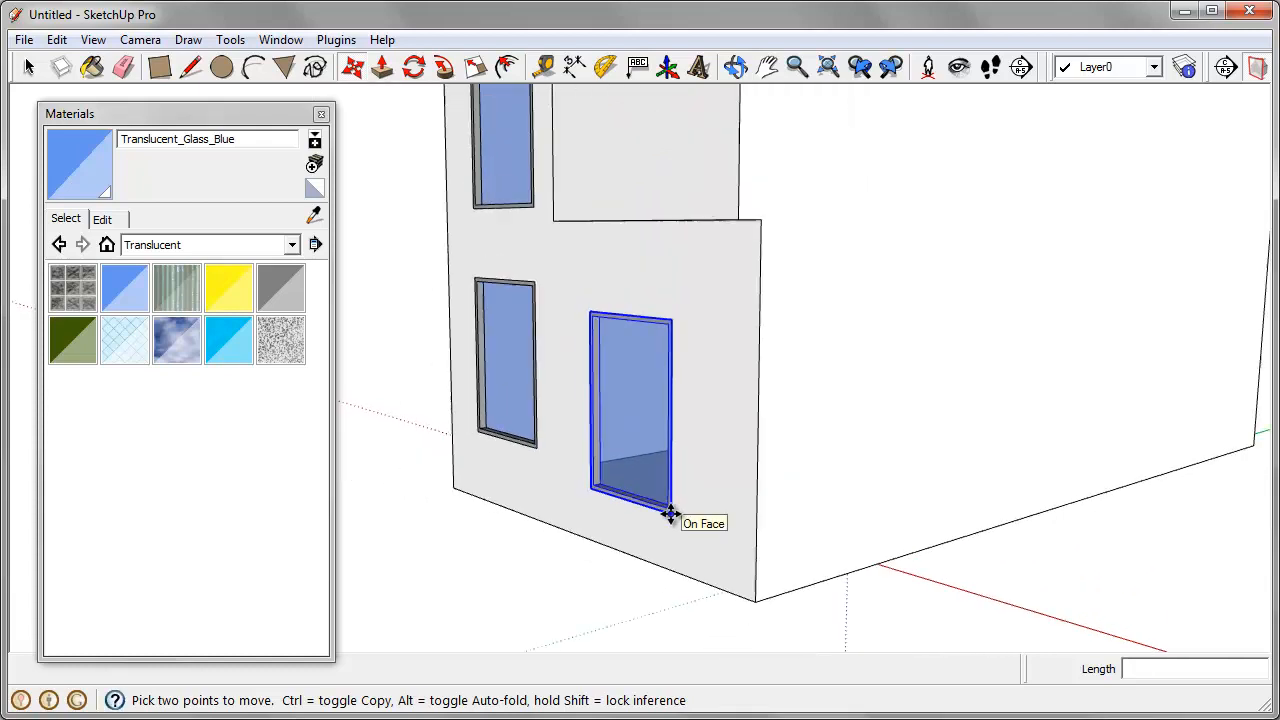
{"action": "scroll", "coordinate": [669, 514], "scroll_direction": "down", "scroll_amount": 1}
{"action": "left_click", "coordinate": [669, 510]}
{"action": "key", "text": "ctrl"}
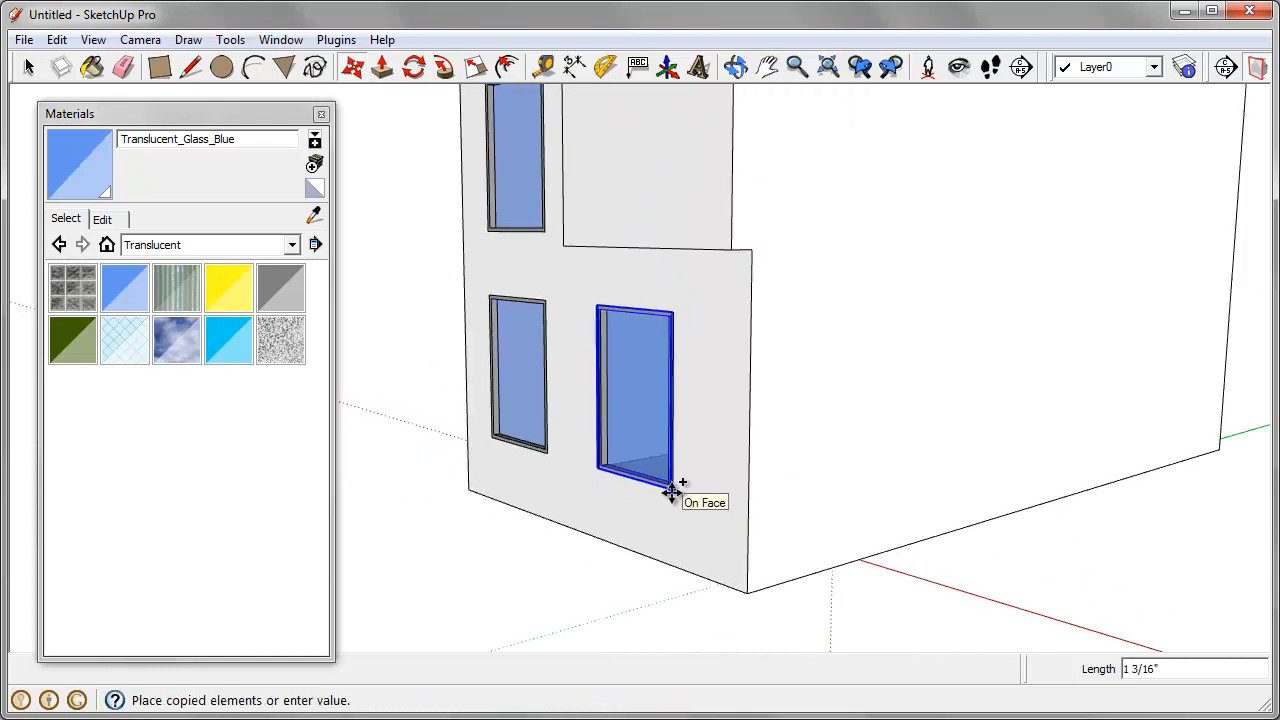
{"action": "scroll", "coordinate": [715, 421], "scroll_direction": "down", "scroll_amount": 3}
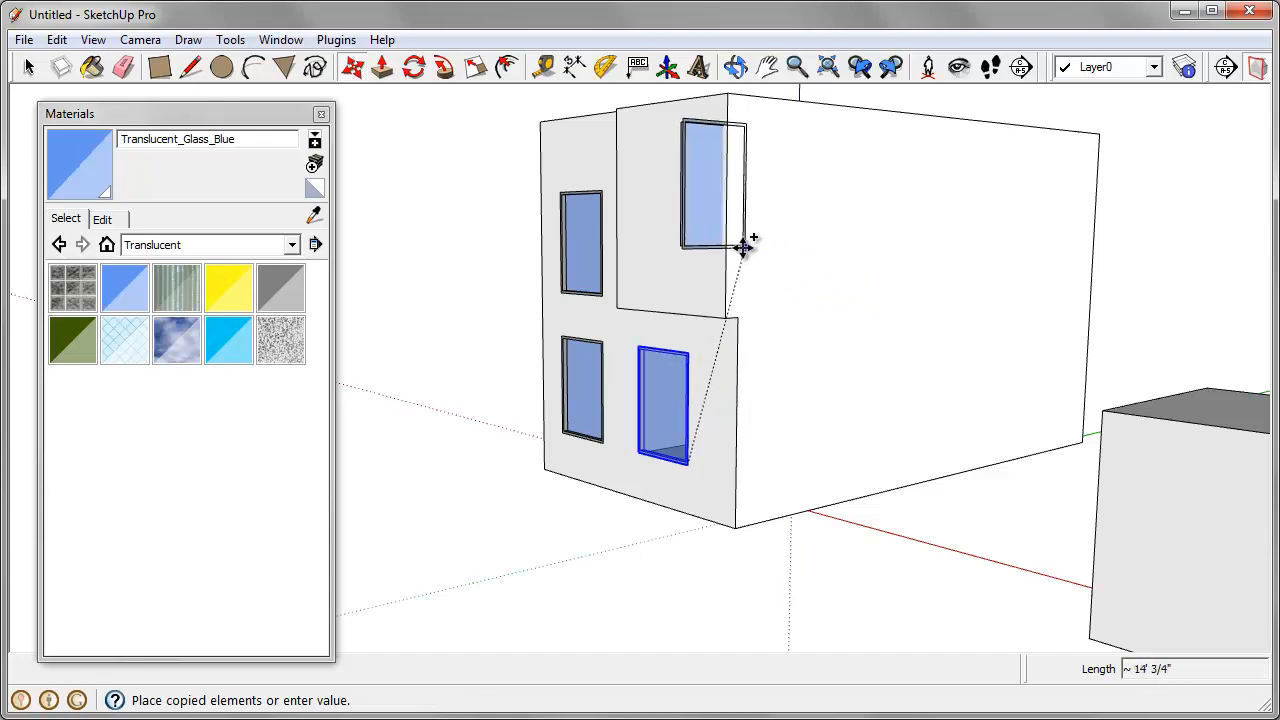
{"action": "middle_click_drag", "start_coordinate": [694, 246], "coordinate": [717, 297]}
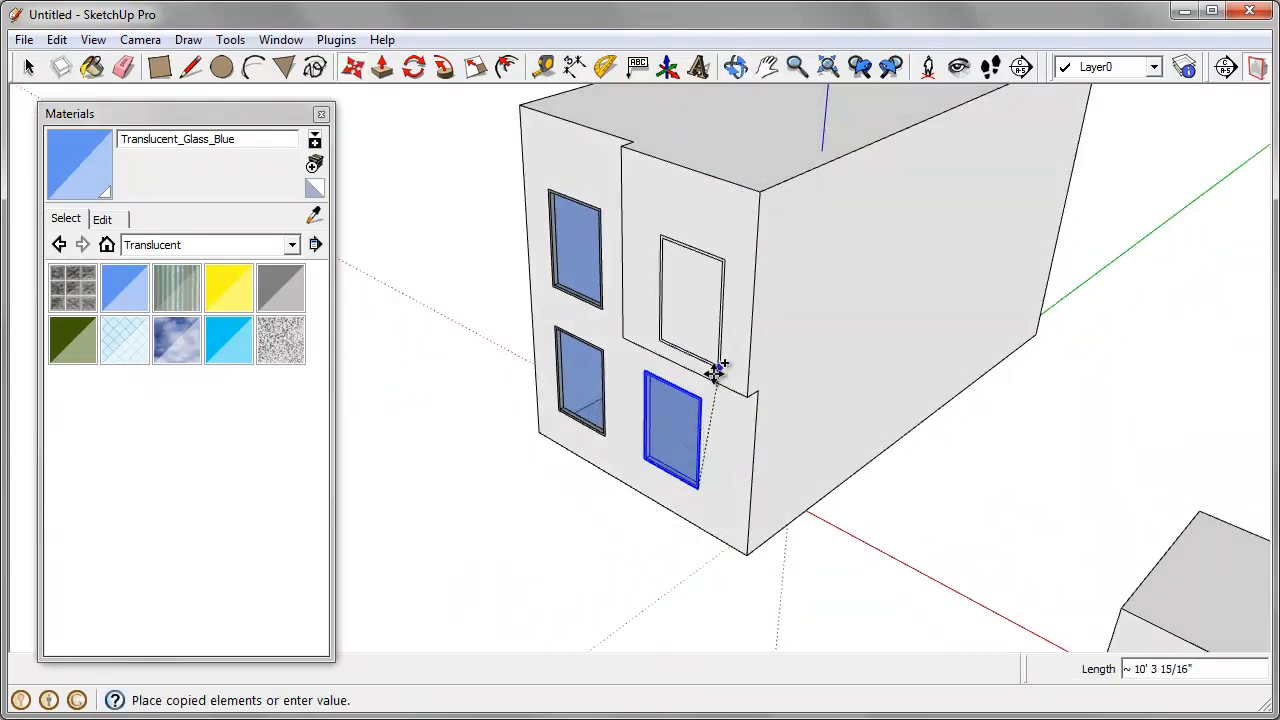
{"action": "middle_click_drag", "start_coordinate": [714, 366], "coordinate": [766, 251]}
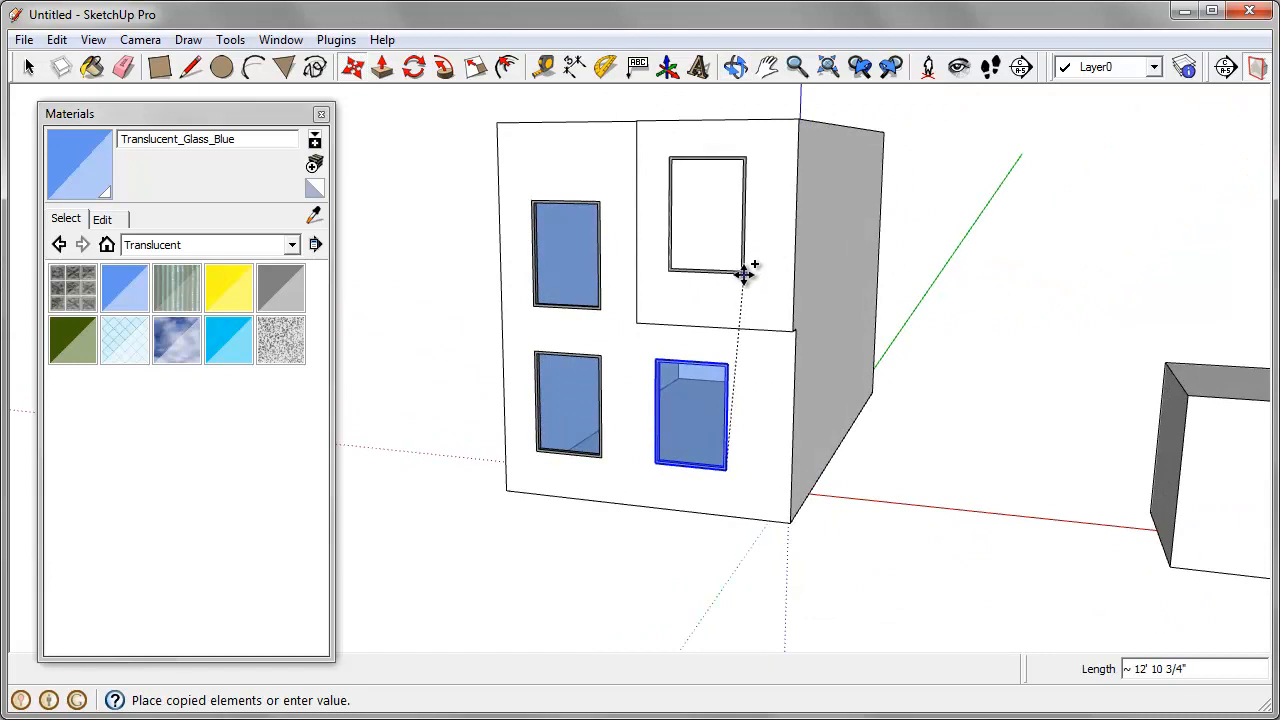
{"action": "left_click", "coordinate": [754, 277]}
{"action": "middle_click_drag", "start_coordinate": [803, 409], "coordinate": [614, 500]}
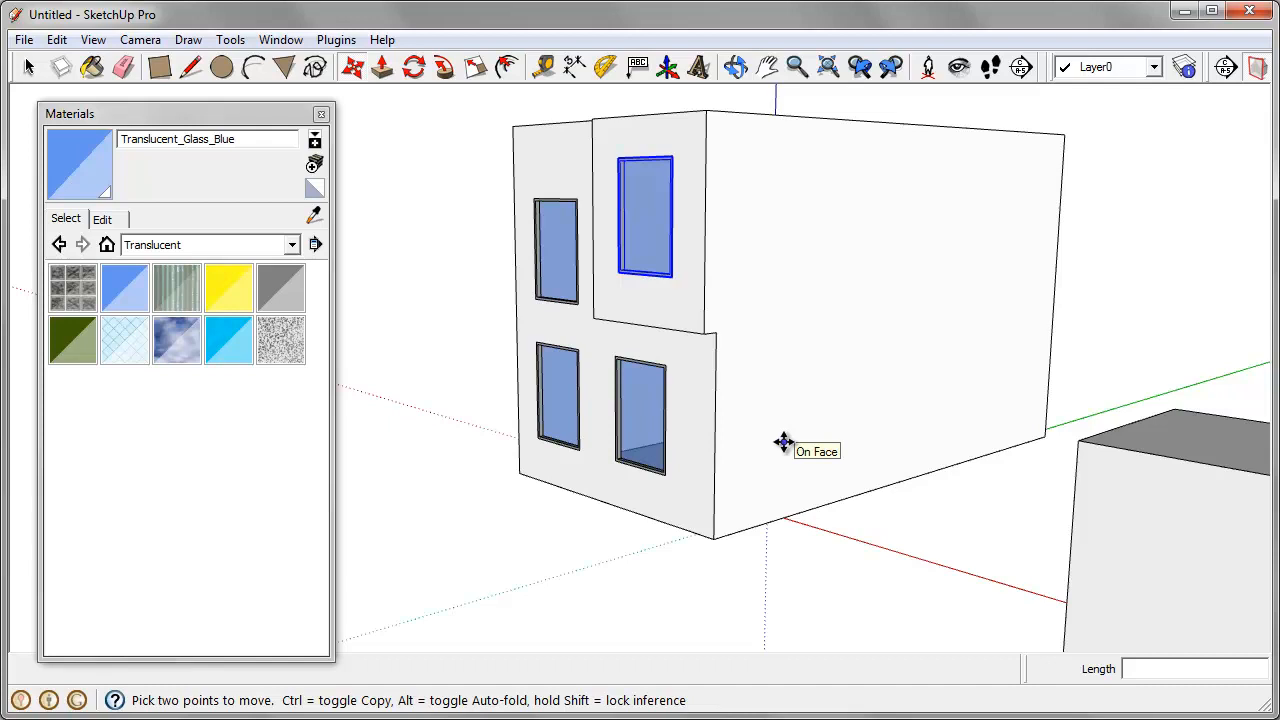
{"action": "scroll", "coordinate": [780, 440], "scroll_direction": "down", "scroll_amount": 4}
{"action": "middle_click_drag", "start_coordinate": [757, 446], "coordinate": [782, 435]}
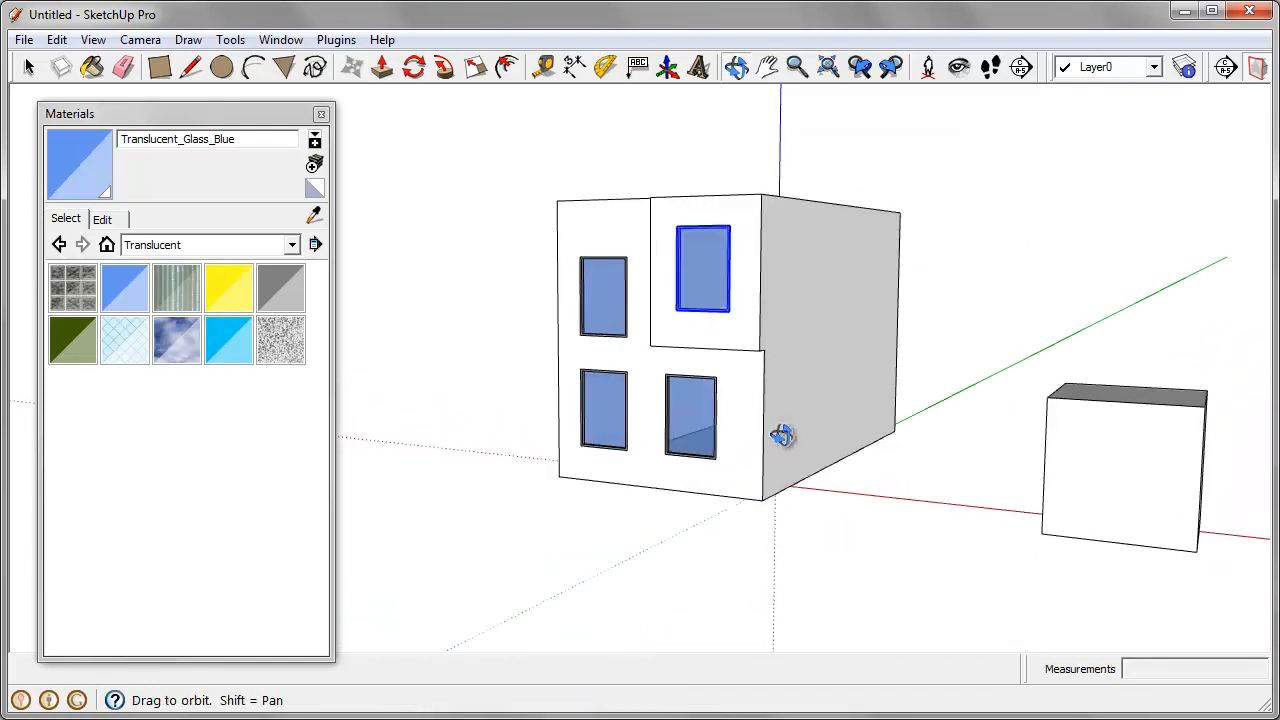
{"action": "scroll", "coordinate": [700, 385], "scroll_direction": "up", "scroll_amount": 2}
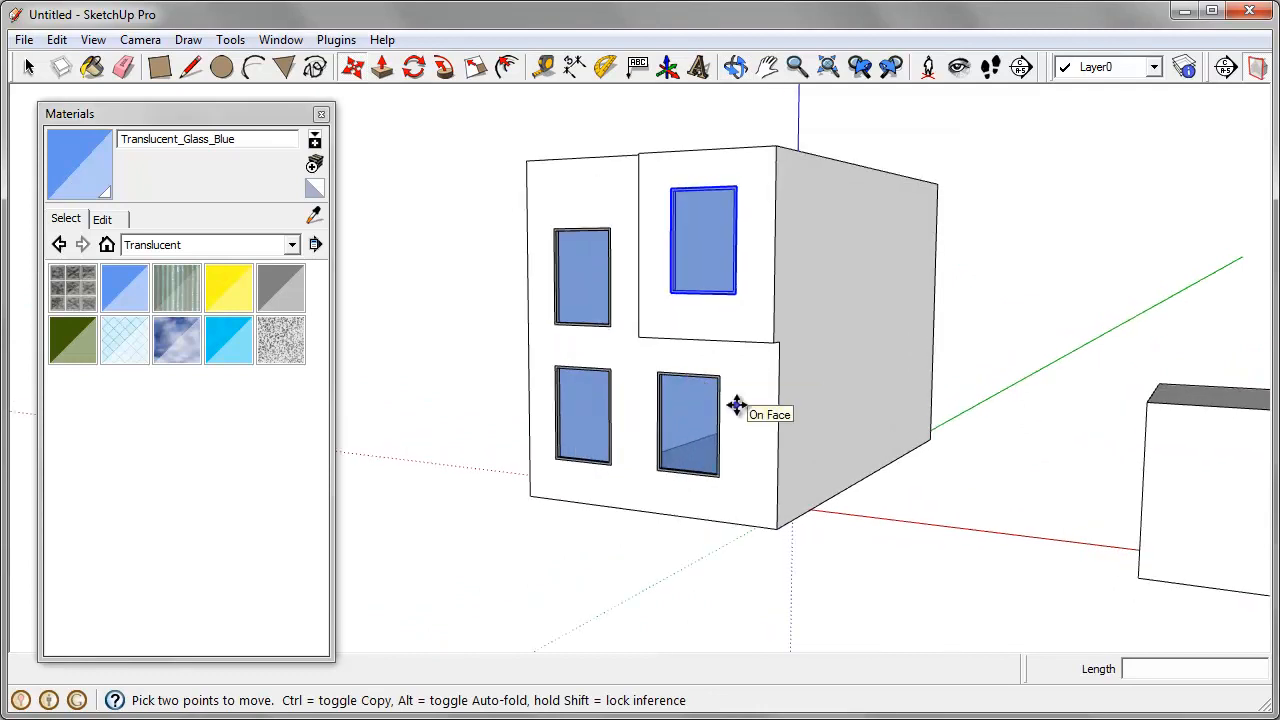
{"action": "middle_click_drag", "start_coordinate": [731, 406], "coordinate": [590, 410]}
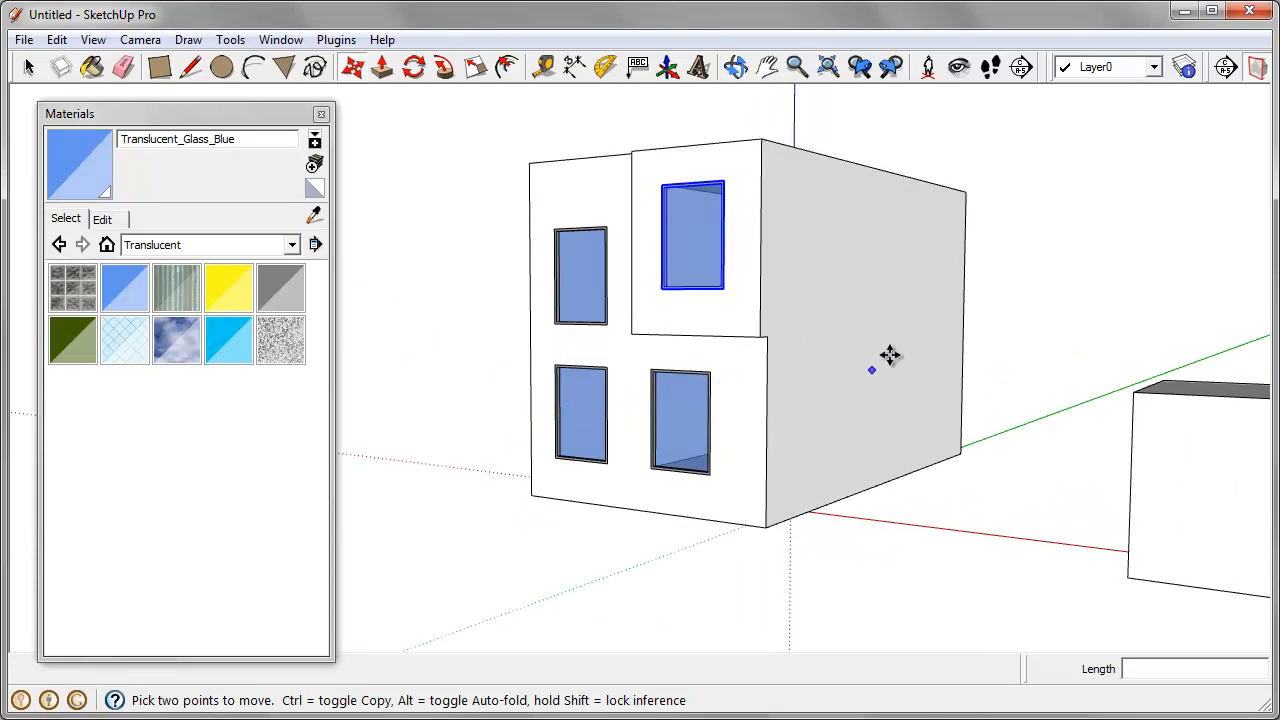
Step: Select the upper and lower windows in the column away from the front corner and make them unique
{"action": "left_click", "coordinate": [29, 67]}
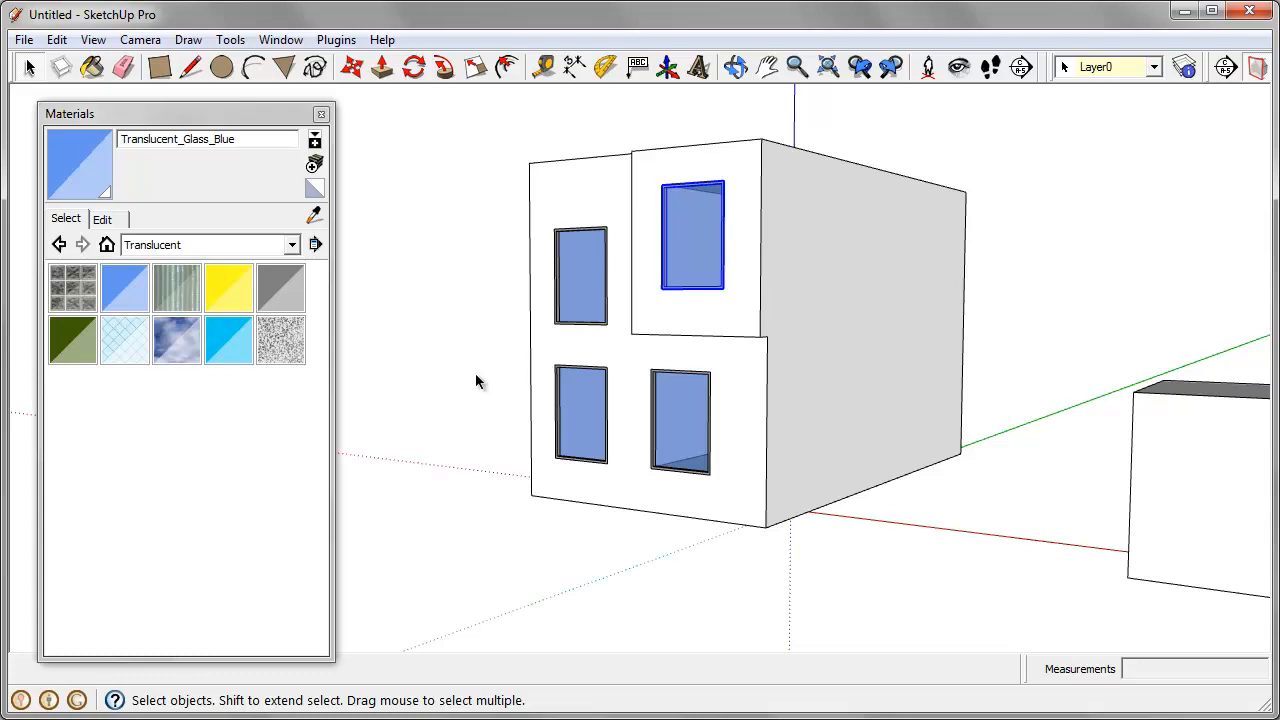
{"action": "left_click", "coordinate": [583, 279]}
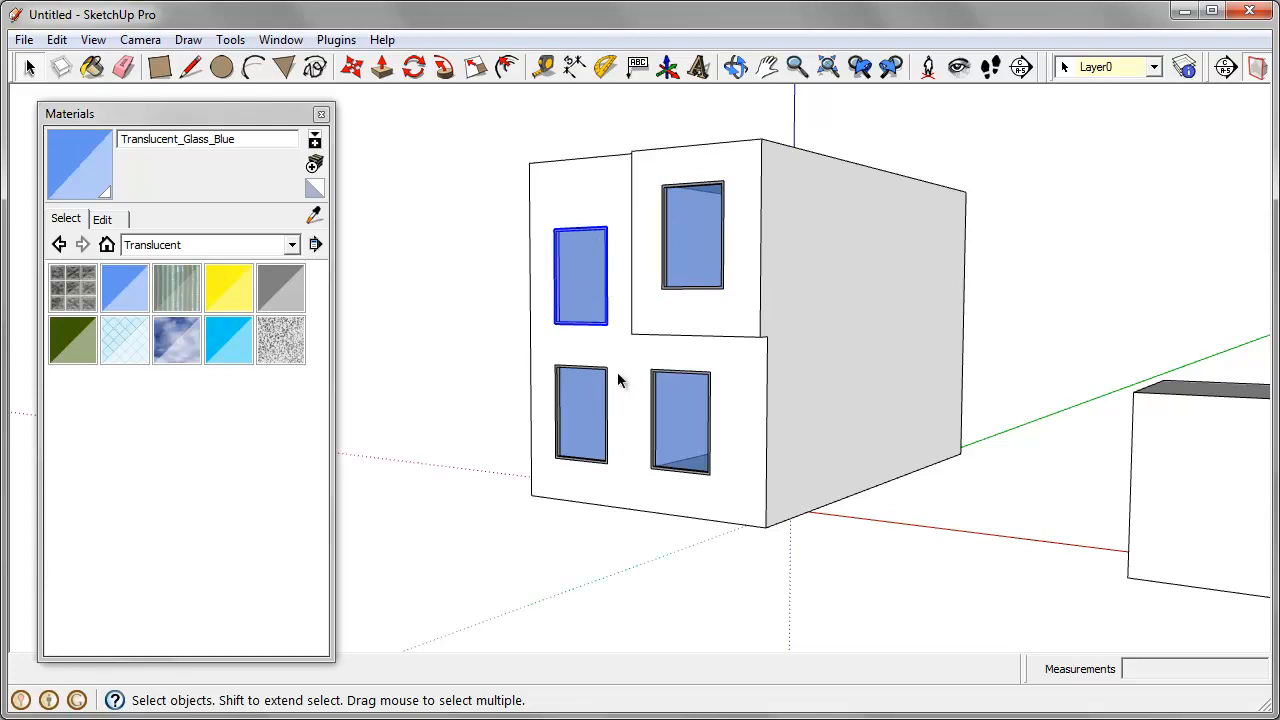
{"action": "scroll", "coordinate": [577, 384], "scroll_direction": "up", "scroll_amount": 3}
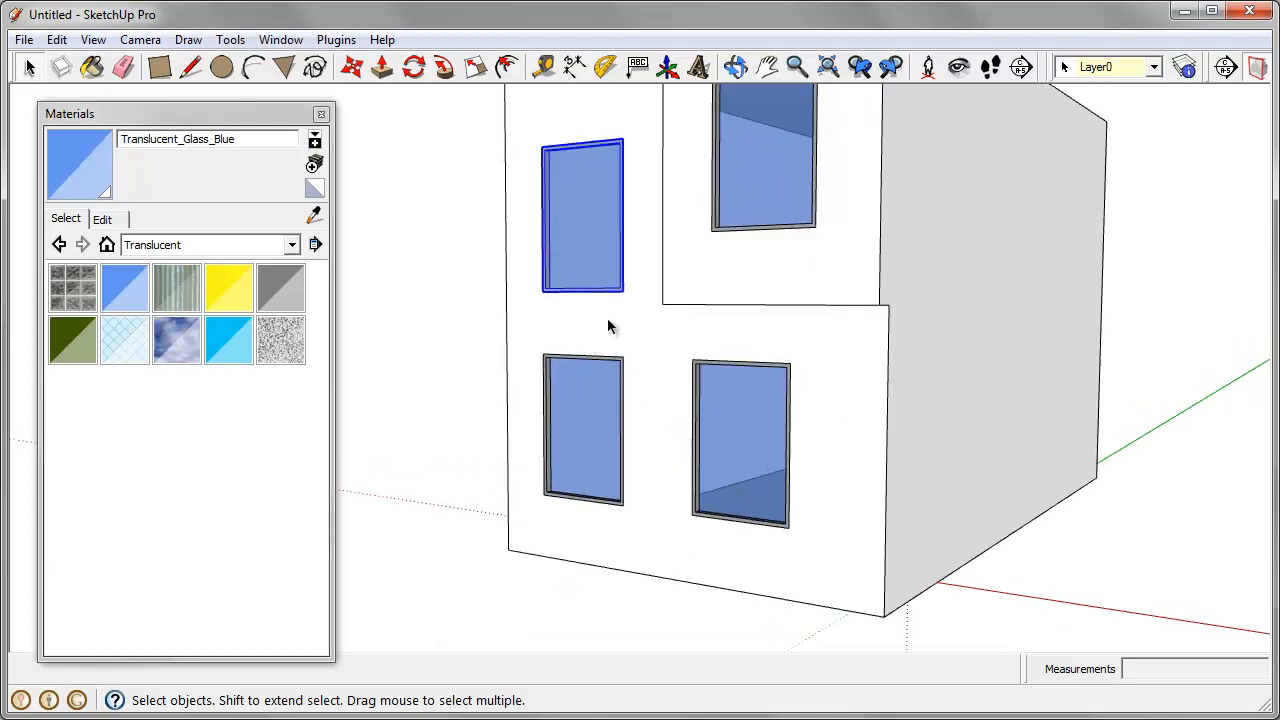
{"action": "scroll", "coordinate": [743, 428], "scroll_direction": "down", "scroll_amount": 2}
{"action": "middle_click_drag", "start_coordinate": [743, 428], "coordinate": [716, 470]}
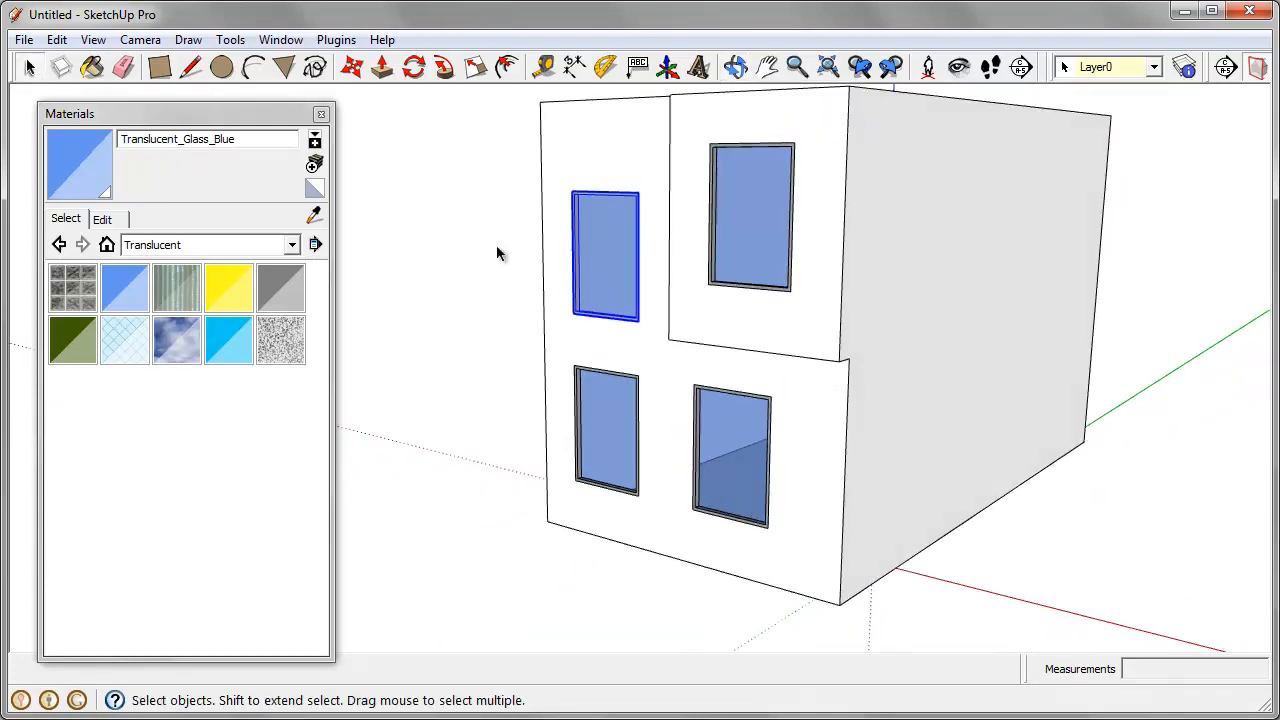
{"action": "middle_click_drag", "start_coordinate": [608, 330], "coordinate": [615, 262]}
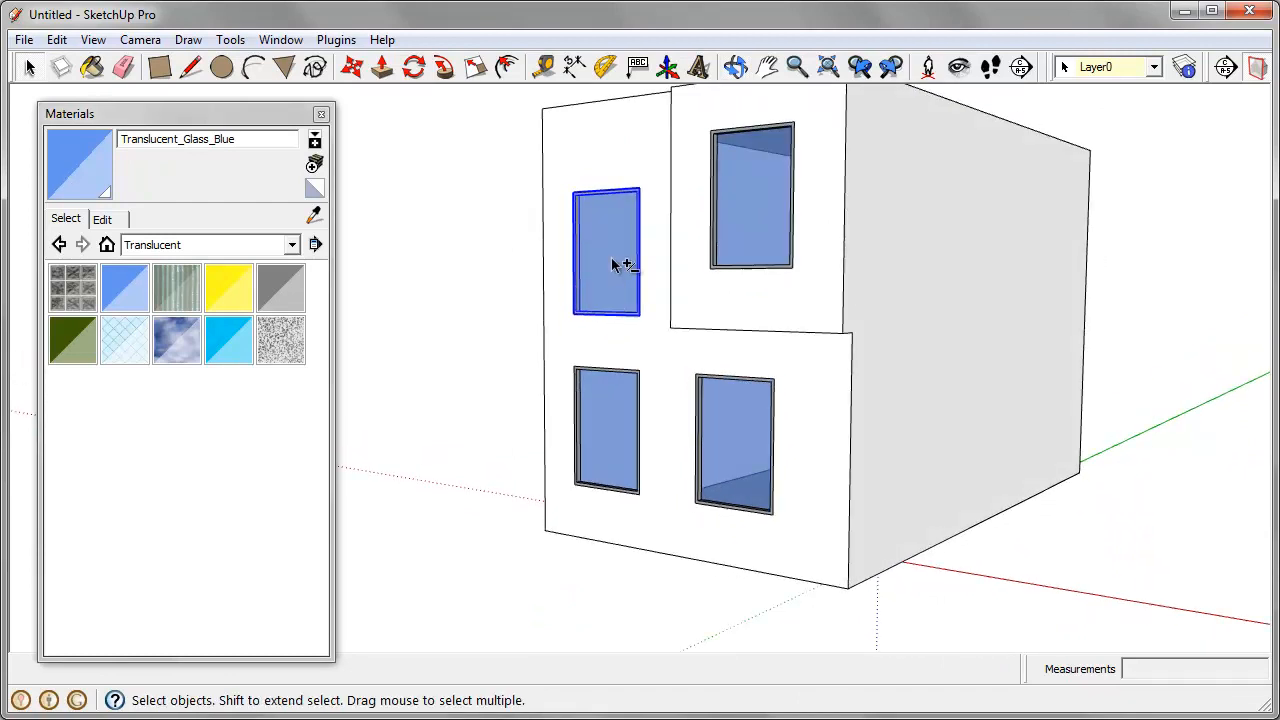
{"action": "left_click", "coordinate": [615, 404], "text": "shift"}
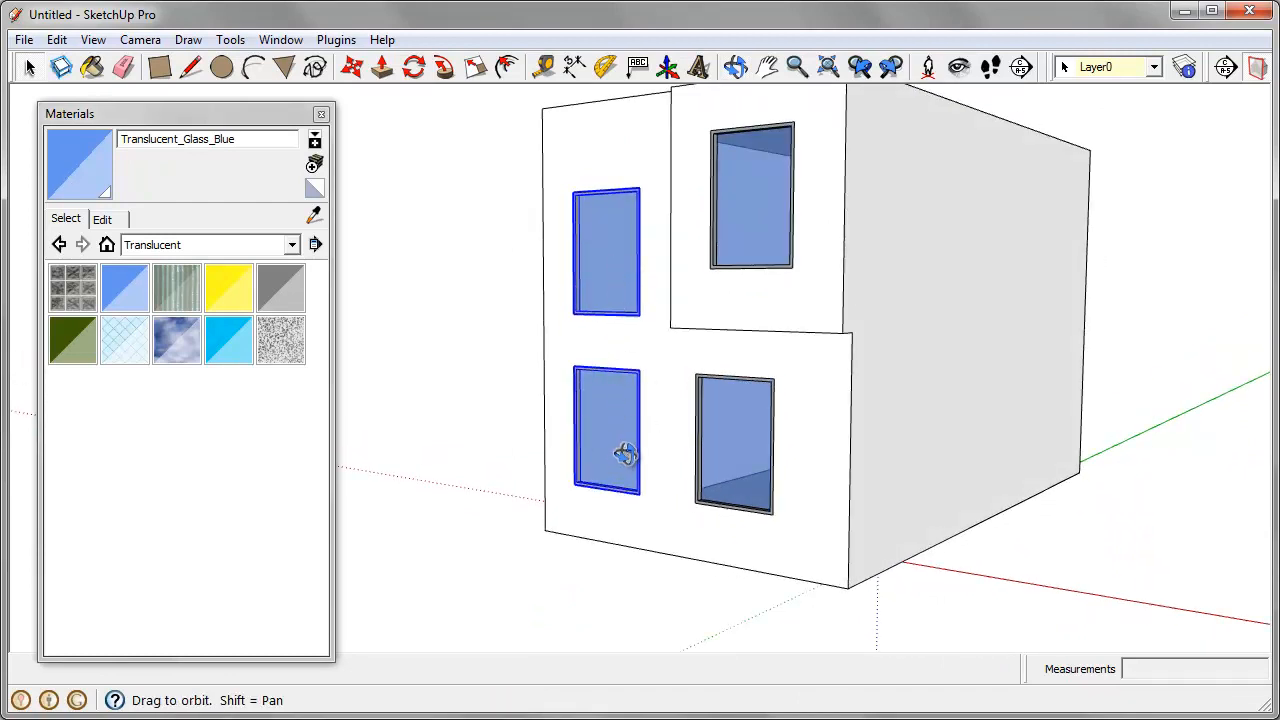
{"action": "middle_click_drag", "start_coordinate": [625, 455], "coordinate": [646, 451]}
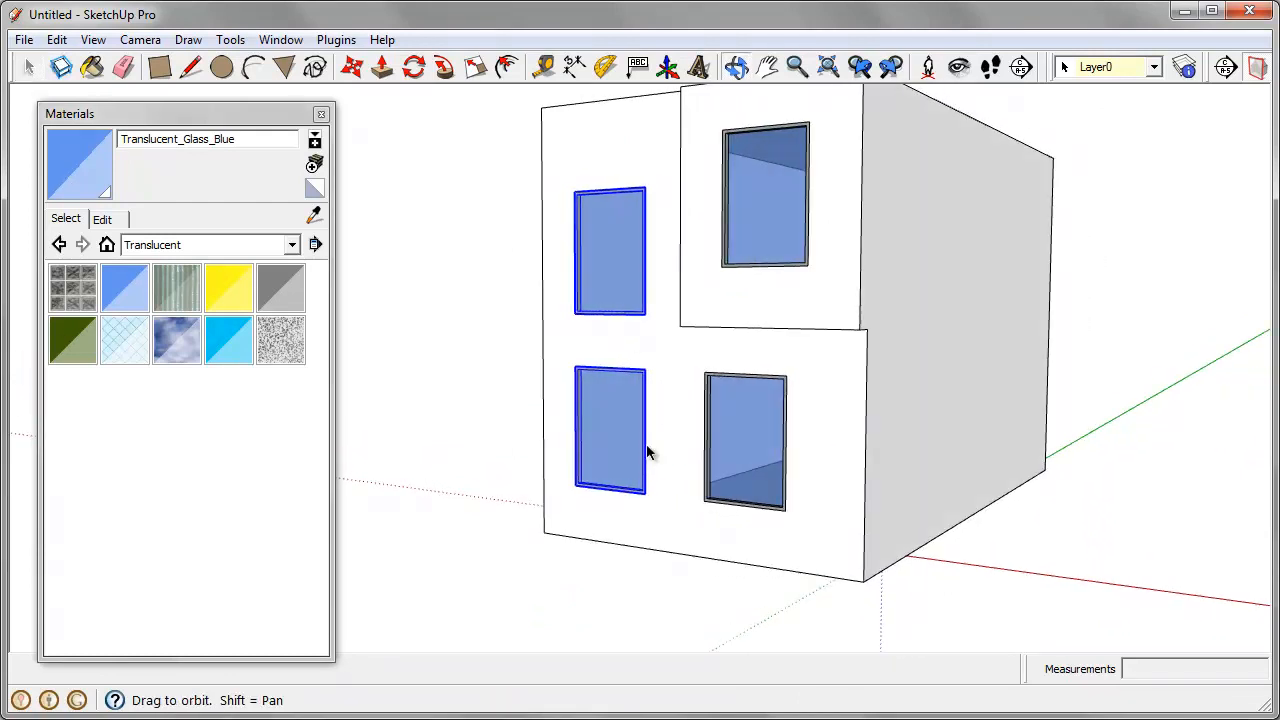
{"action": "right_click", "coordinate": [594, 233]}
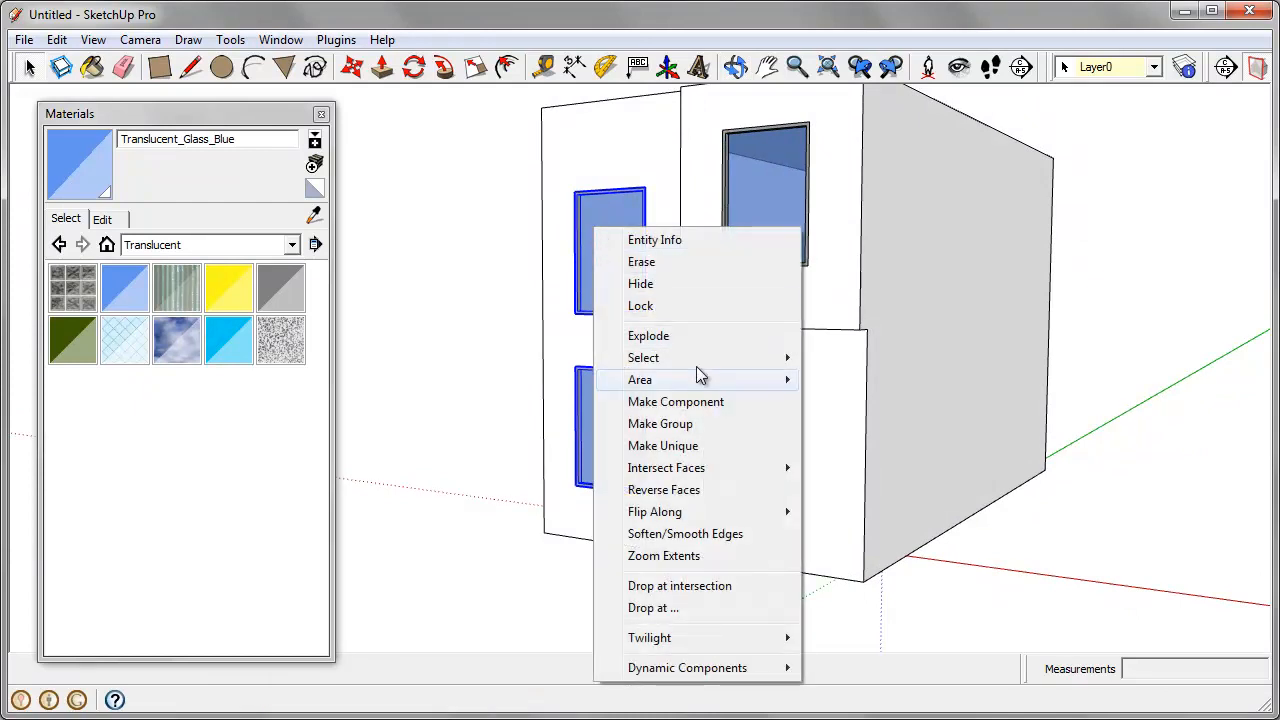
{"action": "left_click", "coordinate": [726, 446]}
{"action": "middle_click_drag", "start_coordinate": [729, 449], "coordinate": [720, 480]}
Step: Open the upper window of the unique pair for component editing
{"action": "left_click", "coordinate": [616, 250]}
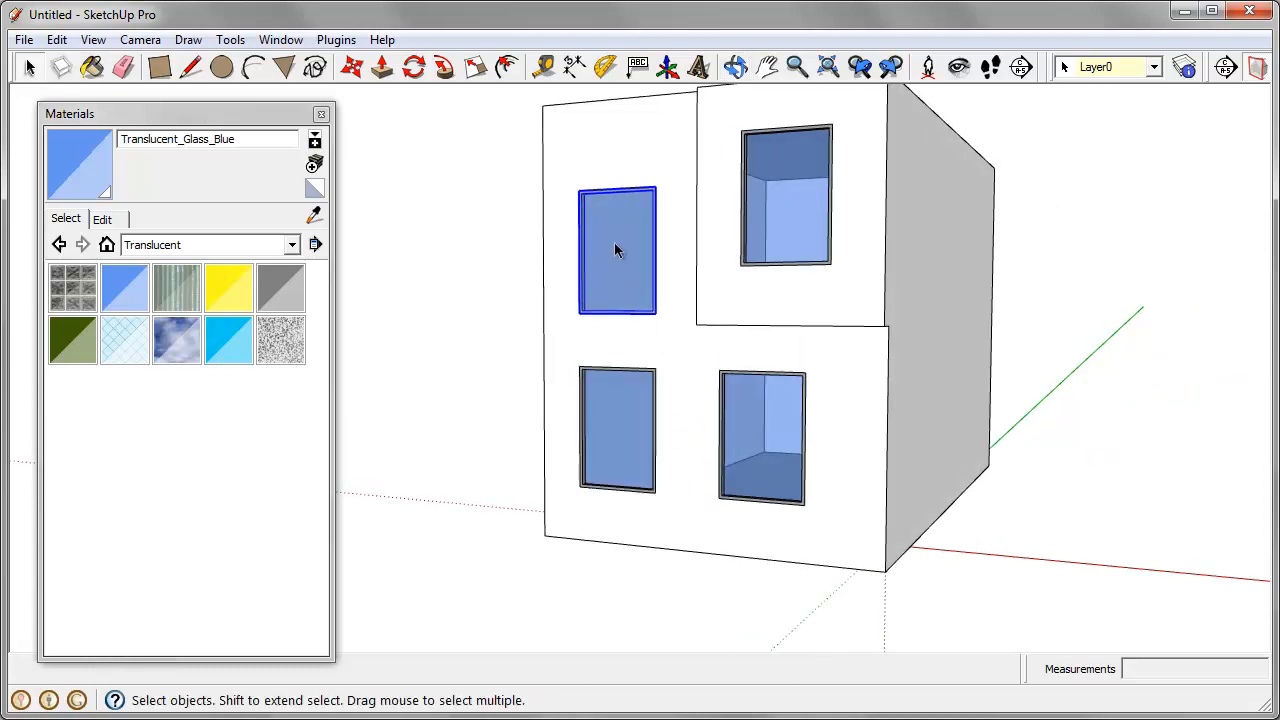
{"action": "right_click", "coordinate": [616, 250]}
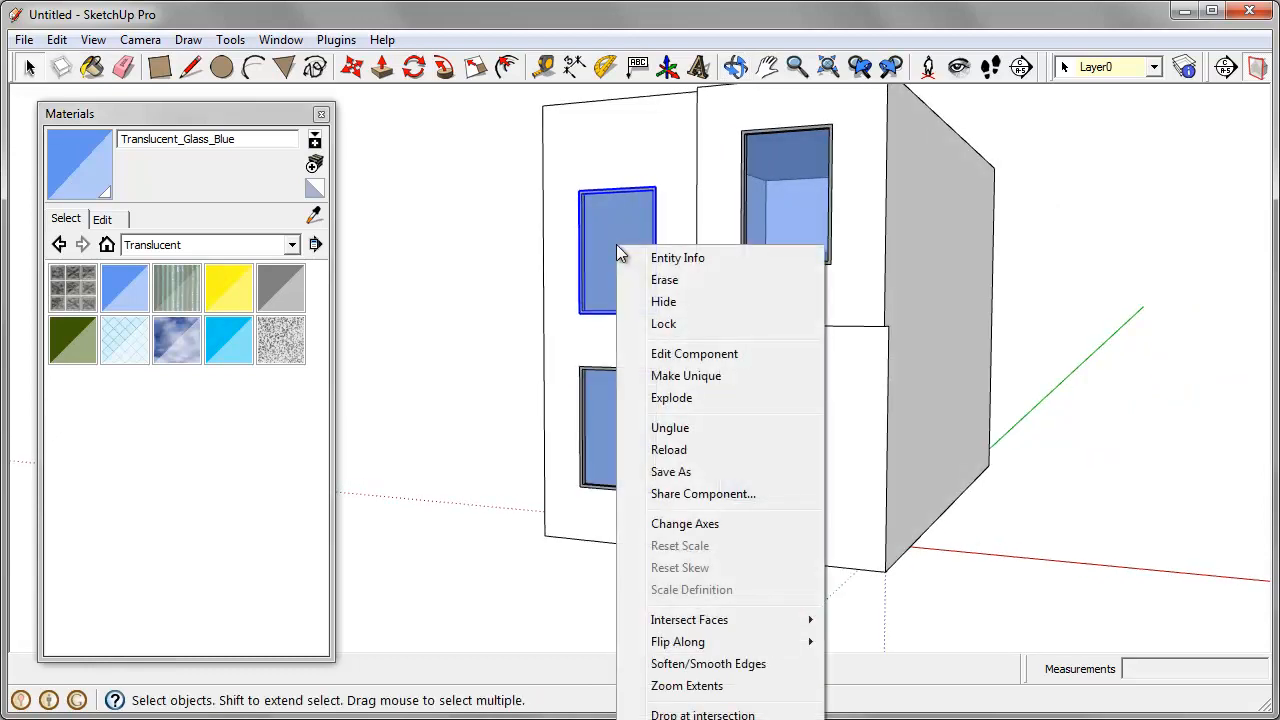
{"action": "left_click", "coordinate": [690, 358]}
Step: Narrow the window by moving its side nearest the front corner 24" inward, and close the component
{"action": "left_click_drag", "start_coordinate": [602, 147], "coordinate": [685, 364]}
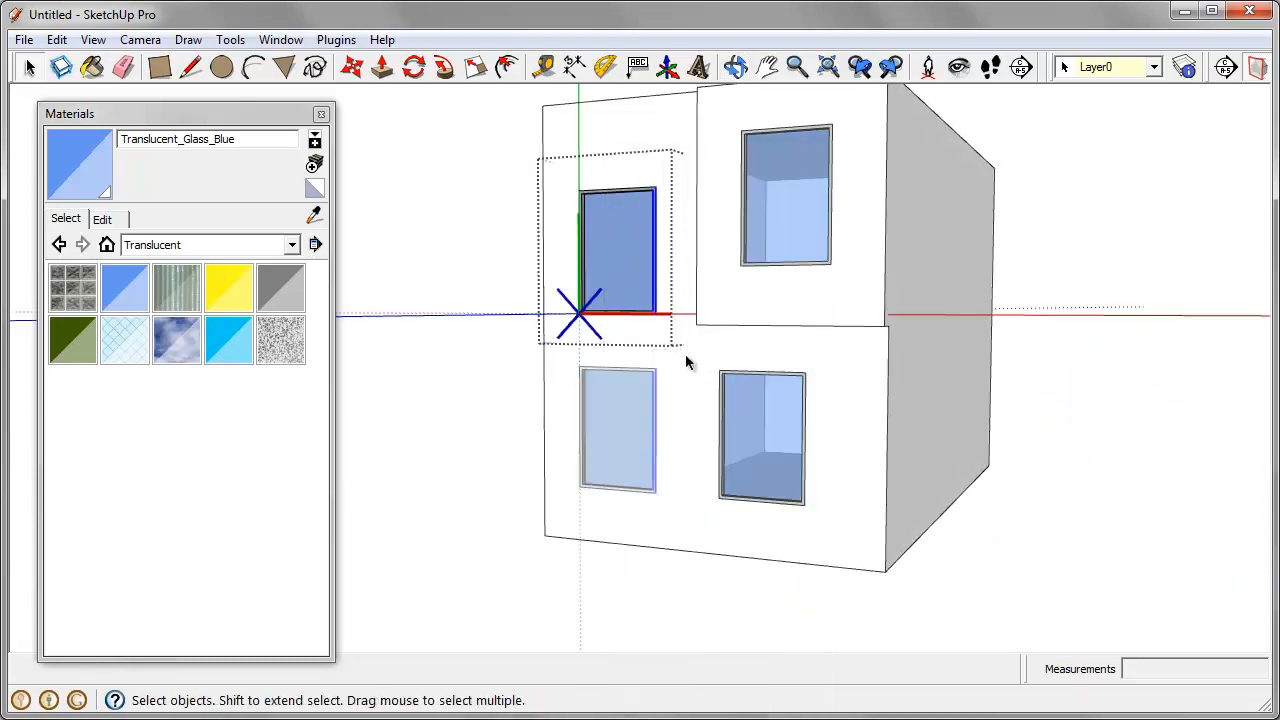
{"action": "key", "text": "m"}
{"action": "left_click", "coordinate": [674, 329]}
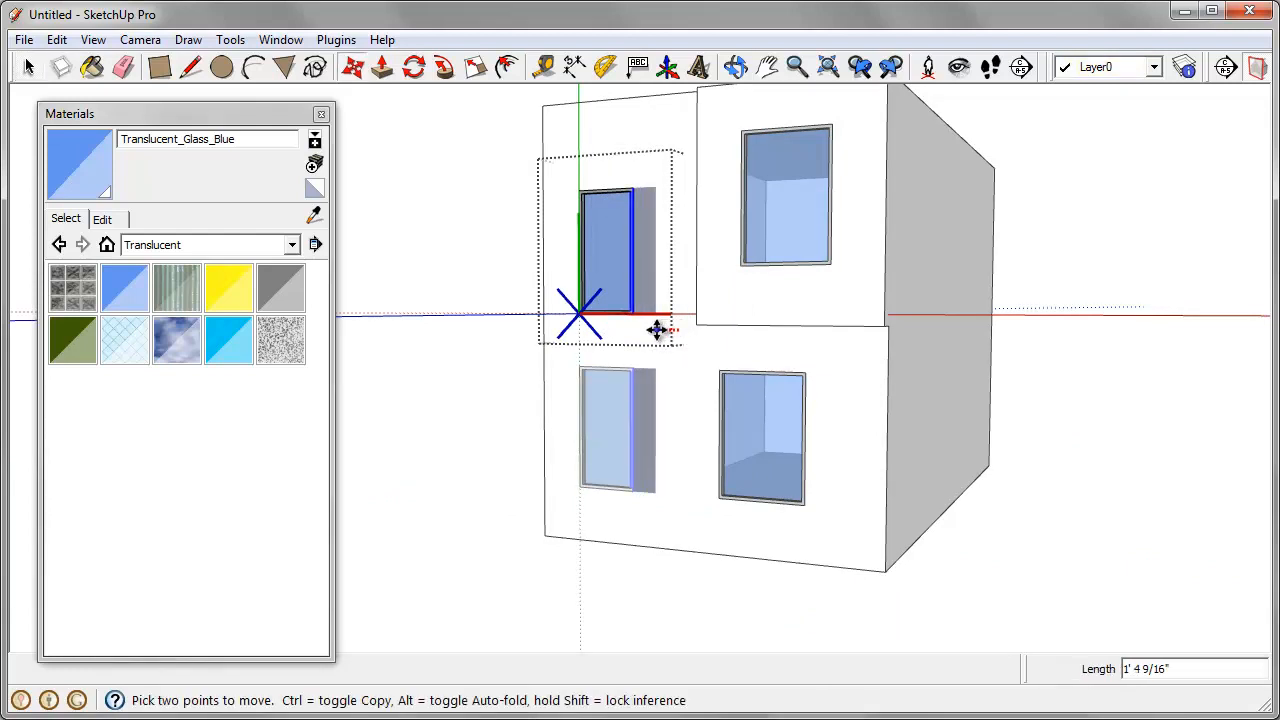
{"action": "left_click", "coordinate": [654, 331]}
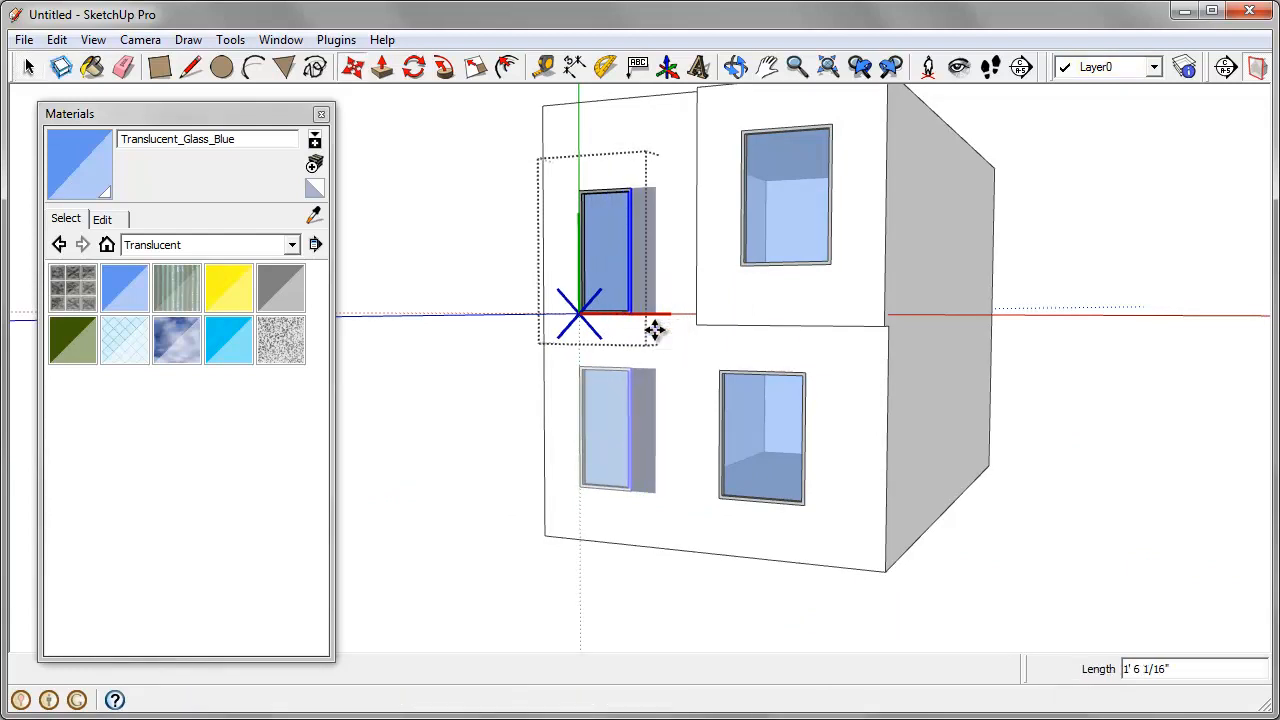
{"action": "type", "text": "24"}
{"action": "key", "text": "Return"}
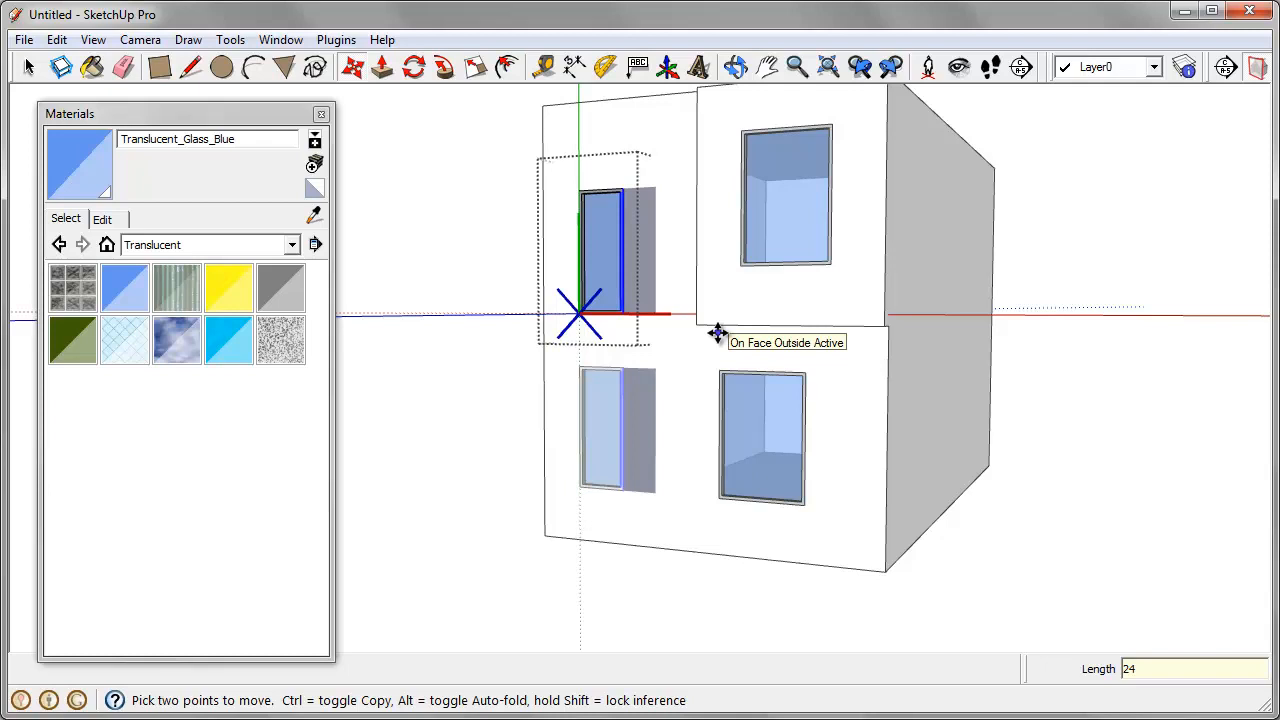
{"action": "middle_click_drag", "start_coordinate": [718, 333], "coordinate": [720, 323]}
{"action": "key", "text": "space"}
{"action": "left_click", "coordinate": [720, 321]}
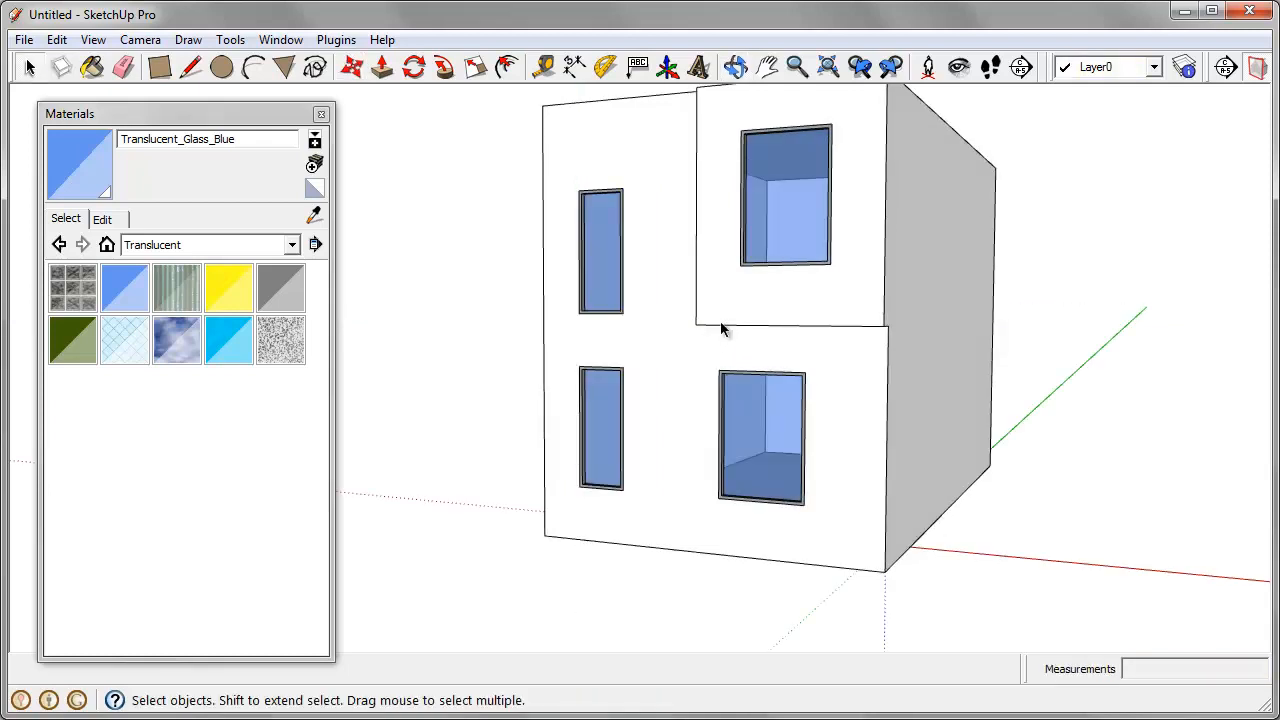
Step: Select the lower and then the upper wide window near the front corner to compare them with the narrowed pair
{"action": "scroll", "coordinate": [626, 440], "scroll_direction": "down", "scroll_amount": 3}
{"action": "middle_click_drag", "start_coordinate": [626, 440], "coordinate": [588, 421]}
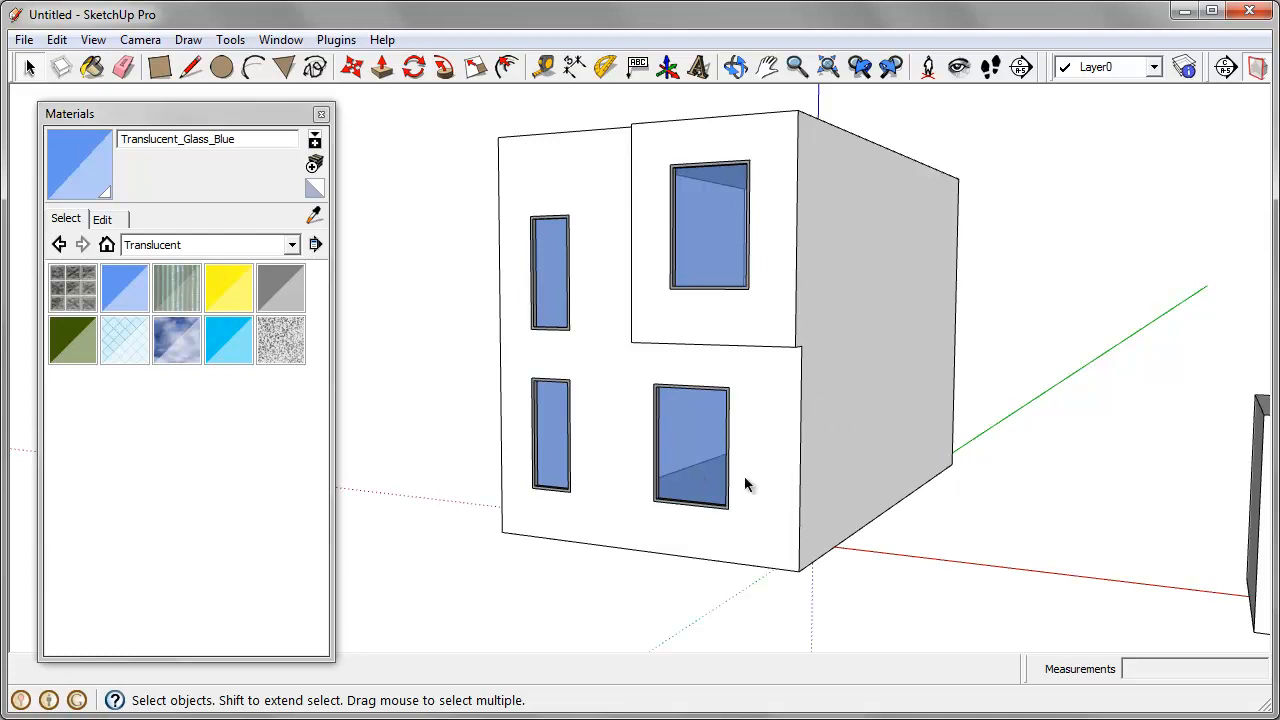
{"action": "left_click", "coordinate": [710, 443]}
{"action": "left_click", "coordinate": [718, 282]}
{"action": "middle_click_drag", "start_coordinate": [815, 435], "coordinate": [759, 443]}
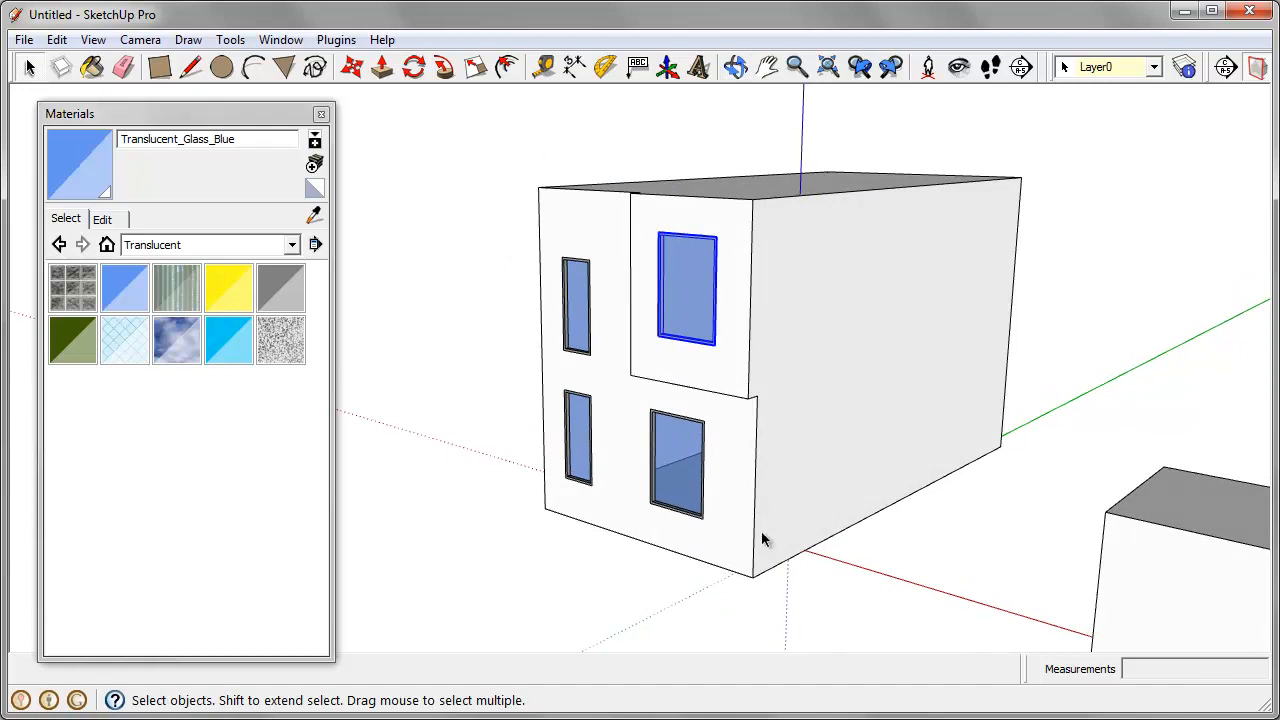
{"action": "middle_click_drag", "start_coordinate": [780, 466], "coordinate": [815, 531]}
{"action": "middle_click_drag", "start_coordinate": [865, 487], "coordinate": [807, 408]}
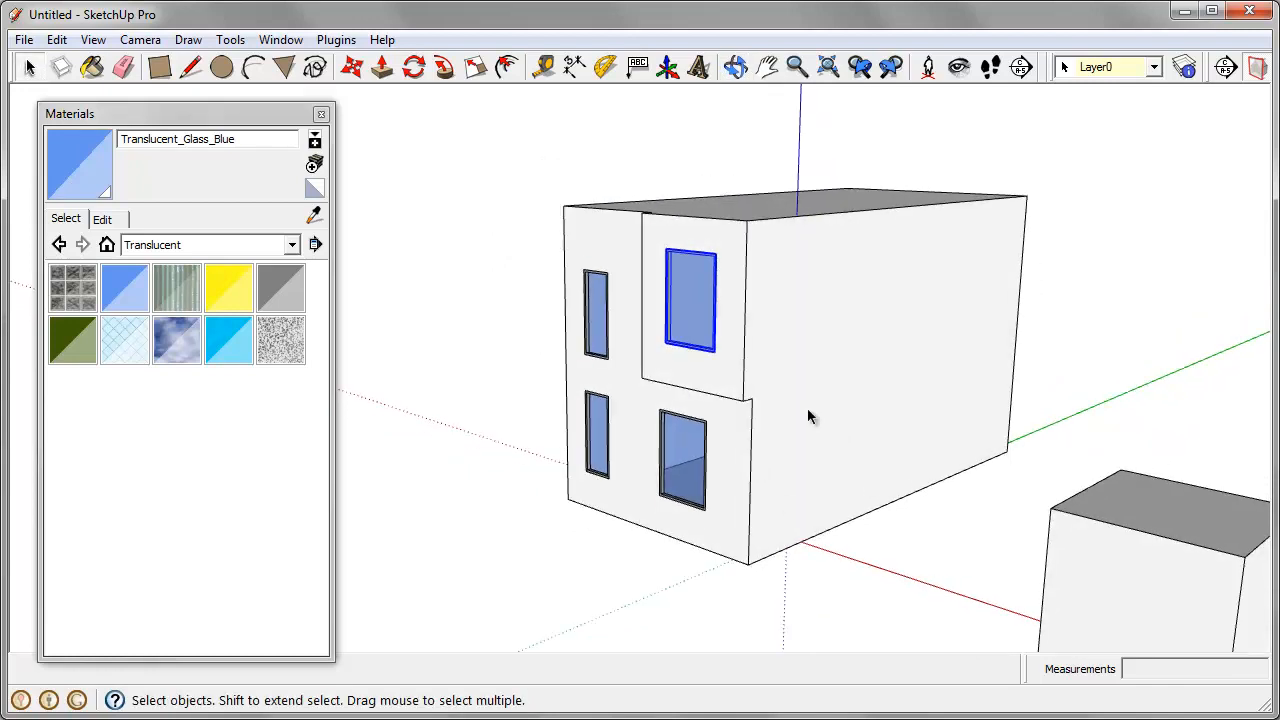
Step: Paint the main end face and the protruding upper wall section with Cladding_Siding_White from Brick and Cladding
{"action": "left_click", "coordinate": [230, 245]}
{"action": "left_click_drag", "start_coordinate": [297, 352], "coordinate": [297, 297]}
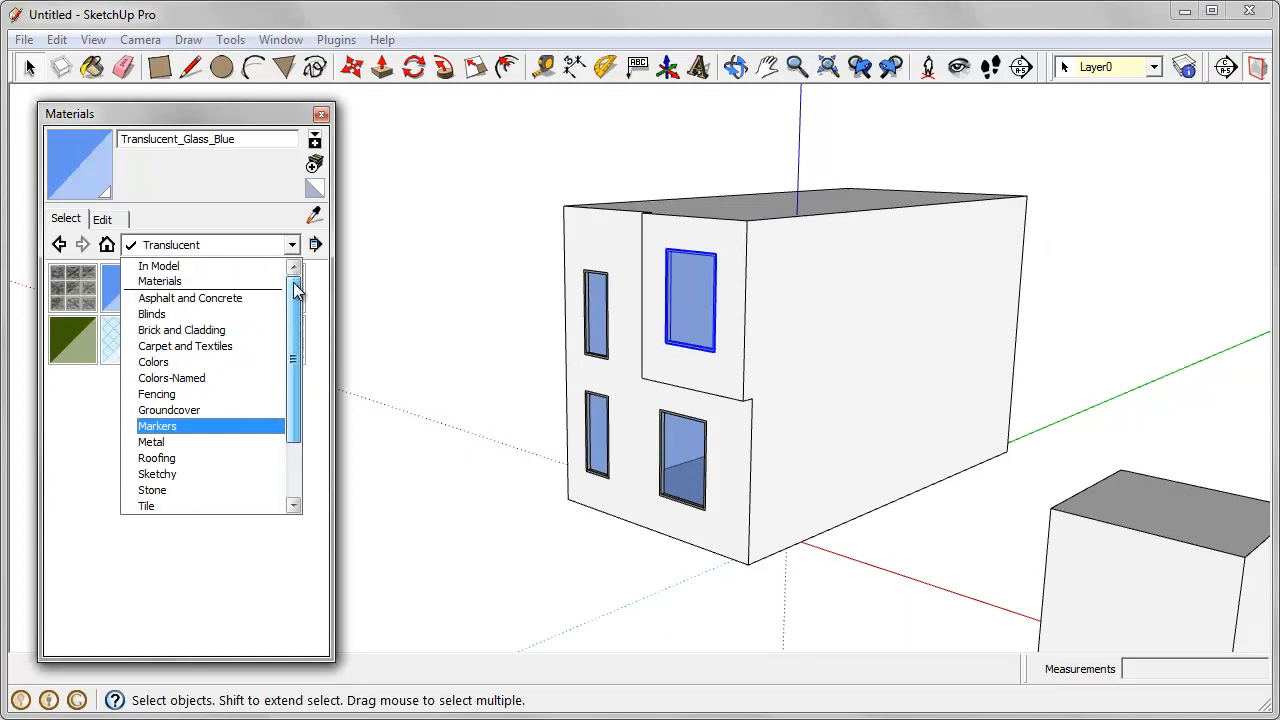
{"action": "left_click", "coordinate": [211, 333]}
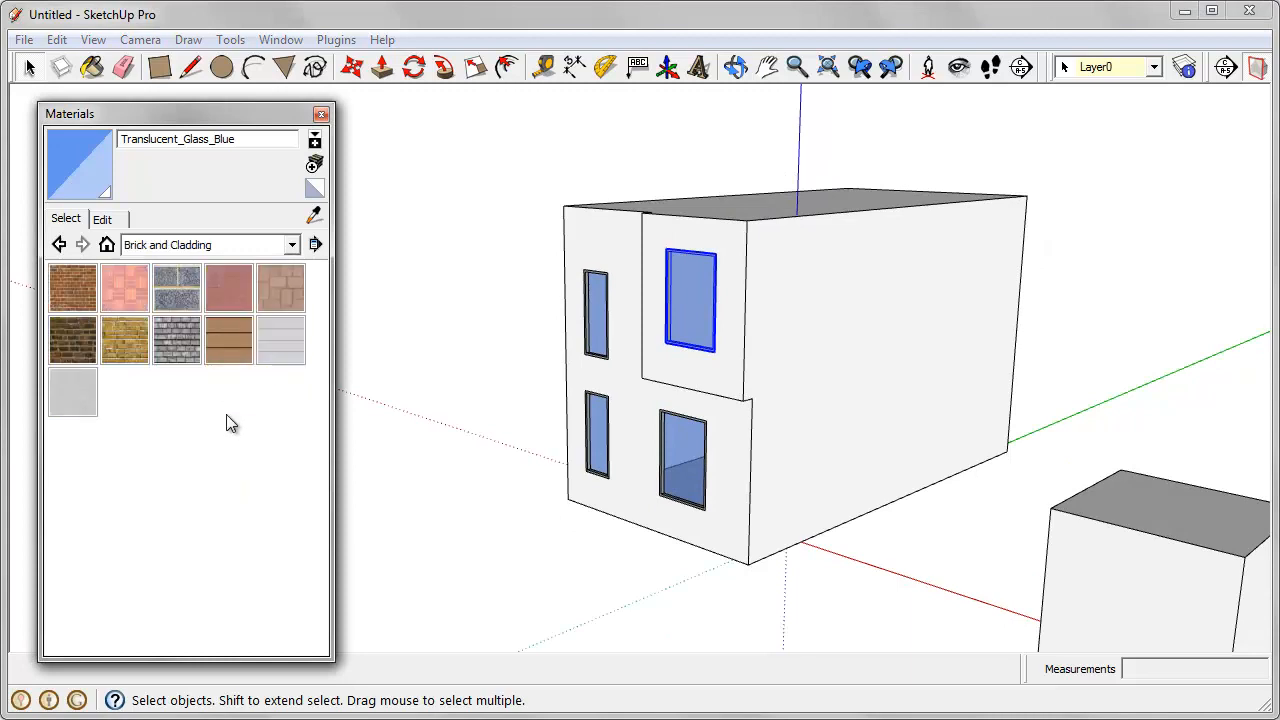
{"action": "left_click", "coordinate": [265, 340]}
{"action": "mouse_move", "coordinate": [474, 457]}
{"action": "middle_mouse_down"}
{"action": "mouse_move", "coordinate": [663, 414]}
{"action": "mouse_move", "coordinate": [749, 377]}
{"action": "middle_mouse_up"}
{"action": "left_click", "coordinate": [736, 497]}
{"action": "middle_click_drag", "start_coordinate": [736, 497], "coordinate": [729, 371]}
{"action": "left_click", "coordinate": [742, 332]}
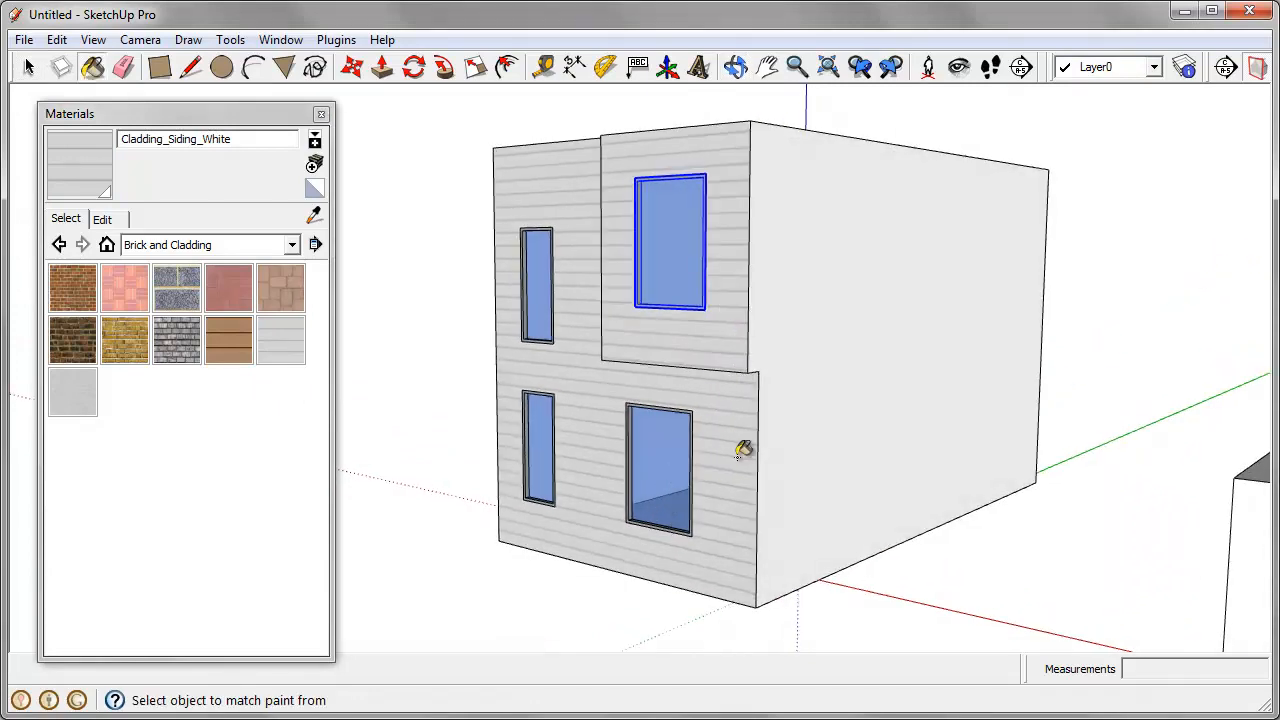
Step: Repaint the main end face around the protruding section with Brick_Antique
{"action": "middle_click_drag", "start_coordinate": [743, 449], "coordinate": [1234, 451]}
{"action": "scroll", "coordinate": [830, 360], "scroll_direction": "up", "scroll_amount": 2}
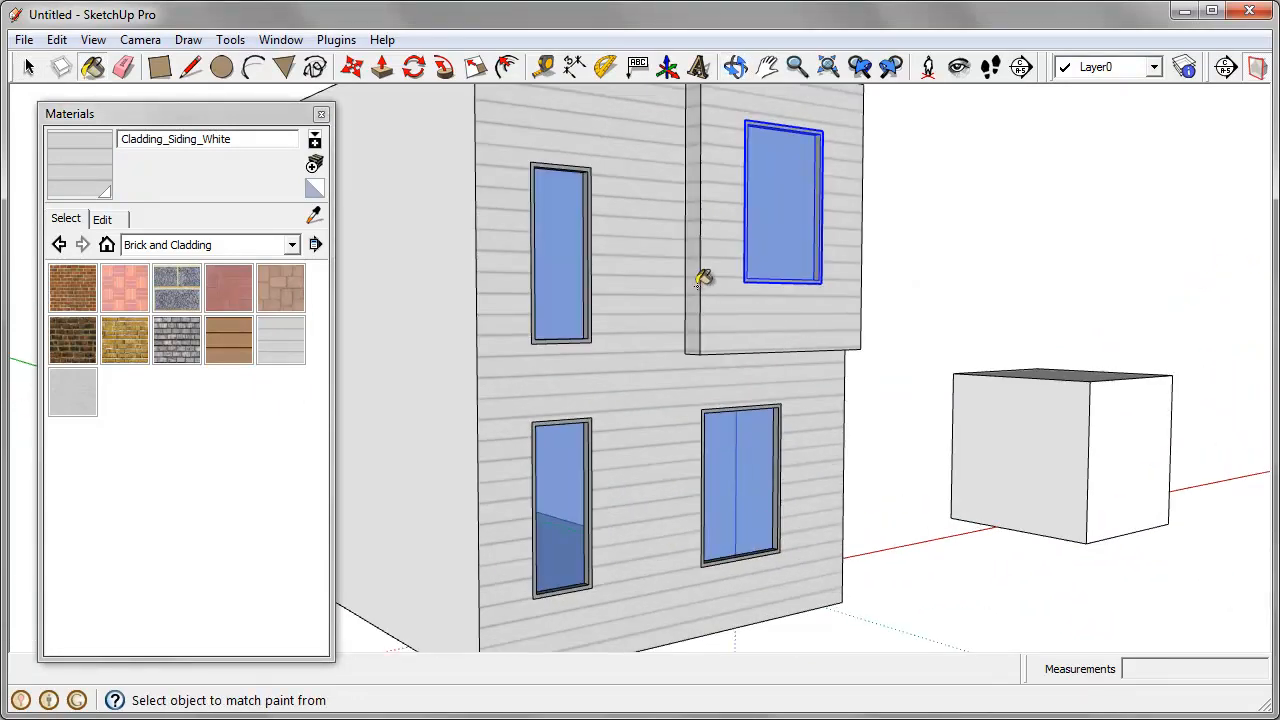
{"action": "mouse_move", "coordinate": [697, 280]}
{"action": "middle_mouse_down"}
{"action": "mouse_move", "coordinate": [691, 311]}
{"action": "mouse_move", "coordinate": [695, 252]}
{"action": "mouse_move", "coordinate": [534, 451]}
{"action": "mouse_move", "coordinate": [646, 449]}
{"action": "mouse_move", "coordinate": [472, 456]}
{"action": "middle_mouse_up"}
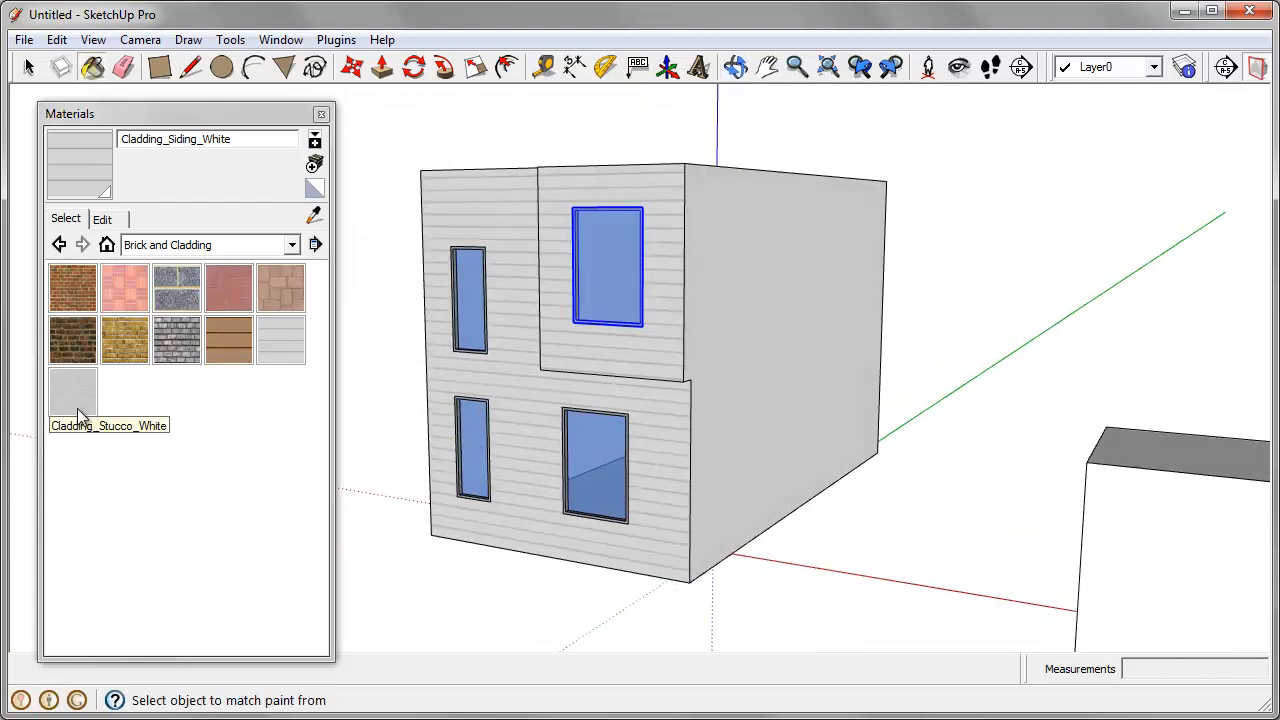
{"action": "left_click", "coordinate": [72, 288]}
{"action": "left_click", "coordinate": [523, 374]}
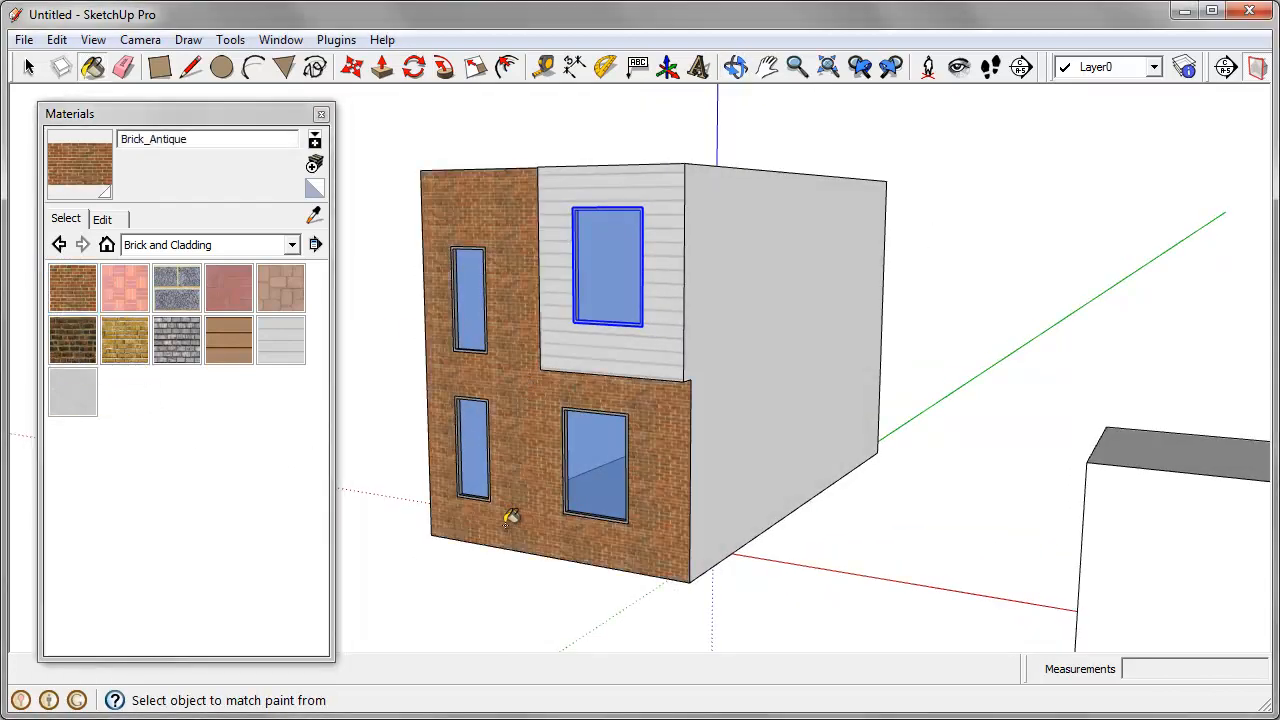
{"action": "mouse_move", "coordinate": [509, 517]}
{"action": "middle_mouse_down"}
{"action": "mouse_move", "coordinate": [806, 517]}
{"action": "mouse_move", "coordinate": [591, 509]}
{"action": "mouse_move", "coordinate": [897, 449]}
{"action": "mouse_move", "coordinate": [843, 449]}
{"action": "middle_mouse_up"}
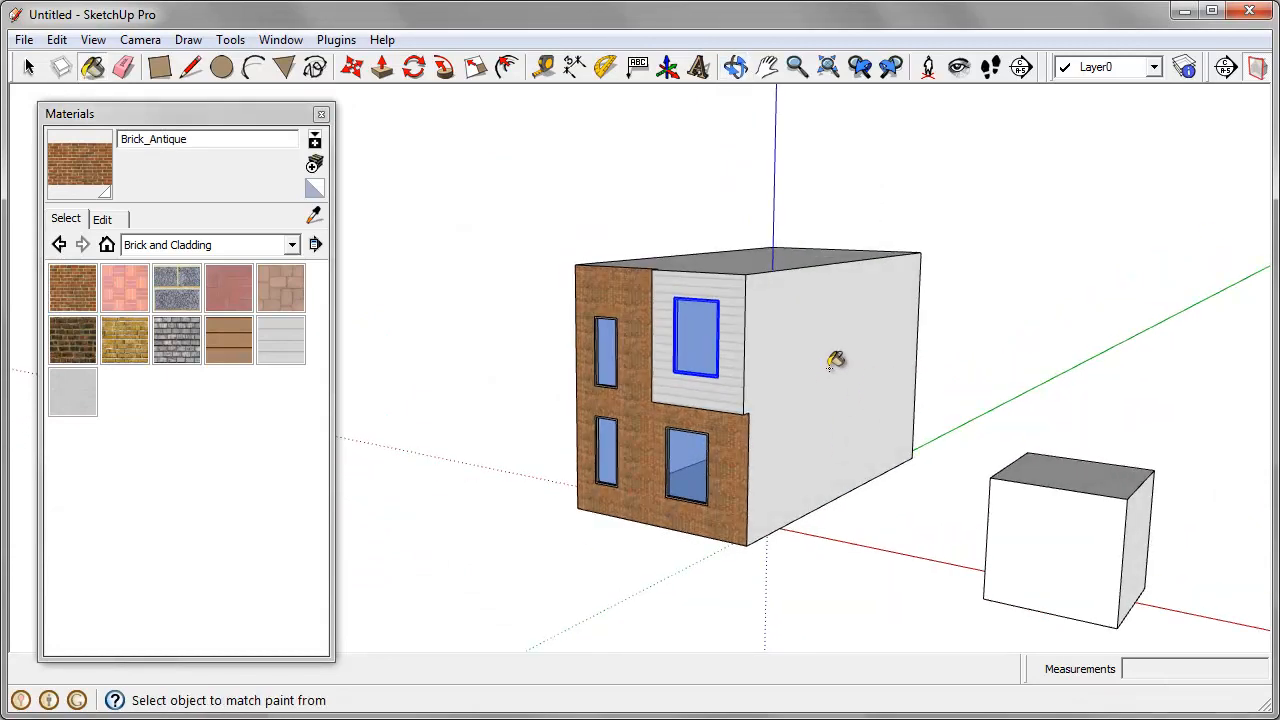
{"action": "mouse_move", "coordinate": [837, 363]}
{"action": "middle_mouse_down"}
{"action": "mouse_move", "coordinate": [689, 429]}
{"action": "mouse_move", "coordinate": [797, 389]}
{"action": "mouse_move", "coordinate": [802, 312]}
{"action": "middle_mouse_up"}
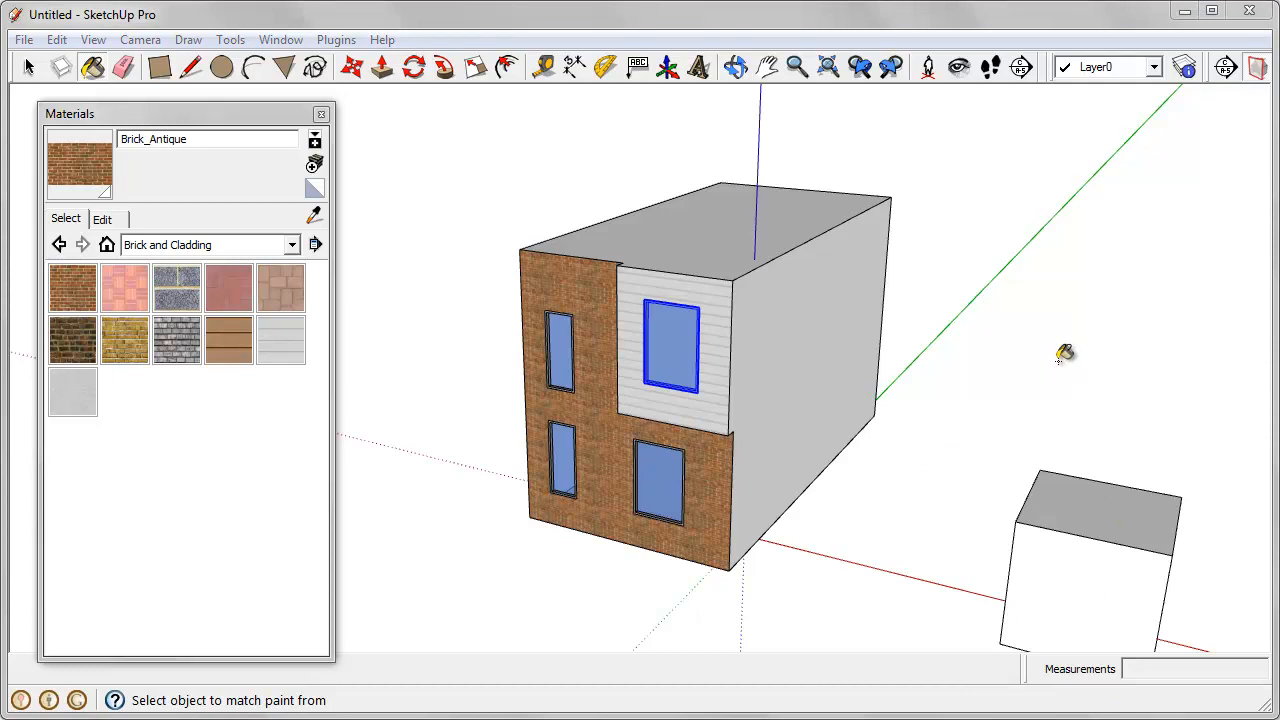
{"action": "middle_click_drag", "start_coordinate": [982, 277], "coordinate": [962, 268]}
{"action": "scroll", "coordinate": [956, 290], "scroll_direction": "down", "scroll_amount": 1}
{"action": "middle_click_drag", "start_coordinate": [919, 449], "coordinate": [981, 396]}
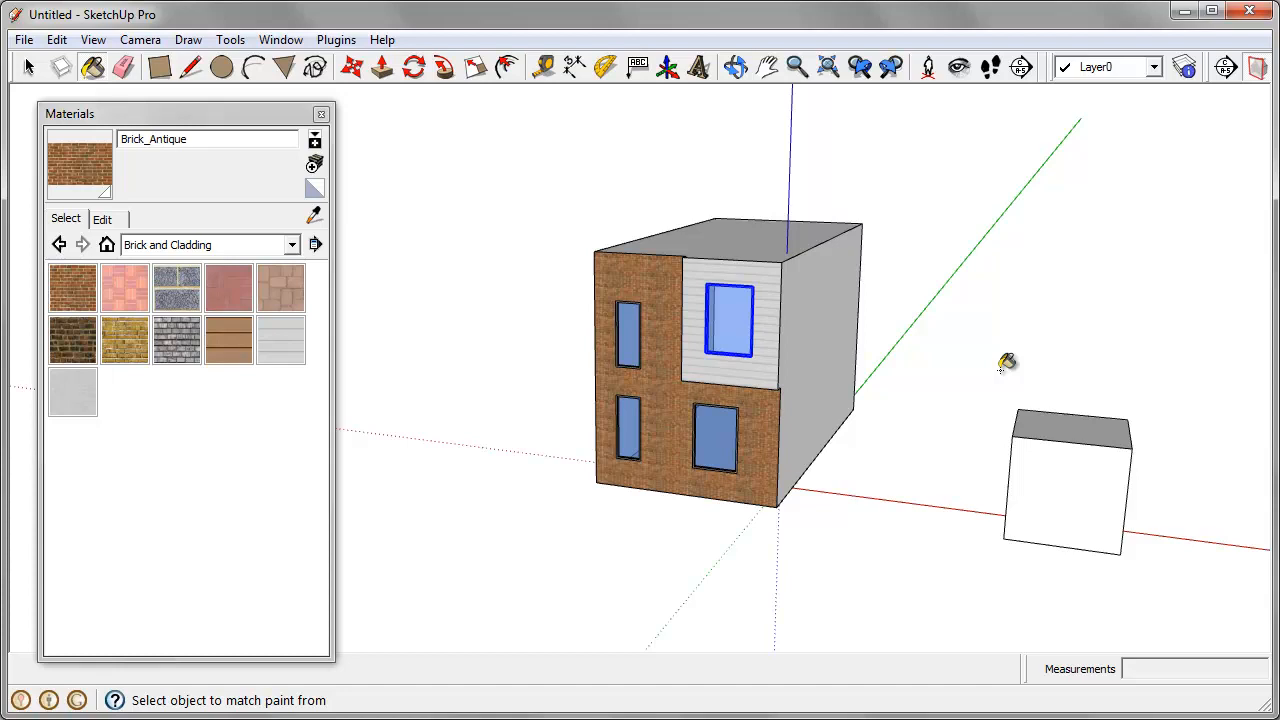
{"action": "mouse_move", "coordinate": [894, 406]}
{"action": "middle_mouse_down"}
{"action": "mouse_move", "coordinate": [817, 366]}
{"action": "mouse_move", "coordinate": [759, 375]}
{"action": "middle_mouse_up"}
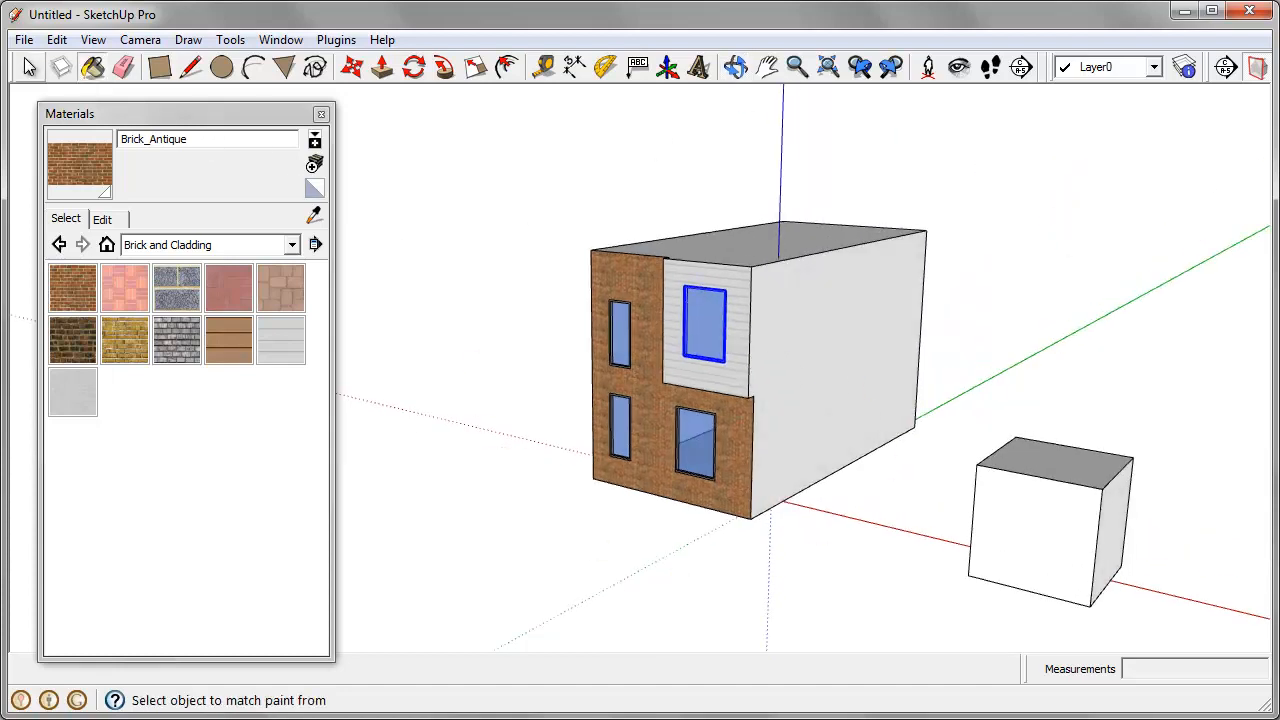
Step: Select the whole painted house with its four windows and make it a group
{"action": "left_click", "coordinate": [28, 67]}
{"action": "middle_click_drag", "start_coordinate": [715, 491], "coordinate": [783, 443]}
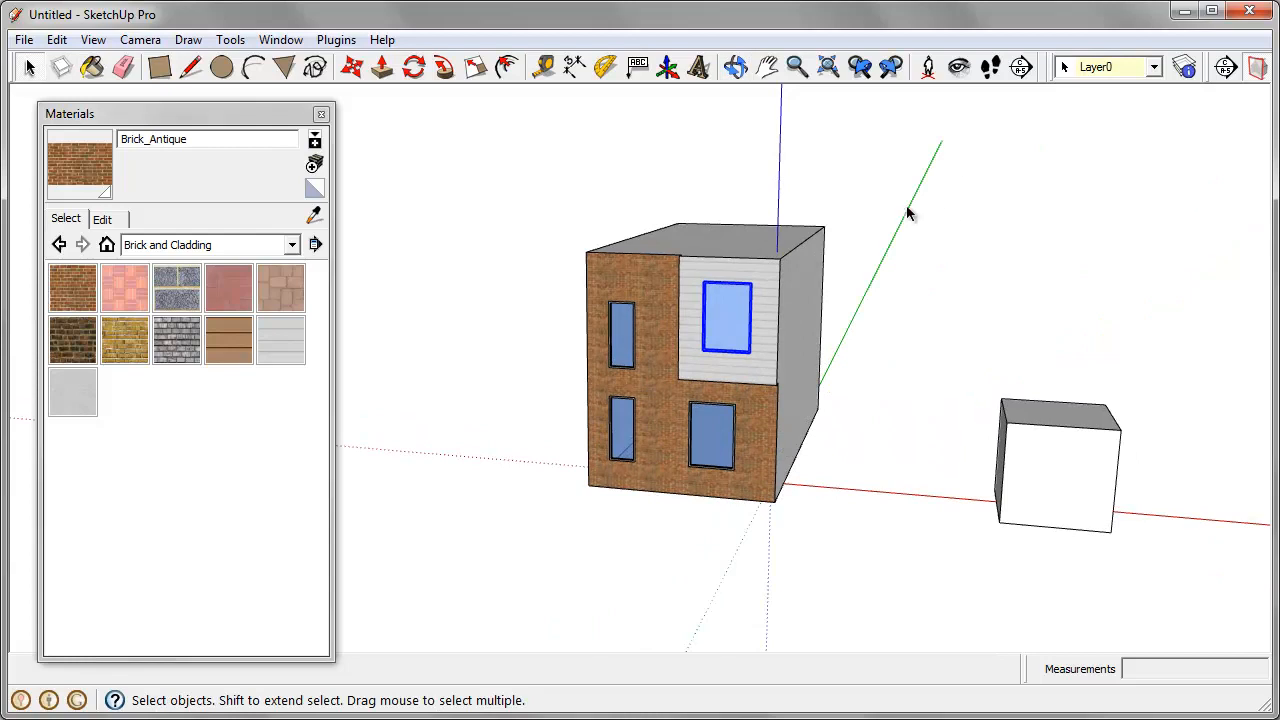
{"action": "left_click_drag", "start_coordinate": [480, 191], "coordinate": [869, 650]}
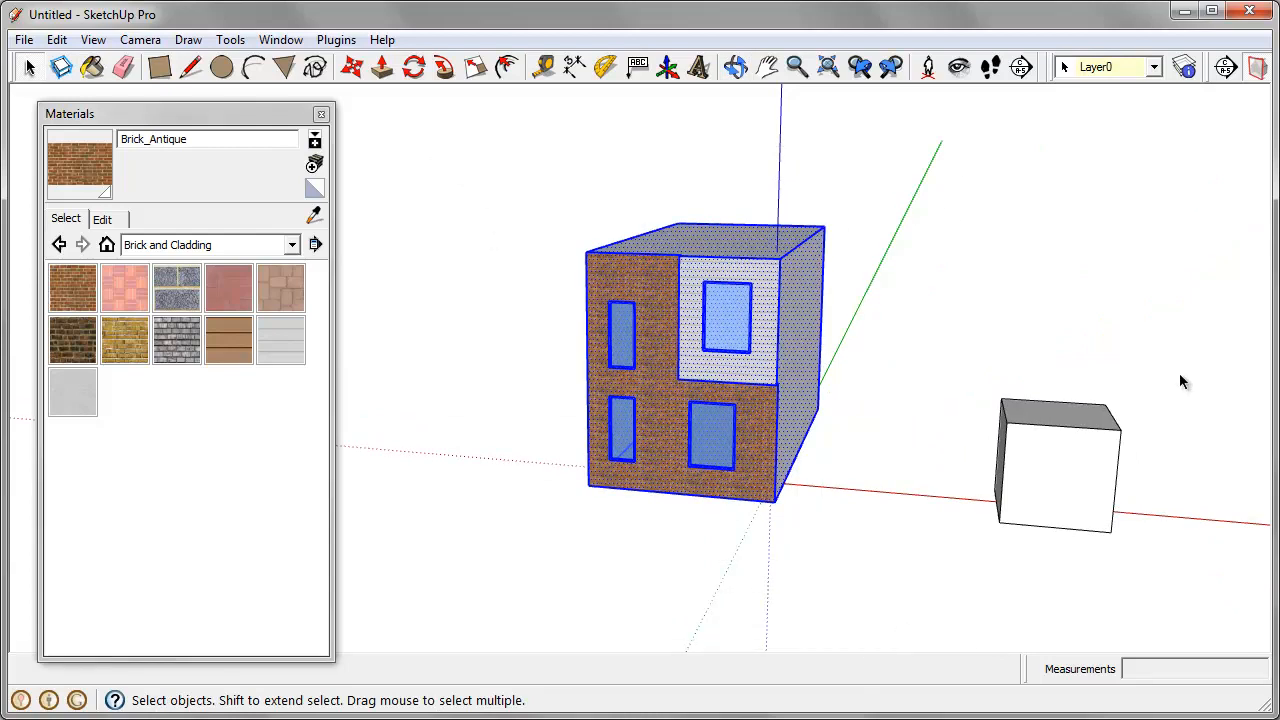
{"action": "middle_click_drag", "start_coordinate": [949, 443], "coordinate": [874, 380]}
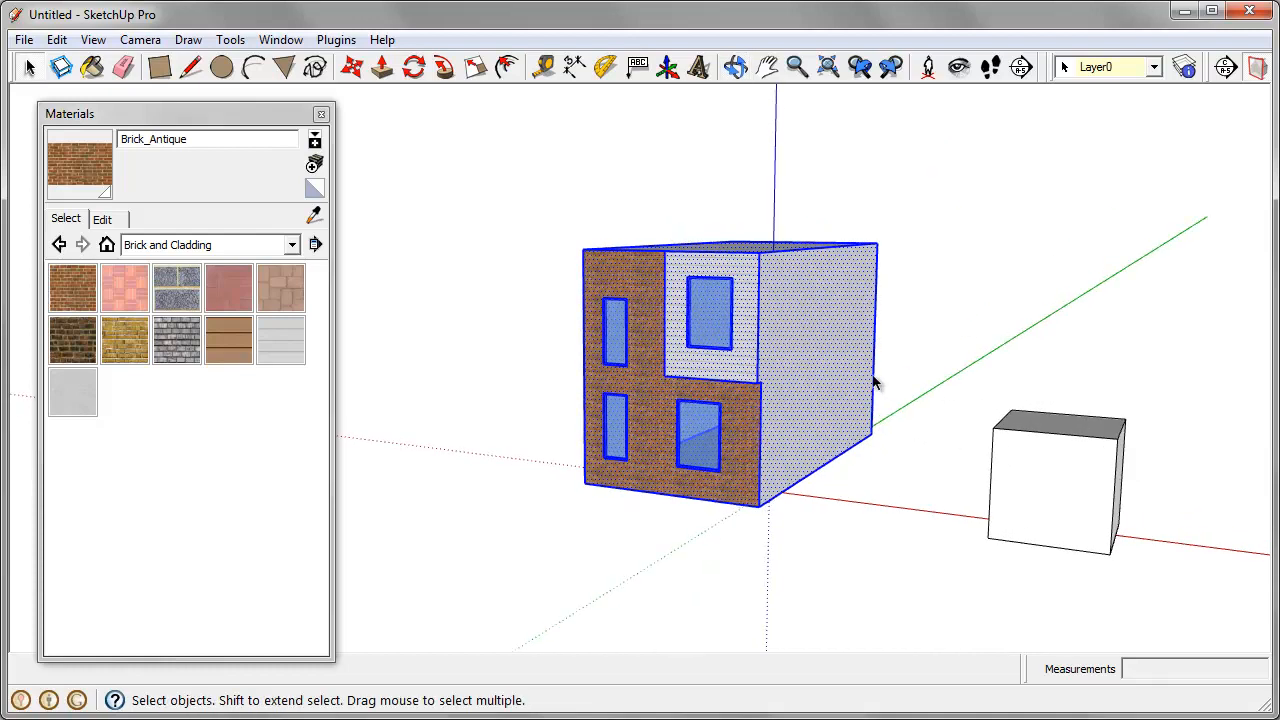
{"action": "middle_click_drag", "start_coordinate": [1000, 312], "coordinate": [988, 342]}
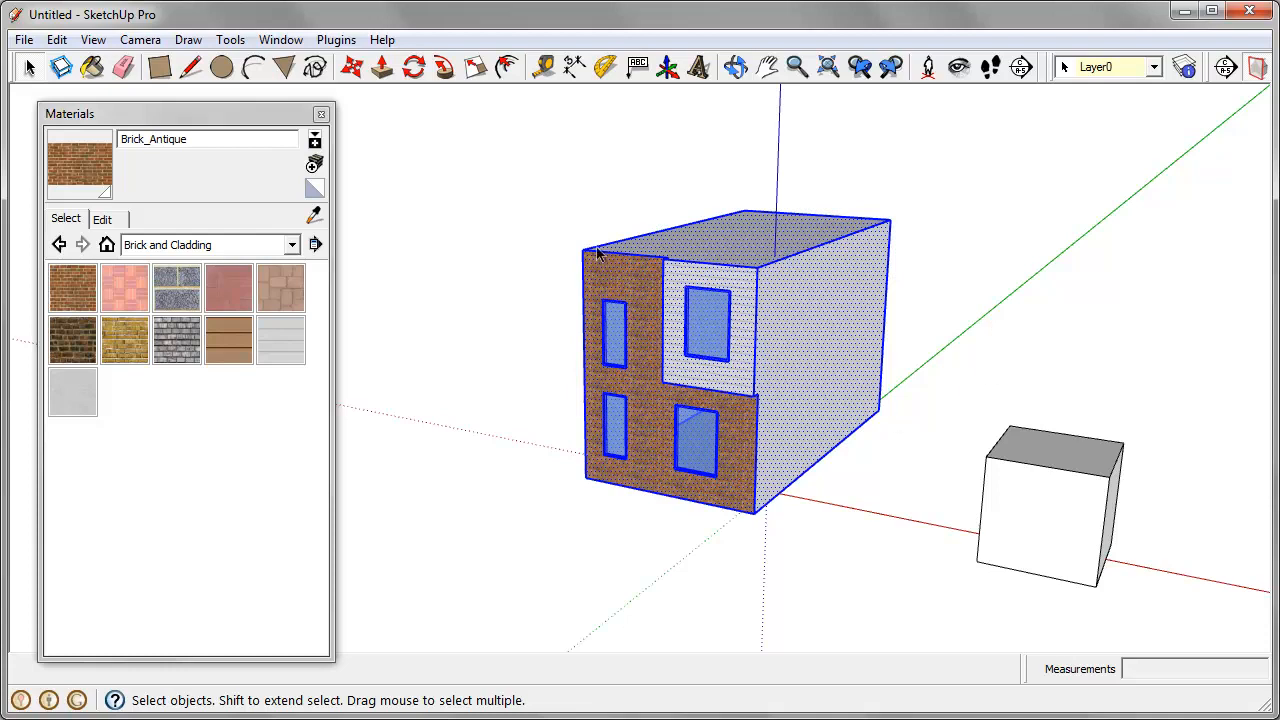
{"action": "middle_click_drag", "start_coordinate": [597, 250], "coordinate": [677, 286]}
{"action": "left_click_drag", "start_coordinate": [470, 148], "coordinate": [870, 584]}
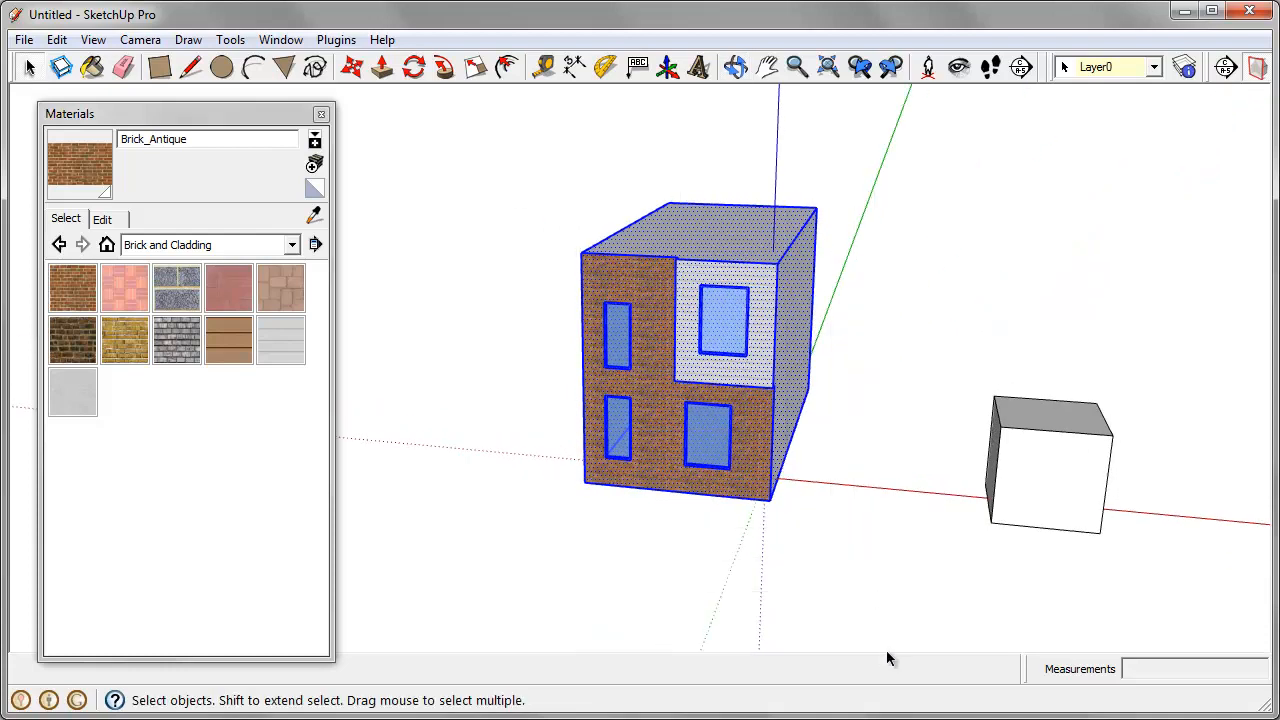
{"action": "right_click", "coordinate": [642, 272]}
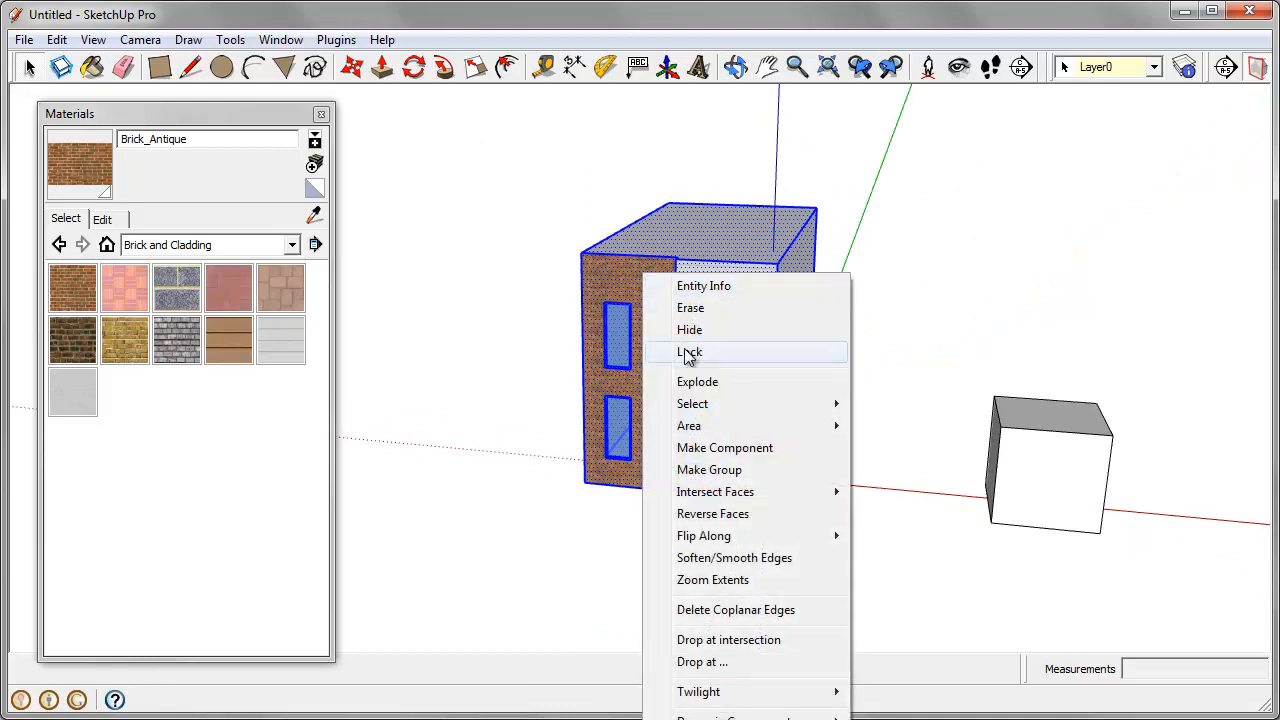
{"action": "left_click", "coordinate": [709, 469]}
Step: Convert the grouped house into a component
{"action": "middle_click_drag", "start_coordinate": [1023, 517], "coordinate": [875, 535]}
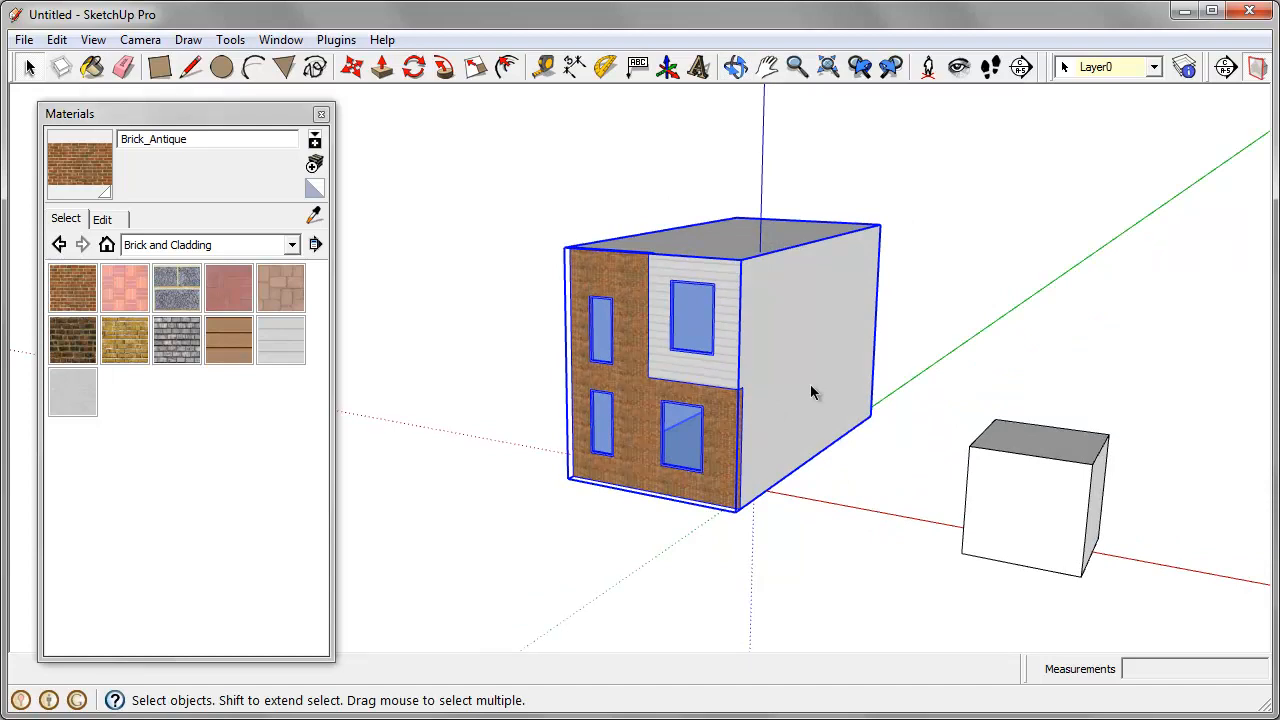
{"action": "middle_click_drag", "start_coordinate": [806, 371], "coordinate": [762, 313]}
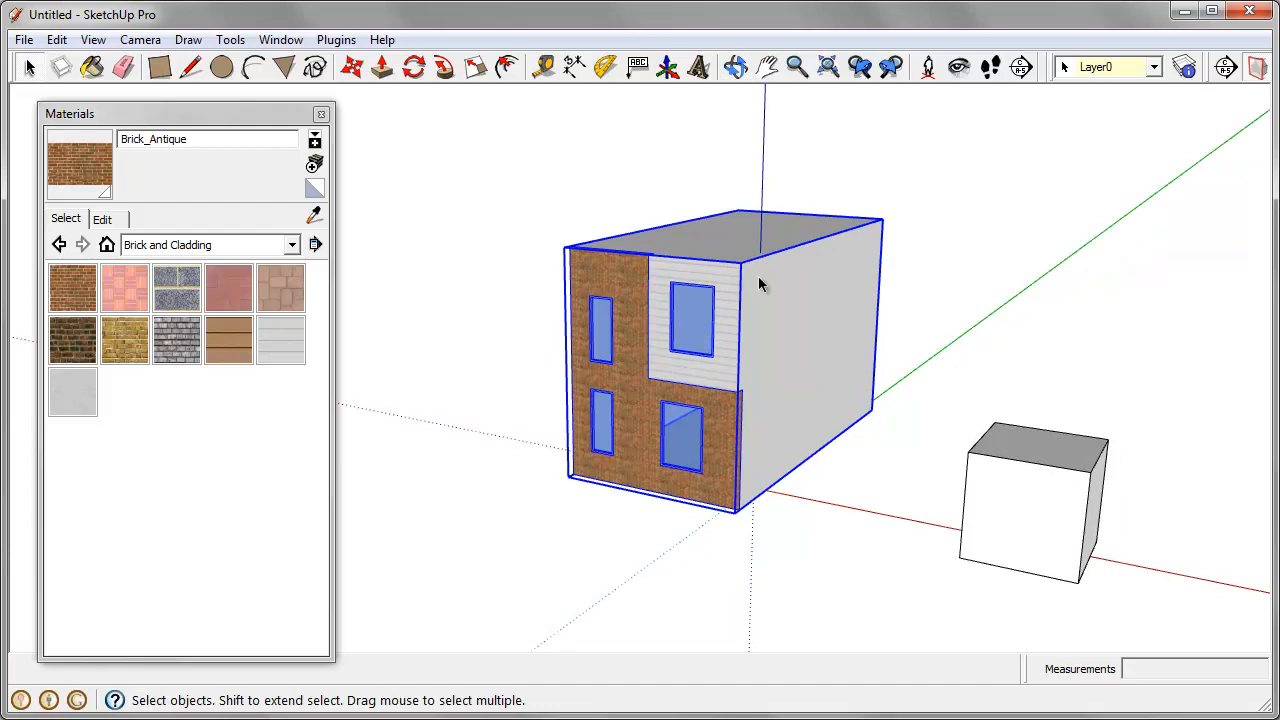
{"action": "right_click", "coordinate": [760, 285]}
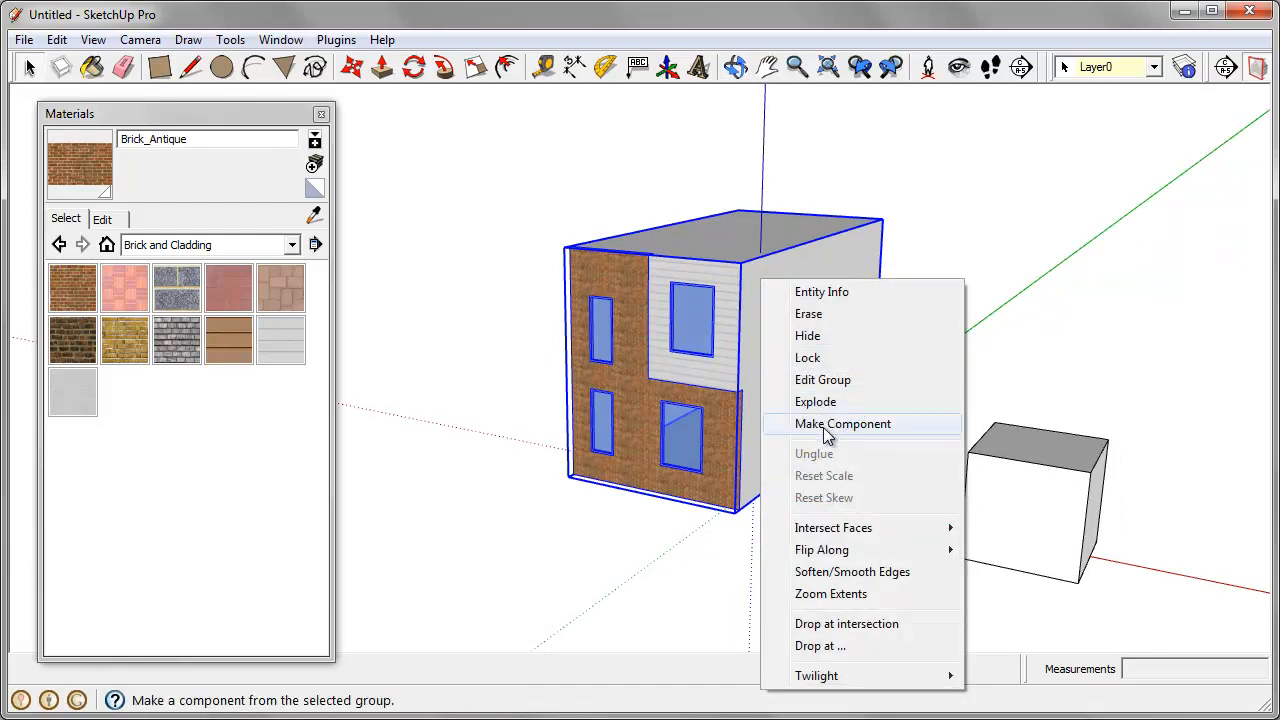
{"action": "left_click", "coordinate": [858, 609]}
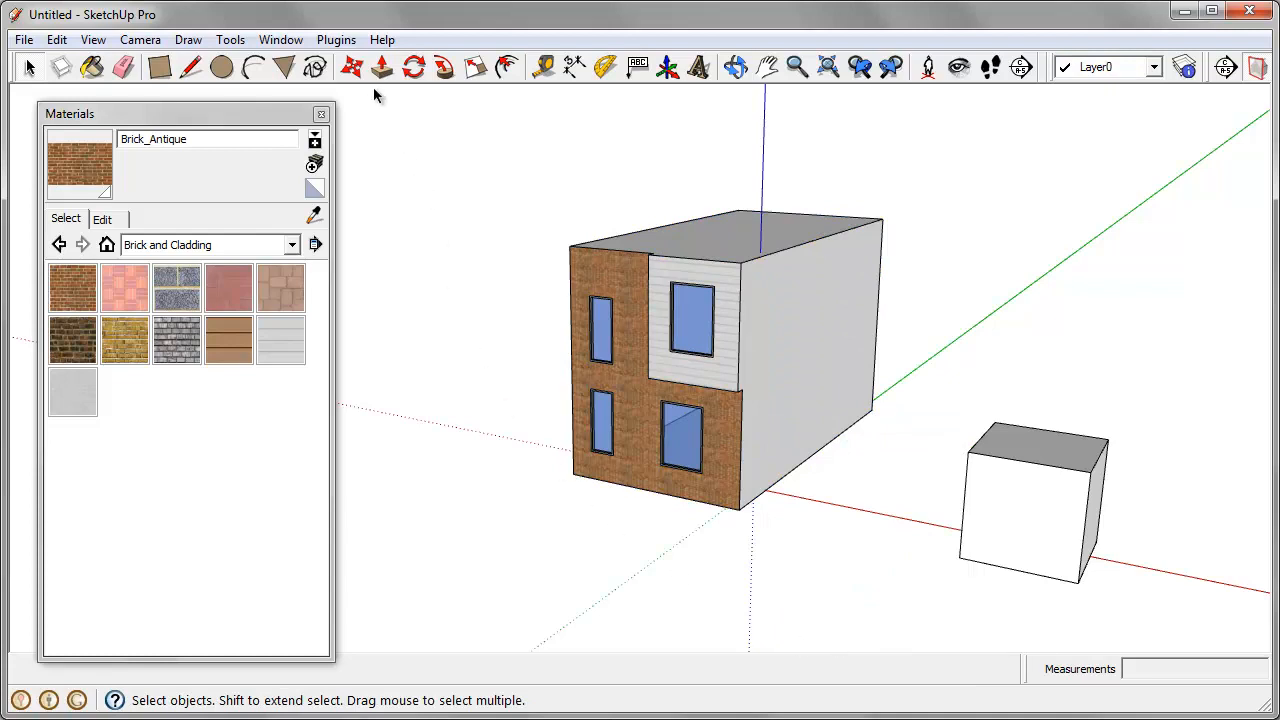
Step: Copy the house component 20' sideways from its front bottom corner to its opposite one, and array it as 5x
{"action": "left_click", "coordinate": [351, 66]}
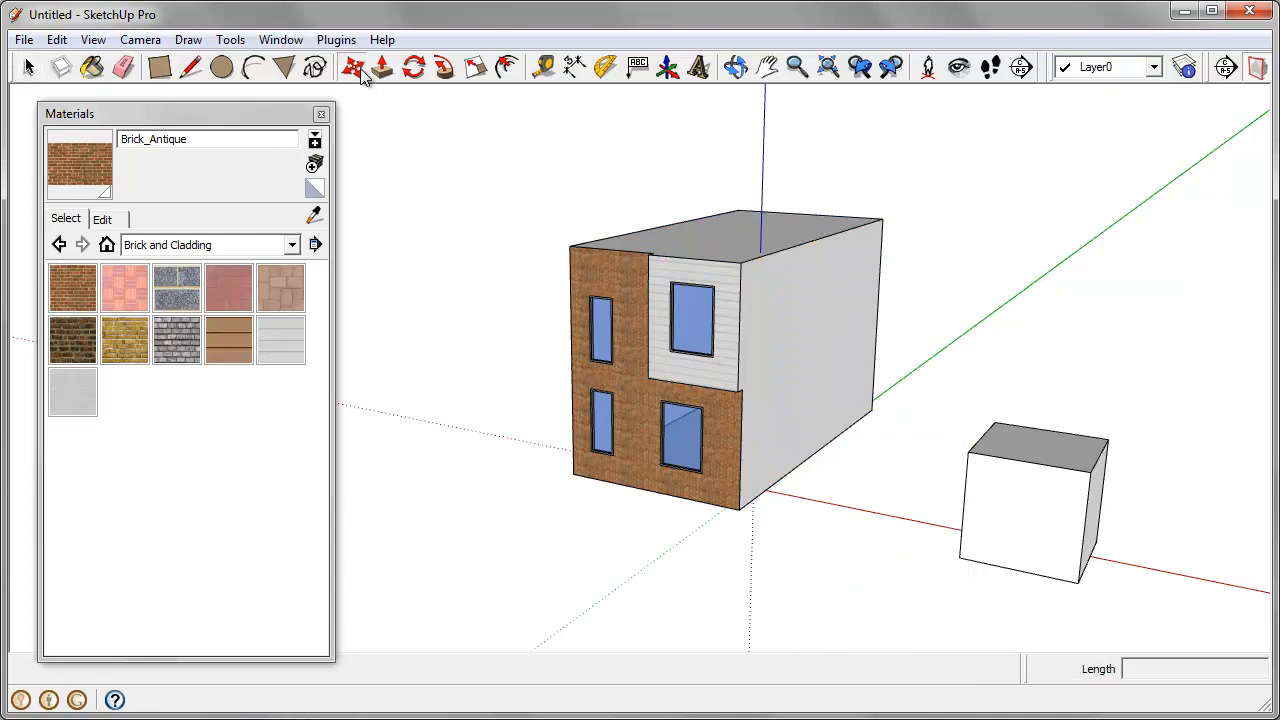
{"action": "left_click", "coordinate": [738, 508]}
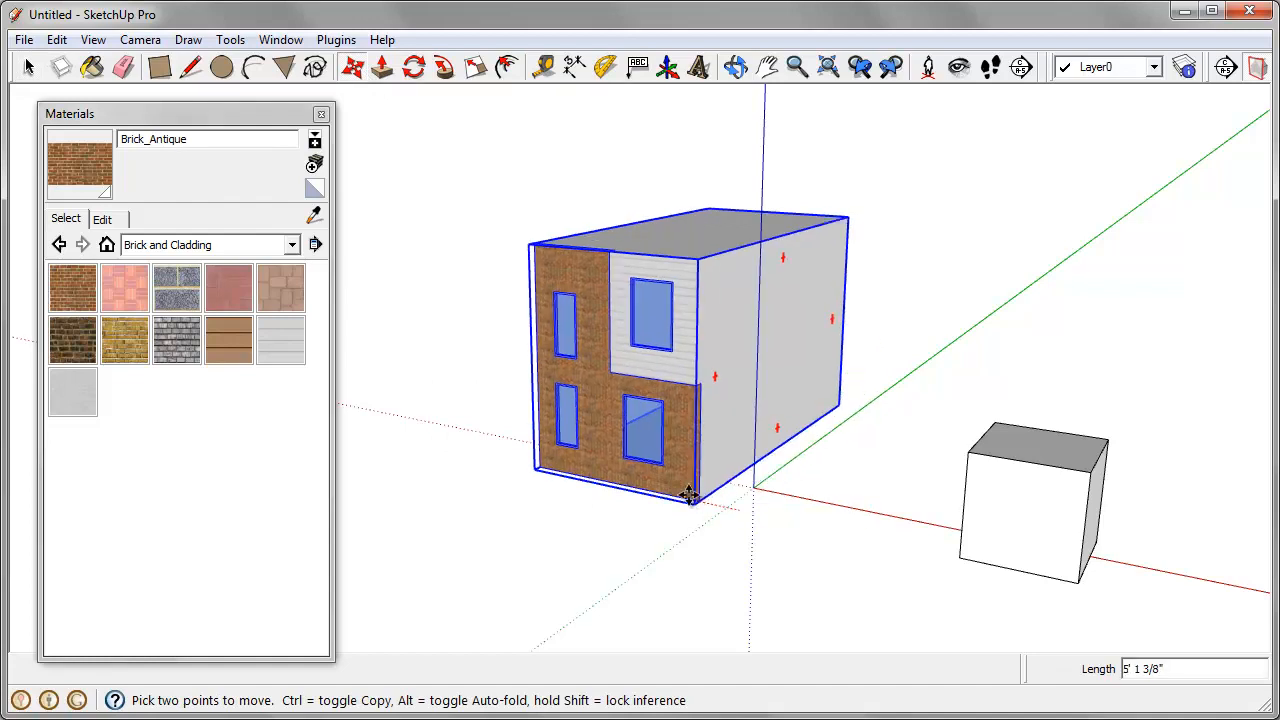
{"action": "key", "text": "ctrl"}
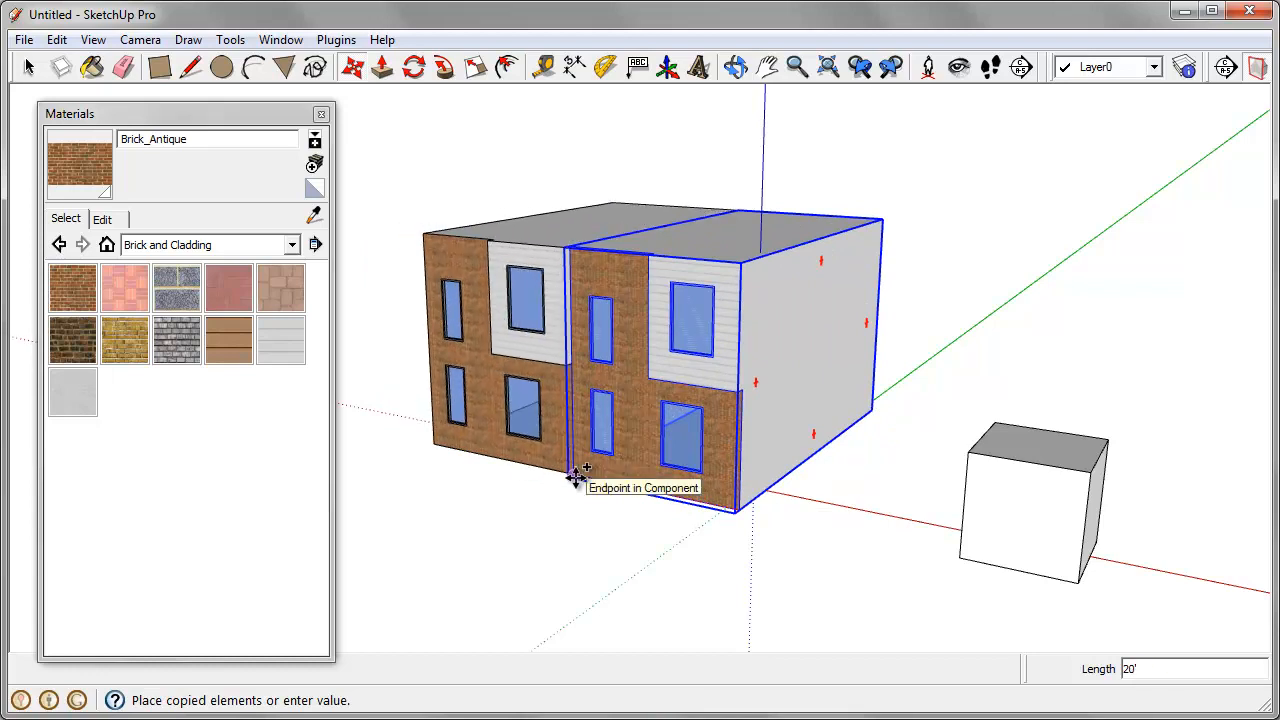
{"action": "left_click", "coordinate": [575, 478]}
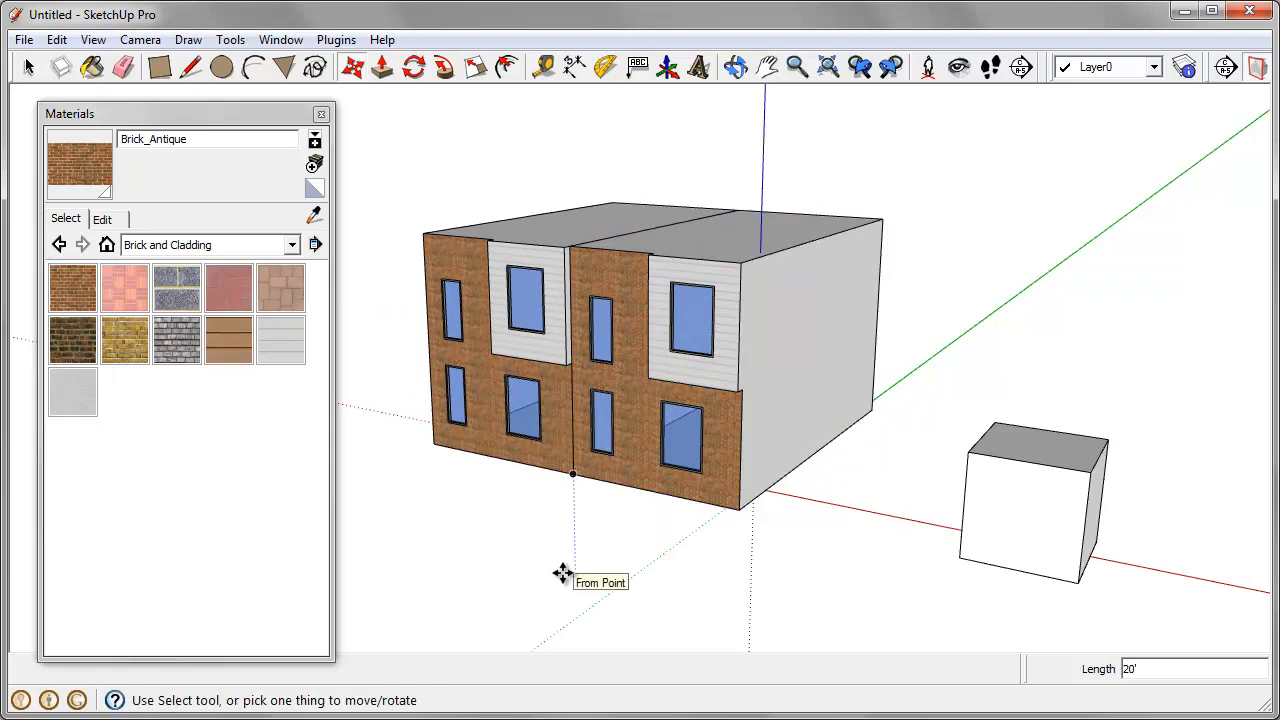
{"action": "type", "text": "5x"}
{"action": "key", "text": "Return"}
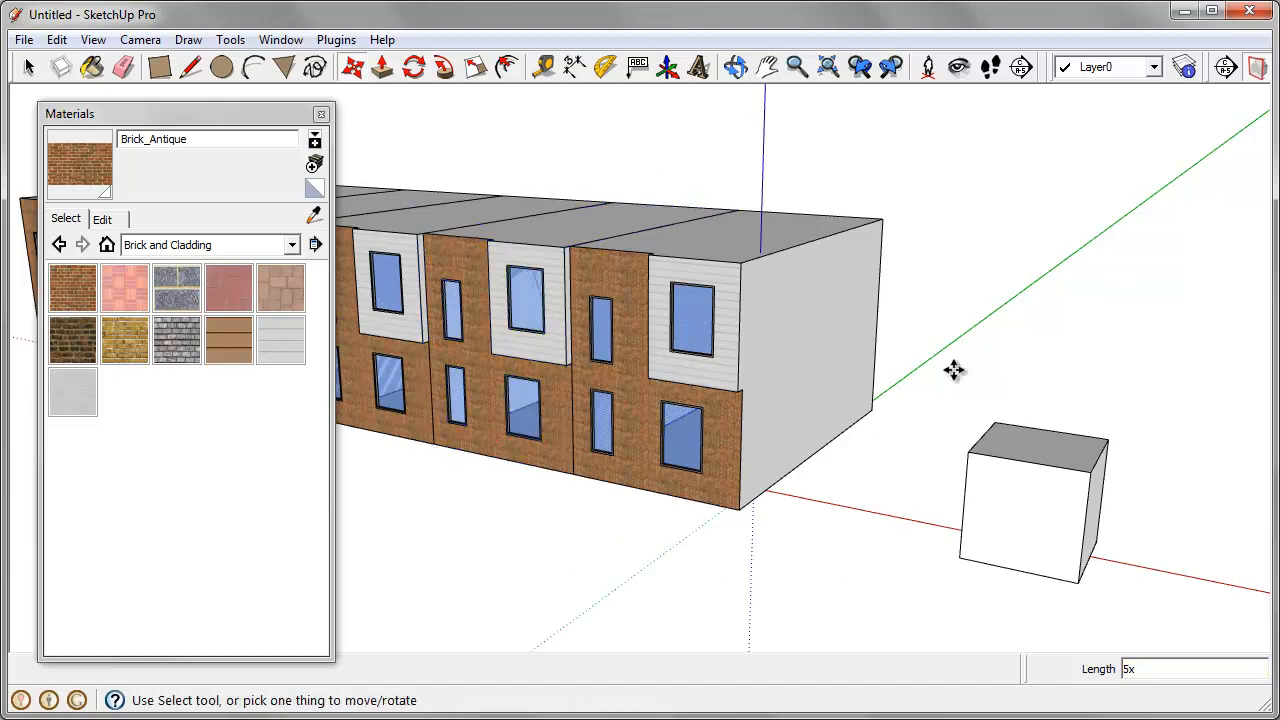
Step: Open the end house component nearest the small box for editing
{"action": "scroll", "coordinate": [814, 569], "scroll_direction": "down", "scroll_amount": 4}
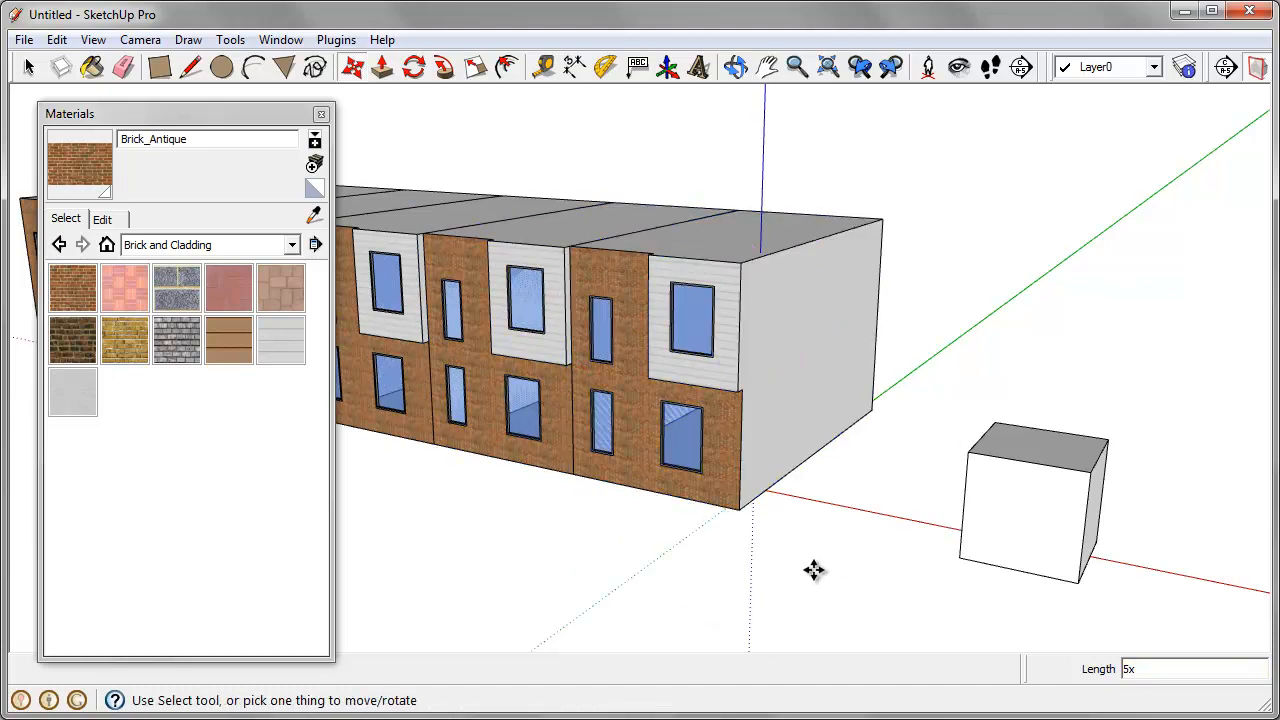
{"action": "middle_click_drag", "start_coordinate": [864, 520], "coordinate": [636, 494]}
{"action": "middle_click_drag", "start_coordinate": [543, 494], "coordinate": [677, 650]}
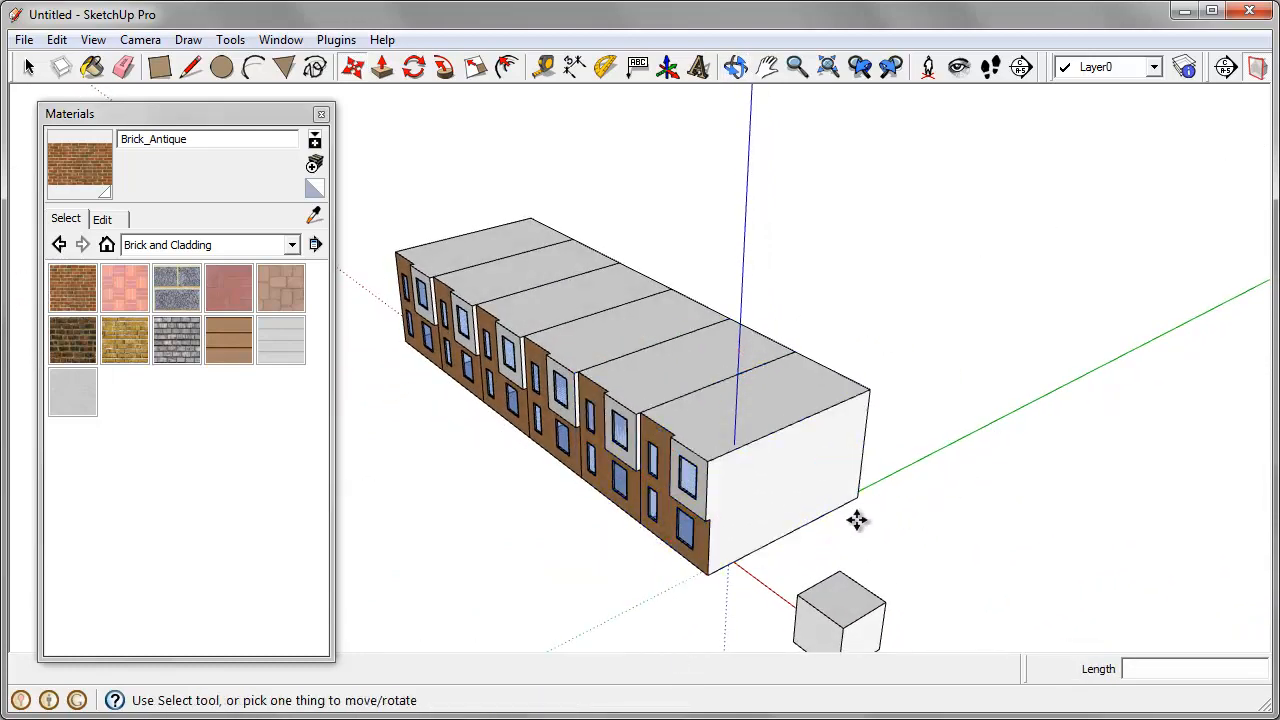
{"action": "scroll", "coordinate": [867, 530], "scroll_direction": "up", "scroll_amount": 2}
{"action": "right_click", "coordinate": [720, 383]}
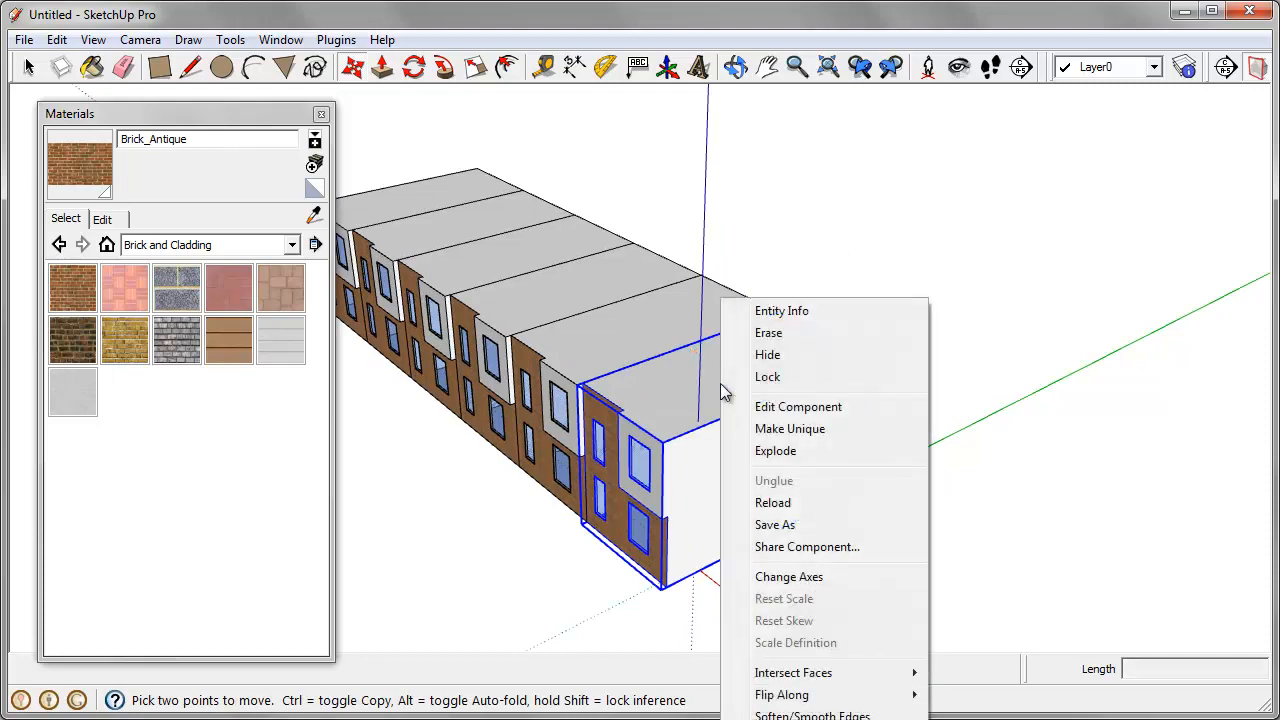
{"action": "left_click", "coordinate": [789, 410]}
Step: Offset the roof outline of the open house component inward by 8"
{"action": "middle_click_drag", "start_coordinate": [917, 466], "coordinate": [764, 425]}
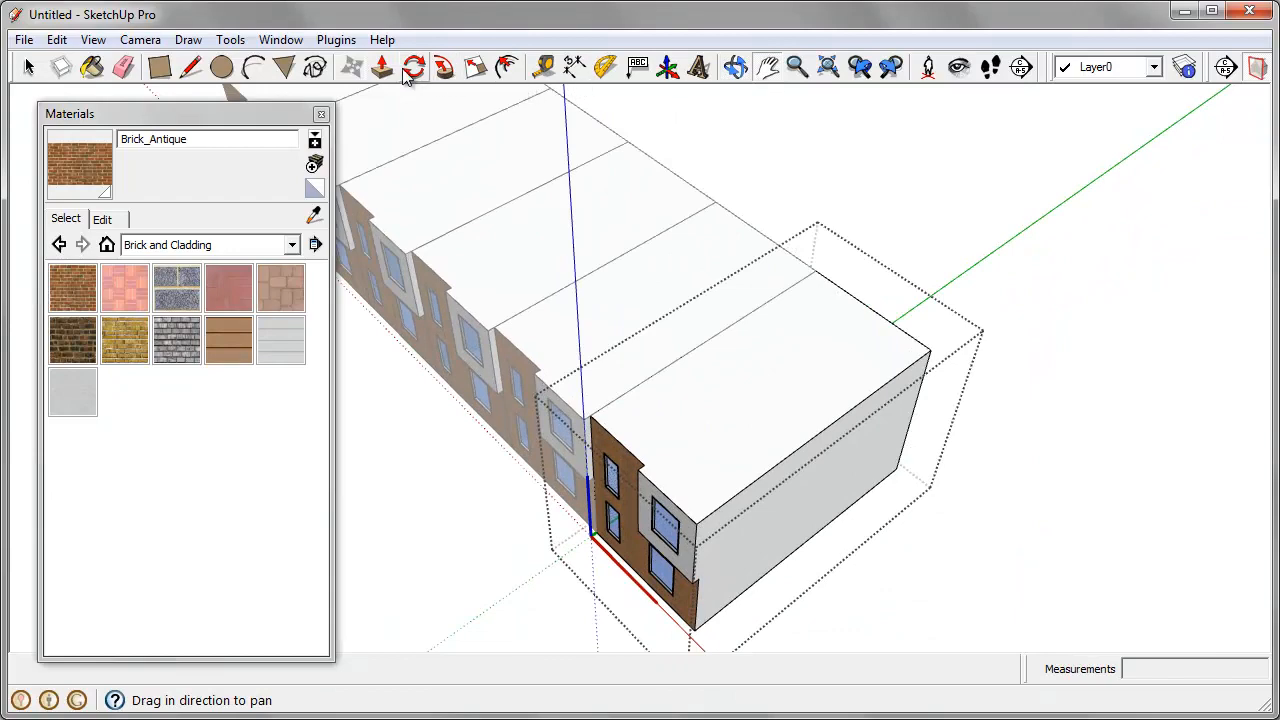
{"action": "left_click", "coordinate": [507, 67]}
{"action": "scroll", "coordinate": [700, 380], "scroll_direction": "up", "scroll_amount": 3}
{"action": "left_click", "coordinate": [686, 358]}
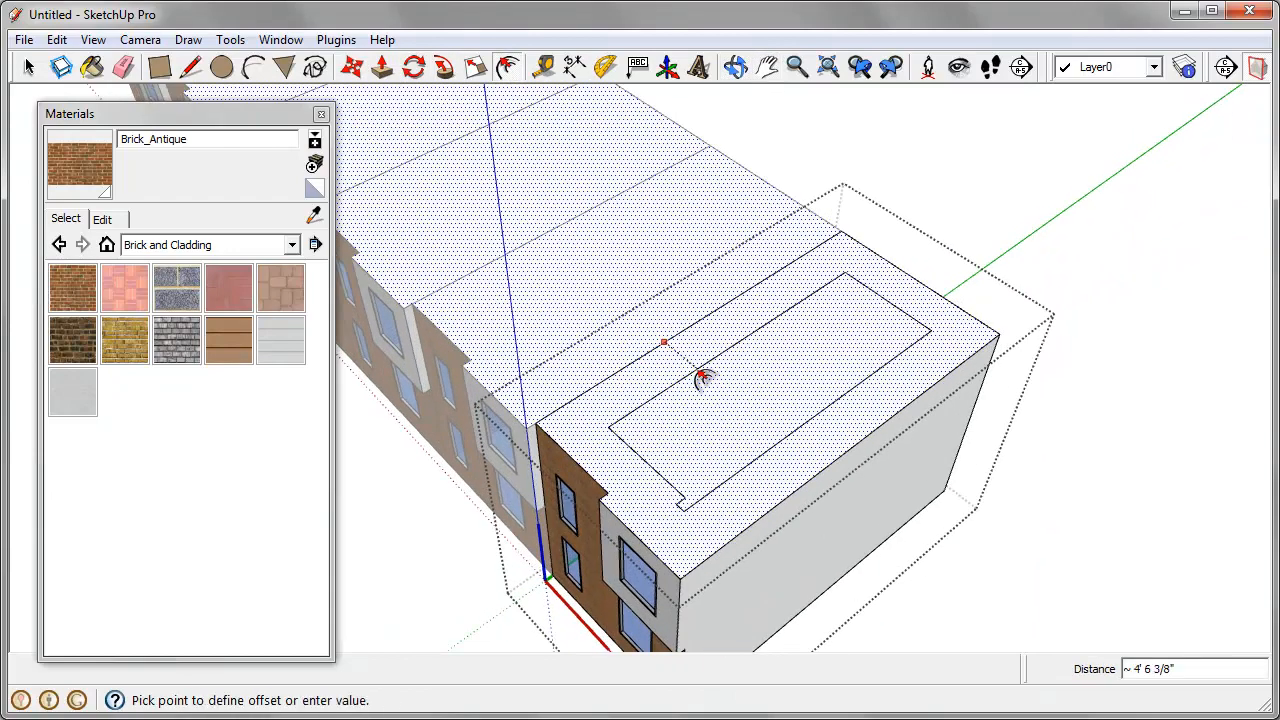
{"action": "type", "text": "8"}
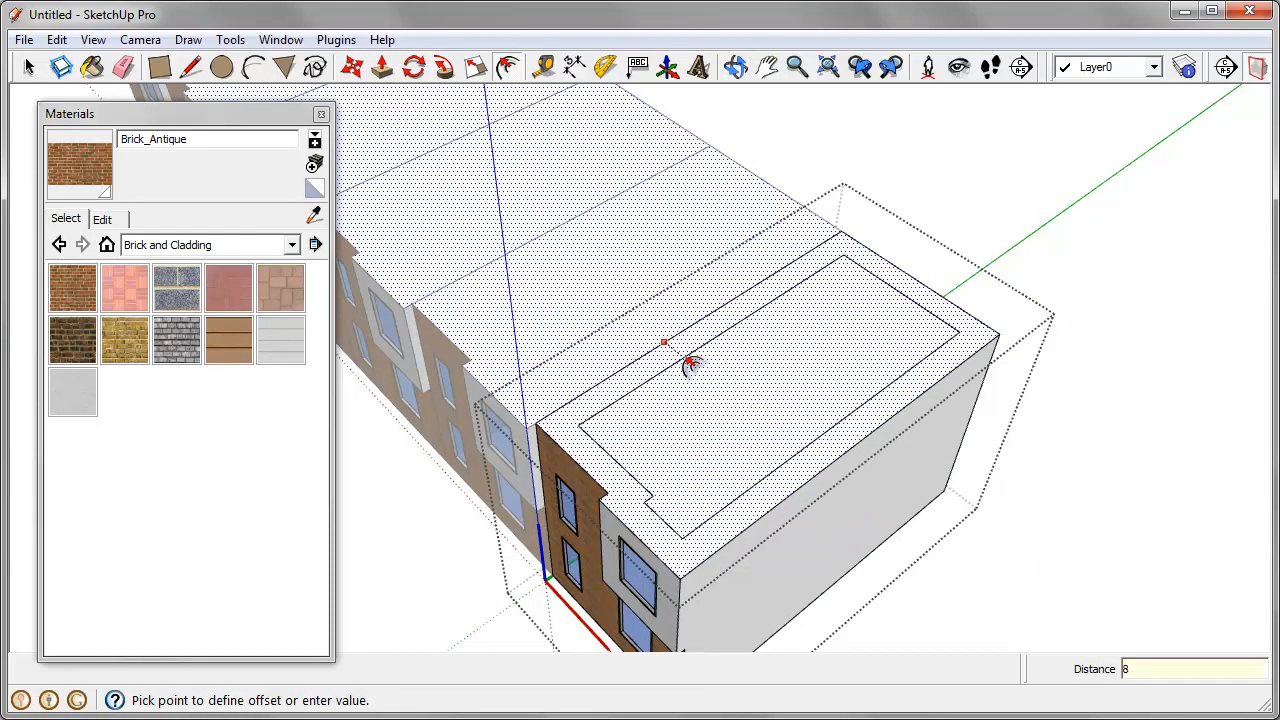
{"action": "key", "text": "Return"}
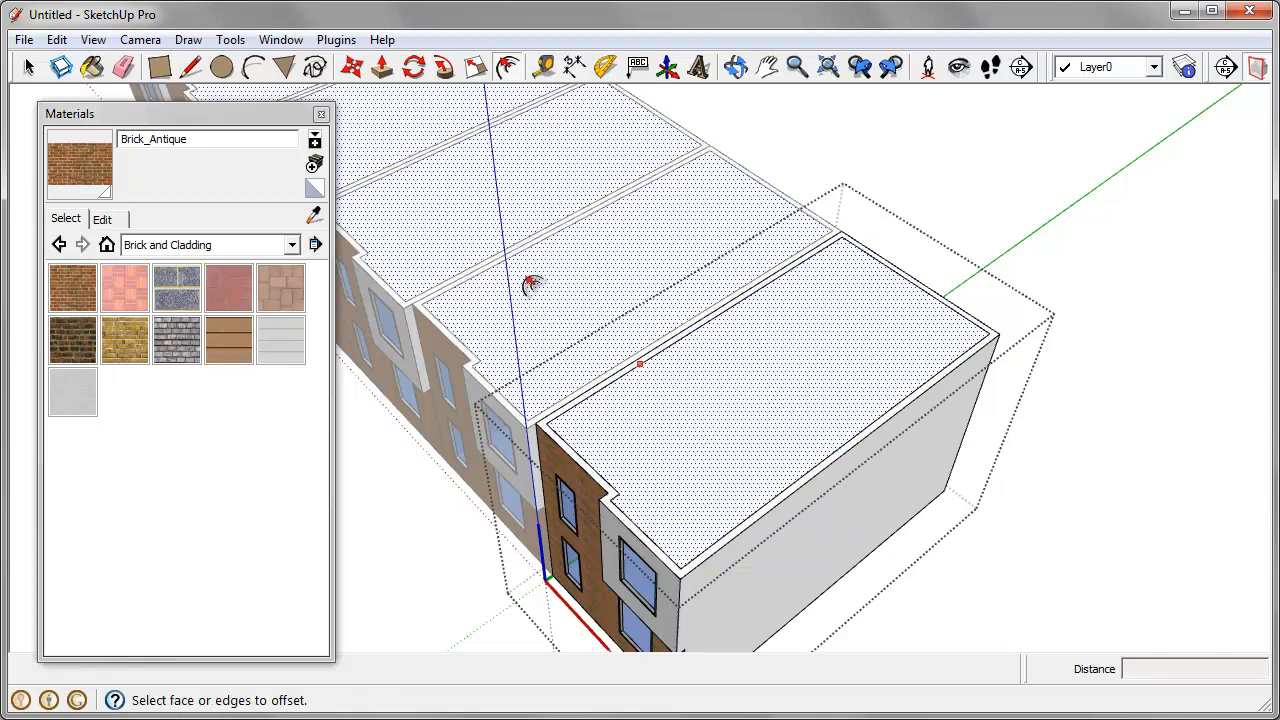
Step: Push/Pull the narrow roof border up 3' to form a parapet on the houses
{"action": "left_click", "coordinate": [381, 67]}
{"action": "left_click_drag", "start_coordinate": [548, 442], "coordinate": [548, 405]}
{"action": "type", "text": "3'"}
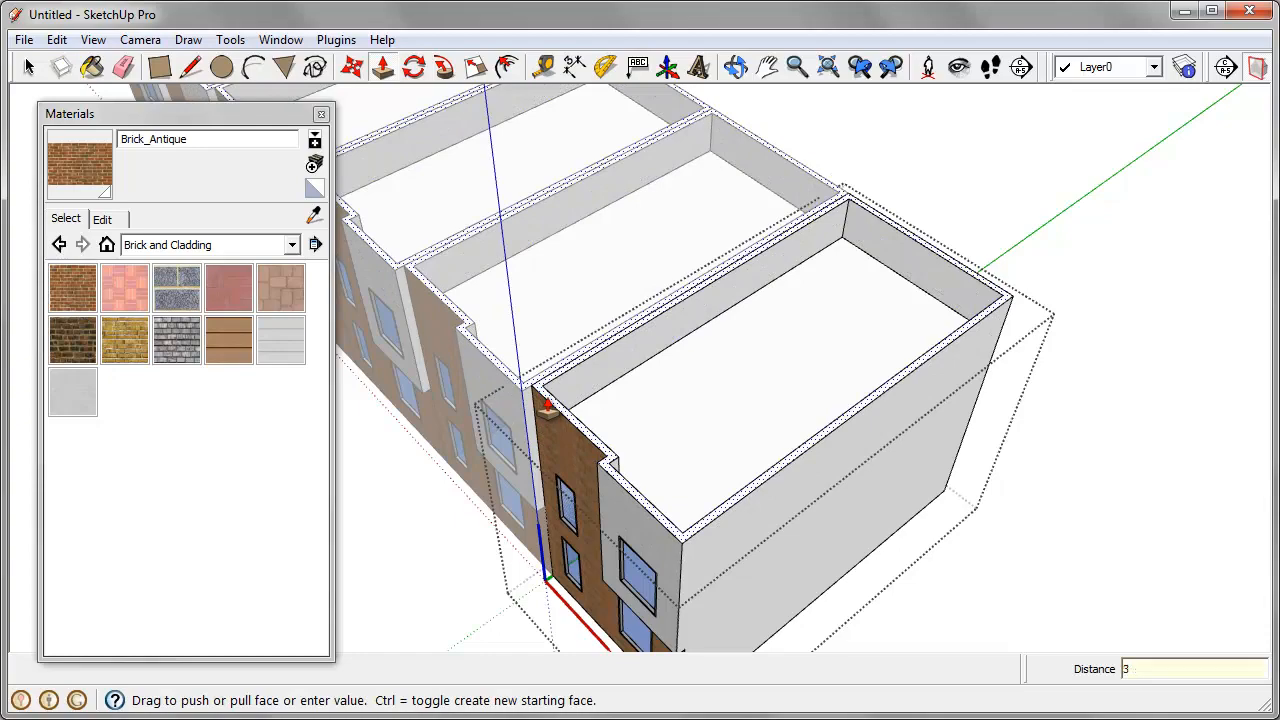
{"action": "key", "text": "Return"}
{"action": "middle_click_drag", "start_coordinate": [557, 414], "coordinate": [957, 376]}
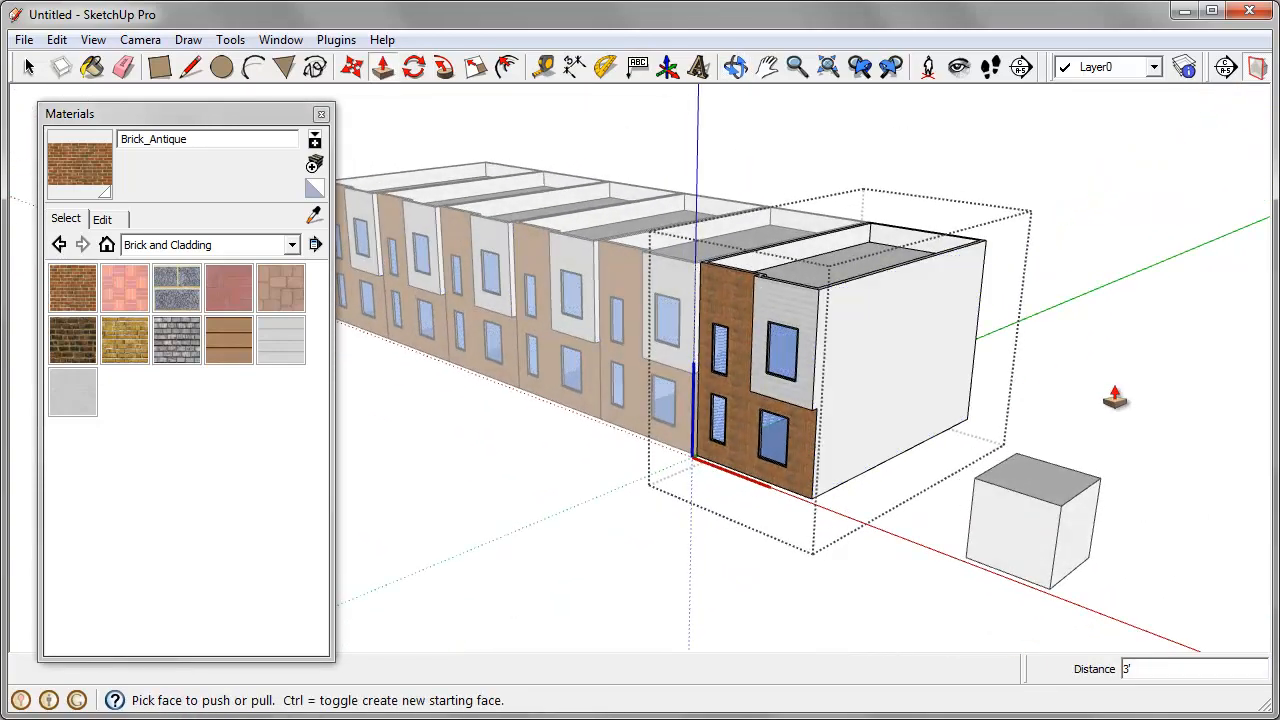
{"action": "scroll", "coordinate": [1115, 398], "scroll_direction": "down", "scroll_amount": 1}
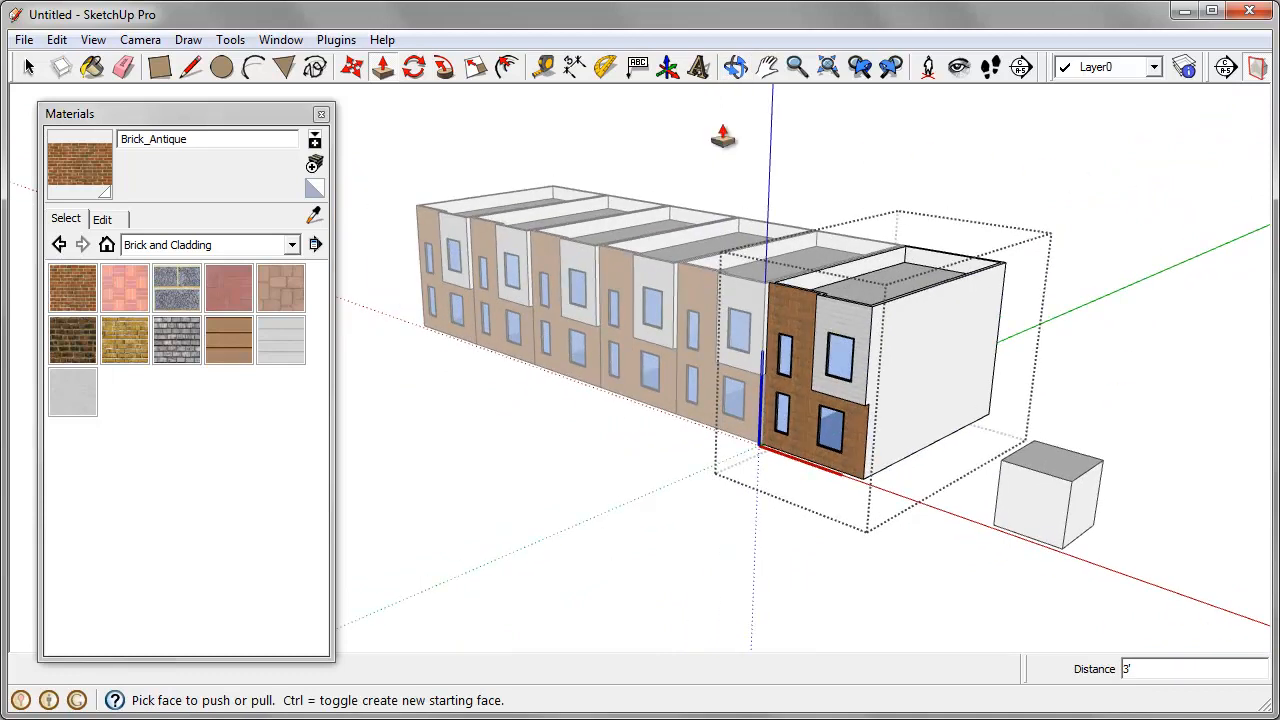
Step: Open the upper narrow window component inside the end house for editing
{"action": "left_click", "coordinate": [28, 67]}
{"action": "scroll", "coordinate": [783, 375], "scroll_direction": "up", "scroll_amount": 5}
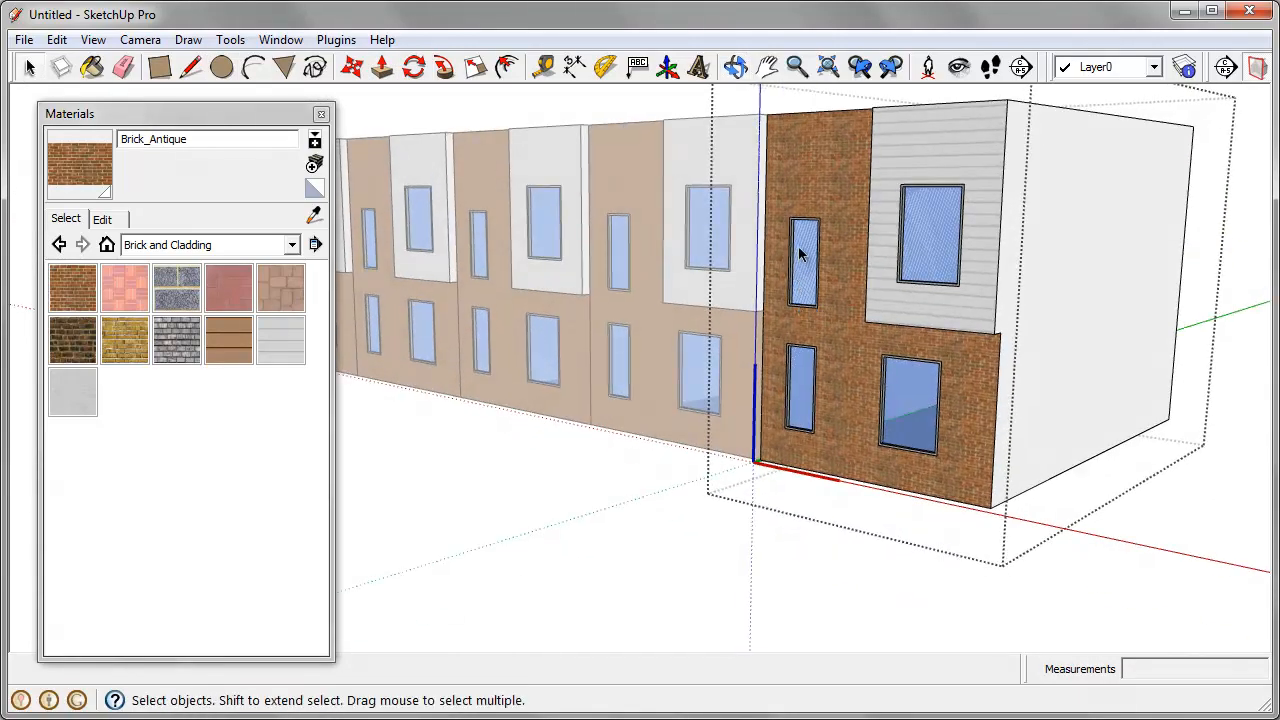
{"action": "middle_click_drag", "start_coordinate": [800, 255], "coordinate": [900, 310]}
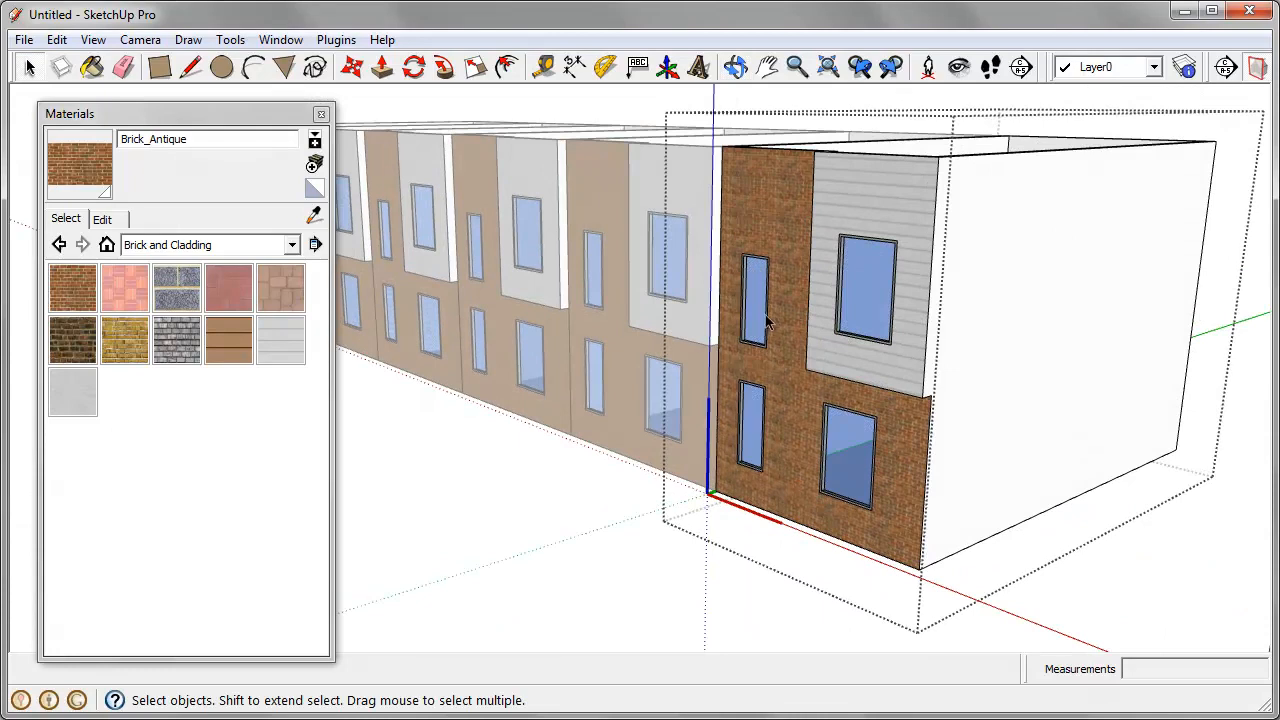
{"action": "right_click", "coordinate": [755, 281]}
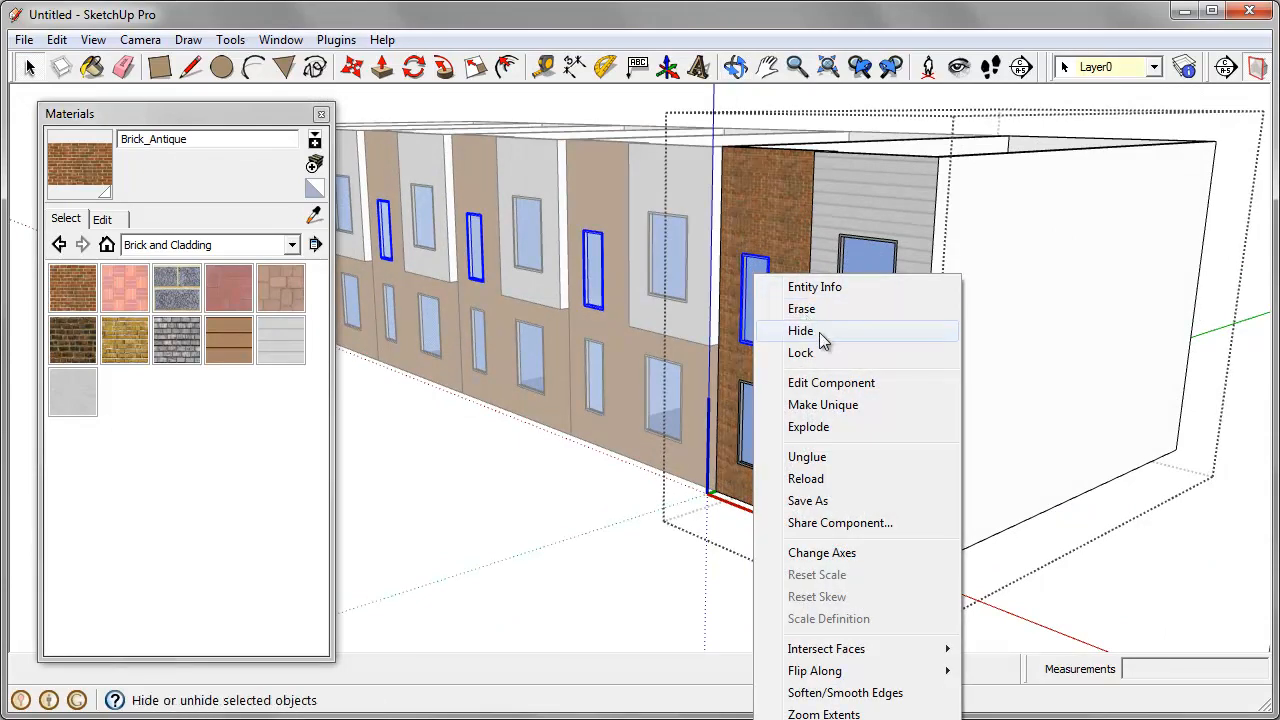
{"action": "left_click", "coordinate": [831, 383]}
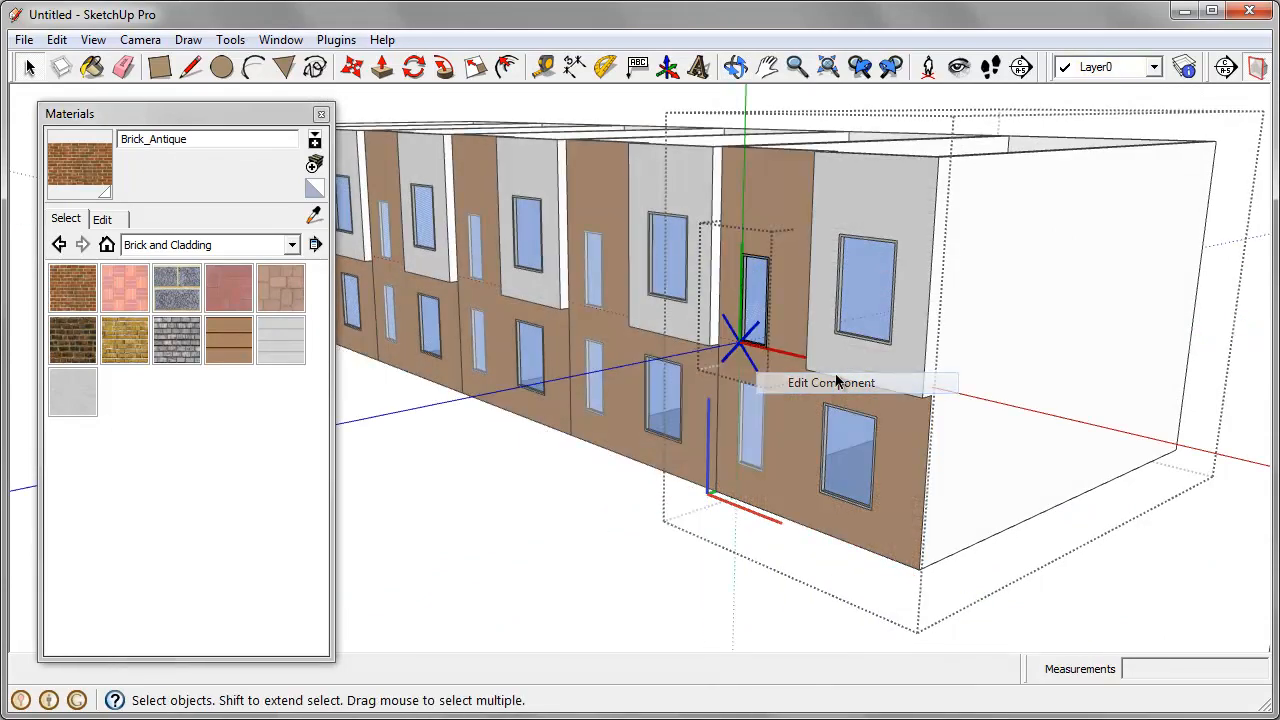
Step: Move the top frame of the narrow window up 12" to make the window taller
{"action": "middle_click_drag", "start_coordinate": [780, 385], "coordinate": [860, 330]}
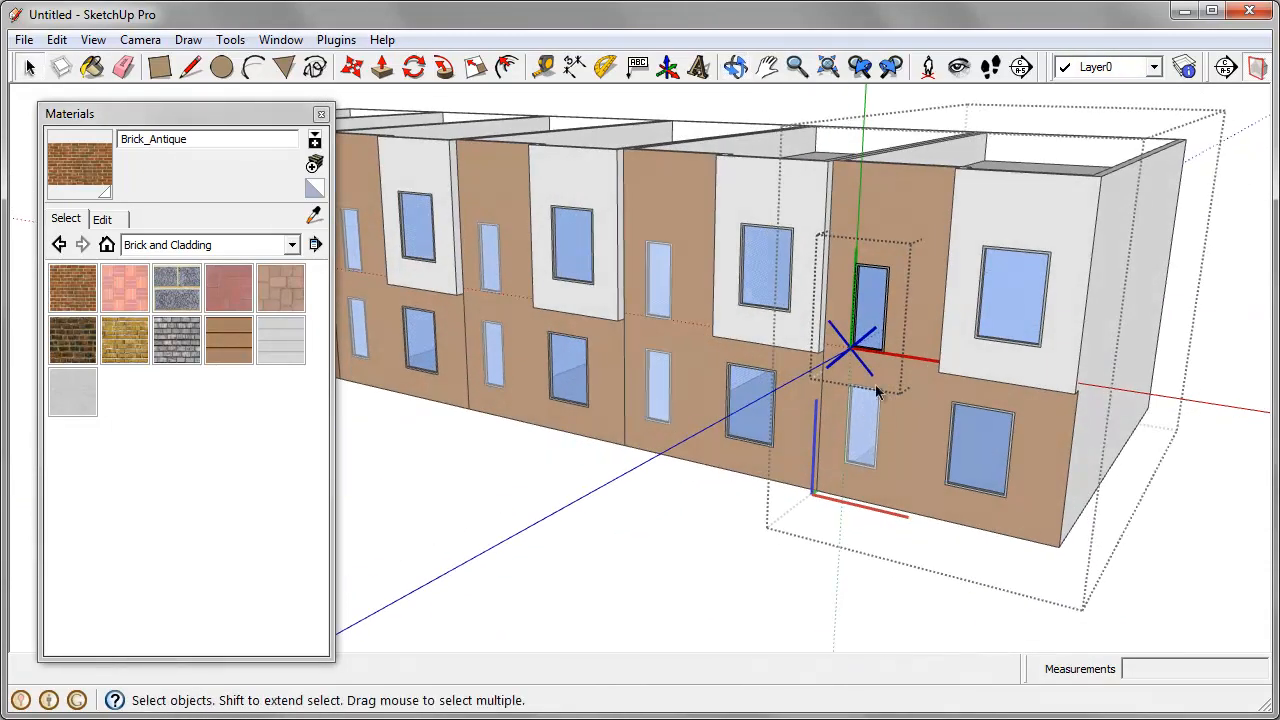
{"action": "scroll", "coordinate": [893, 318], "scroll_direction": "up", "scroll_amount": 3}
{"action": "left_click", "coordinate": [862, 243]}
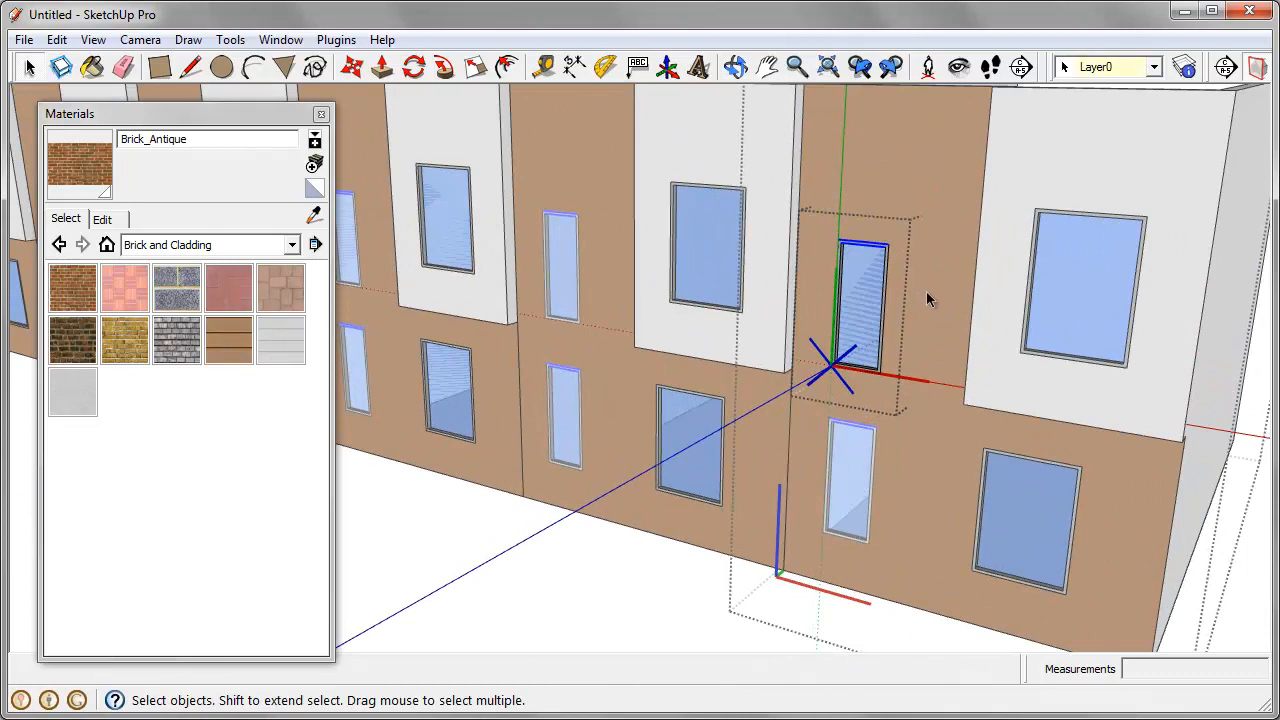
{"action": "key", "text": "m"}
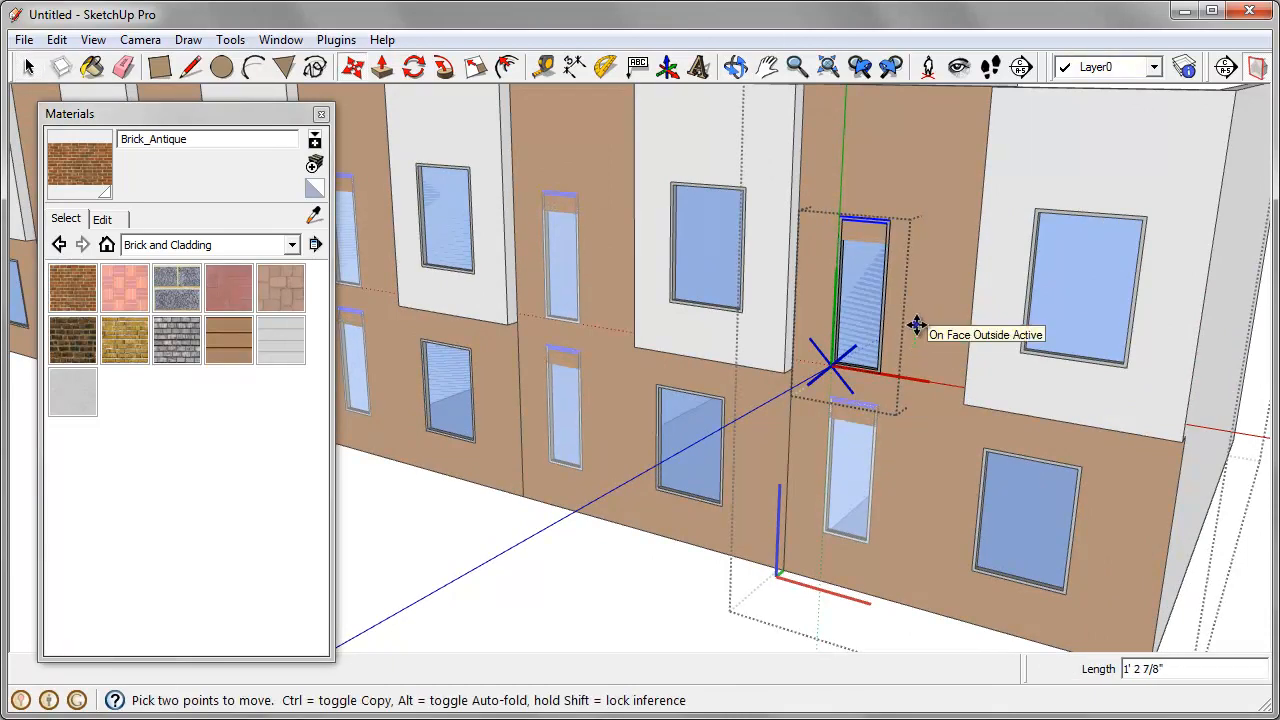
{"action": "scroll", "coordinate": [918, 328], "scroll_direction": "down", "scroll_amount": 3}
{"action": "left_click", "coordinate": [917, 326]}
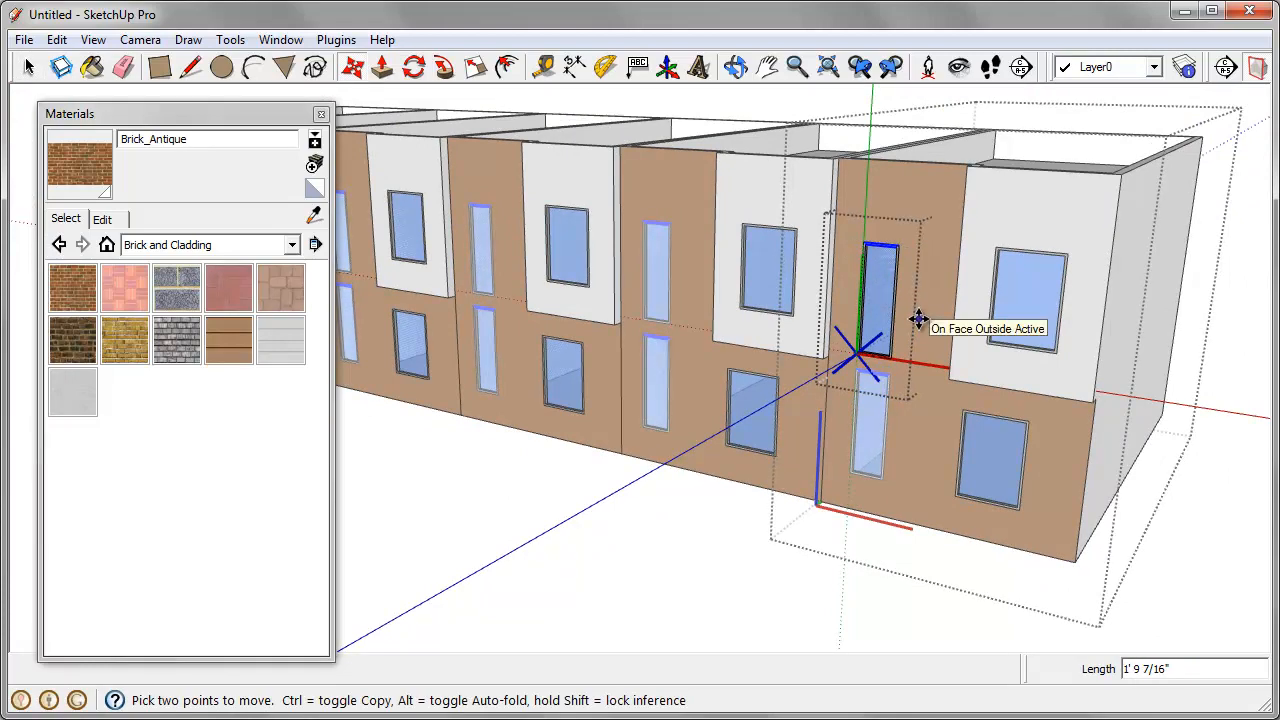
{"action": "type", "text": "12"}
Step: Open the Outliner and reposition it to examine how the Window components are nested inside the house components
{"action": "middle_click_drag", "start_coordinate": [918, 320], "coordinate": [840, 294]}
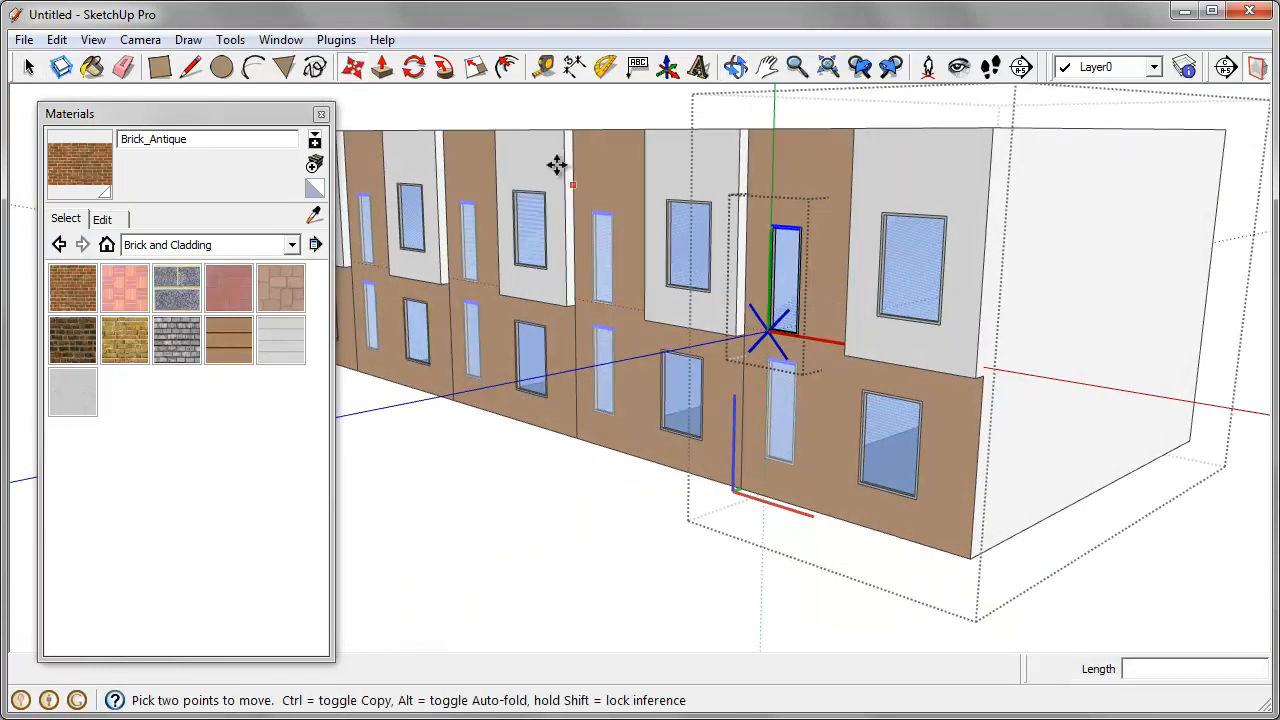
{"action": "left_click", "coordinate": [281, 40]}
{"action": "left_click", "coordinate": [337, 209]}
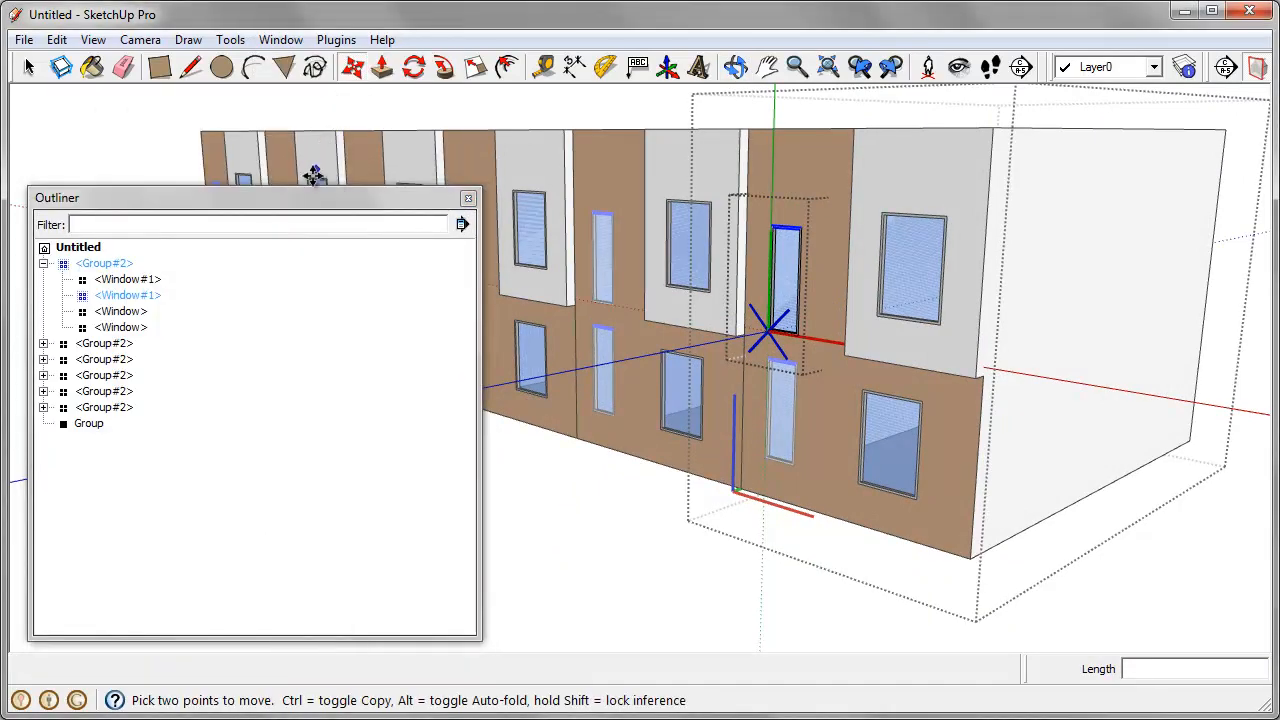
{"action": "left_click_drag", "start_coordinate": [300, 197], "coordinate": [312, 124]}
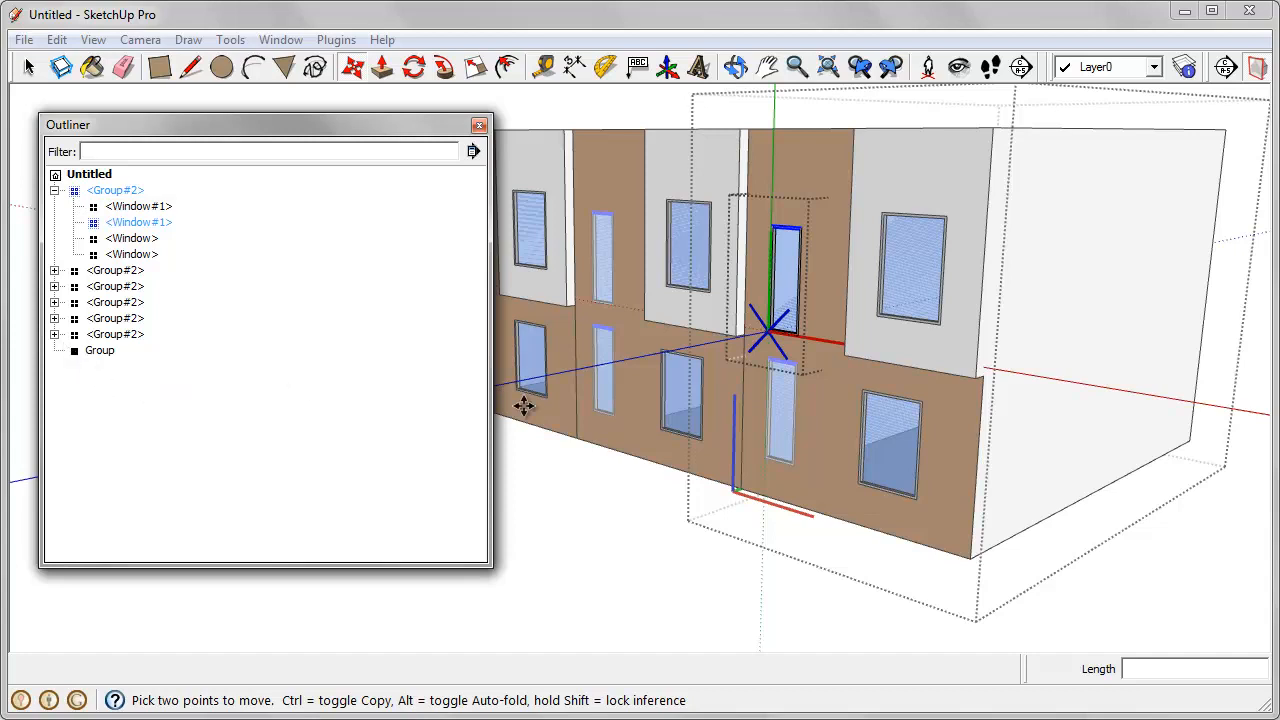
Step: Close the narrow window component and its parent house component to return to the model's top level
{"action": "middle_click_drag", "start_coordinate": [898, 314], "coordinate": [871, 314]}
{"action": "scroll", "coordinate": [871, 314], "scroll_direction": "down", "scroll_amount": 3}
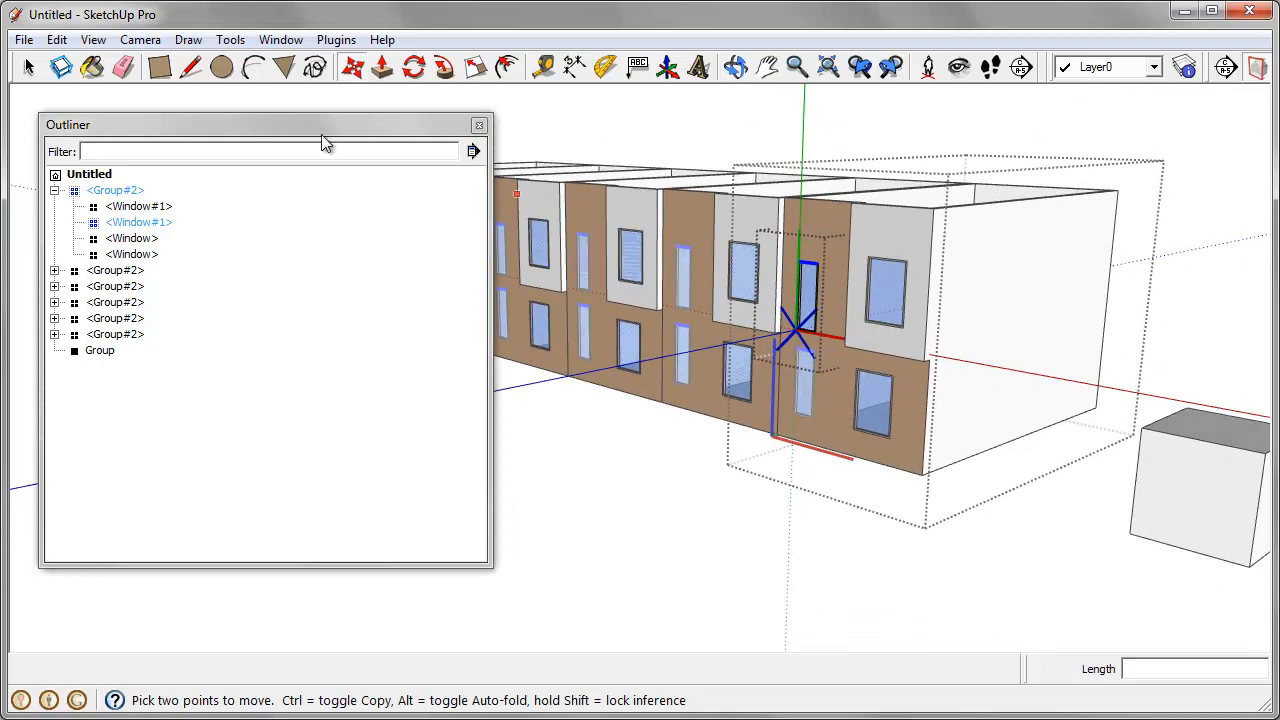
{"action": "right_click", "coordinate": [984, 107]}
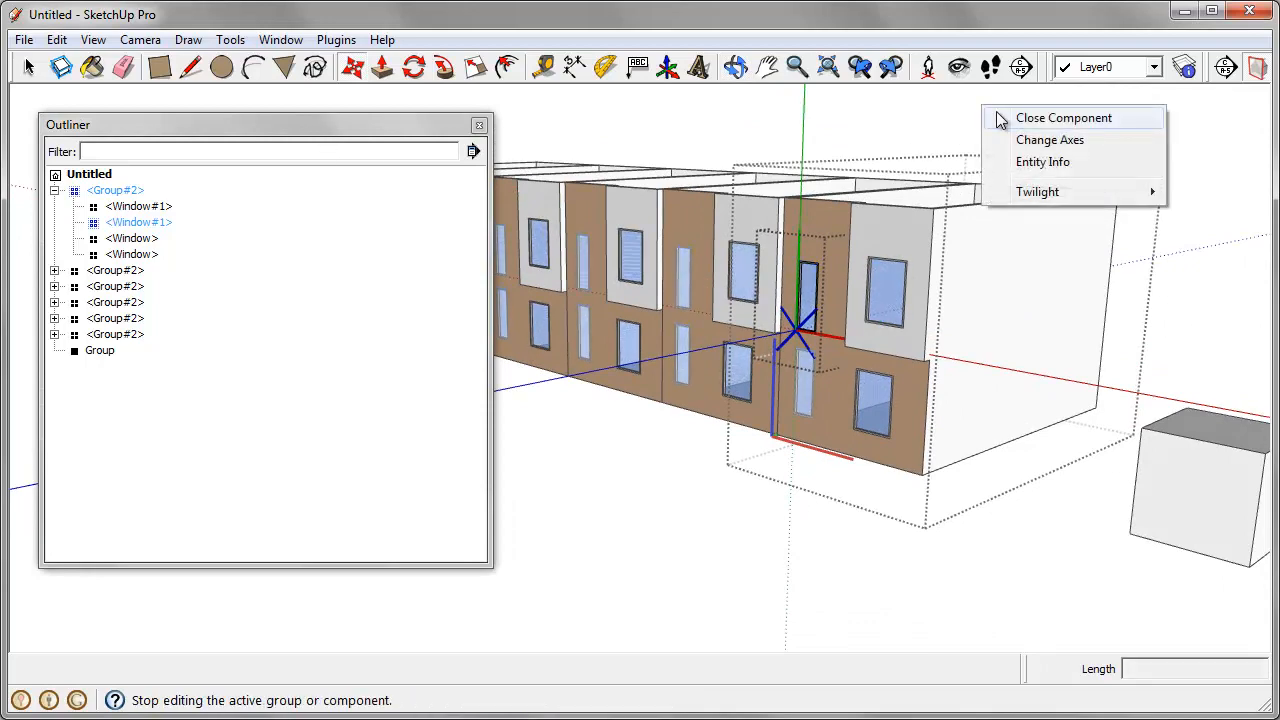
{"action": "left_click", "coordinate": [1000, 118]}
{"action": "right_click", "coordinate": [1043, 110]}
{"action": "left_click", "coordinate": [1086, 128]}
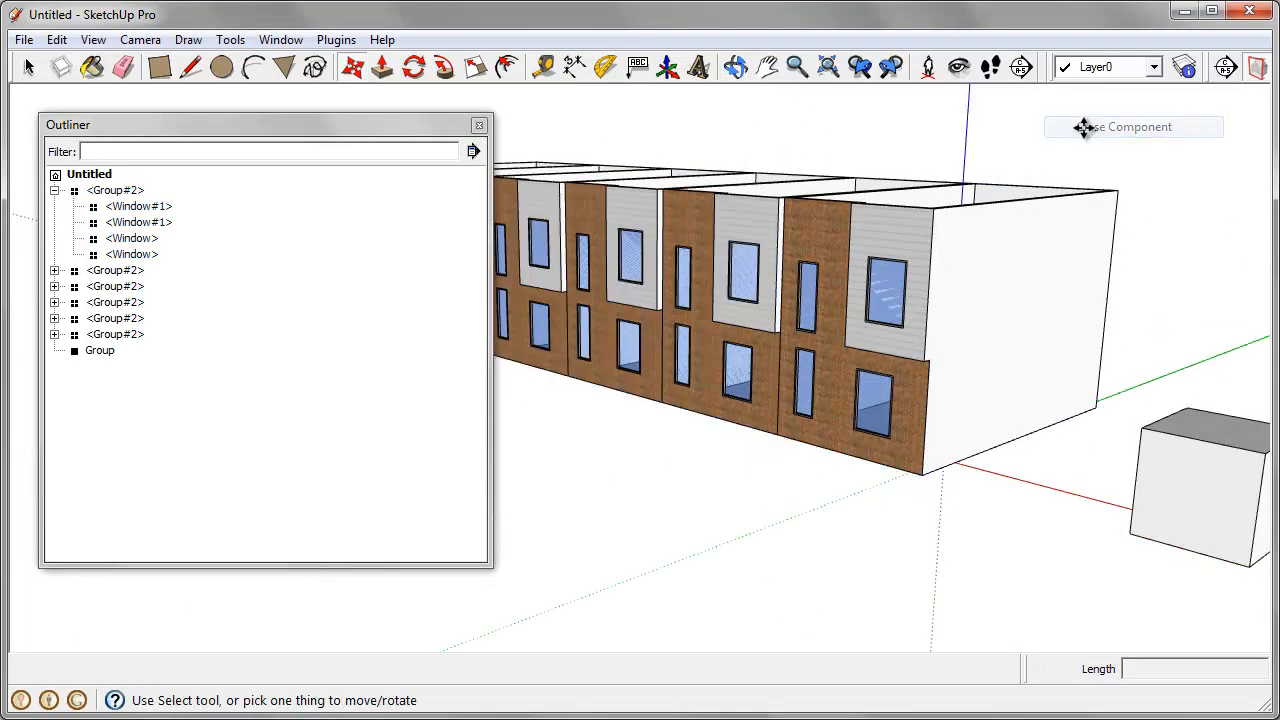
Step: Enter the end house and its upper narrow window component to examine the nesting levels, and exit back to the top level
{"action": "mouse_move", "coordinate": [897, 503]}
{"action": "middle_mouse_down"}
{"action": "mouse_move", "coordinate": [871, 491]}
{"action": "mouse_move", "coordinate": [856, 540]}
{"action": "mouse_move", "coordinate": [880, 506]}
{"action": "middle_mouse_up"}
{"action": "scroll", "coordinate": [855, 540], "scroll_direction": "down", "scroll_amount": 3}
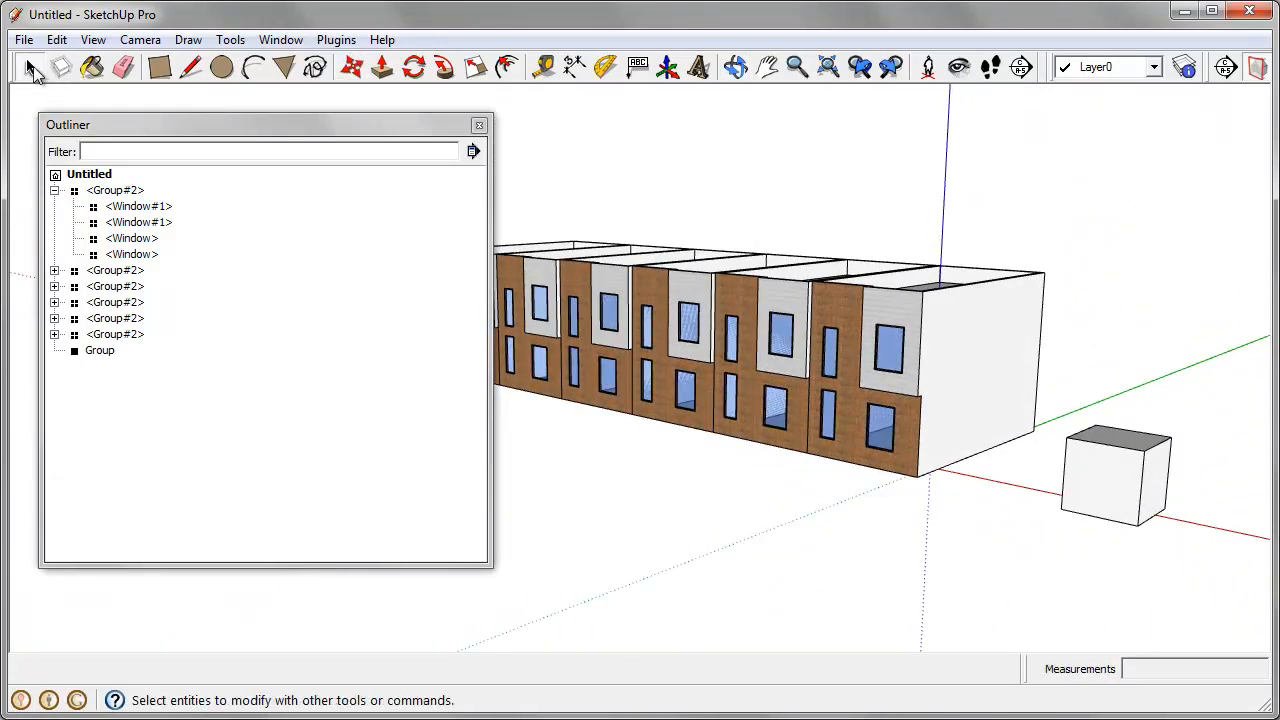
{"action": "middle_click_drag", "start_coordinate": [626, 347], "coordinate": [614, 368]}
{"action": "scroll", "coordinate": [926, 420], "scroll_direction": "up", "scroll_amount": 2}
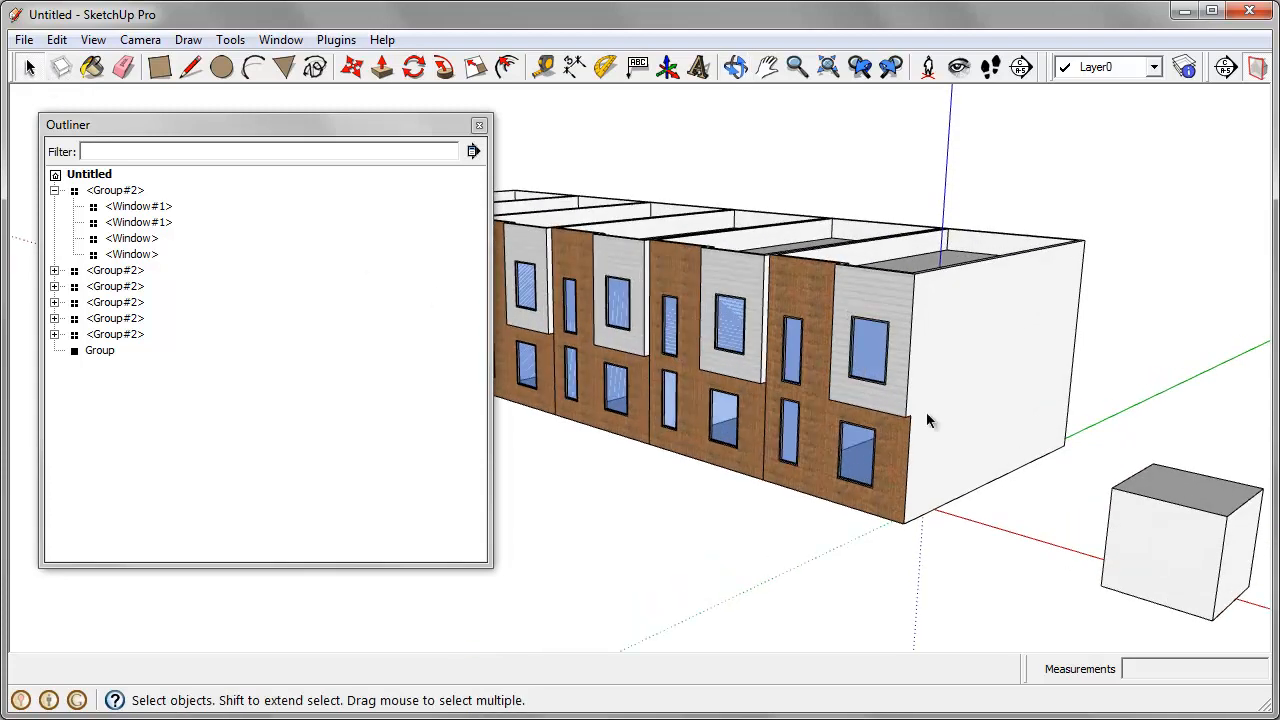
{"action": "double_click", "coordinate": [905, 283]}
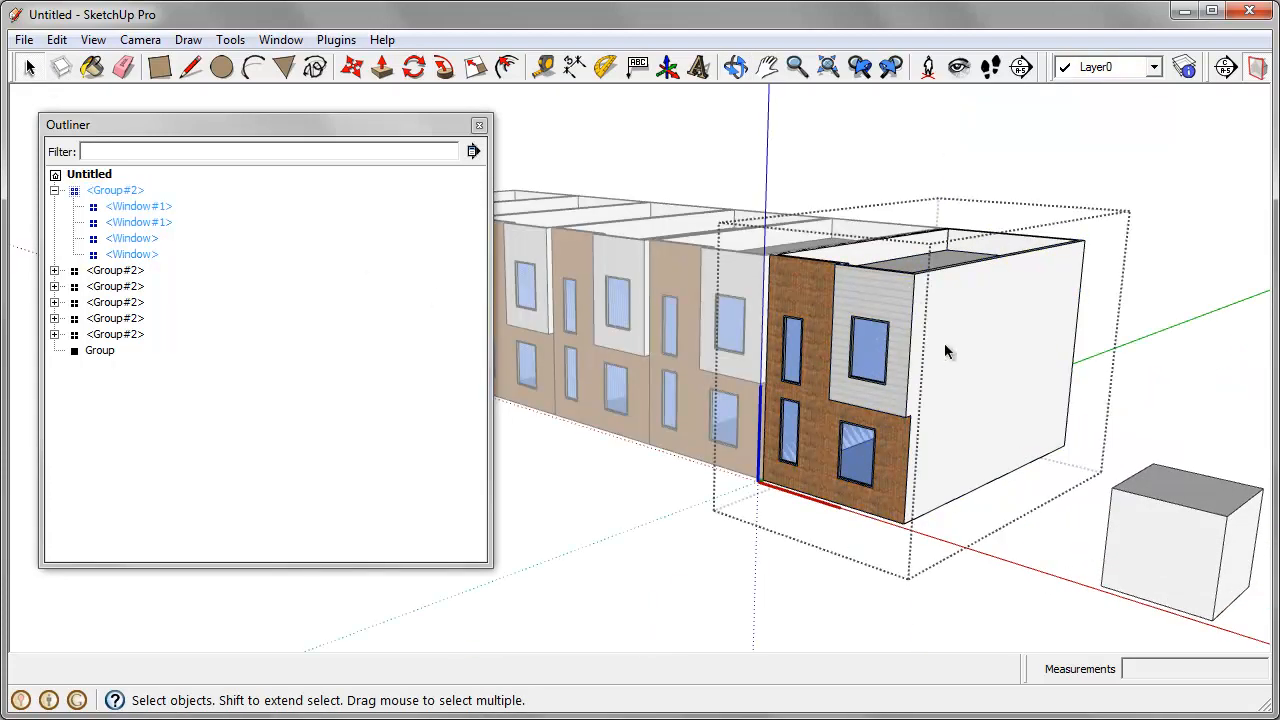
{"action": "double_click", "coordinate": [795, 343]}
{"action": "scroll", "coordinate": [808, 371], "scroll_direction": "up", "scroll_amount": 4}
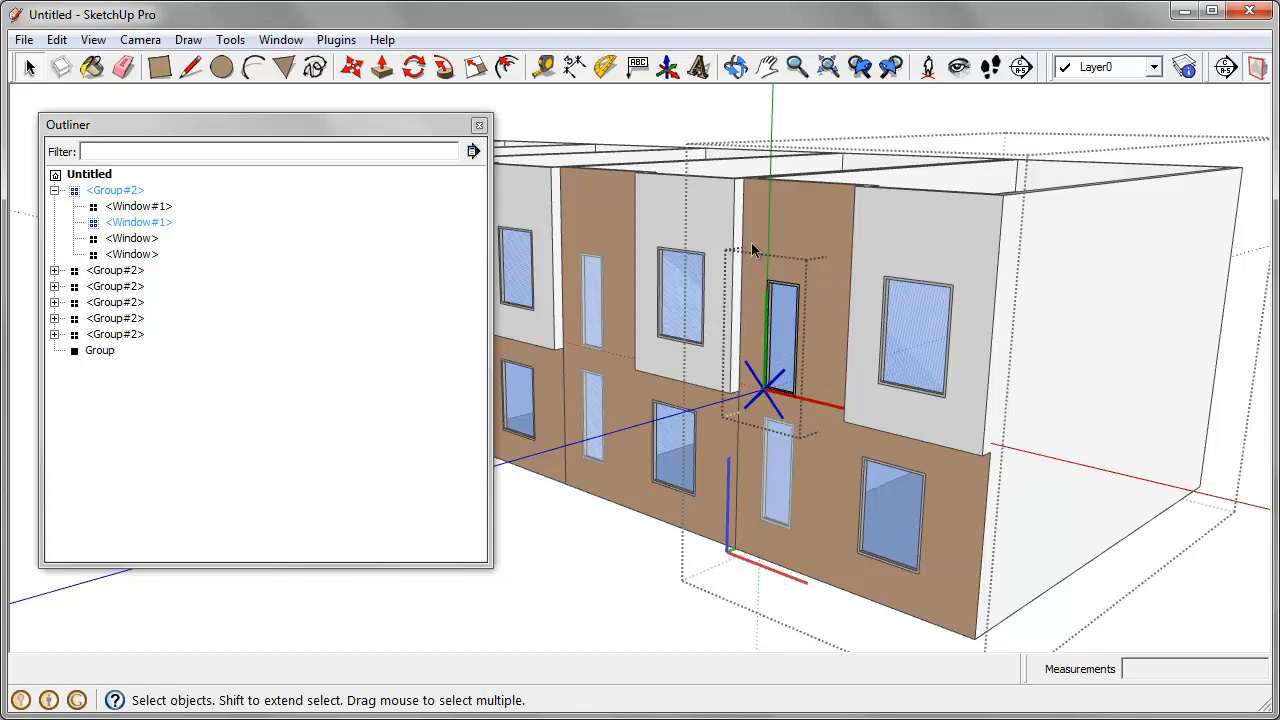
{"action": "middle_click_drag", "start_coordinate": [751, 250], "coordinate": [832, 300]}
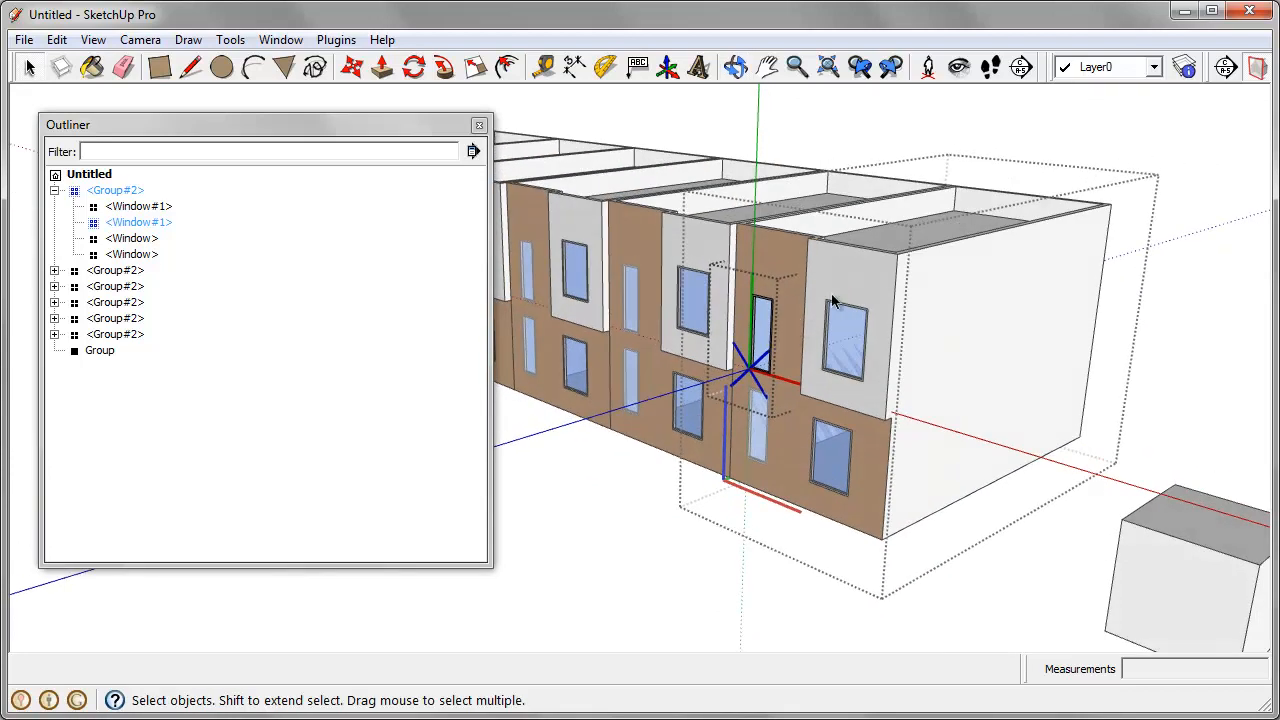
{"action": "key", "text": "Escape"}
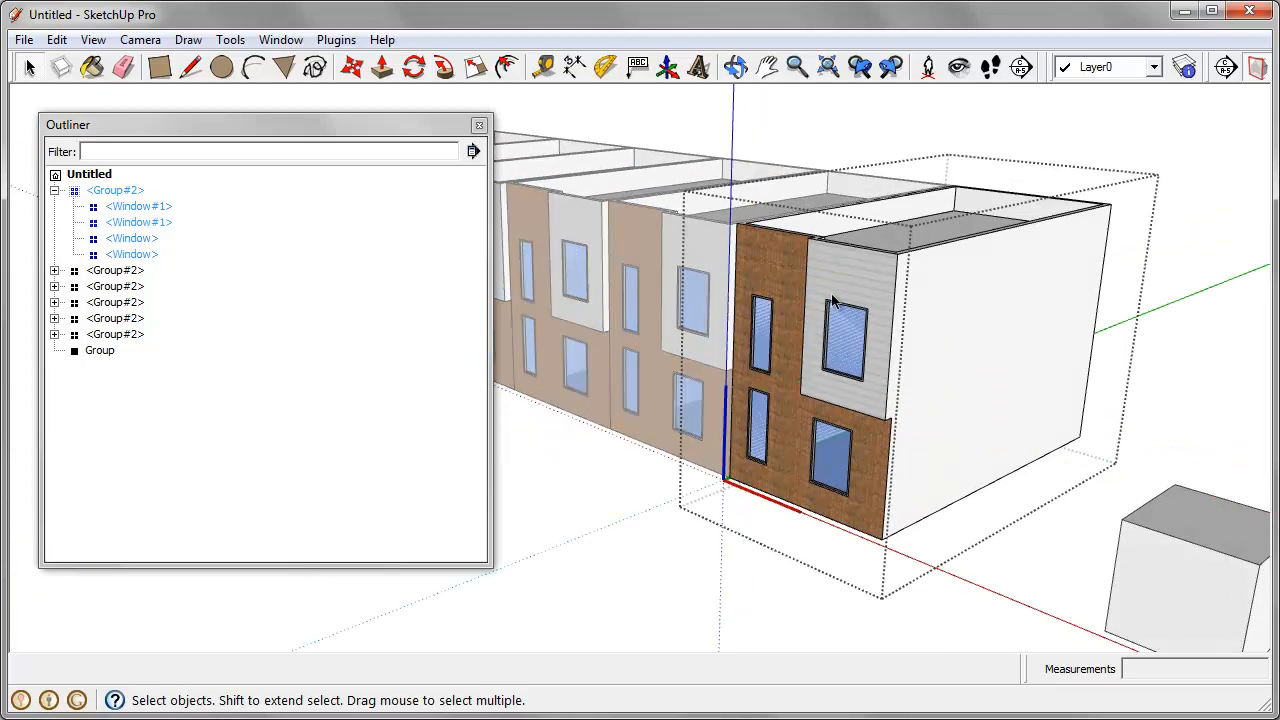
{"action": "key", "text": "Escape"}
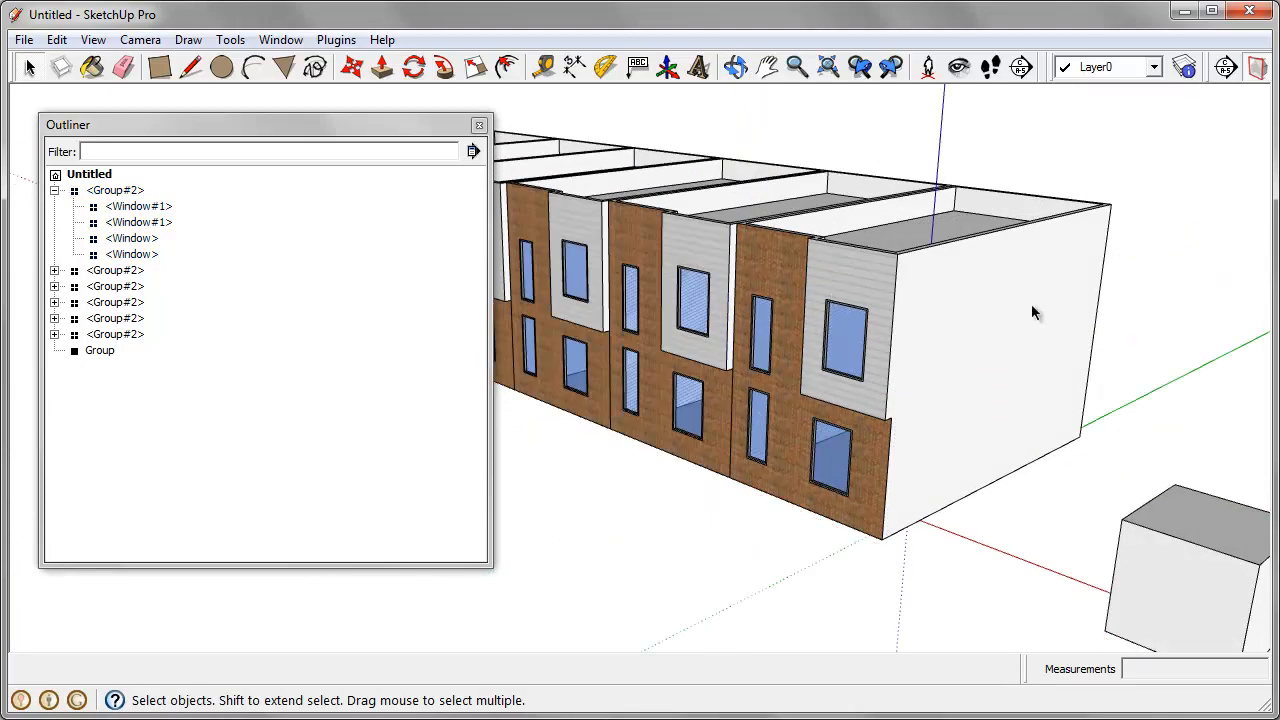
Step: Flip the second house from the near end of the row along Component's Red to mirror its facade
{"action": "scroll", "coordinate": [1038, 306], "scroll_direction": "down", "scroll_amount": 3}
{"action": "middle_click_drag", "start_coordinate": [1040, 304], "coordinate": [910, 460]}
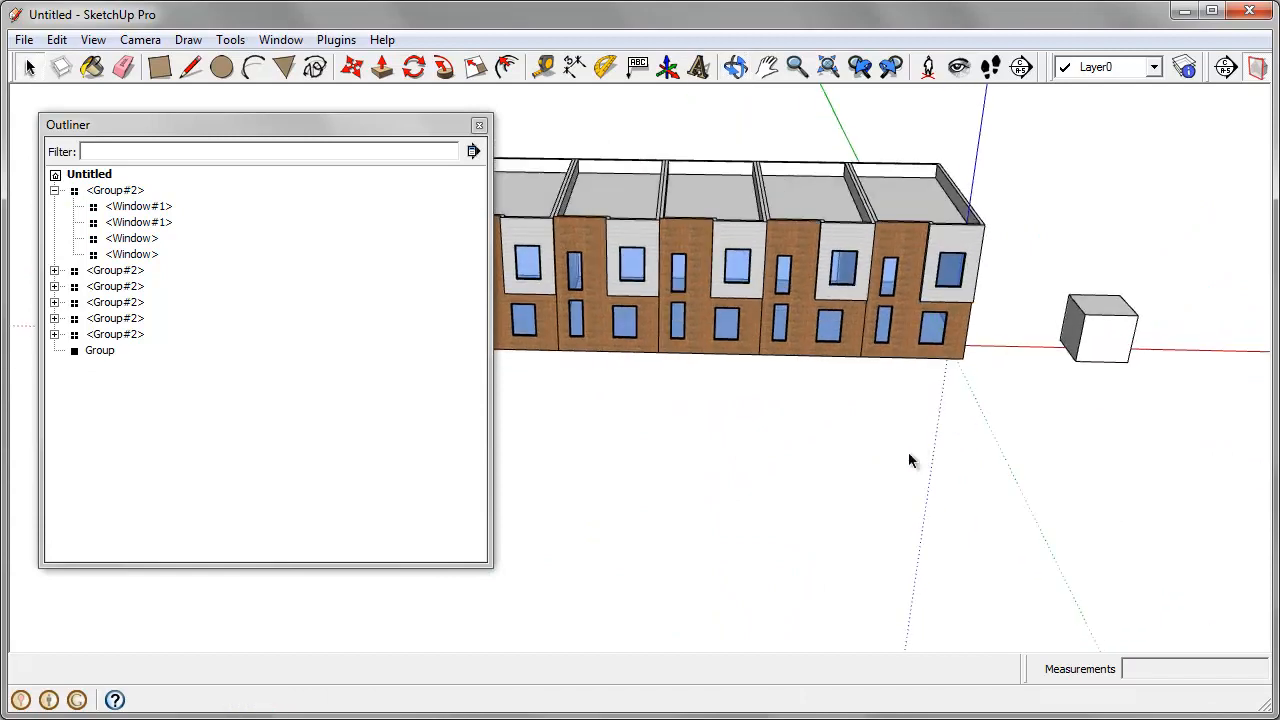
{"action": "scroll", "coordinate": [914, 306], "scroll_direction": "down", "scroll_amount": 2}
{"action": "middle_click_drag", "start_coordinate": [920, 312], "coordinate": [788, 274]}
{"action": "middle_click_drag", "start_coordinate": [898, 294], "coordinate": [898, 307]}
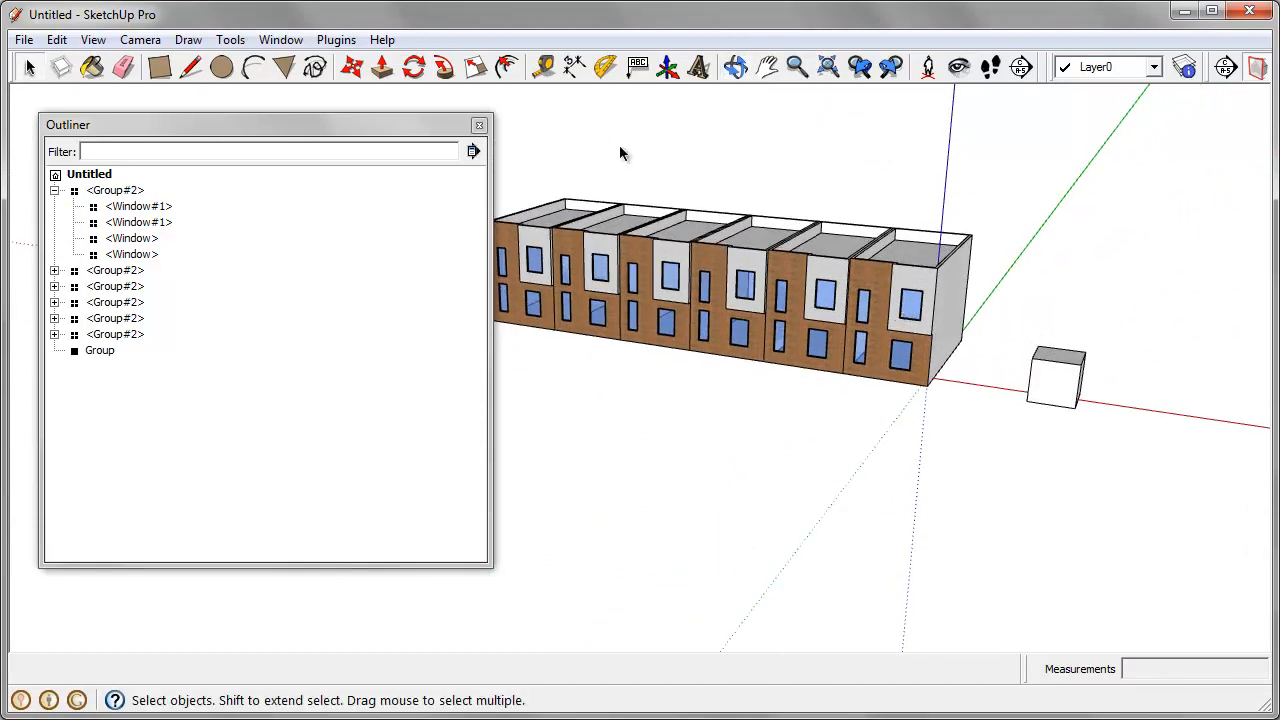
{"action": "middle_click_drag", "start_coordinate": [732, 385], "coordinate": [848, 436]}
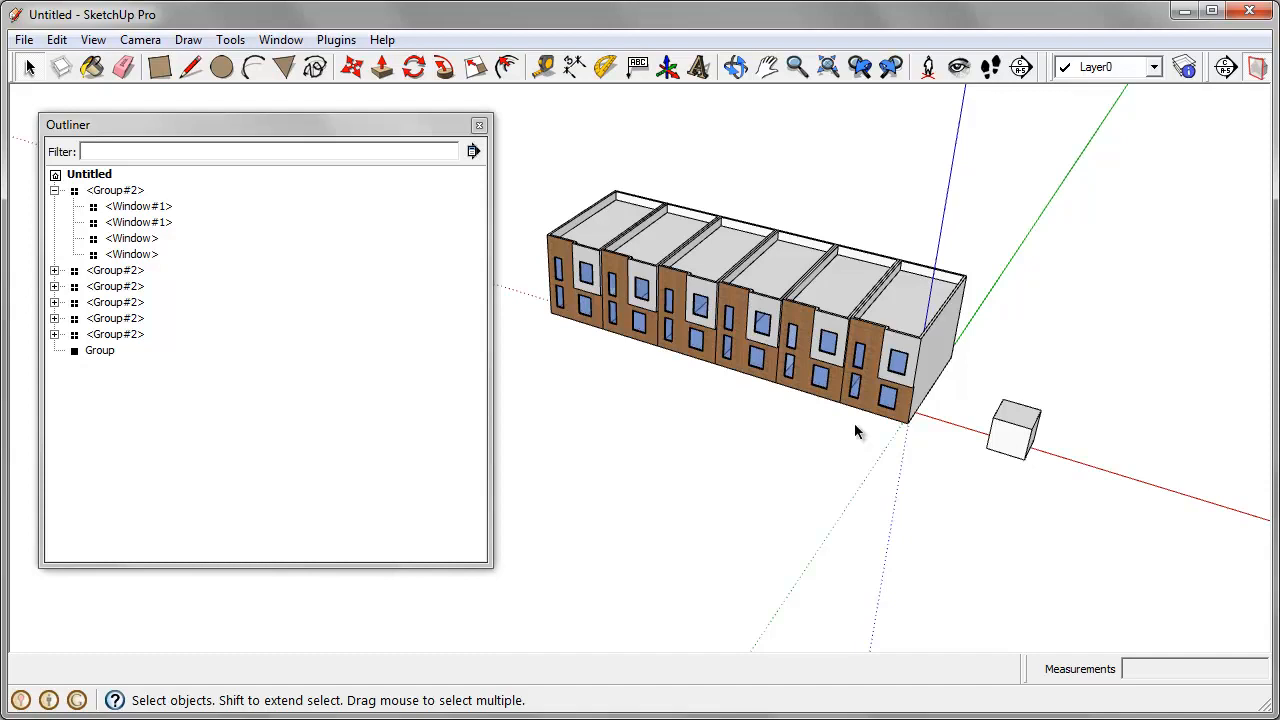
{"action": "middle_click_drag", "start_coordinate": [665, 484], "coordinate": [796, 313]}
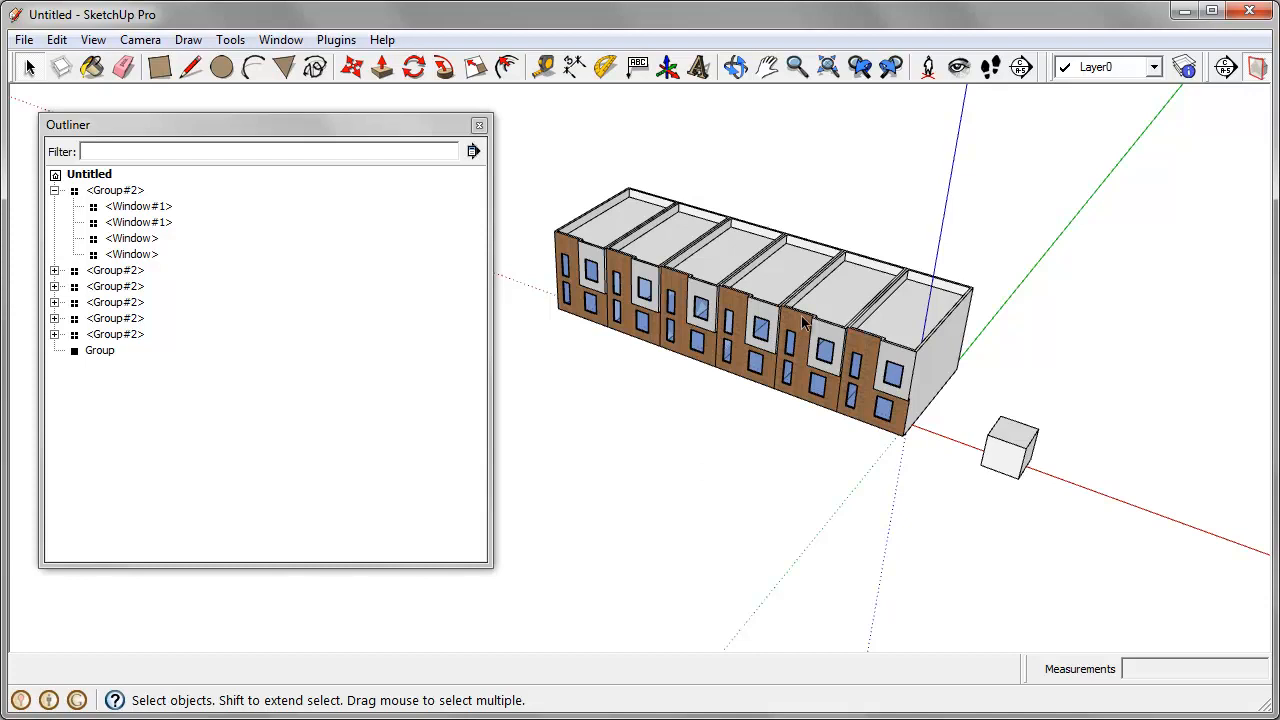
{"action": "right_click", "coordinate": [804, 322]}
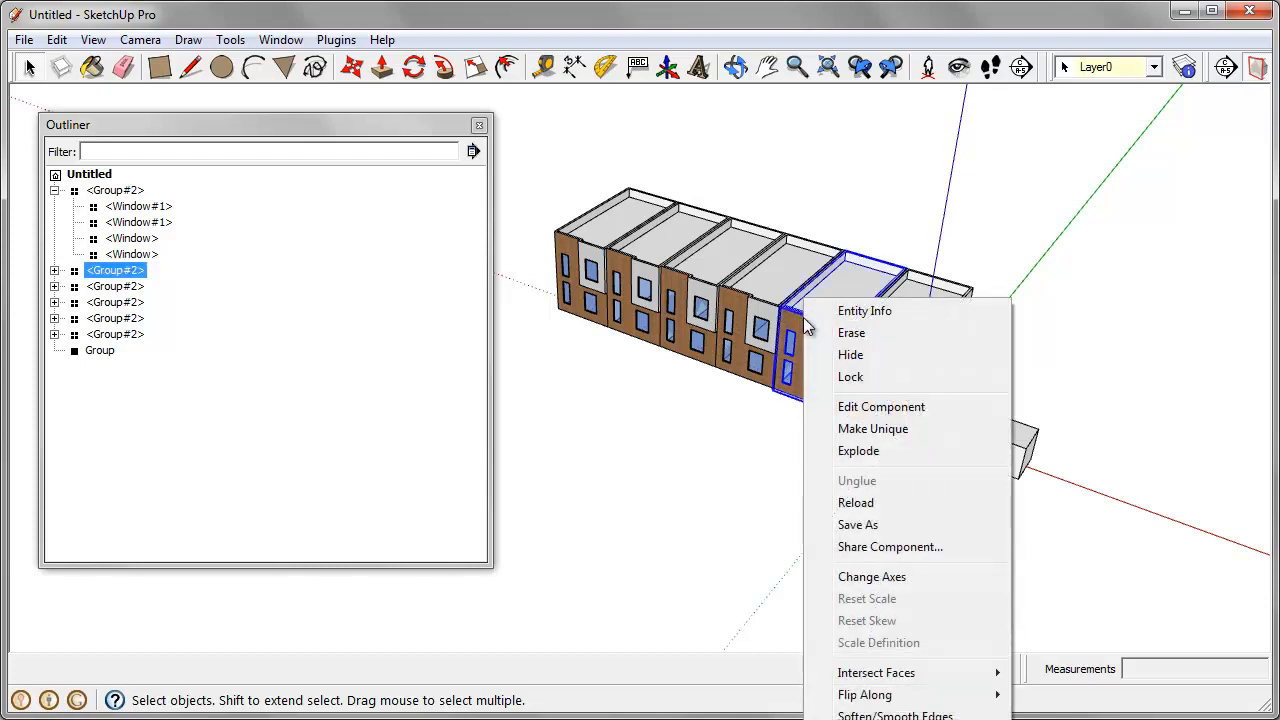
{"action": "mouse_move", "coordinate": [870, 694]}
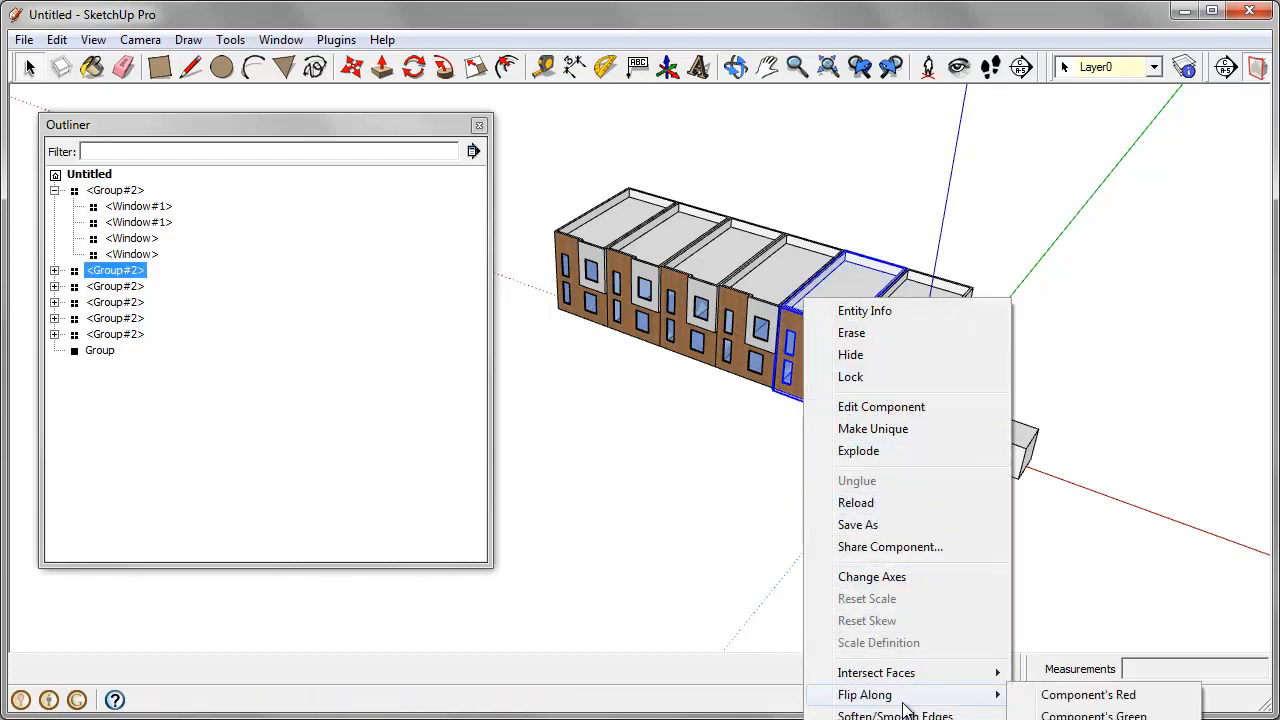
{"action": "left_click", "coordinate": [1088, 695]}
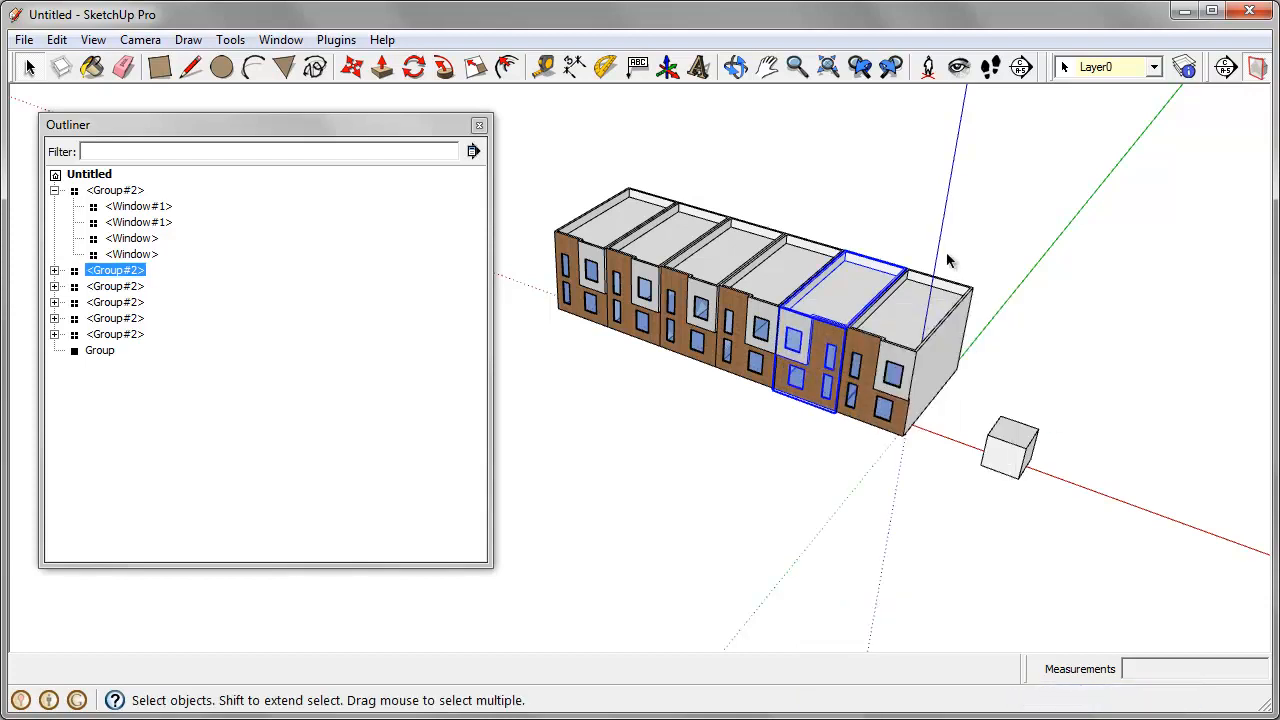
Step: Flip the second house from the far end of the row along Component's Red, and clear the selection
{"action": "right_click", "coordinate": [646, 276]}
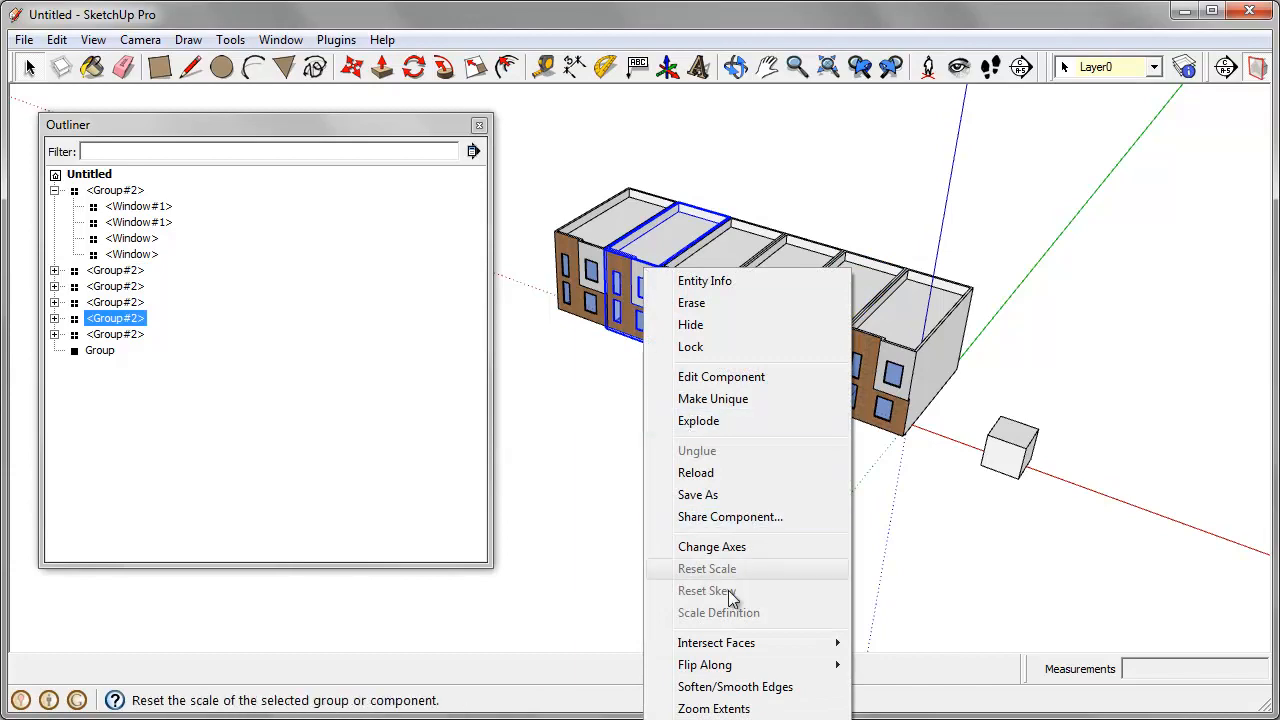
{"action": "mouse_move", "coordinate": [757, 665]}
{"action": "left_click", "coordinate": [931, 668]}
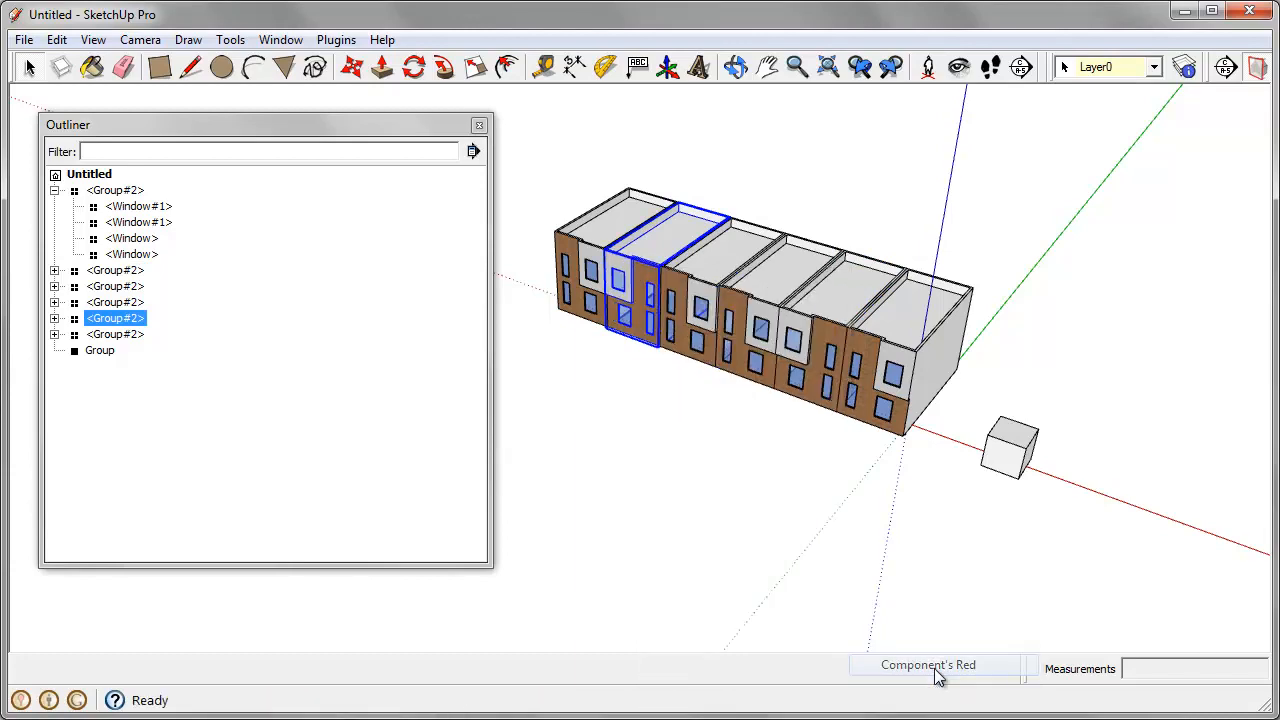
{"action": "middle_click_drag", "start_coordinate": [666, 469], "coordinate": [938, 418]}
{"action": "scroll", "coordinate": [706, 330], "scroll_direction": "up", "scroll_amount": 4}
{"action": "middle_click_drag", "start_coordinate": [705, 331], "coordinate": [965, 274]}
{"action": "scroll", "coordinate": [993, 319], "scroll_direction": "down", "scroll_amount": 1}
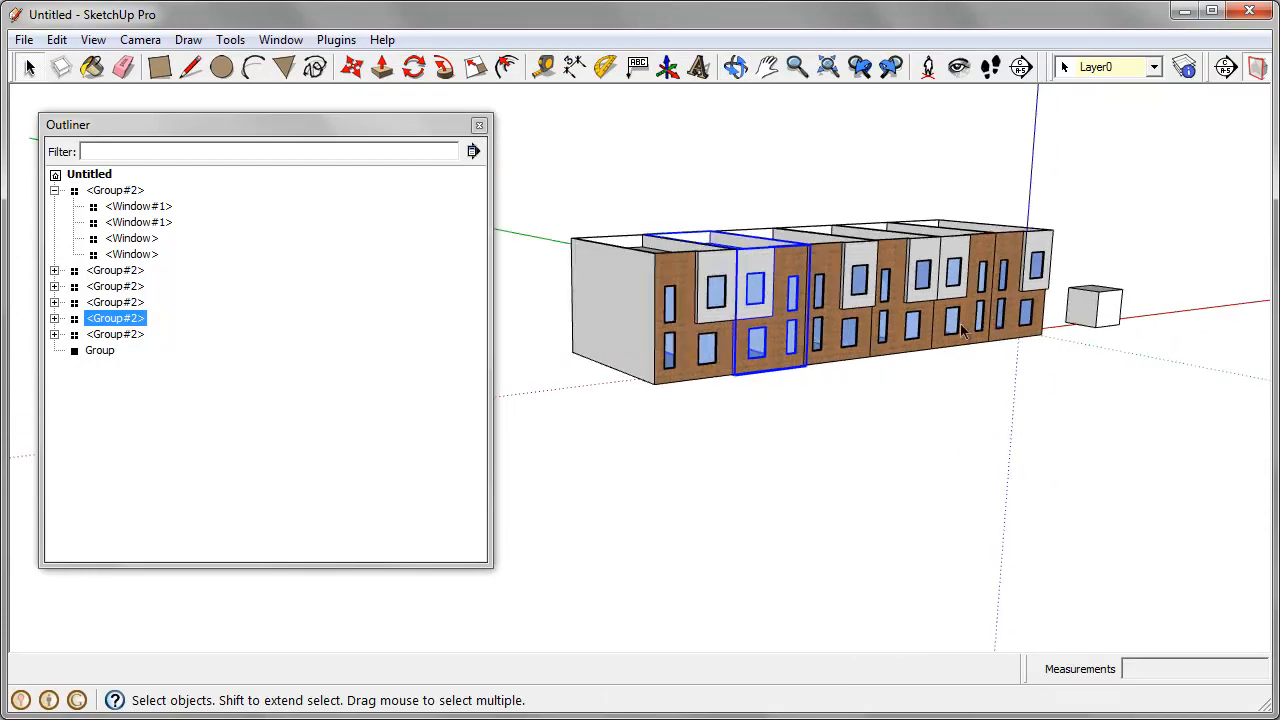
{"action": "left_click", "coordinate": [975, 446]}
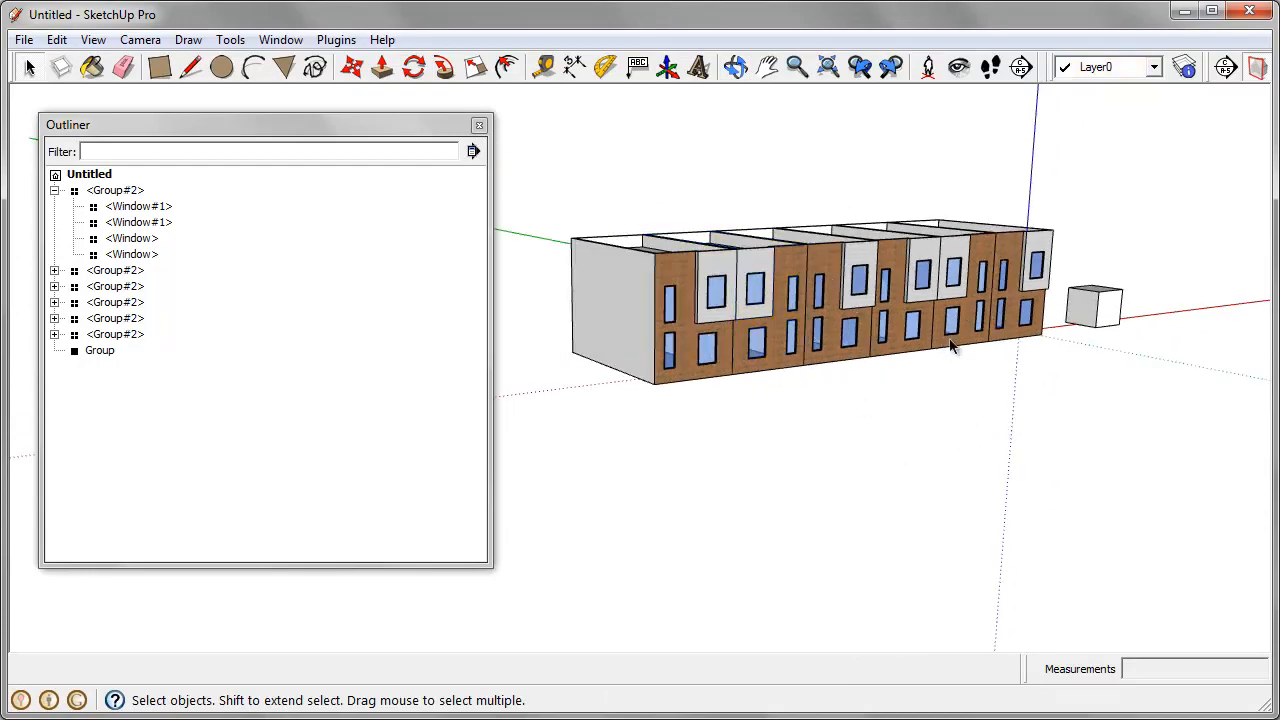
Step: Group all six houses of the row and convert that group into a component
{"action": "middle_click_drag", "start_coordinate": [950, 340], "coordinate": [890, 390]}
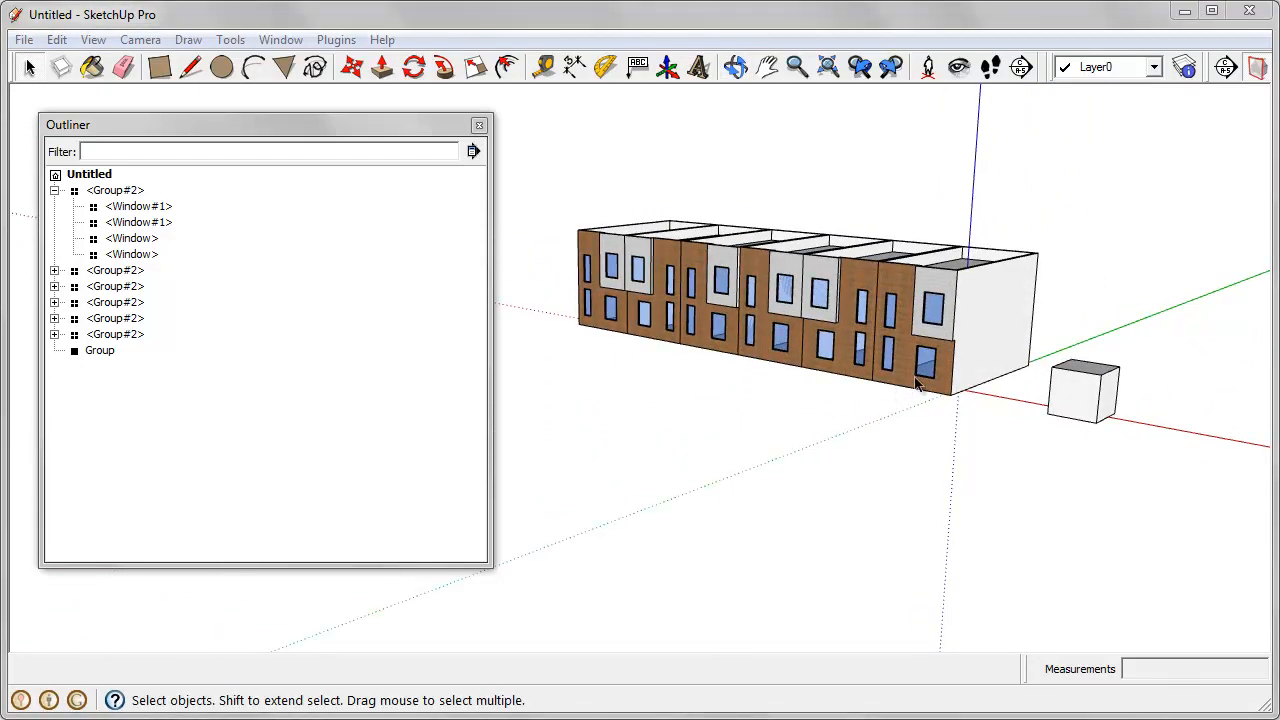
{"action": "middle_click_drag", "start_coordinate": [918, 385], "coordinate": [1000, 395]}
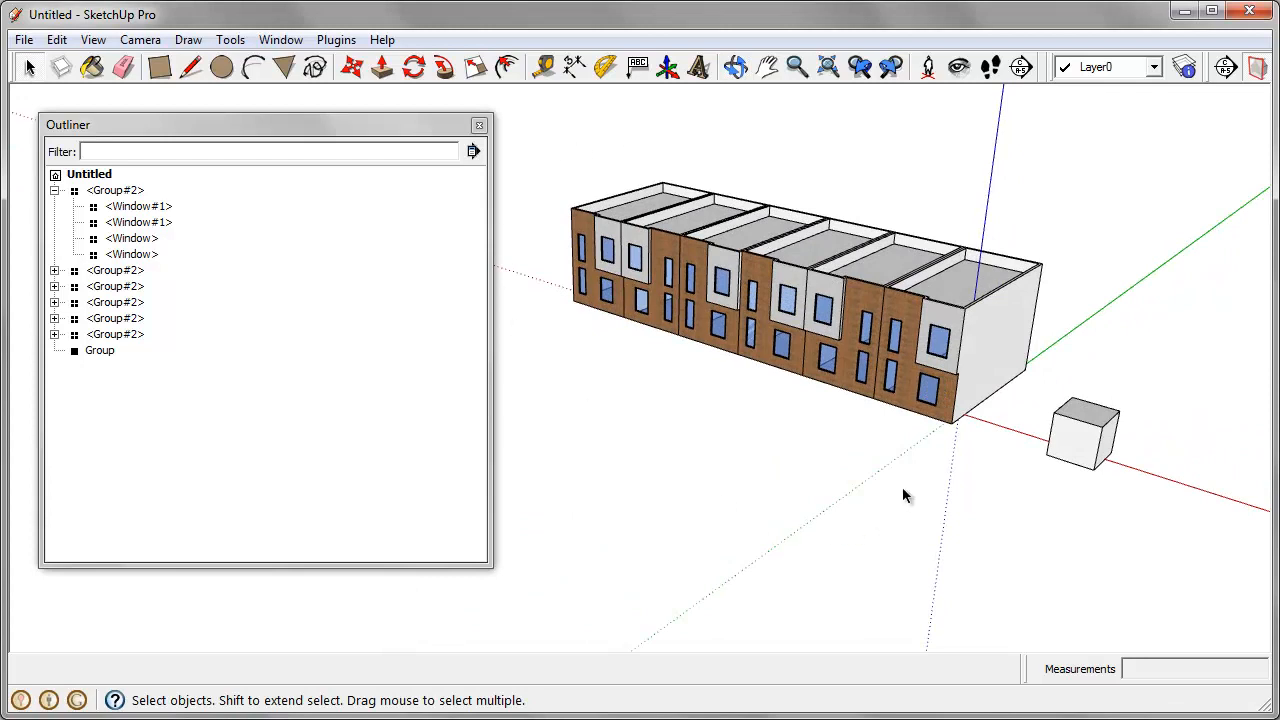
{"action": "middle_click_drag", "start_coordinate": [903, 491], "coordinate": [937, 350]}
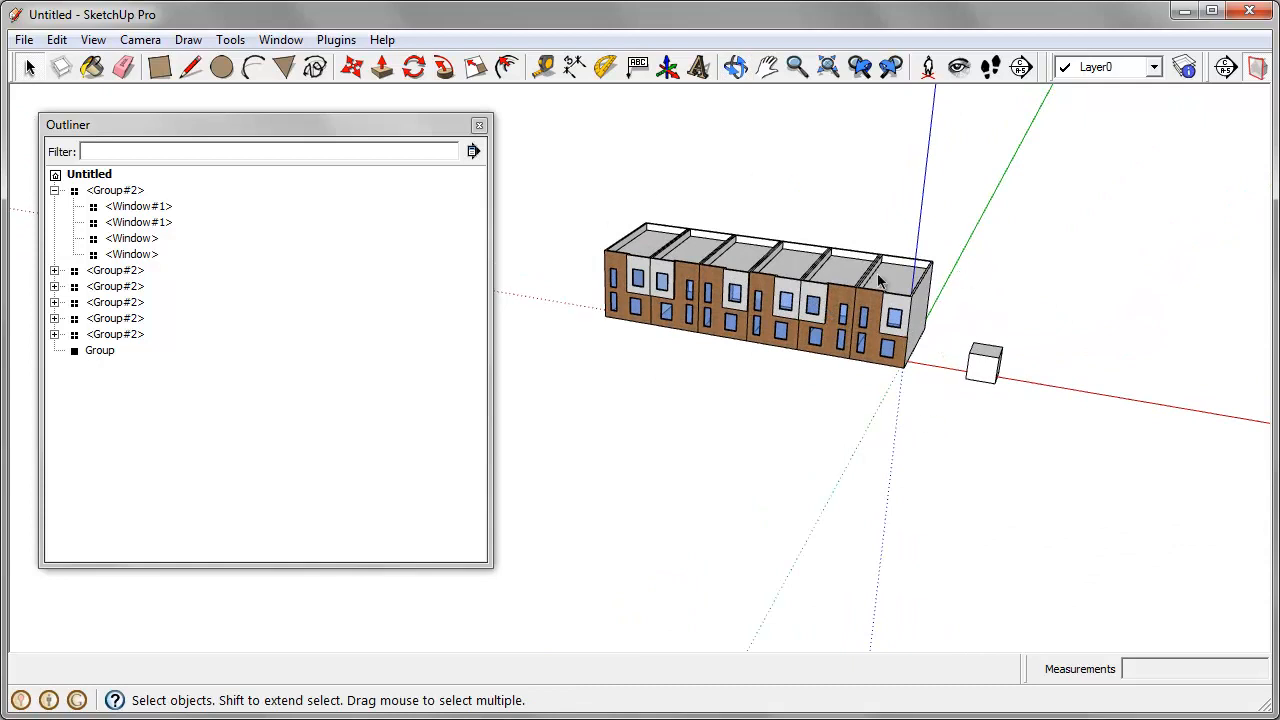
{"action": "middle_click_drag", "start_coordinate": [880, 283], "coordinate": [866, 391]}
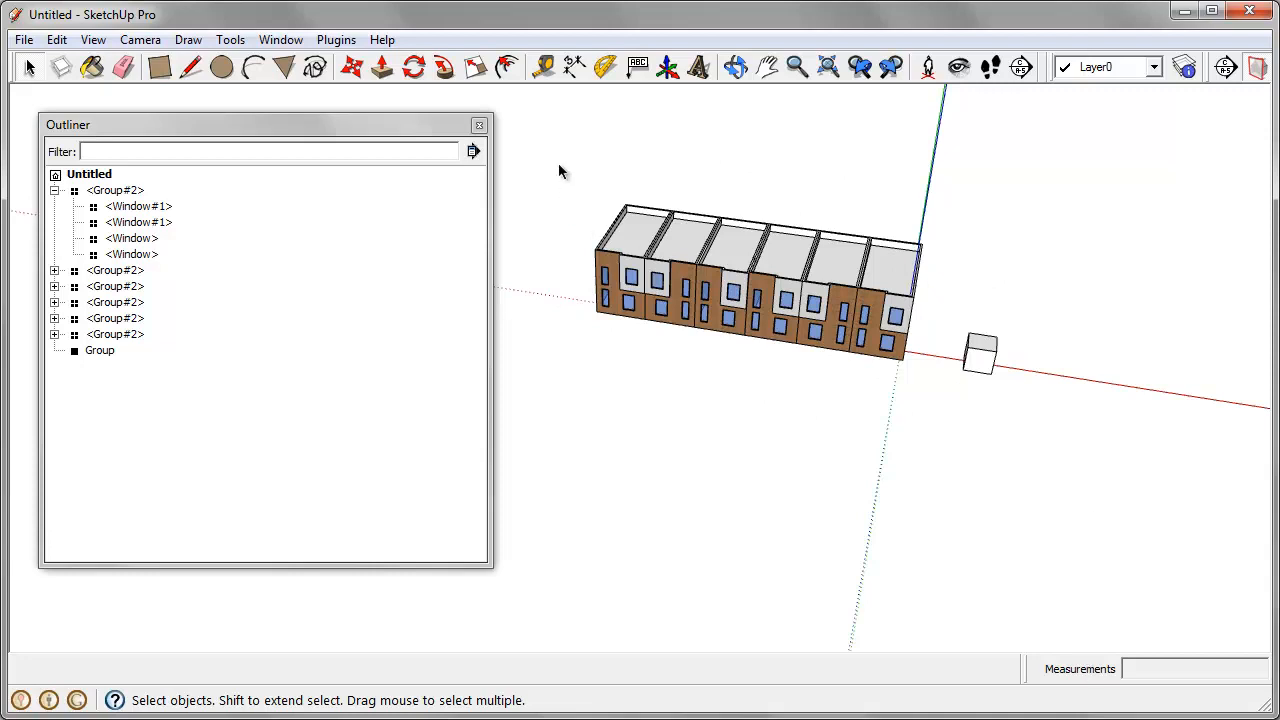
{"action": "left_click_drag", "start_coordinate": [560, 171], "coordinate": [944, 445]}
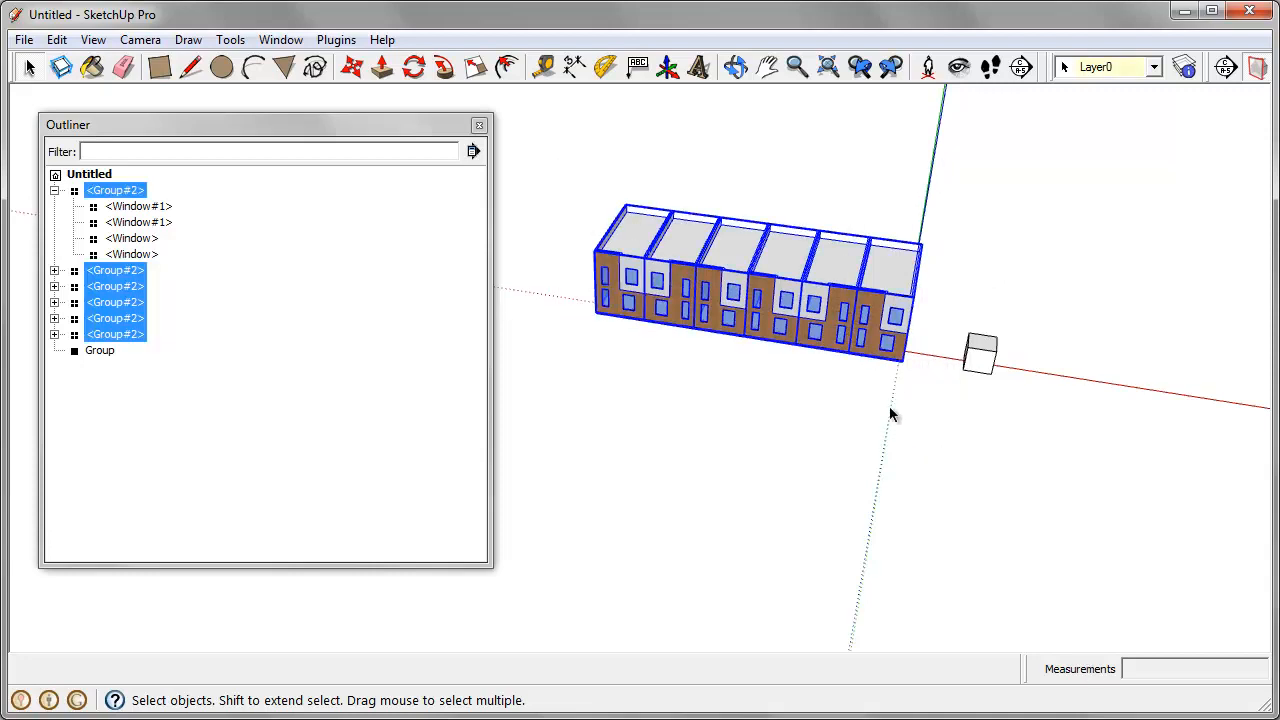
{"action": "right_click", "coordinate": [792, 295]}
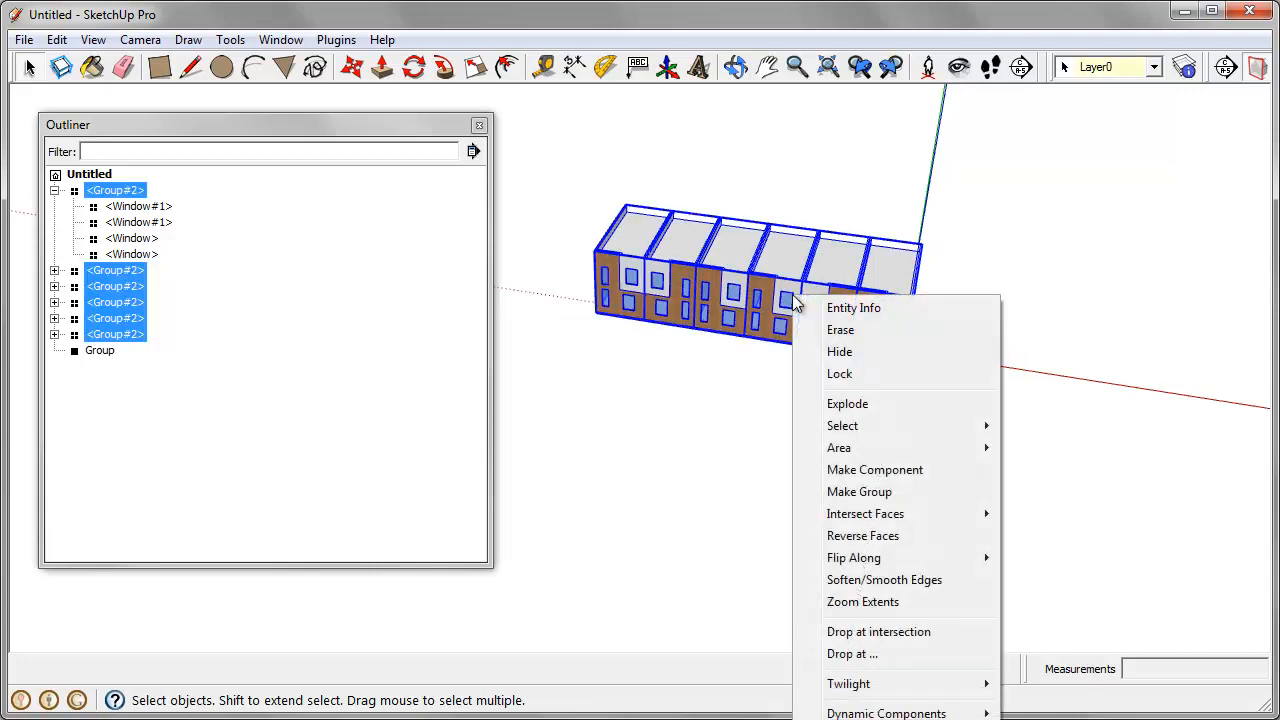
{"action": "left_click", "coordinate": [921, 498]}
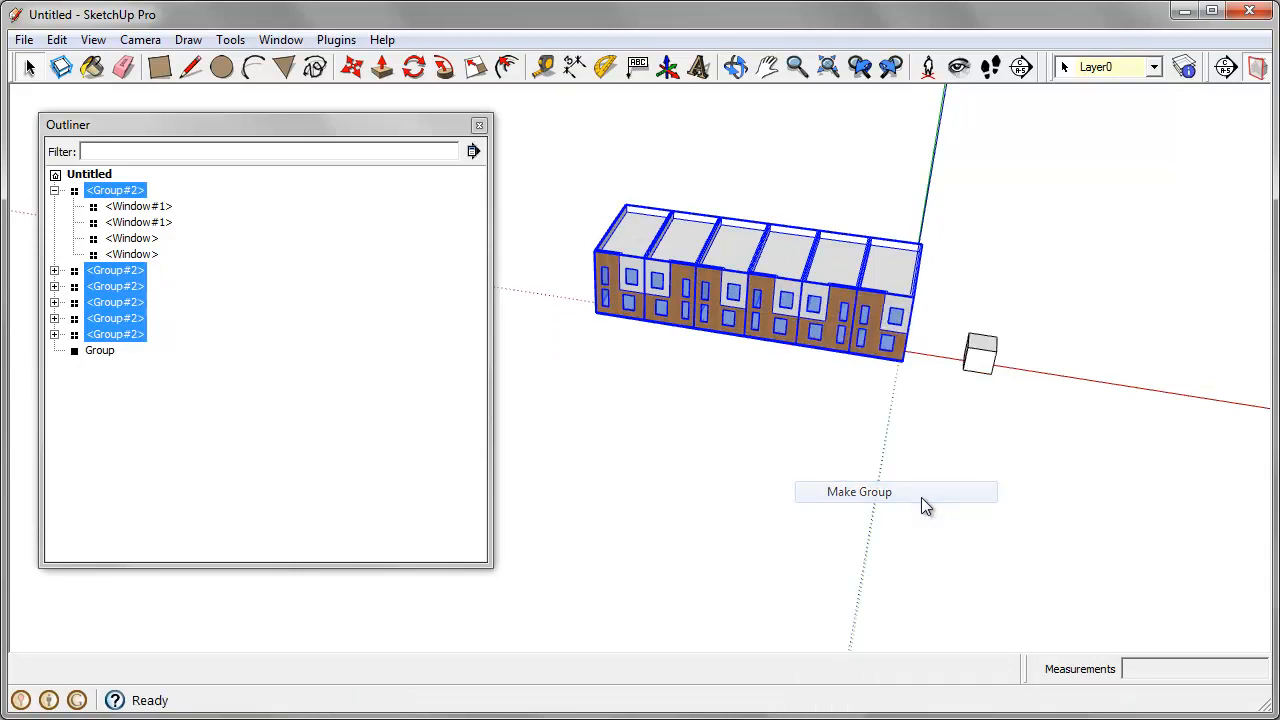
{"action": "right_click", "coordinate": [758, 274]}
{"action": "left_click", "coordinate": [846, 420]}
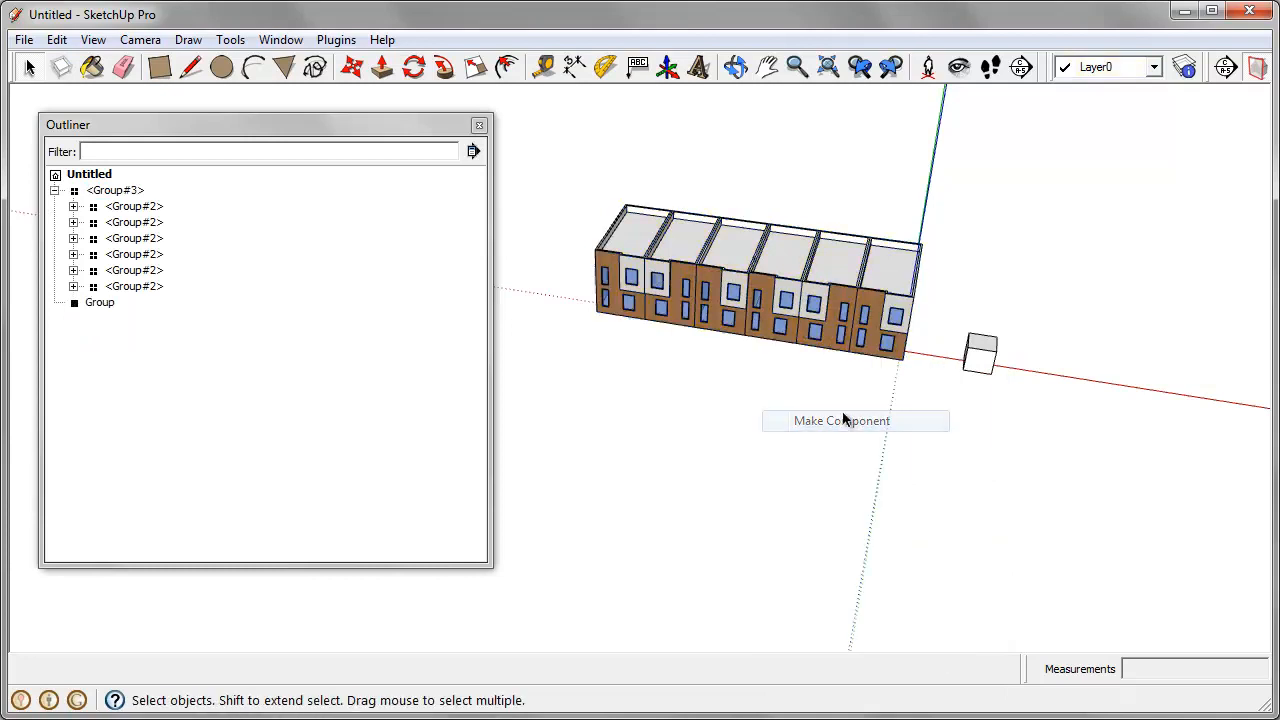
Step: Move a copy of the whole row component along the green axis, leaving a street-like gap in front of the original row
{"action": "middle_click_drag", "start_coordinate": [846, 420], "coordinate": [708, 440]}
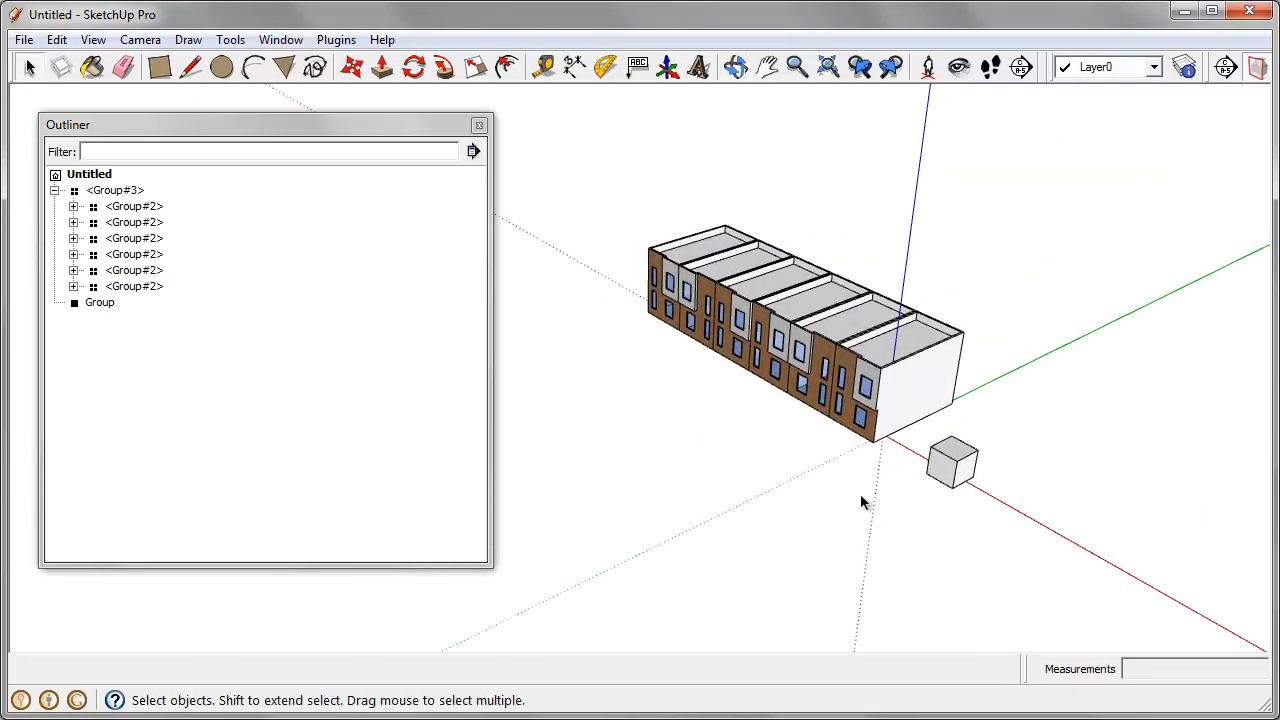
{"action": "key", "text": "m"}
{"action": "key", "text": "ctrl"}
{"action": "left_click", "coordinate": [920, 380]}
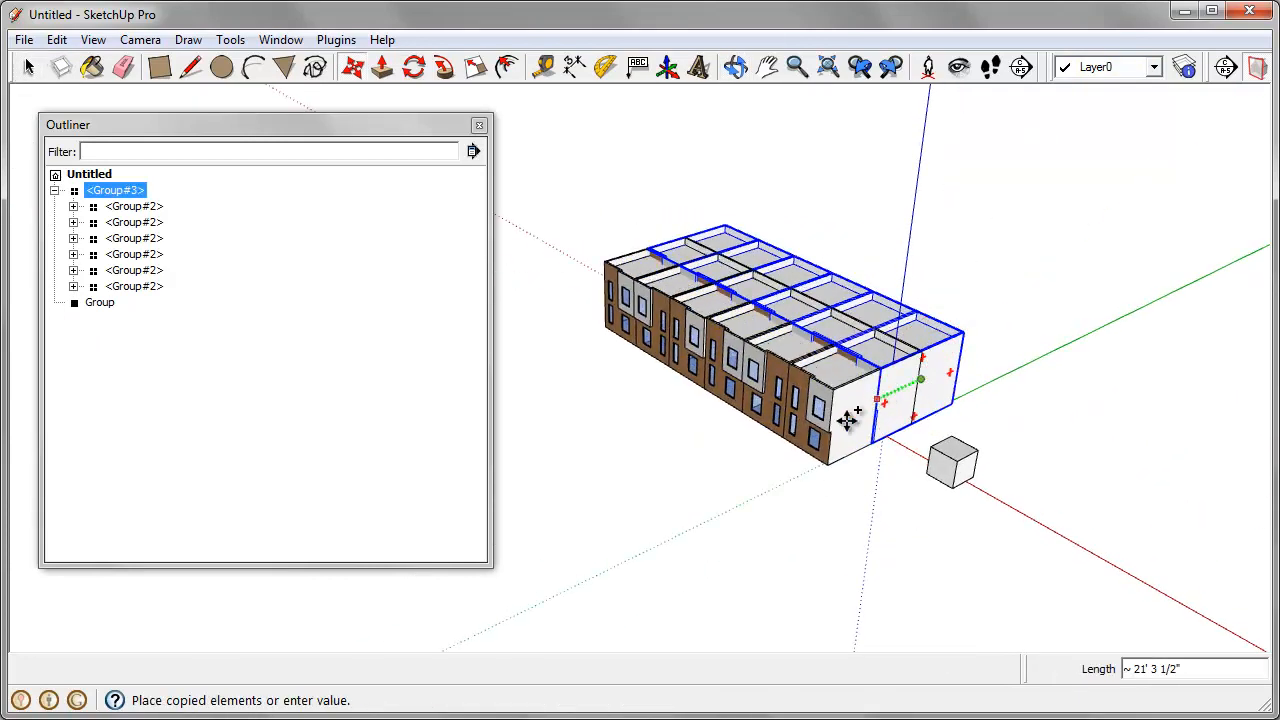
{"action": "left_click", "coordinate": [723, 481]}
{"action": "scroll", "coordinate": [722, 480], "scroll_direction": "down", "scroll_amount": 1}
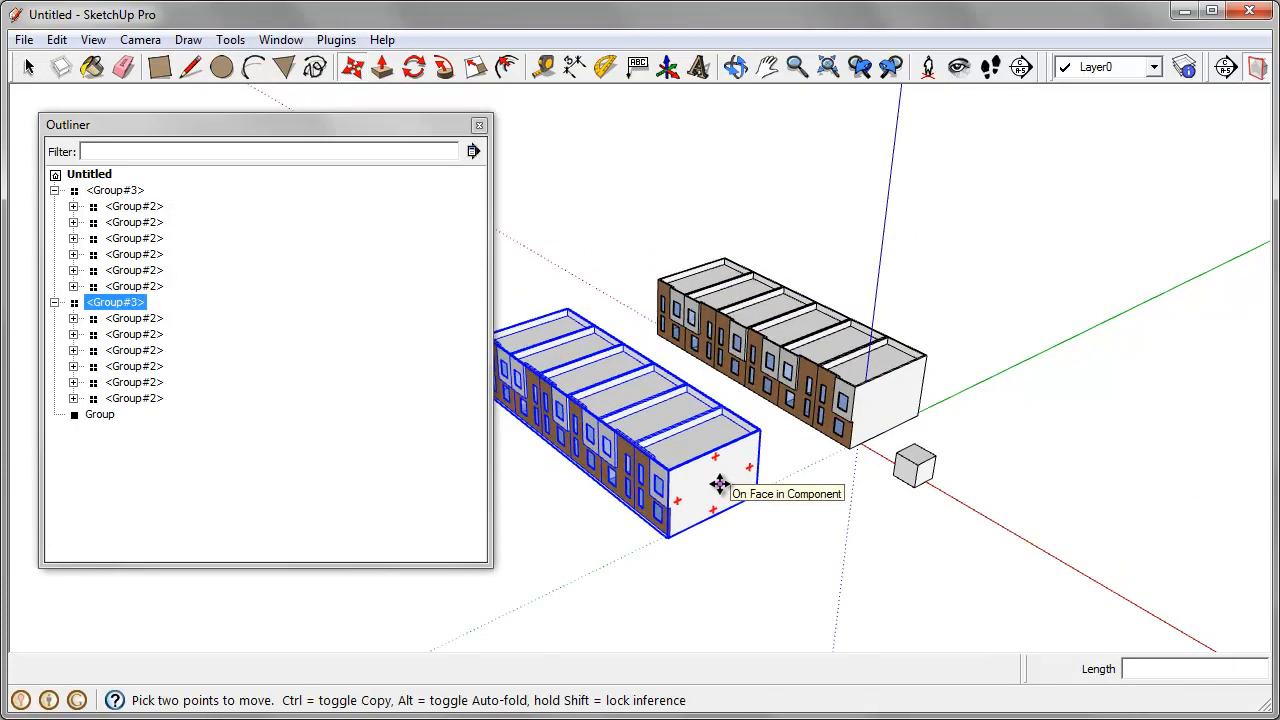
{"action": "key", "text": "Escape"}
Step: Flip the copied row along Component's Green so its facades face the original row
{"action": "middle_click_drag", "start_coordinate": [735, 600], "coordinate": [846, 583]}
{"action": "right_click", "coordinate": [690, 422]}
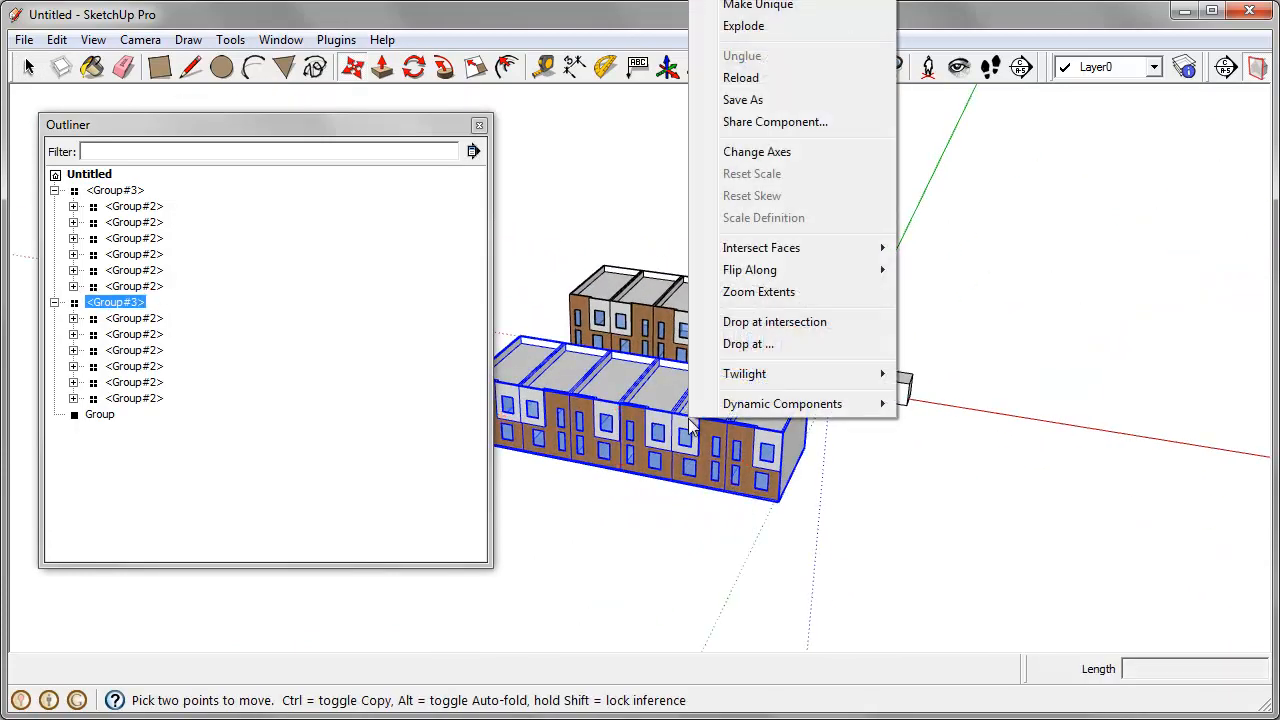
{"action": "left_click", "coordinate": [975, 269]}
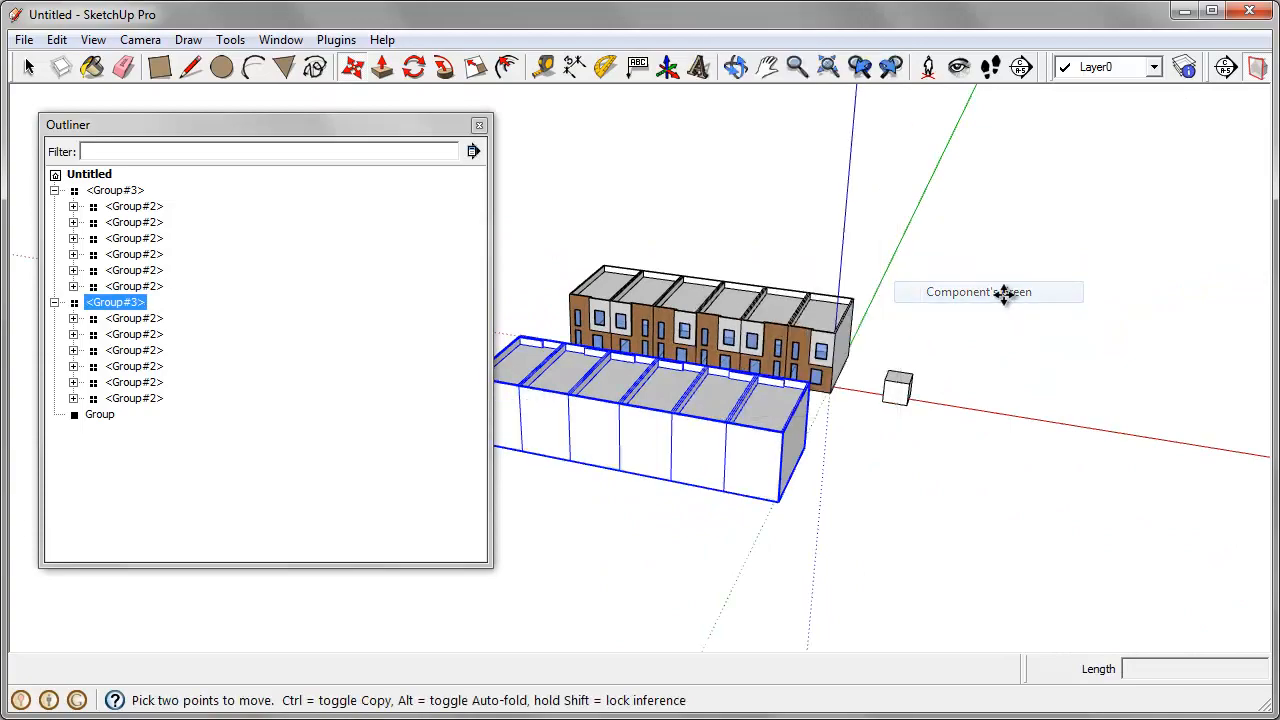
{"action": "middle_click_drag", "start_coordinate": [1020, 415], "coordinate": [375, 509]}
{"action": "middle_click_drag", "start_coordinate": [831, 431], "coordinate": [944, 420], "text": "shift"}
{"action": "scroll", "coordinate": [691, 409], "scroll_direction": "up", "scroll_amount": 3}
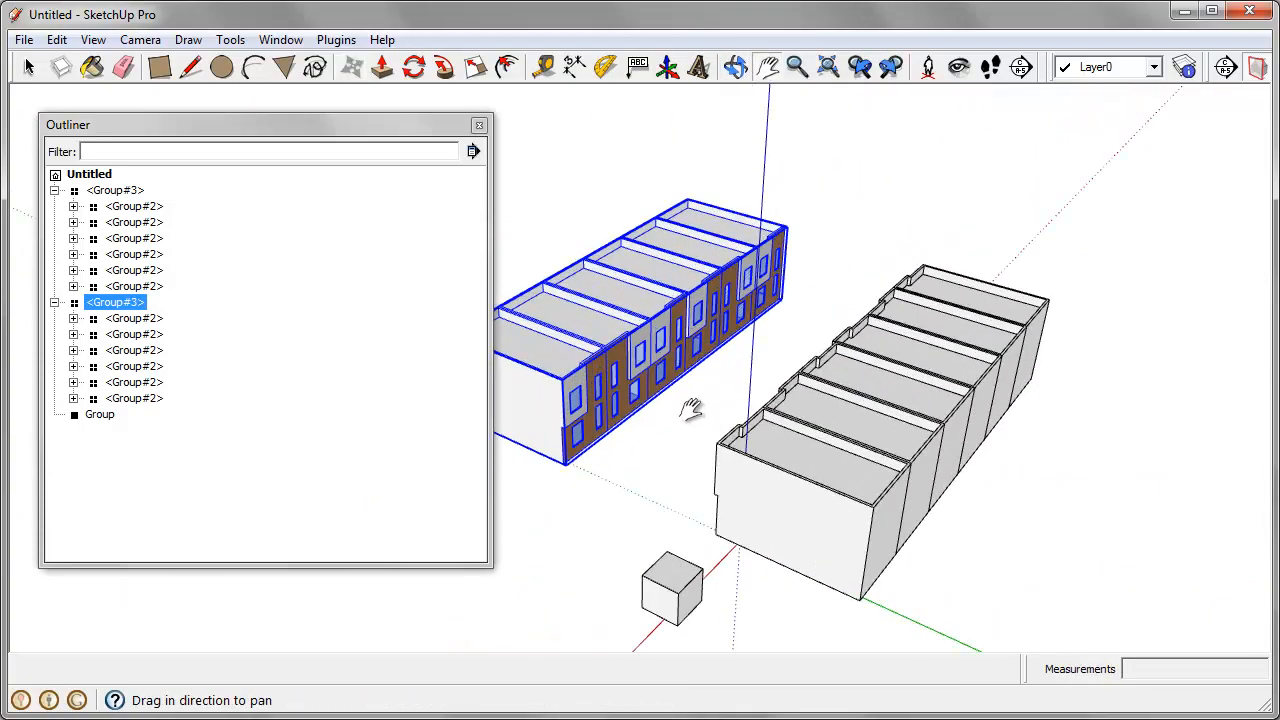
Step: Move the flipped row copy farther away from the original row along the green axis to widen the street
{"action": "middle_click_drag", "start_coordinate": [692, 410], "coordinate": [645, 480]}
{"action": "key", "text": "m"}
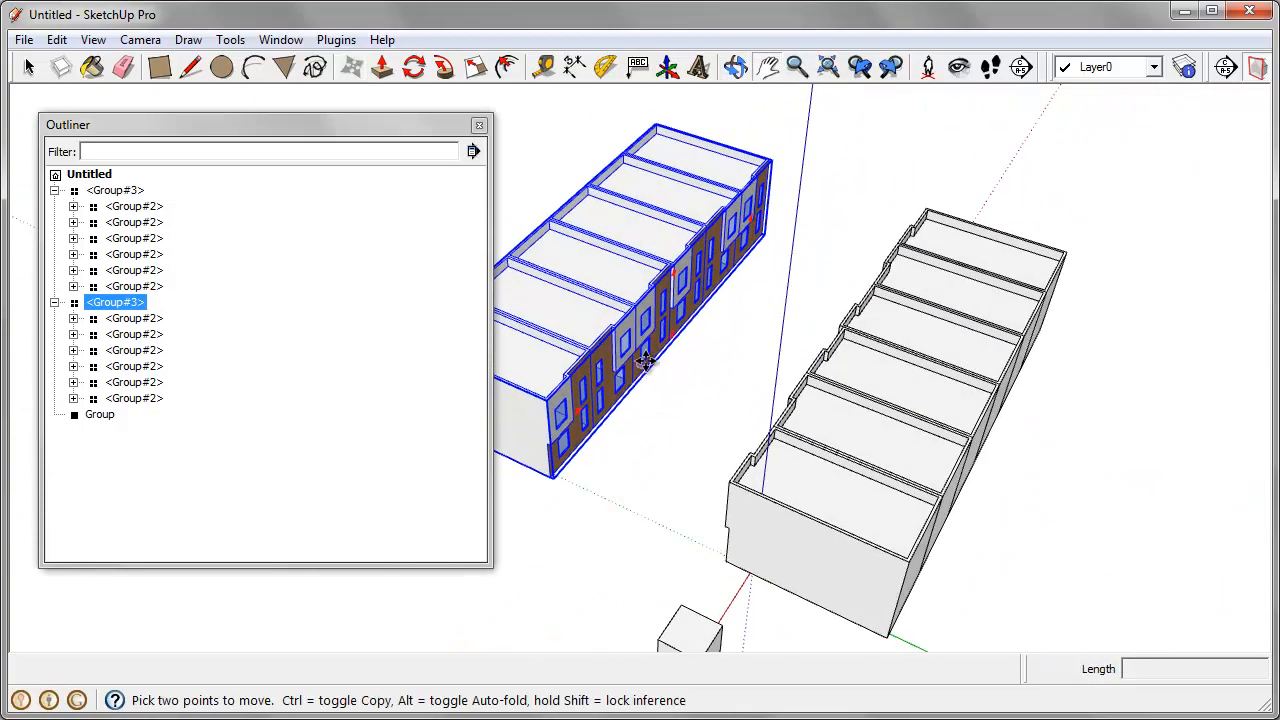
{"action": "left_click", "coordinate": [586, 331]}
{"action": "scroll", "coordinate": [812, 336], "scroll_direction": "down", "scroll_amount": 3}
{"action": "middle_click_drag", "start_coordinate": [814, 337], "coordinate": [794, 363]}
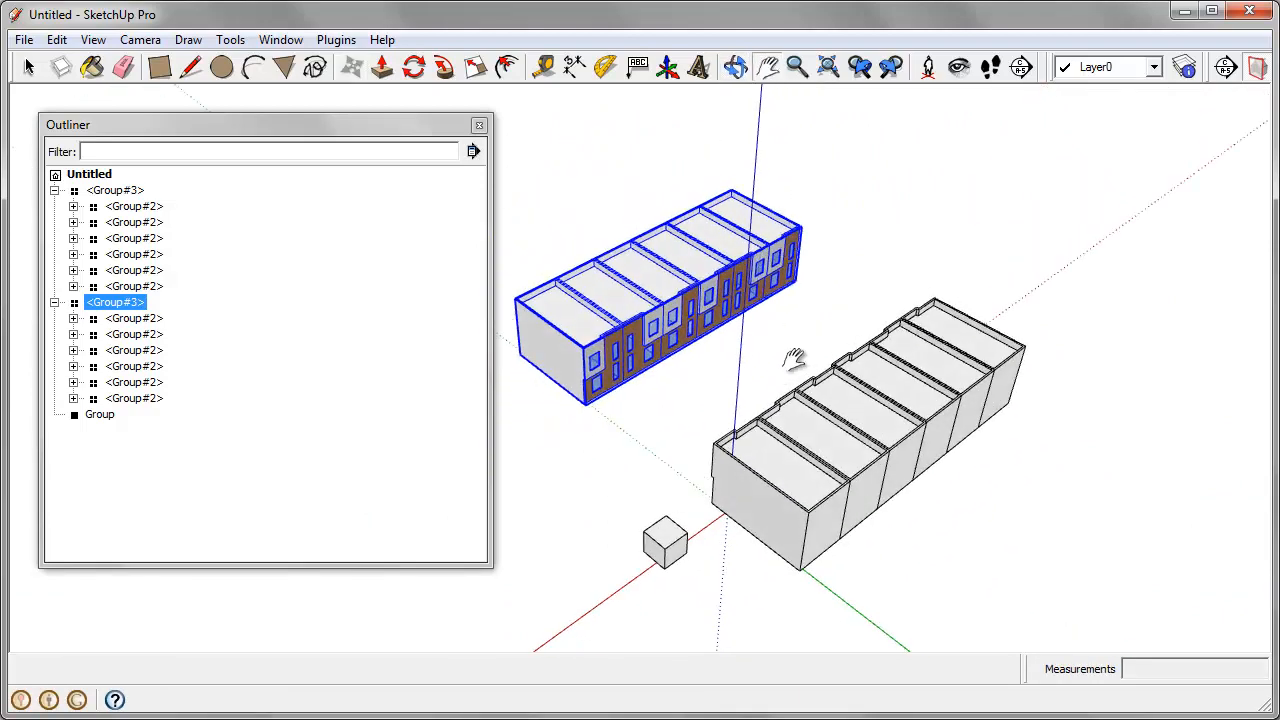
Step: Select both facing rows and place a copy of the pair along the red axis, leaving a gap between the blocks
{"action": "key", "text": "space"}
{"action": "left_click", "coordinate": [845, 418], "text": "shift"}
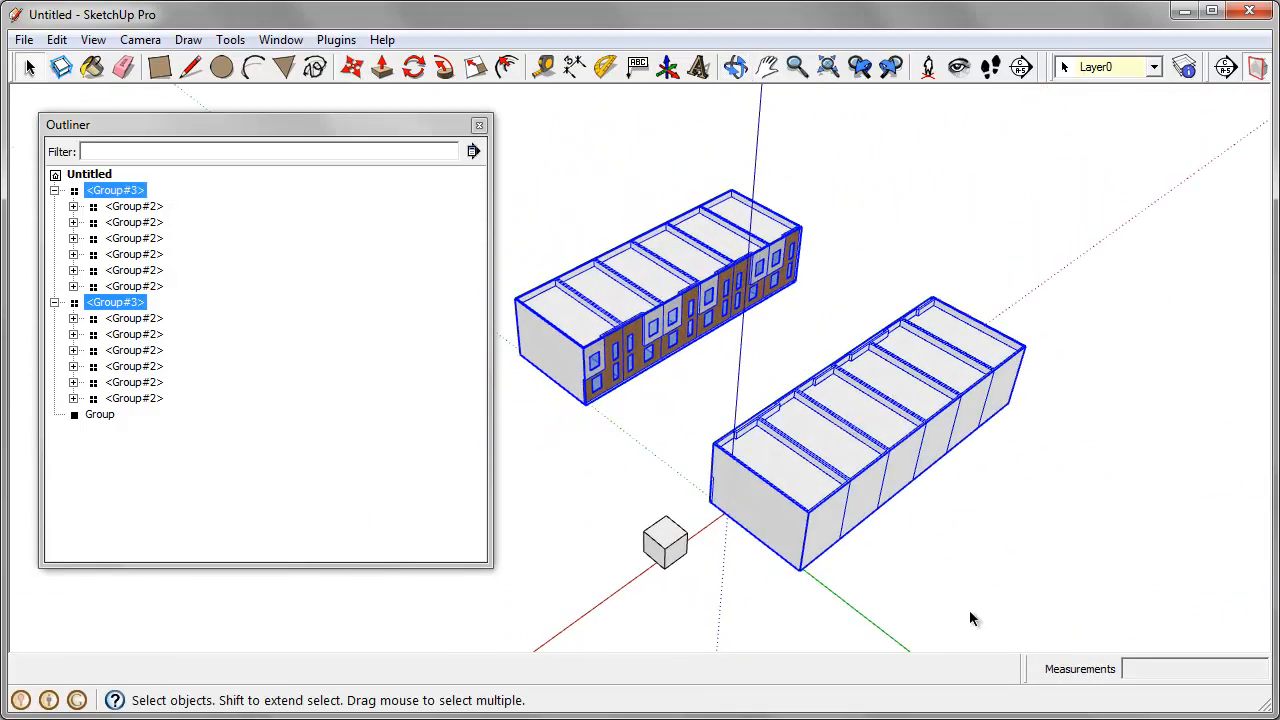
{"action": "key", "text": "m"}
{"action": "key", "text": "ctrl"}
{"action": "left_click", "coordinate": [980, 537]}
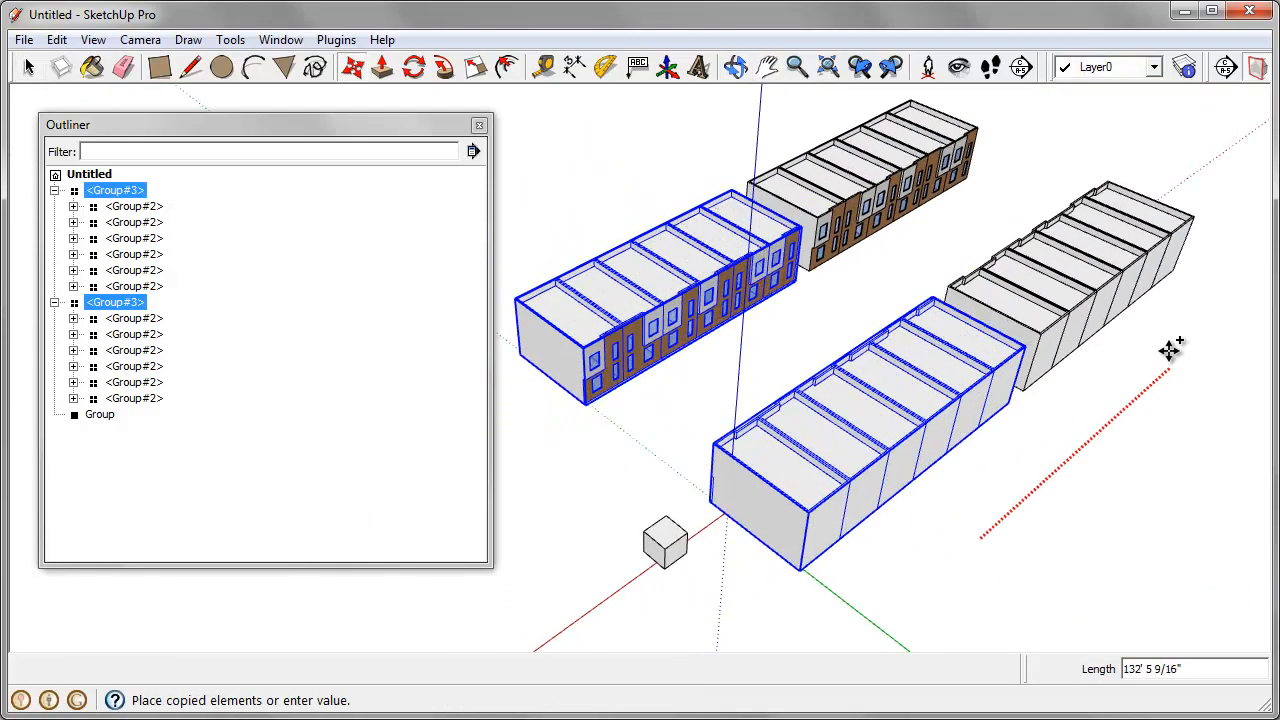
{"action": "left_click", "coordinate": [1214, 300]}
Step: Open the first copied row component for editing and try moving its end house about 10' out of the row along the red axis
{"action": "middle_click_drag", "start_coordinate": [1129, 477], "coordinate": [1006, 423]}
{"action": "key", "text": "space"}
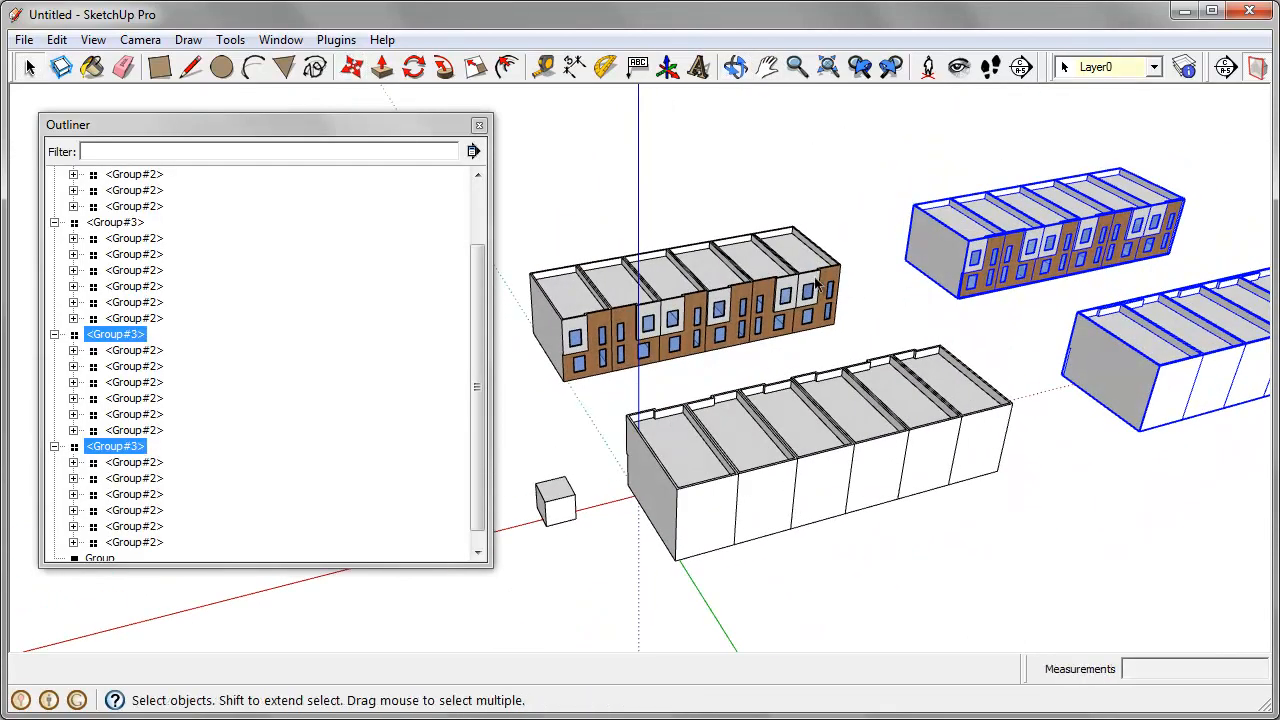
{"action": "double_click", "coordinate": [815, 285]}
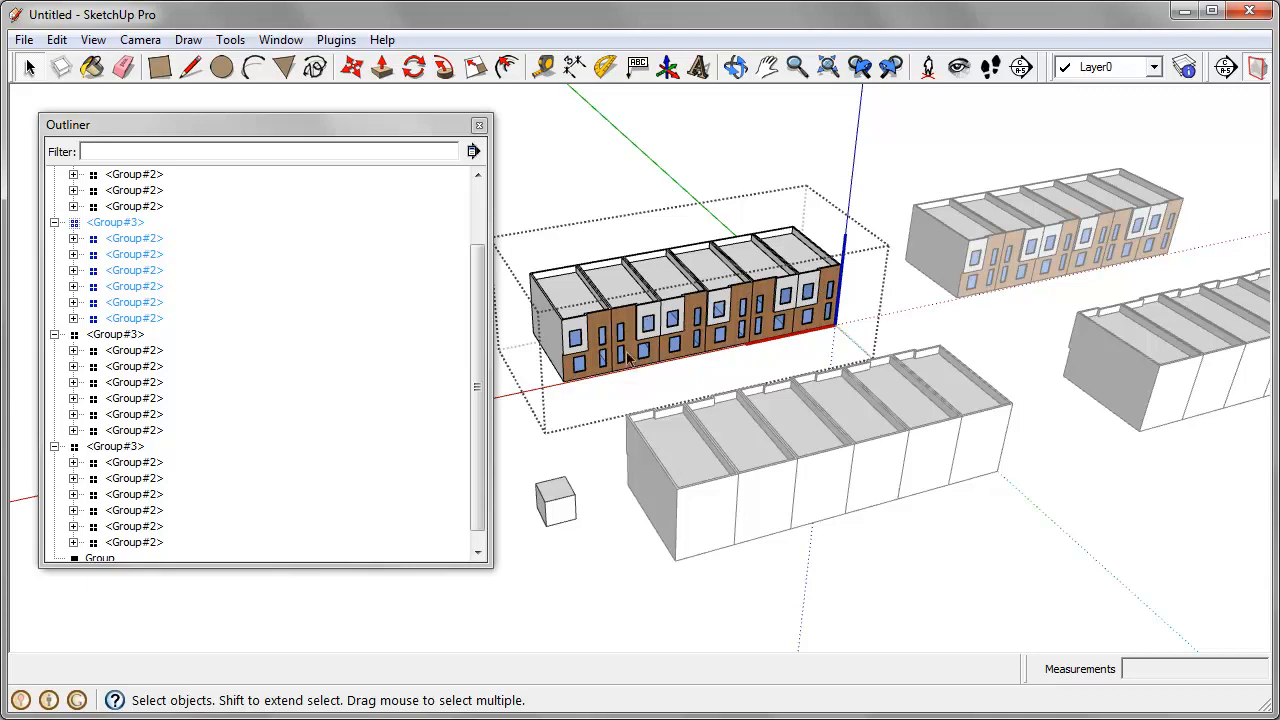
{"action": "middle_click_drag", "start_coordinate": [728, 441], "coordinate": [800, 318]}
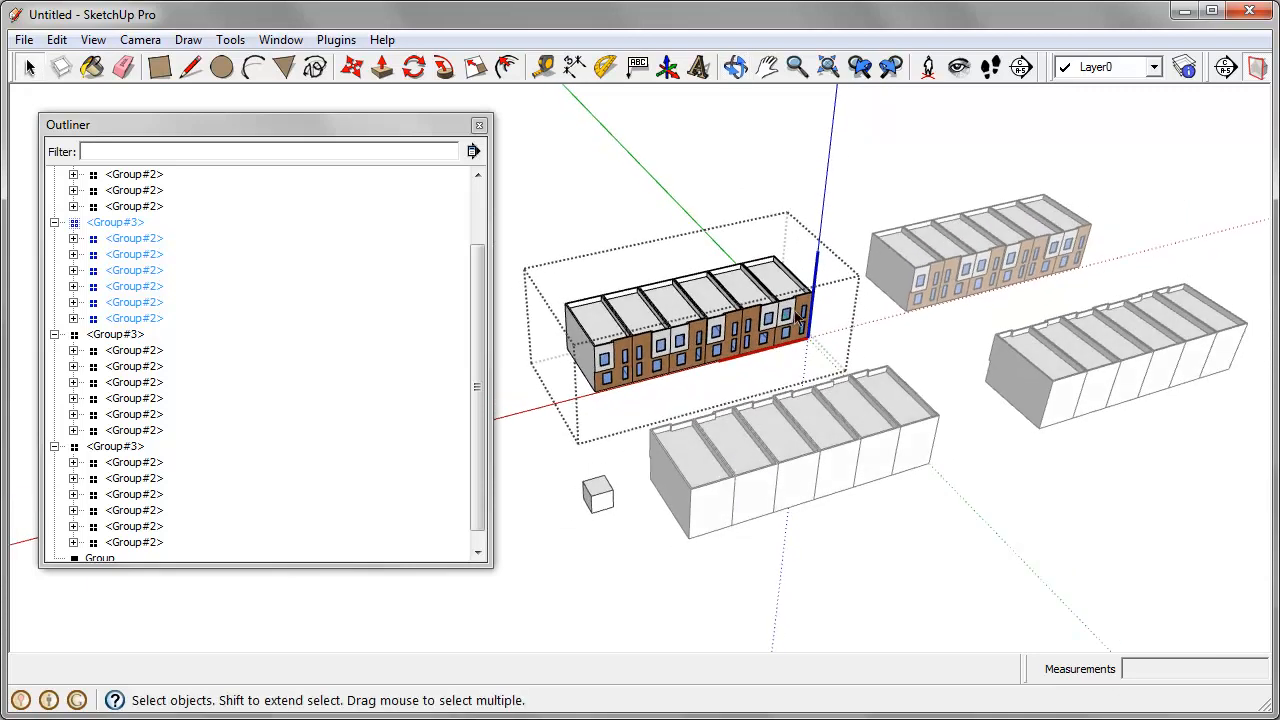
{"action": "left_click", "coordinate": [801, 345]}
{"action": "key", "text": "m"}
{"action": "left_click", "coordinate": [818, 343]}
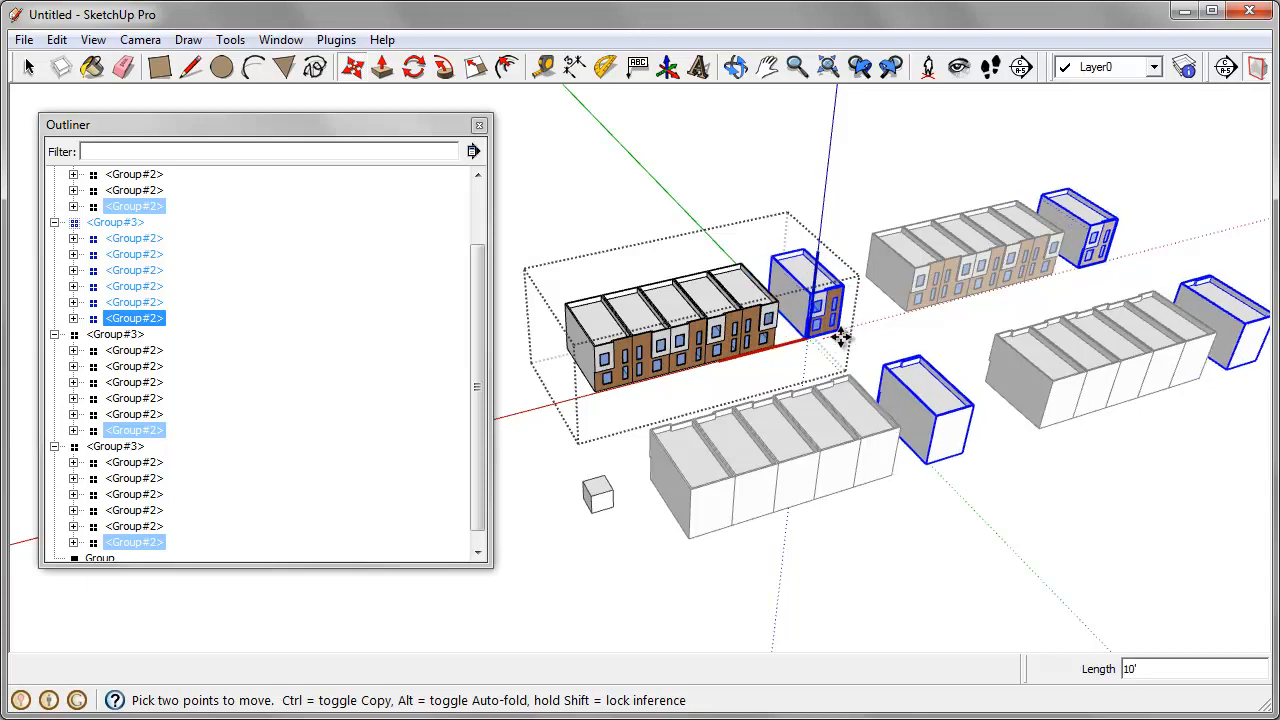
{"action": "type", "text": "8'"}
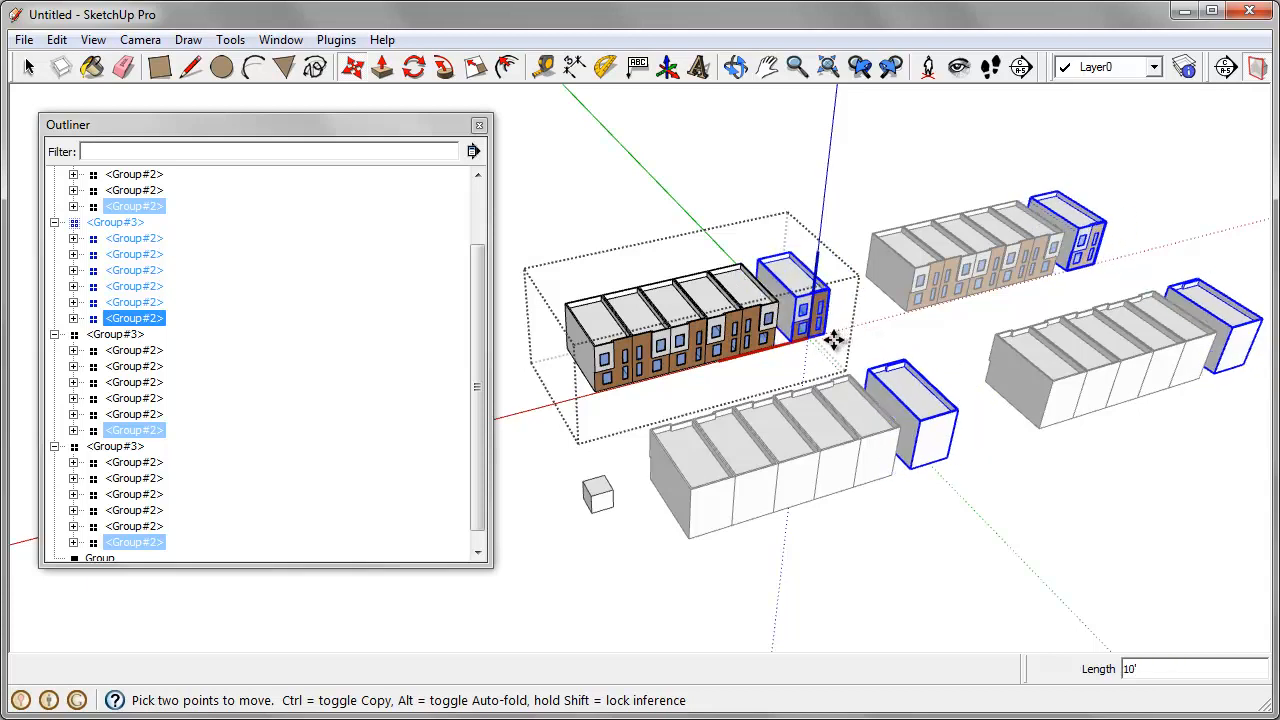
{"action": "key", "text": "Return"}
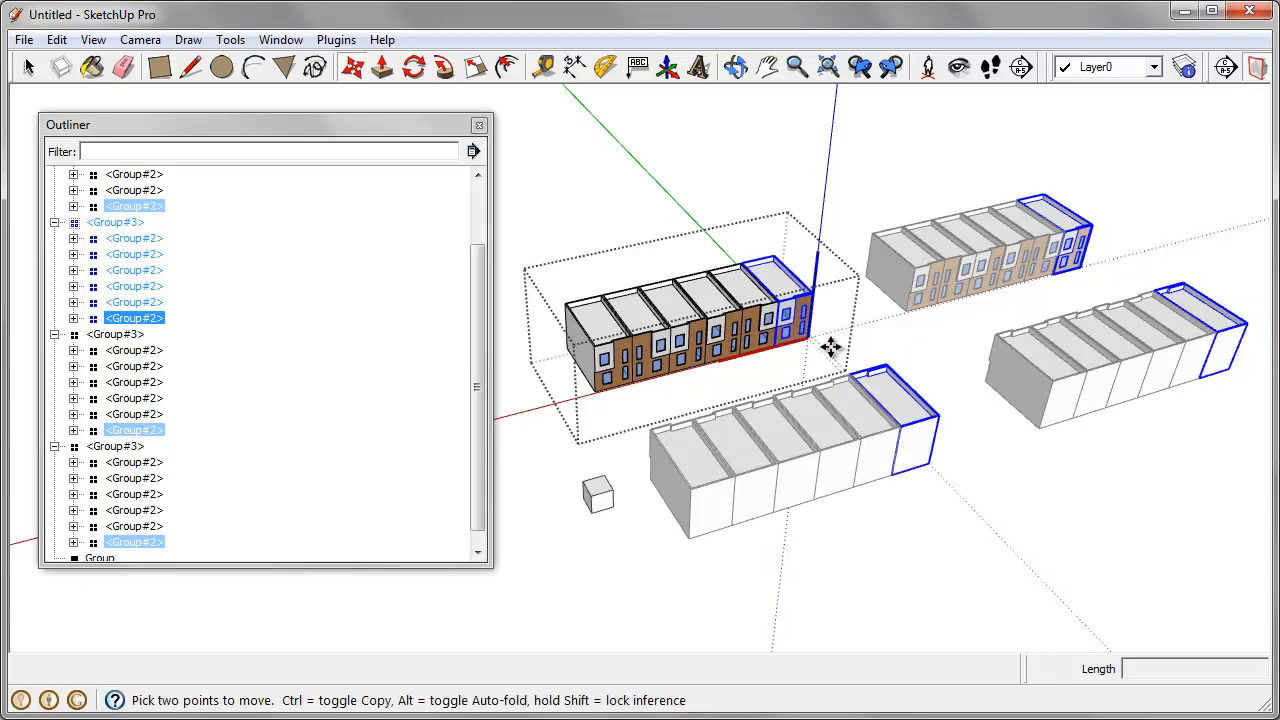
Step: Open the end house for editing and try moving its large upper window up above the facade
{"action": "key", "text": "space"}
{"action": "double_click", "coordinate": [806, 312]}
{"action": "scroll", "coordinate": [800, 324], "scroll_direction": "up", "scroll_amount": 2}
{"action": "left_click", "coordinate": [797, 322]}
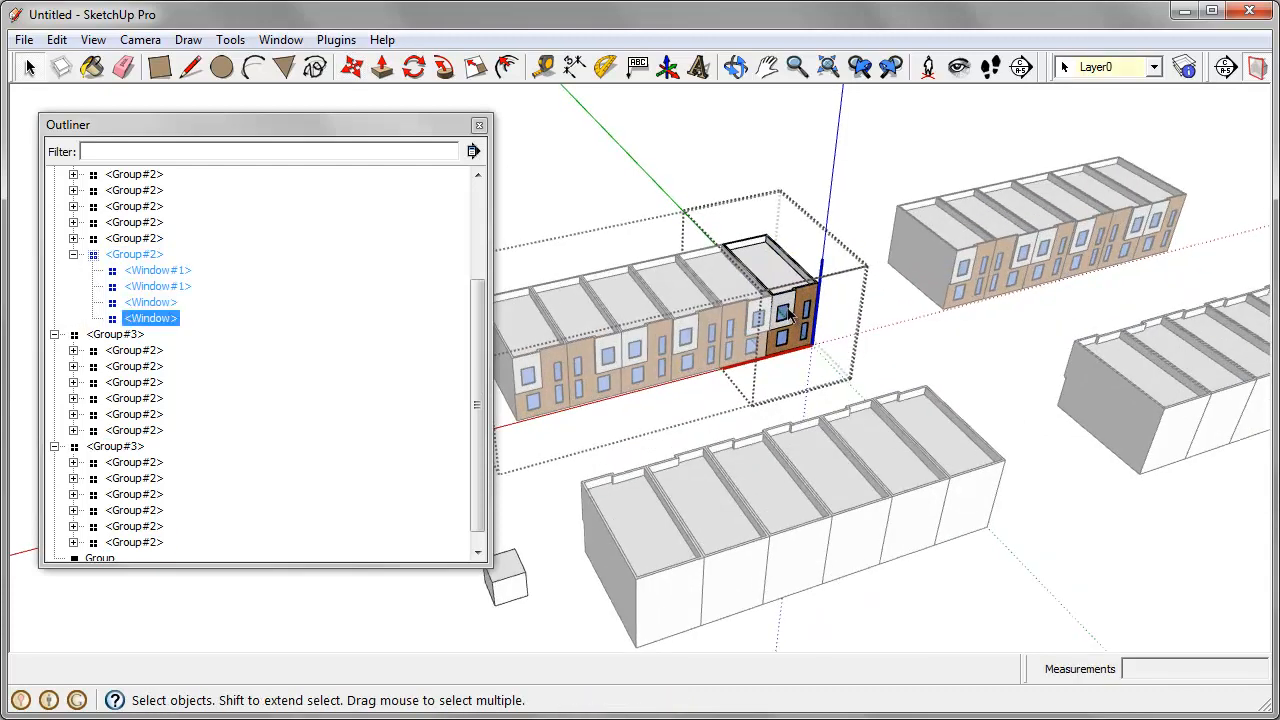
{"action": "middle_click_drag", "start_coordinate": [797, 322], "coordinate": [815, 317]}
{"action": "key", "text": "m"}
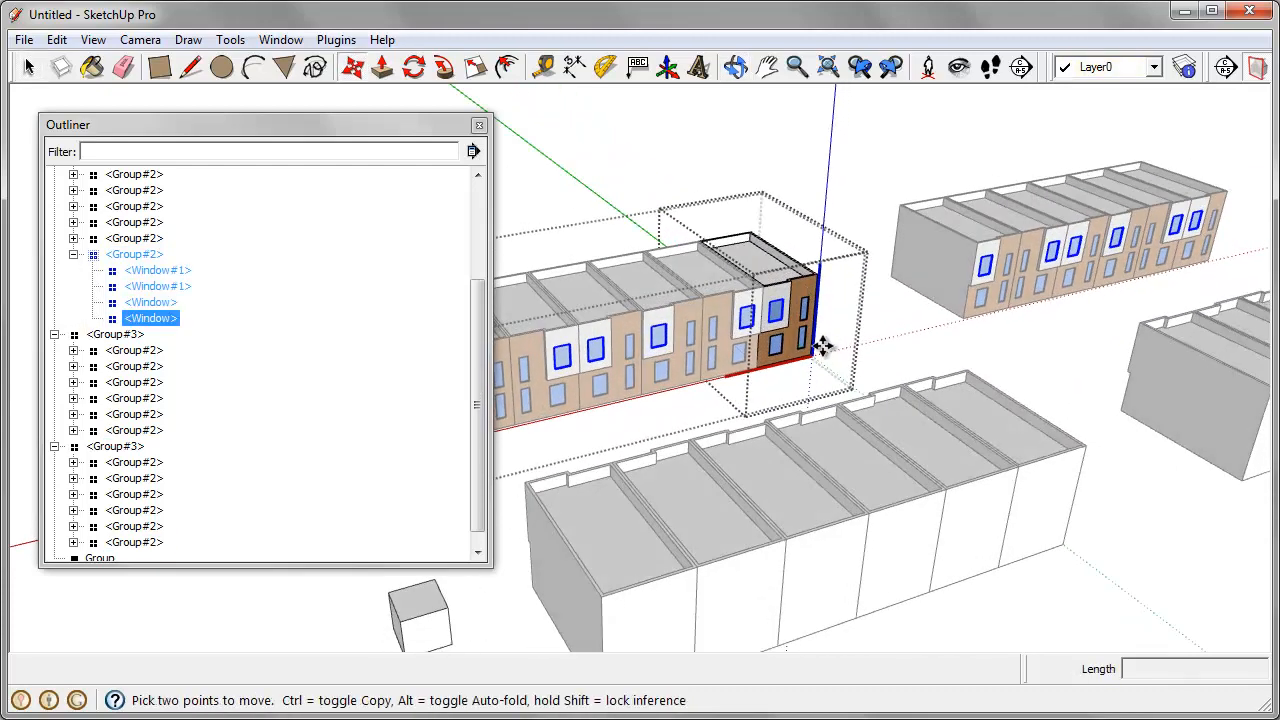
{"action": "left_click", "coordinate": [816, 347]}
{"action": "scroll", "coordinate": [820, 340], "scroll_direction": "down", "scroll_amount": 2}
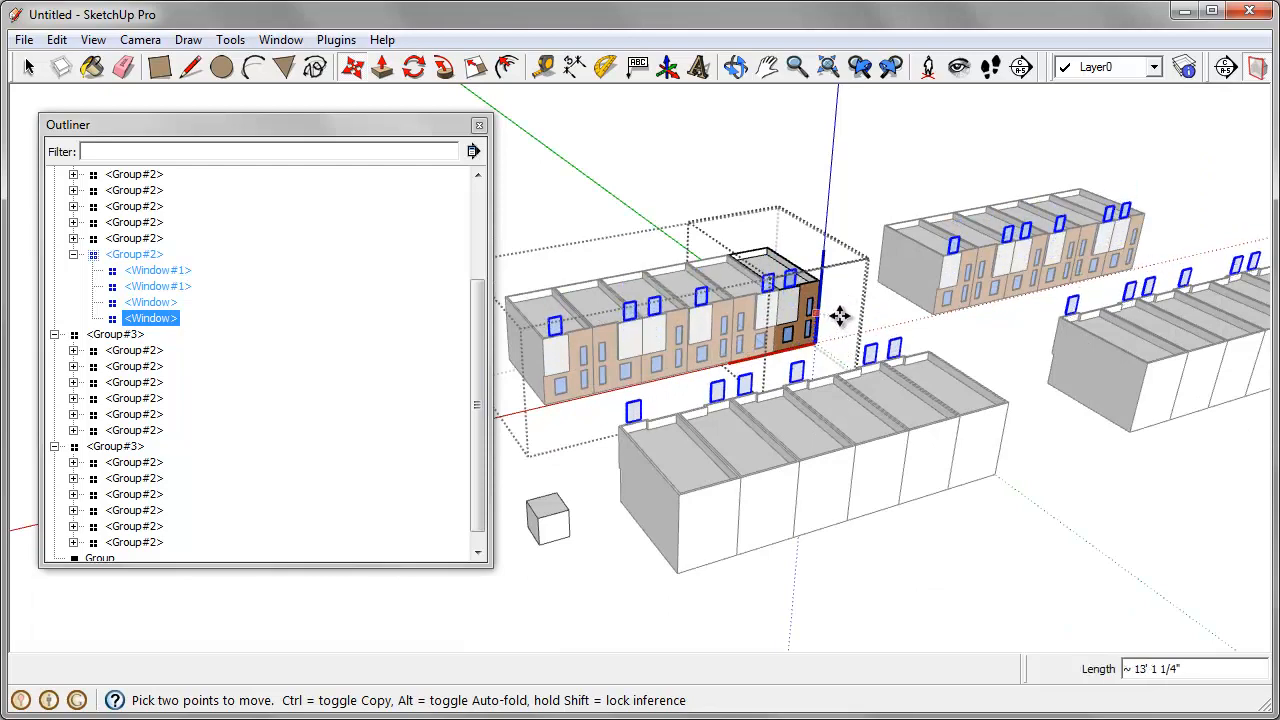
{"action": "left_click", "coordinate": [839, 316]}
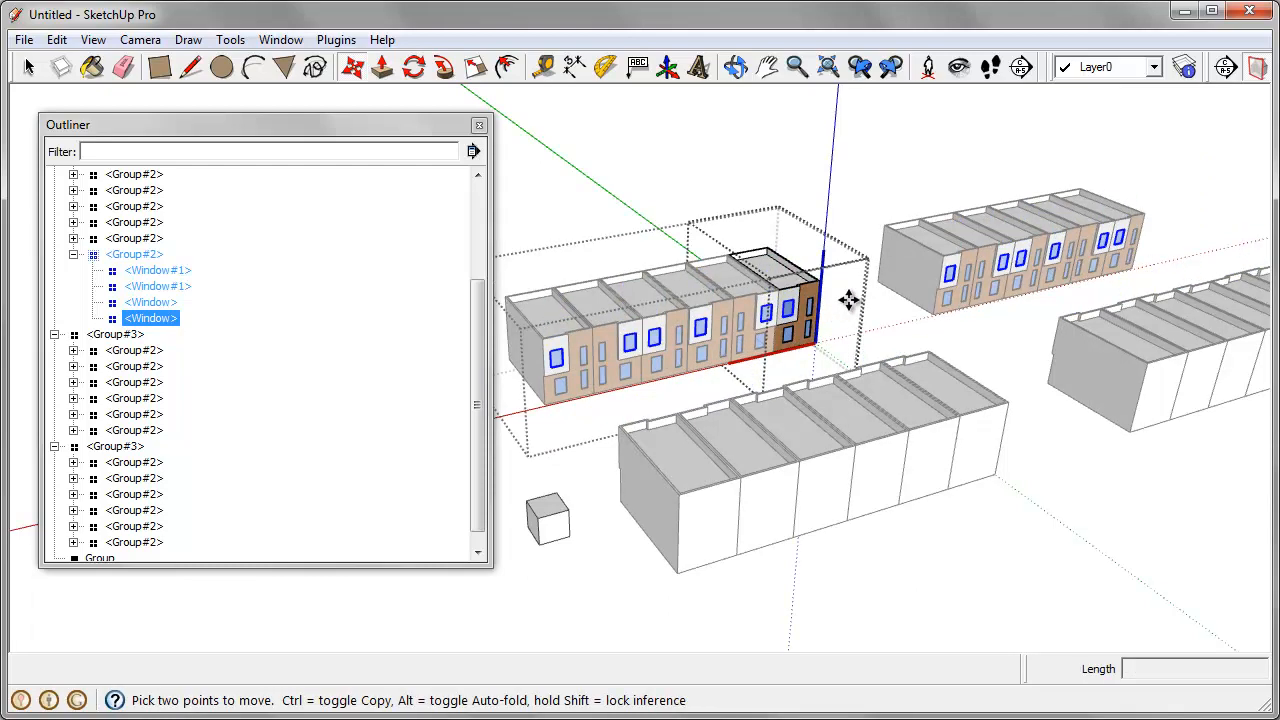
Step: Open the upper window component, try moving geometry inside it upward about 10', and leave all the nested components
{"action": "scroll", "coordinate": [789, 307], "scroll_direction": "up", "scroll_amount": 3}
{"action": "key", "text": "space"}
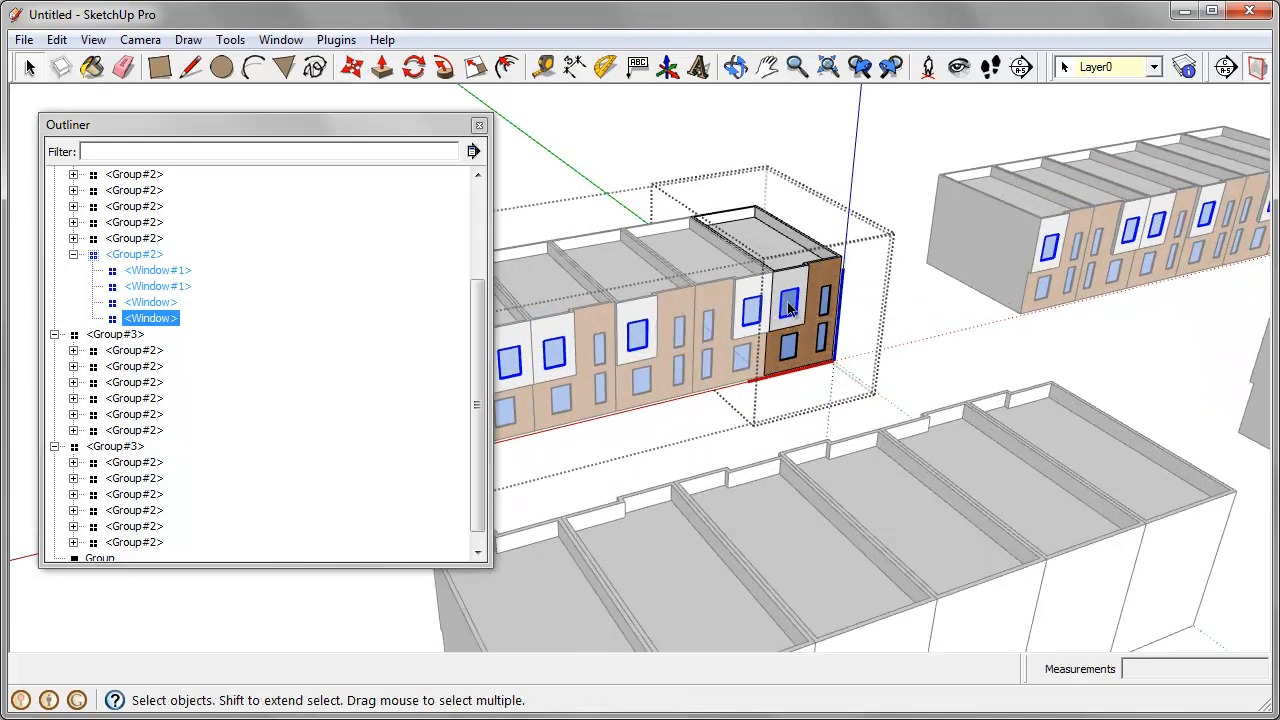
{"action": "double_click", "coordinate": [788, 305]}
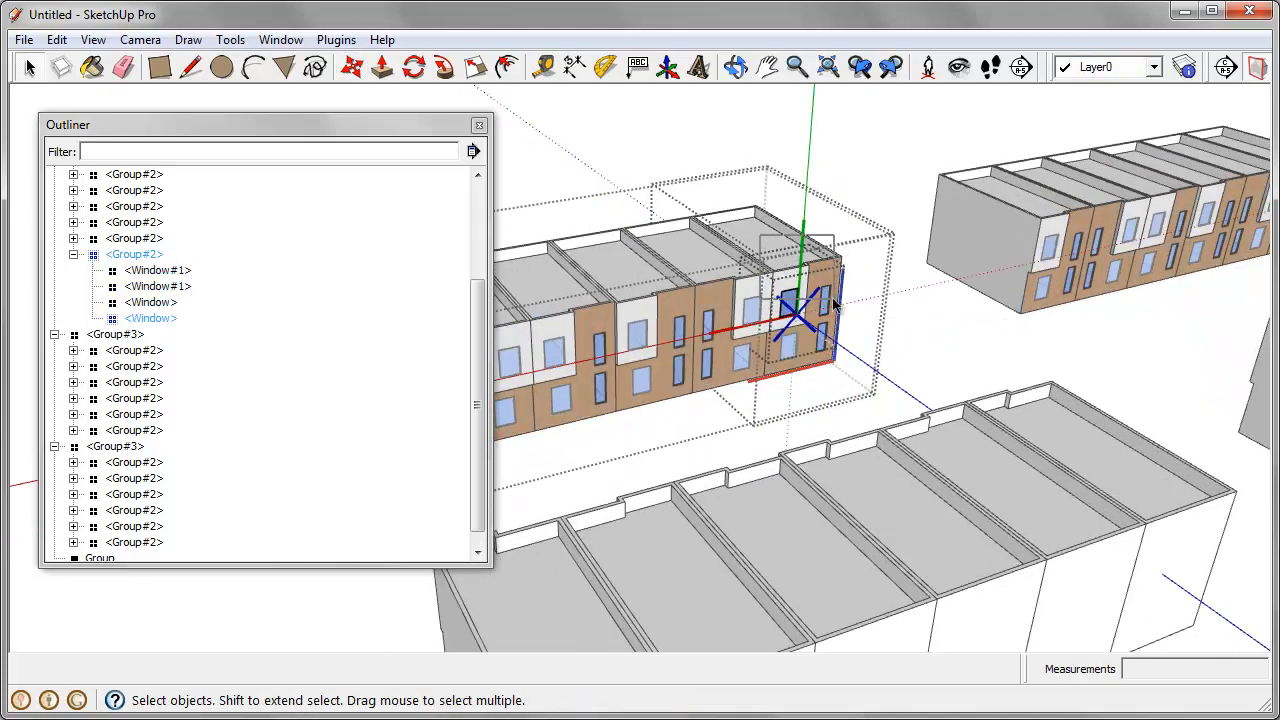
{"action": "left_click", "coordinate": [829, 310]}
{"action": "scroll", "coordinate": [828, 310], "scroll_direction": "down", "scroll_amount": 3}
{"action": "key", "text": "m"}
{"action": "left_click", "coordinate": [932, 268]}
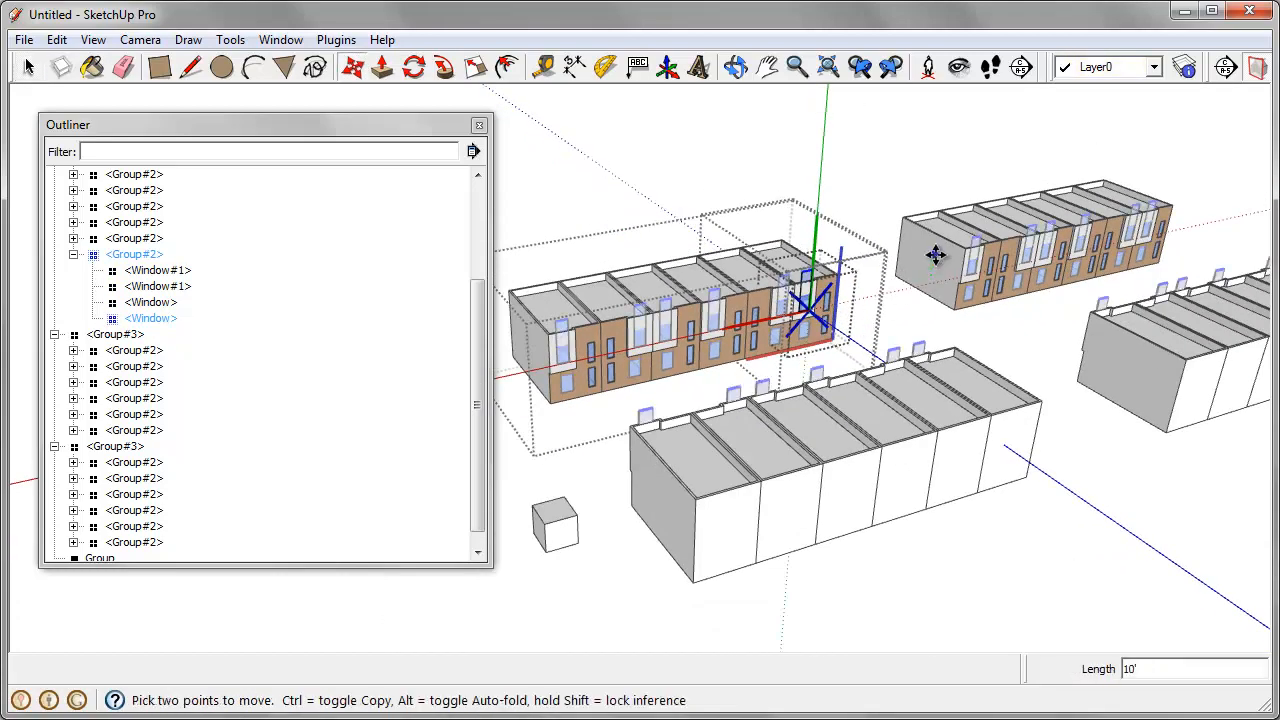
{"action": "key", "text": "Escape"}
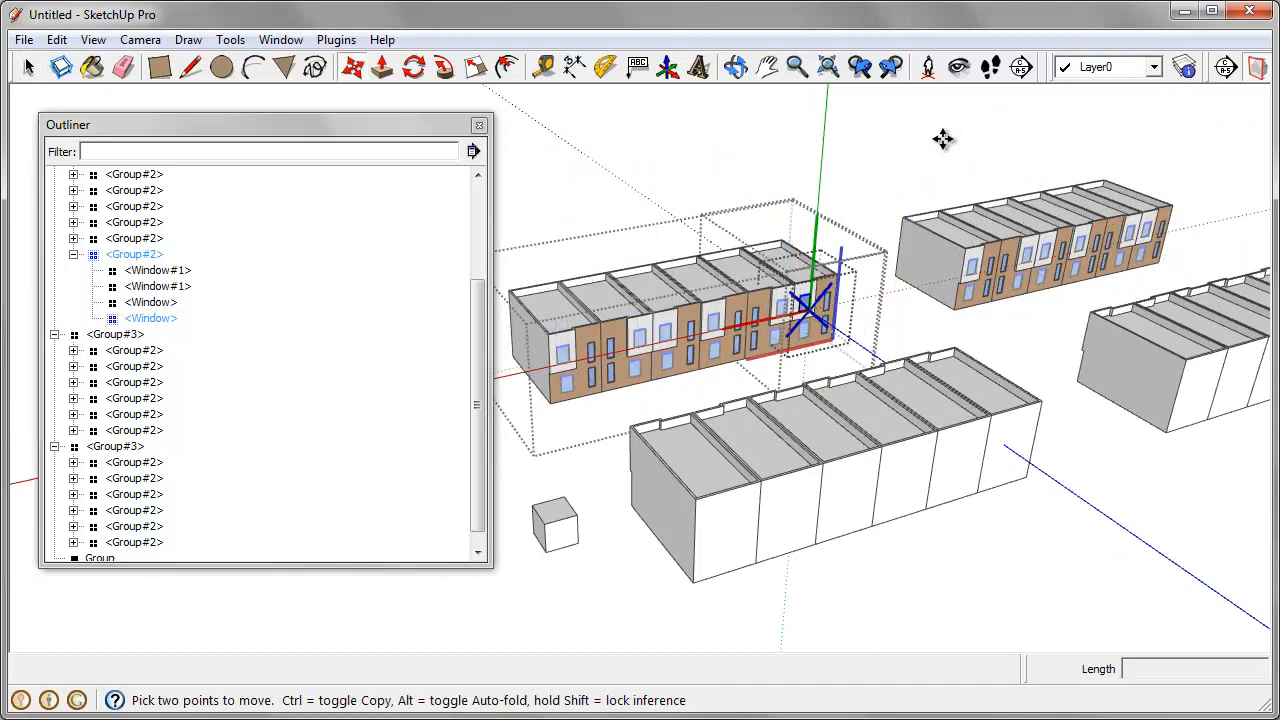
{"action": "key", "text": "space"}
{"action": "key", "text": "Escape"}
{"action": "key", "text": "Escape"}
{"action": "key", "text": "Escape"}
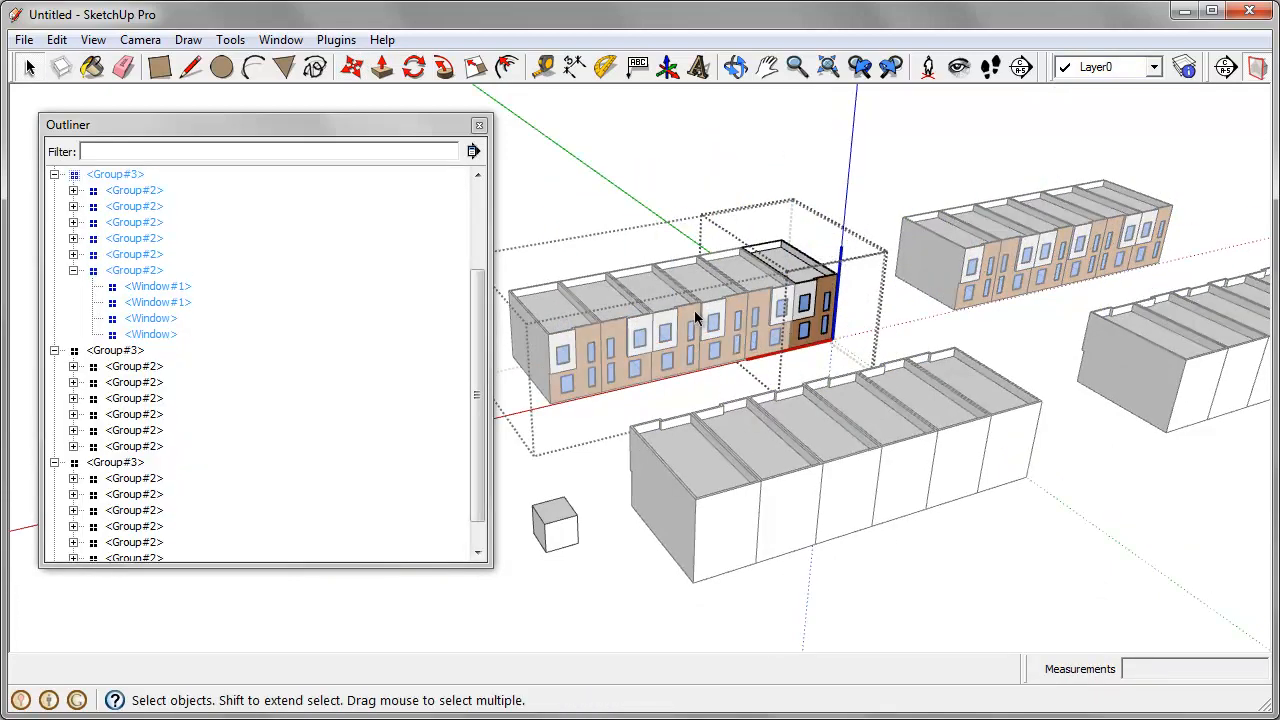
Step: Close the Outliner, open the component browser, shorten its window, and list the components used in the model
{"action": "scroll", "coordinate": [696, 313], "scroll_direction": "down", "scroll_amount": 2}
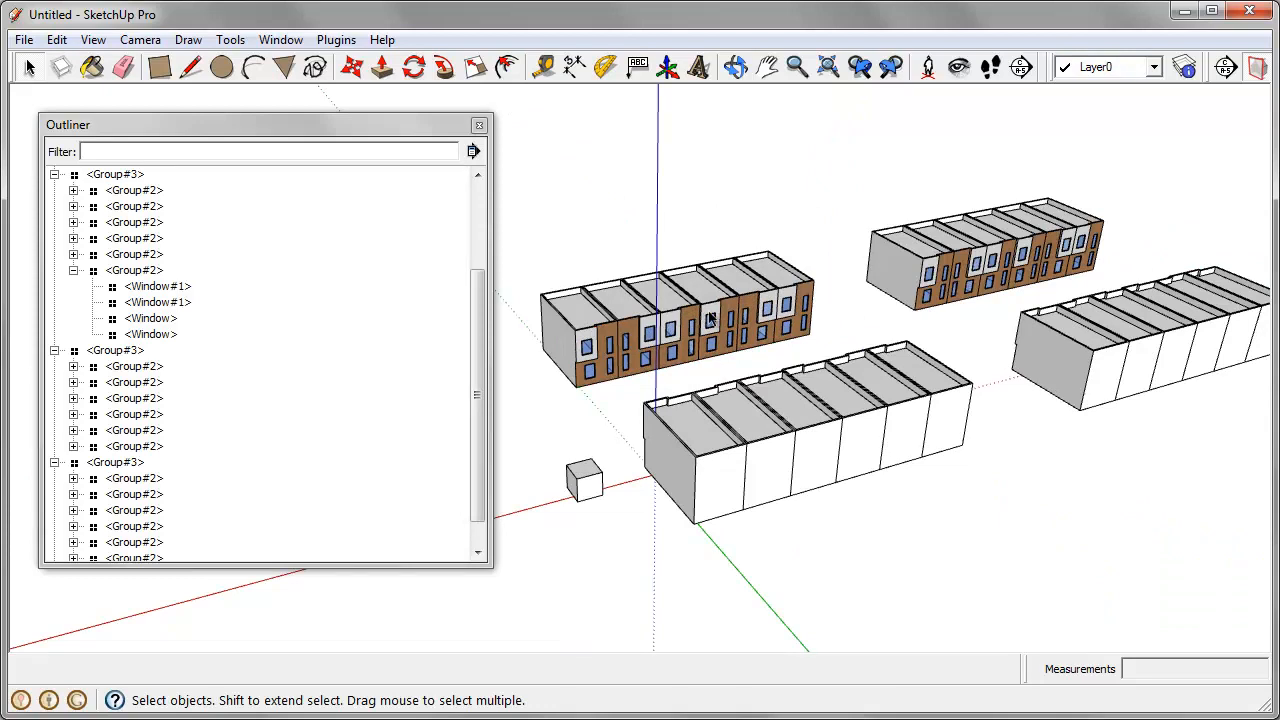
{"action": "middle_click_drag", "start_coordinate": [710, 318], "coordinate": [805, 355]}
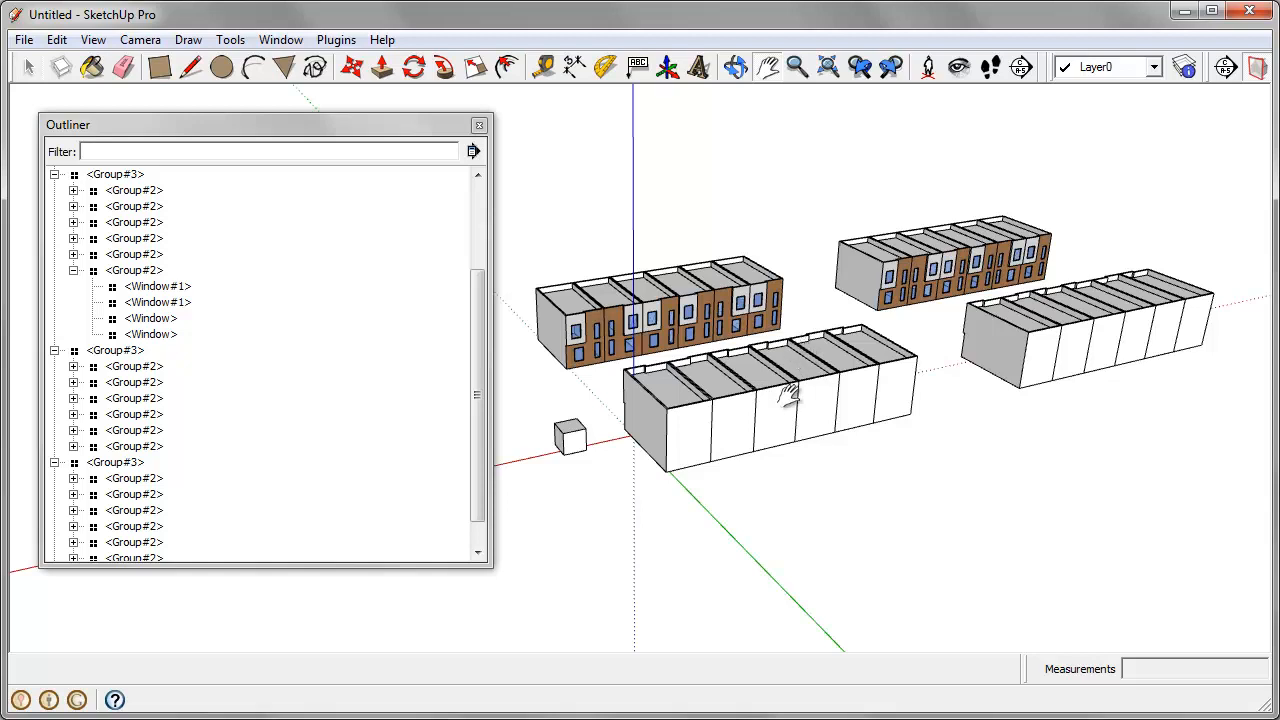
{"action": "middle_click_drag", "start_coordinate": [708, 392], "coordinate": [690, 446]}
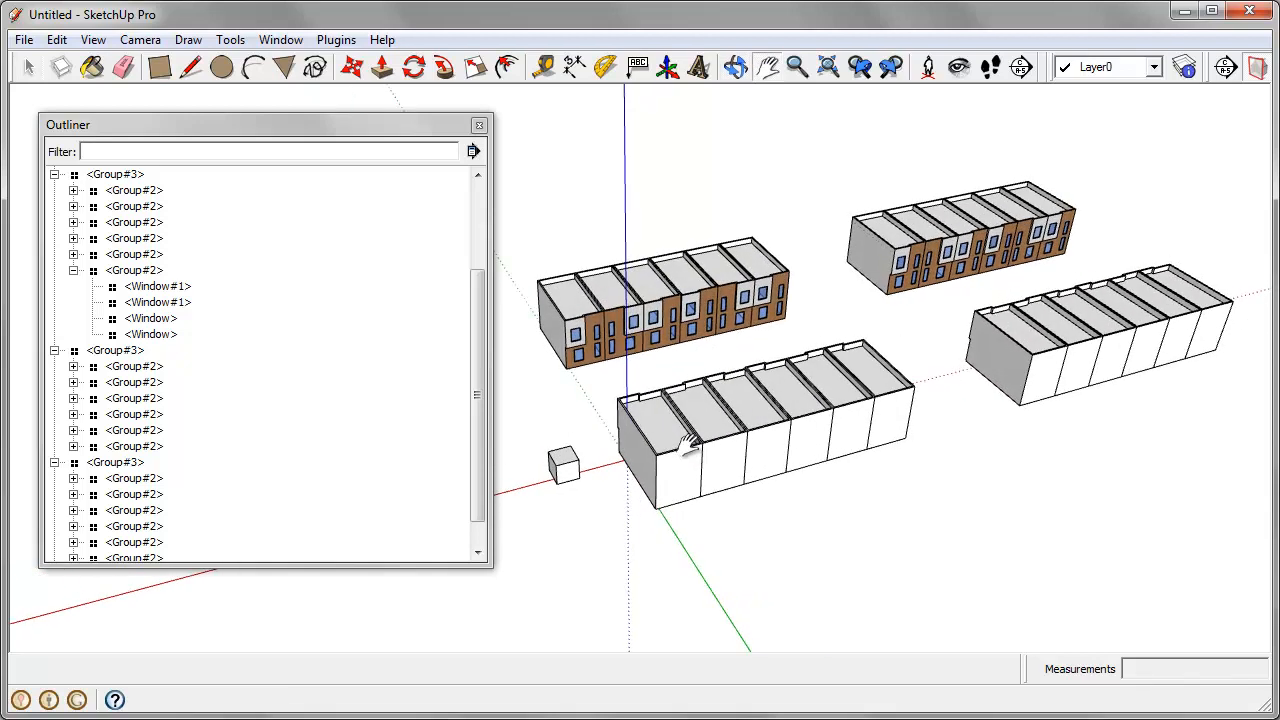
{"action": "left_click", "coordinate": [479, 126]}
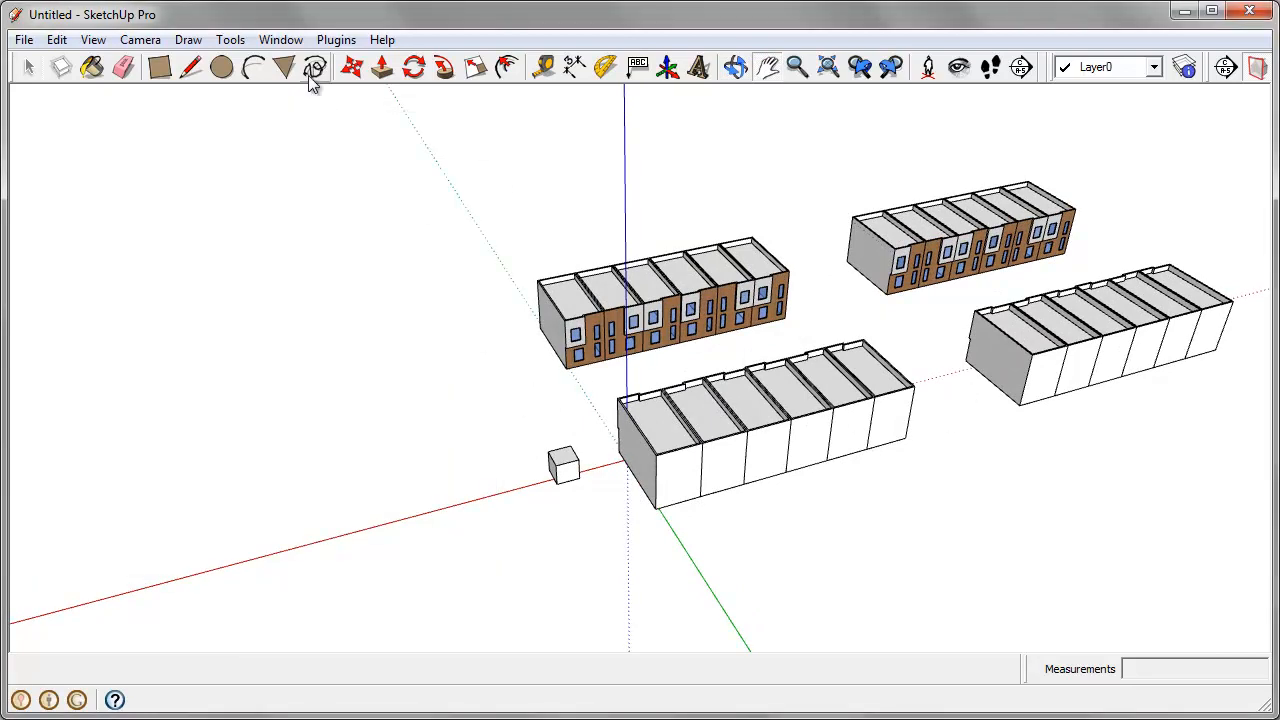
{"action": "left_click", "coordinate": [268, 39]}
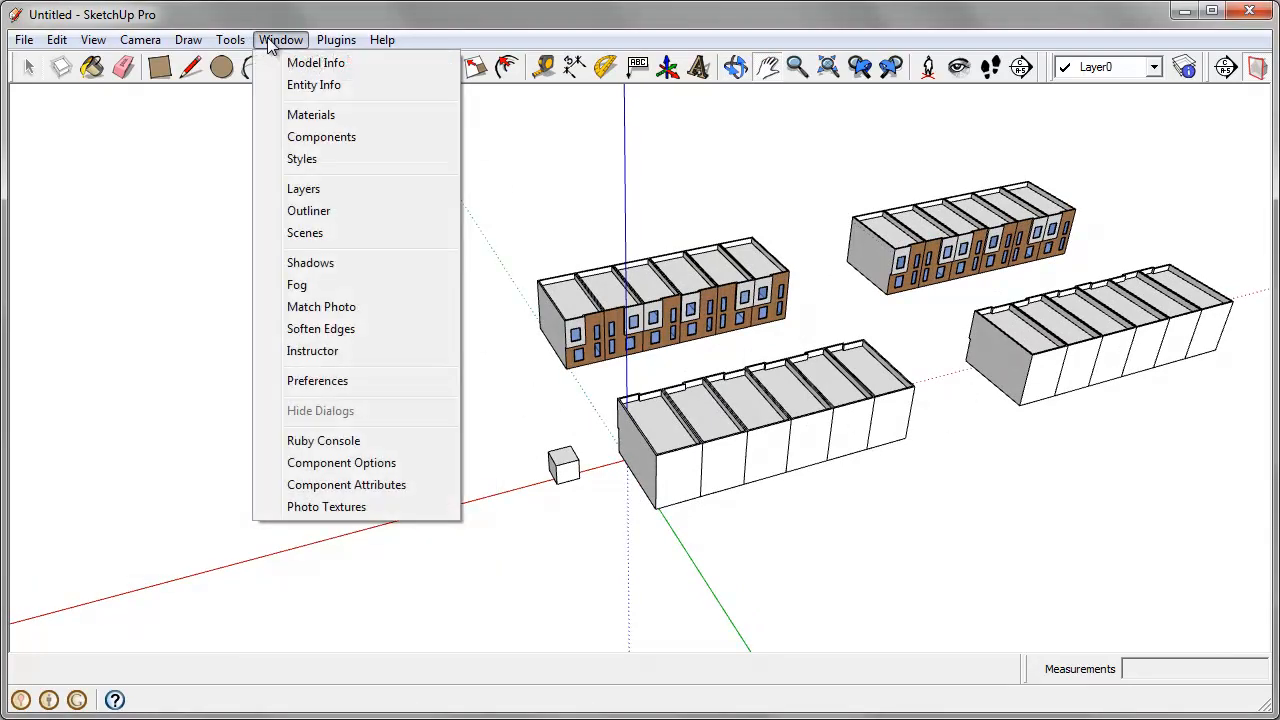
{"action": "left_click", "coordinate": [313, 138]}
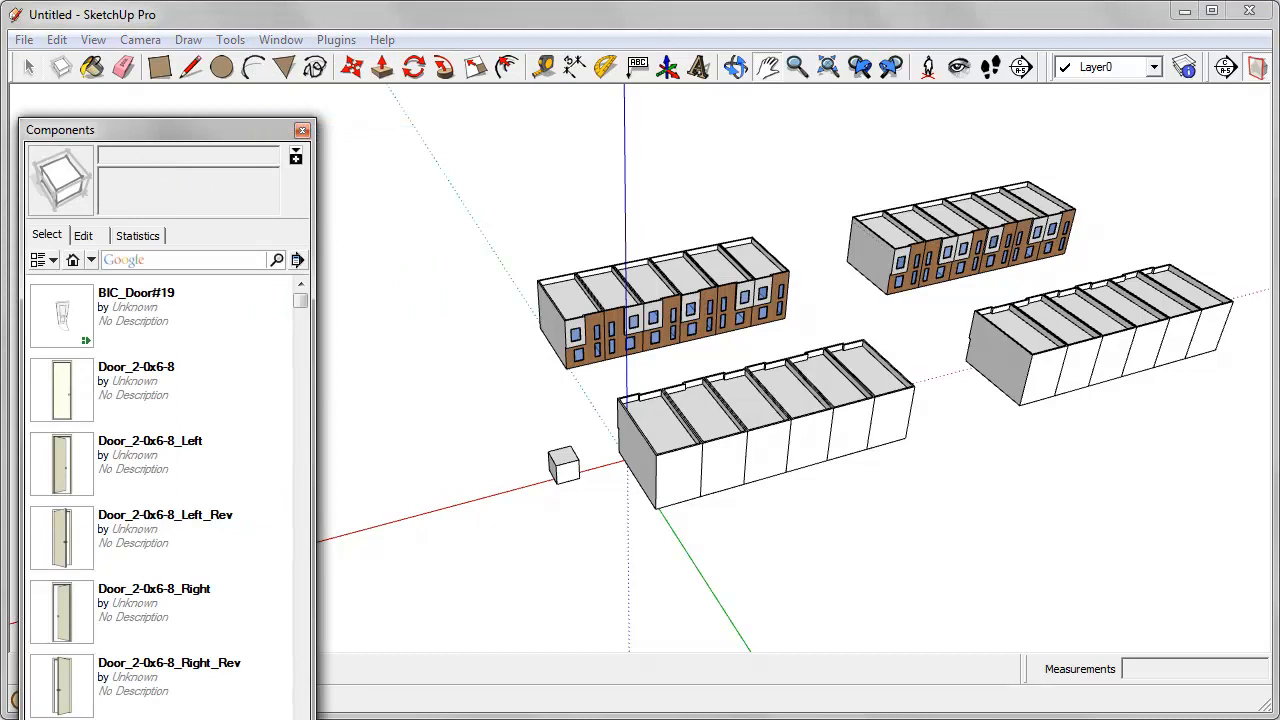
{"action": "left_click_drag", "start_coordinate": [213, 718], "coordinate": [211, 641]}
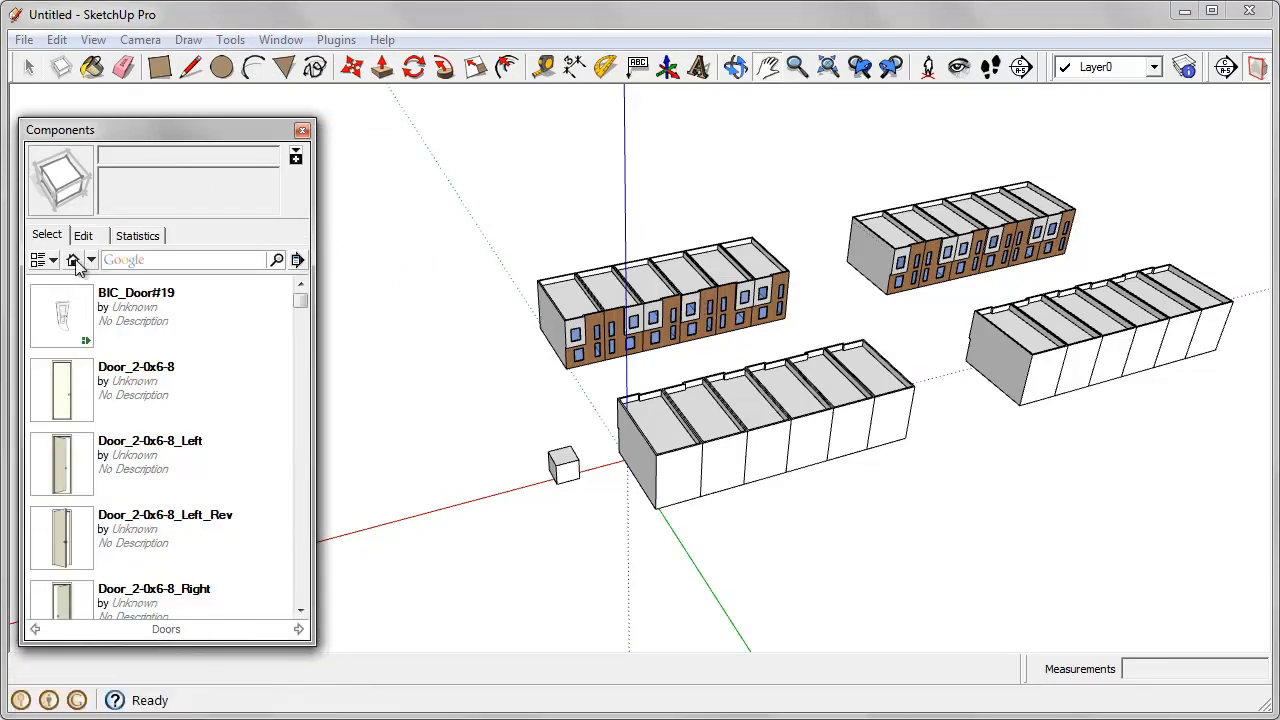
{"action": "left_click", "coordinate": [73, 260]}
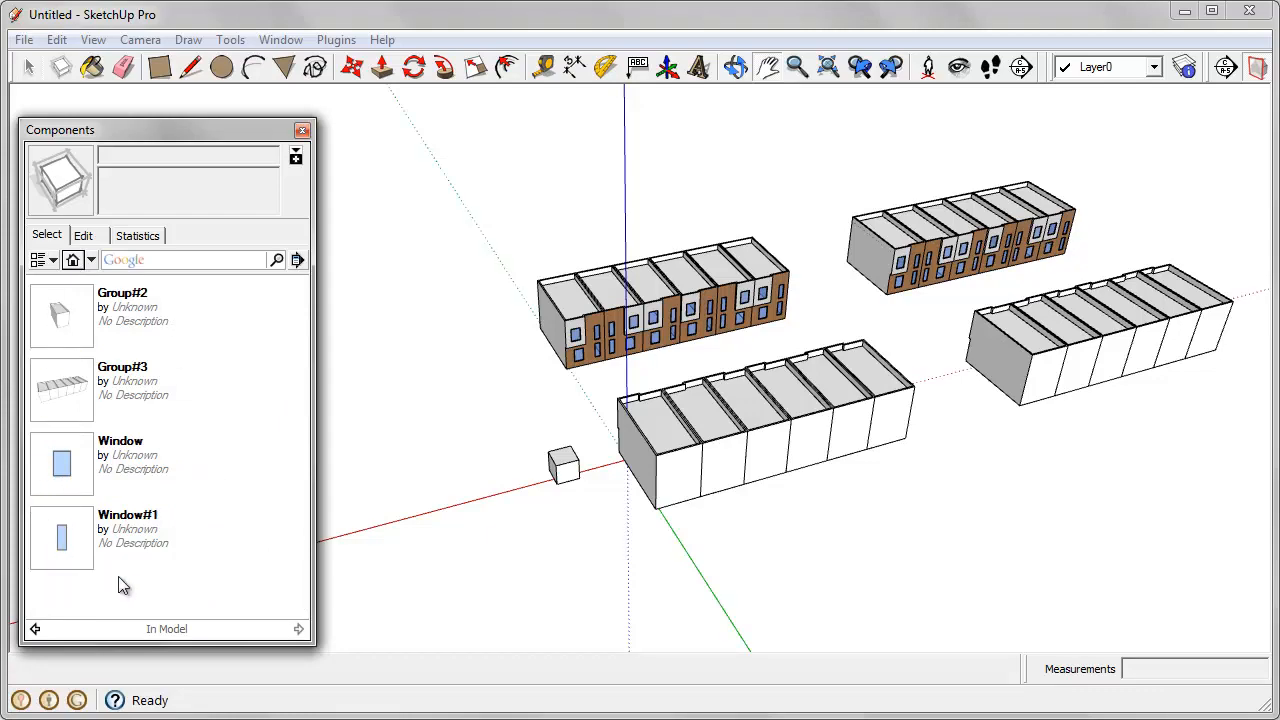
Step: Insert another Group#3 row component near the red axis beyond the small cube and rotate it crosswise to the existing rows
{"action": "left_click_drag", "start_coordinate": [749, 466], "coordinate": [457, 463]}
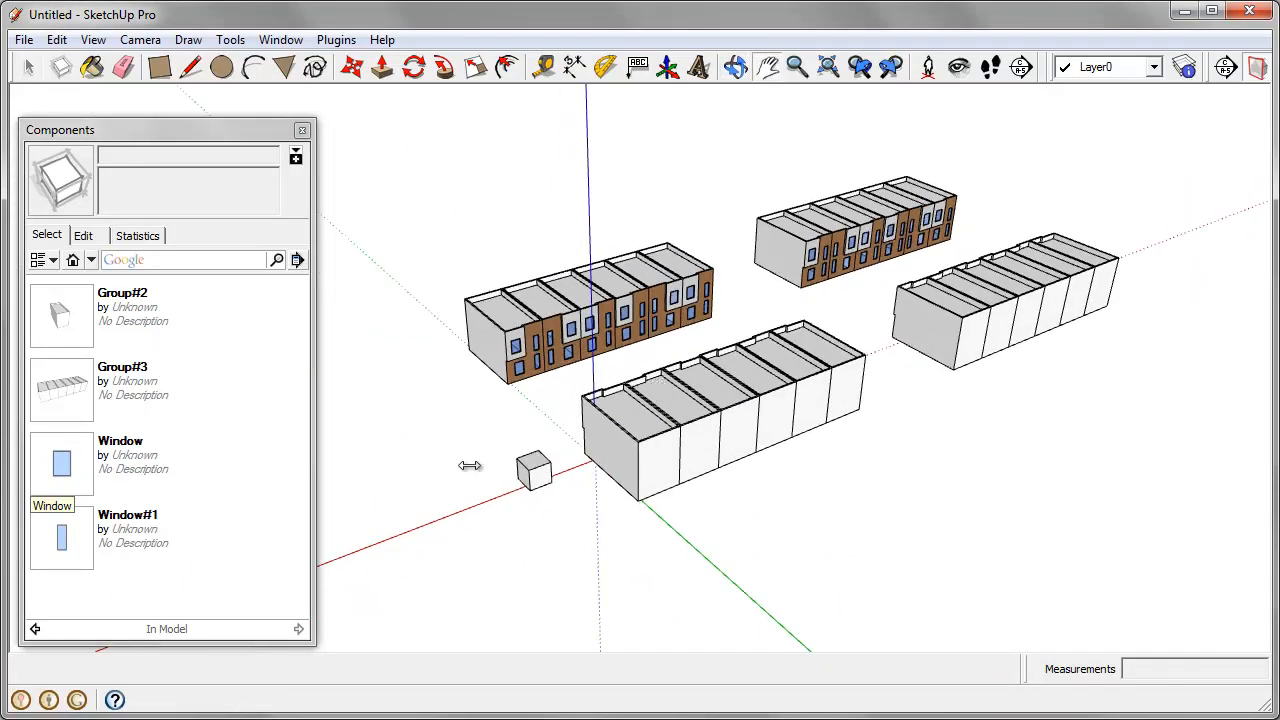
{"action": "left_click", "coordinate": [105, 403]}
{"action": "middle_click_drag", "start_coordinate": [400, 480], "coordinate": [993, 360]}
{"action": "left_click", "coordinate": [929, 417]}
{"action": "left_click", "coordinate": [969, 364]}
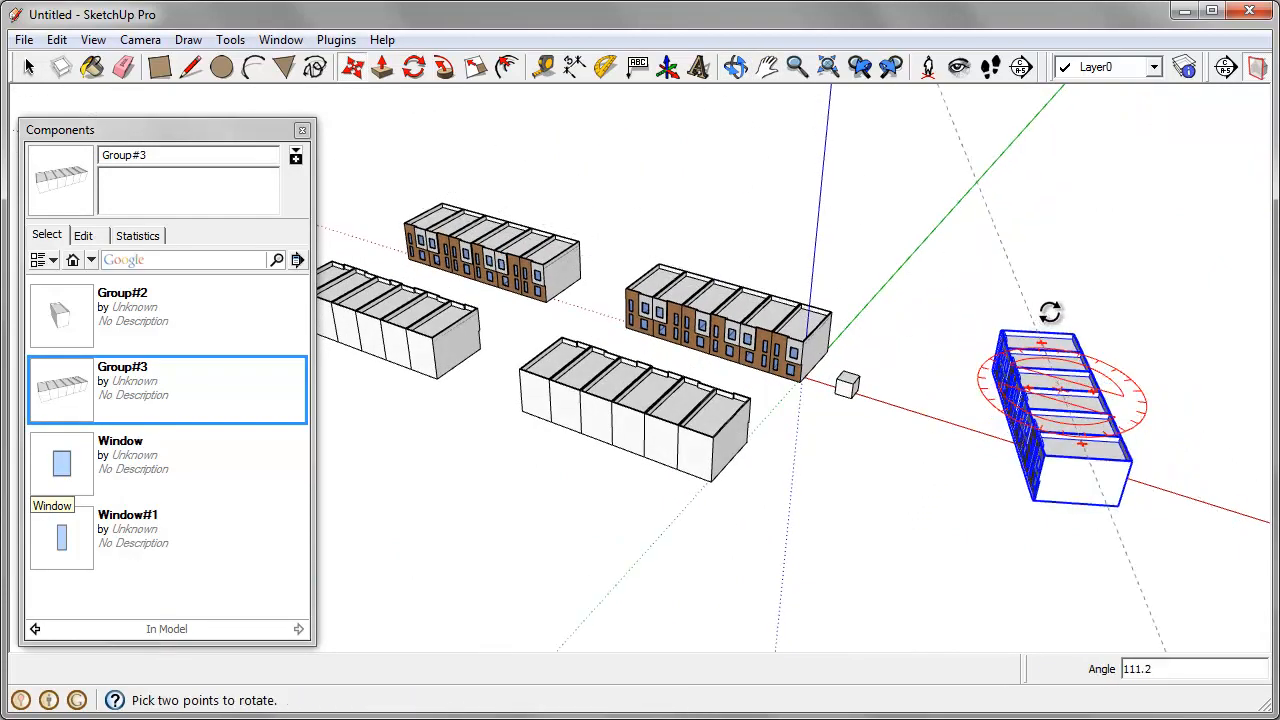
{"action": "left_click", "coordinate": [1082, 322]}
{"action": "middle_click_drag", "start_coordinate": [590, 352], "coordinate": [1161, 373]}
{"action": "scroll", "coordinate": [1109, 314], "scroll_direction": "down", "scroll_amount": 3}
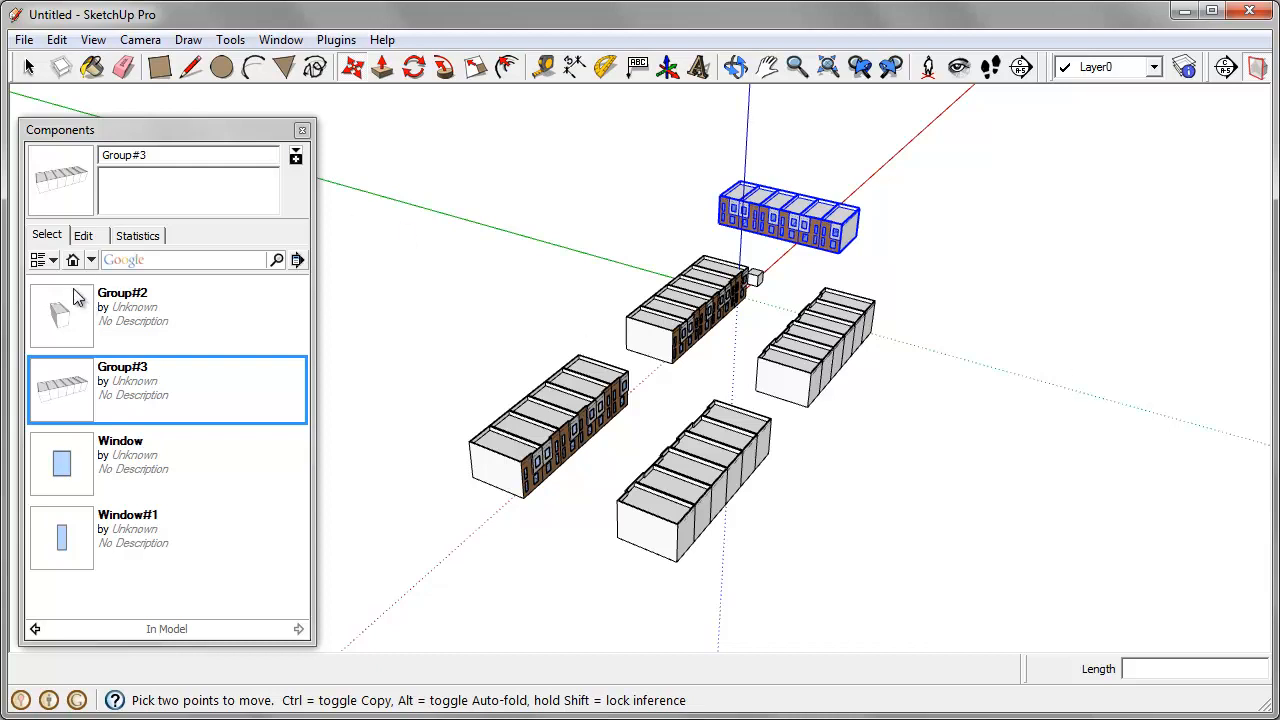
Step: Browse the Architecture and Construction collections for ready-made components
{"action": "left_click", "coordinate": [90, 260]}
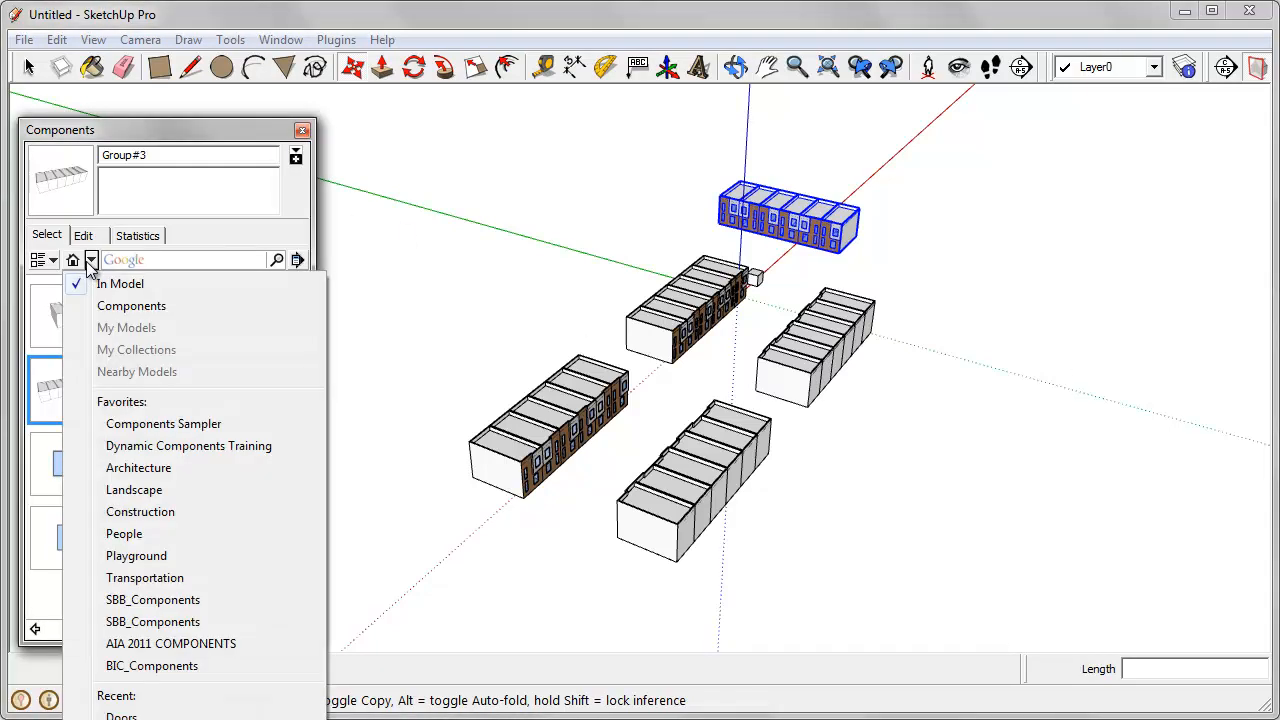
{"action": "left_click", "coordinate": [140, 468]}
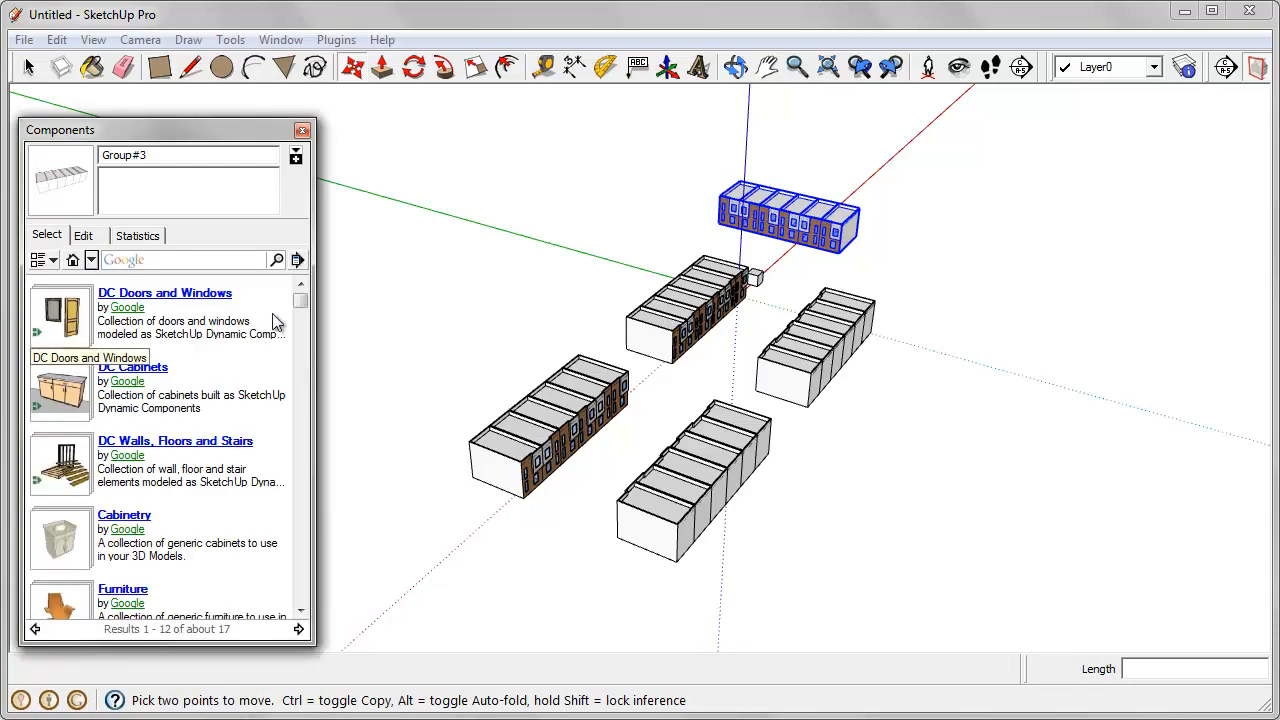
{"action": "left_click_drag", "start_coordinate": [301, 302], "coordinate": [301, 351]}
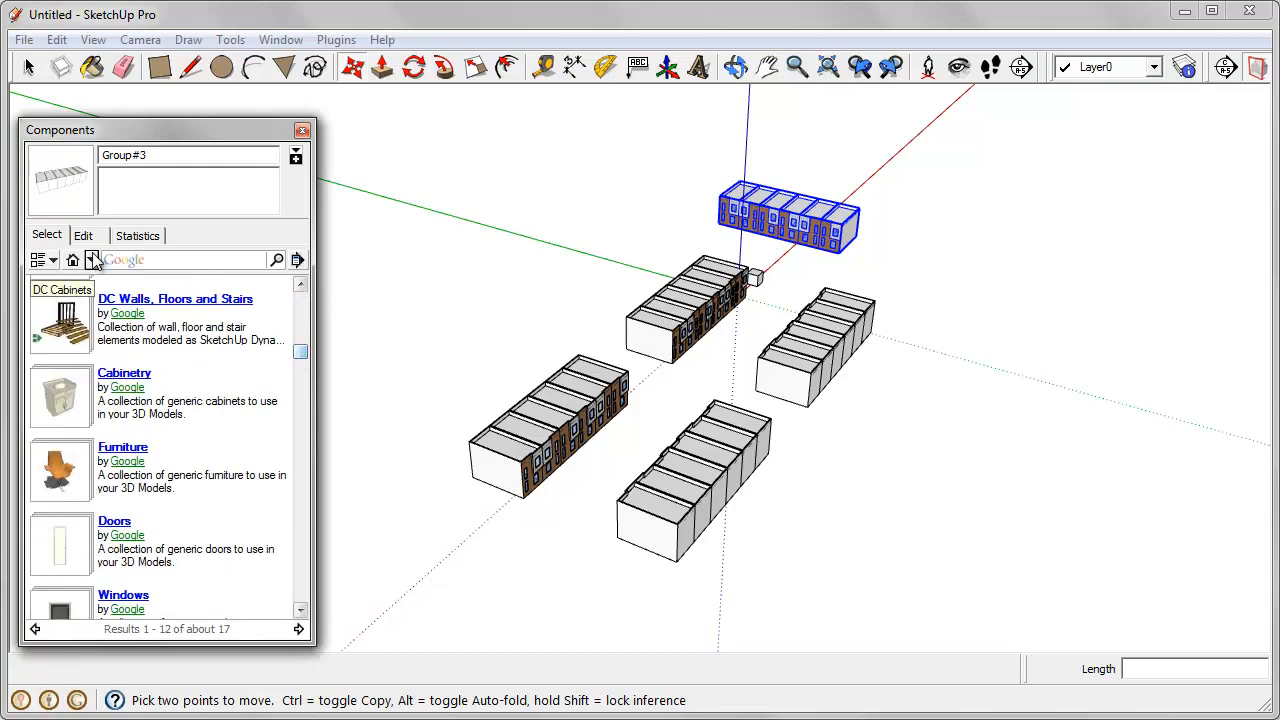
{"action": "left_click", "coordinate": [91, 260]}
{"action": "left_click", "coordinate": [157, 516]}
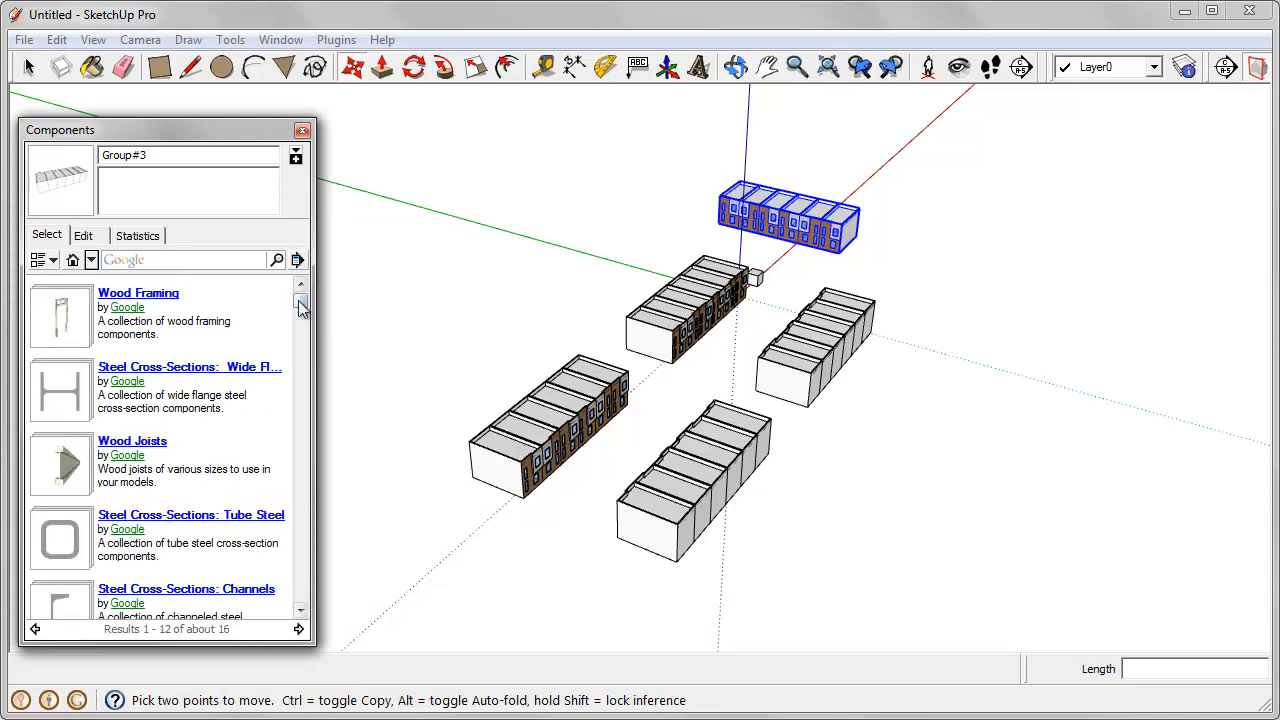
{"action": "left_click_drag", "start_coordinate": [301, 306], "coordinate": [284, 516]}
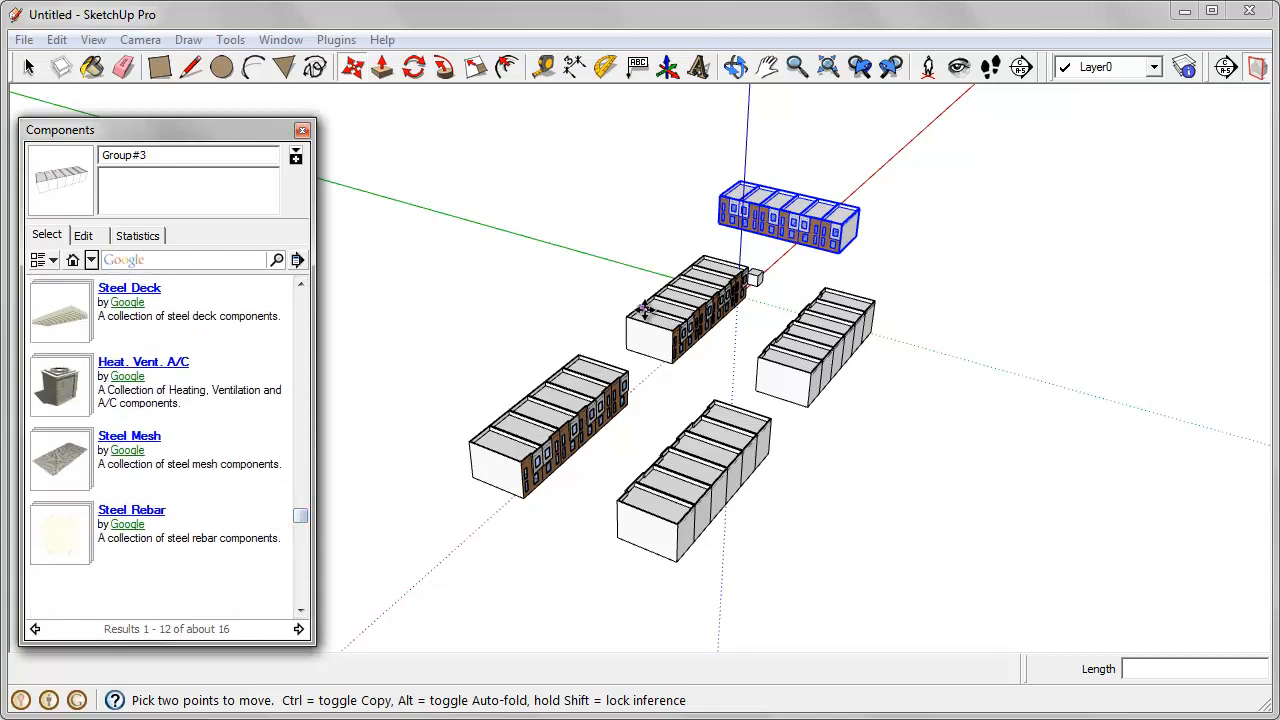
Step: Open the Heat. Vent. A/C component collection and go to its second page of results
{"action": "middle_click_drag", "start_coordinate": [571, 206], "coordinate": [477, 211]}
{"action": "left_click", "coordinate": [68, 382]}
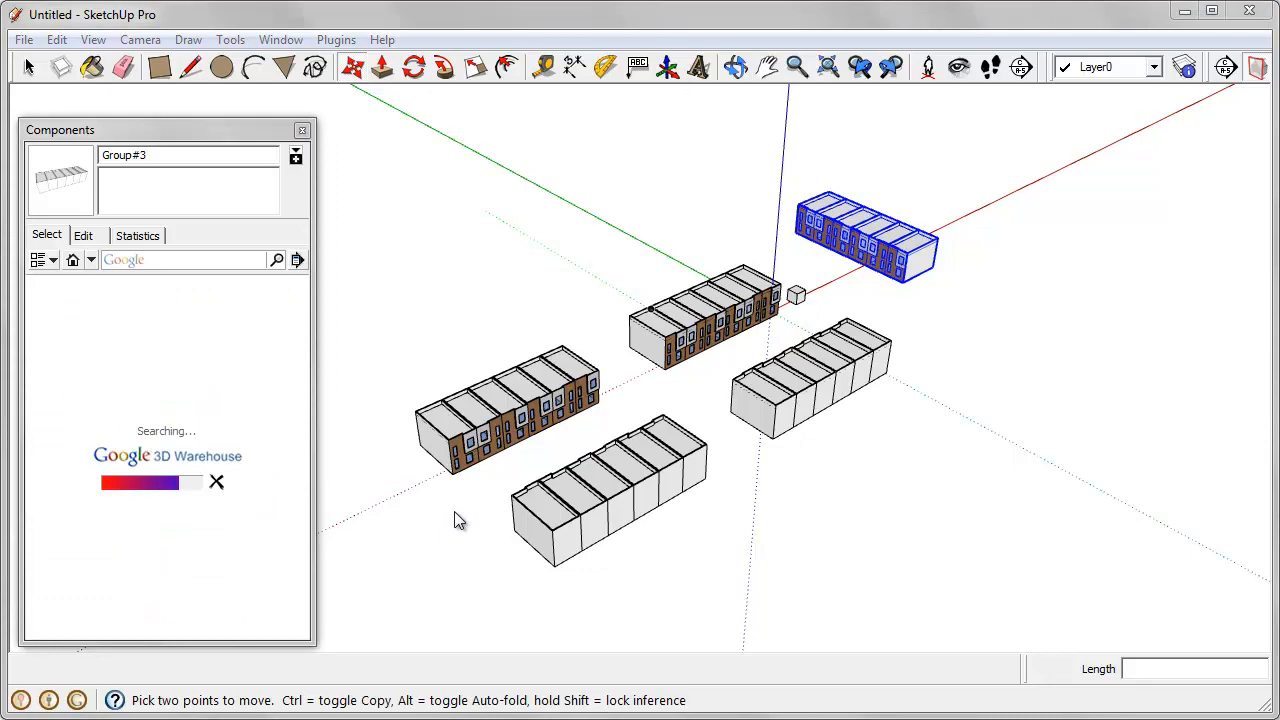
{"action": "middle_click_drag", "start_coordinate": [418, 502], "coordinate": [440, 514]}
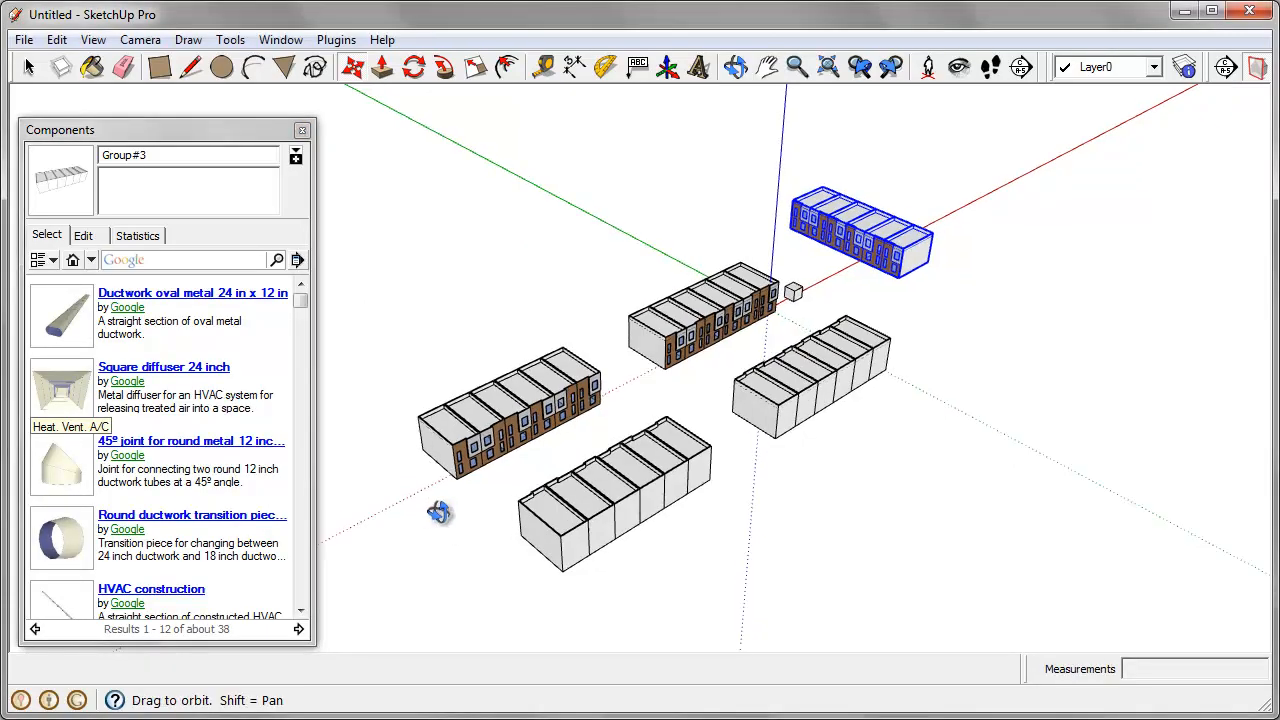
{"action": "scroll", "coordinate": [471, 486], "scroll_direction": "up", "scroll_amount": 6}
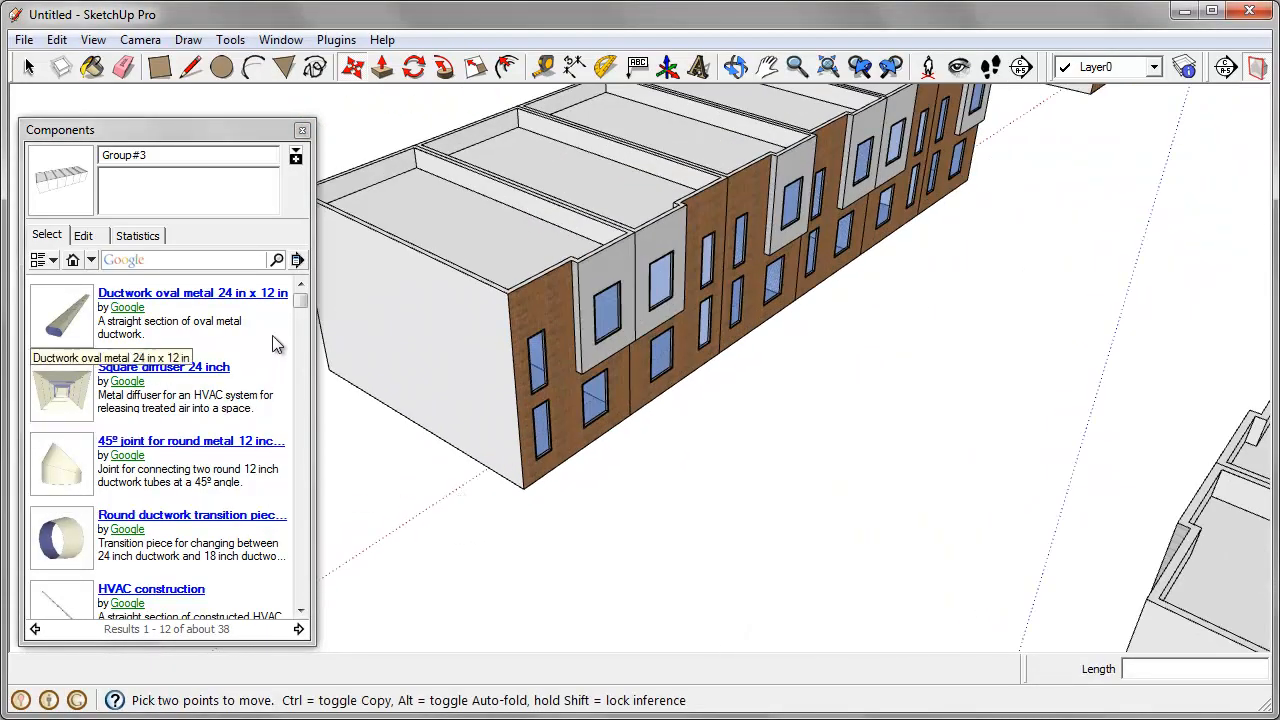
{"action": "mouse_move", "coordinate": [301, 303]}
{"action": "left_mouse_down"}
{"action": "mouse_move", "coordinate": [295, 563]}
{"action": "mouse_move", "coordinate": [287, 305]}
{"action": "left_mouse_up"}
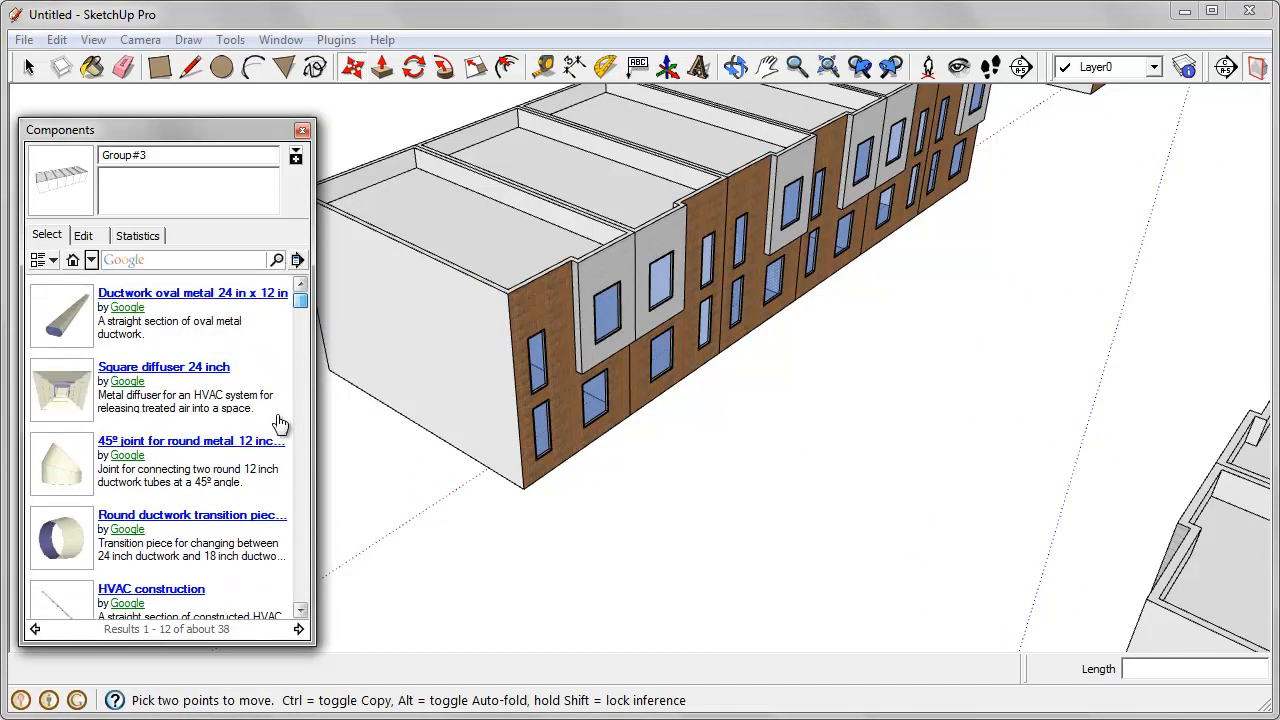
{"action": "left_click", "coordinate": [298, 629]}
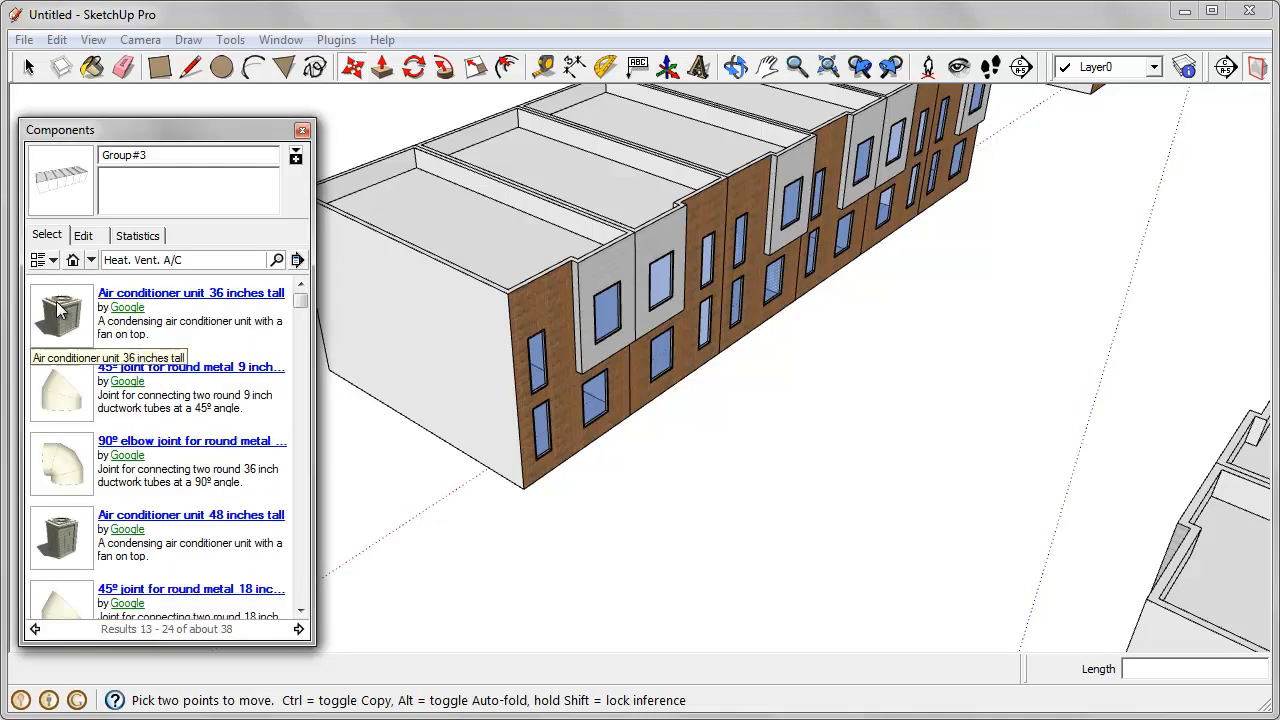
Step: Insert the 'Air conditioner unit 36 inches tall' component at the base of the end house's rear wall, where it meets the neighbouring house
{"action": "left_click", "coordinate": [58, 316]}
{"action": "middle_click_drag", "start_coordinate": [486, 500], "coordinate": [1030, 492]}
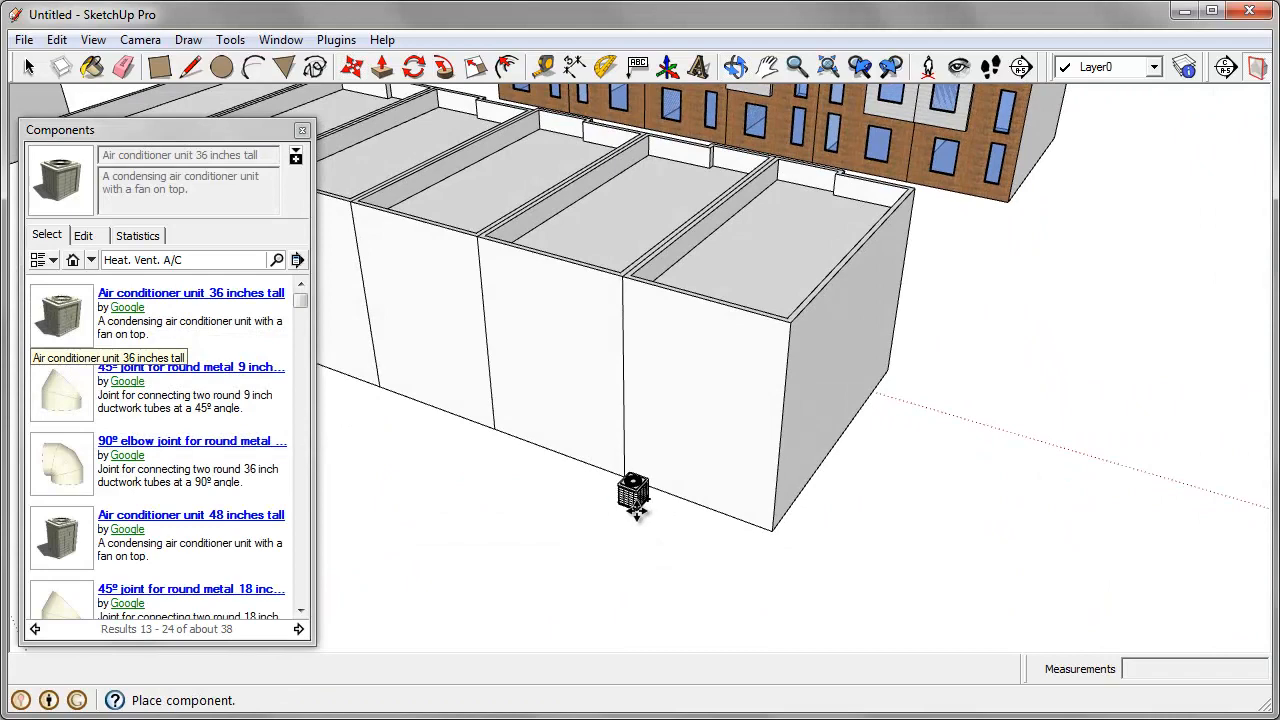
{"action": "left_click", "coordinate": [628, 500]}
{"action": "middle_click_drag", "start_coordinate": [569, 583], "coordinate": [500, 514]}
{"action": "scroll", "coordinate": [651, 508], "scroll_direction": "up", "scroll_amount": 1}
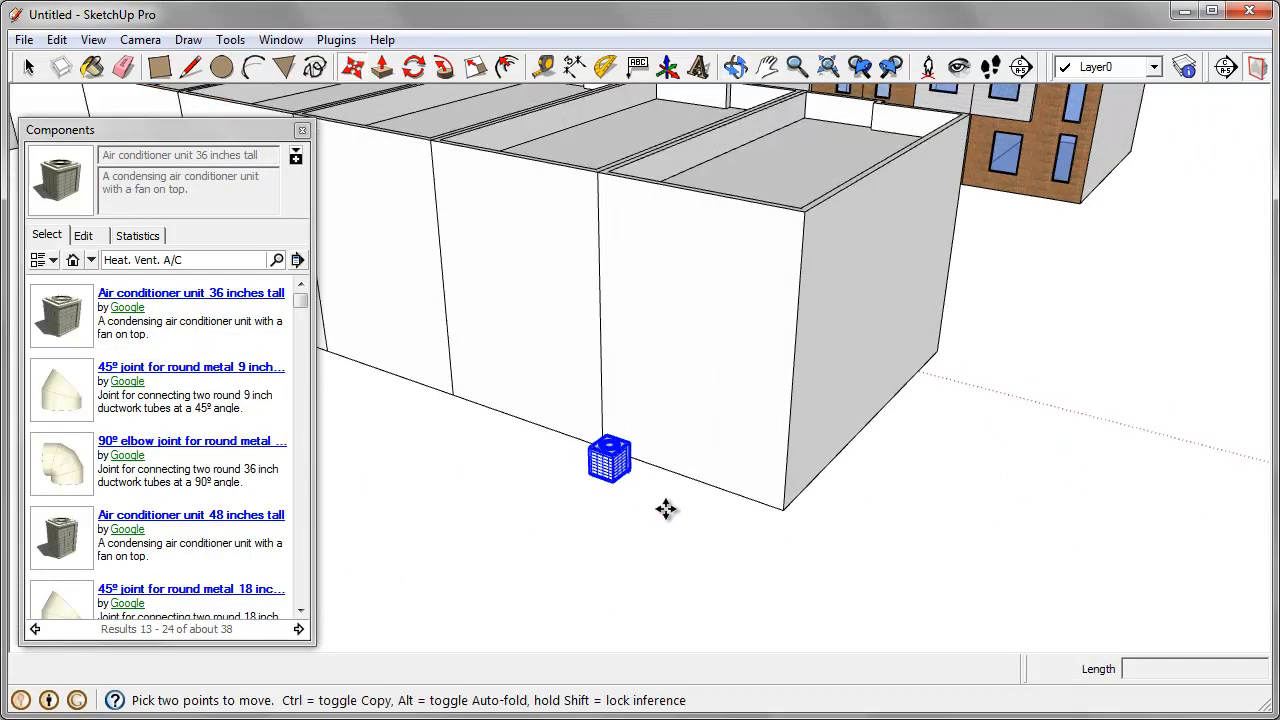
{"action": "scroll", "coordinate": [600, 470], "scroll_direction": "down", "scroll_amount": 2}
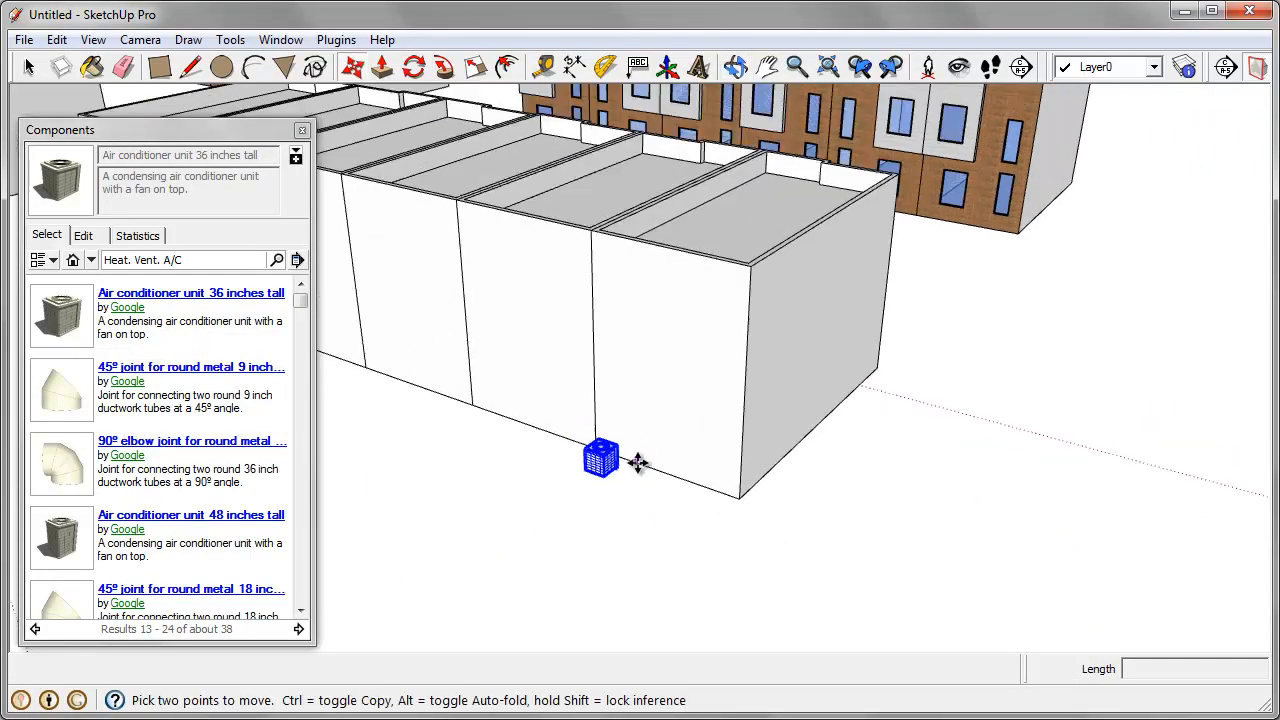
{"action": "middle_click_drag", "start_coordinate": [634, 460], "coordinate": [651, 514]}
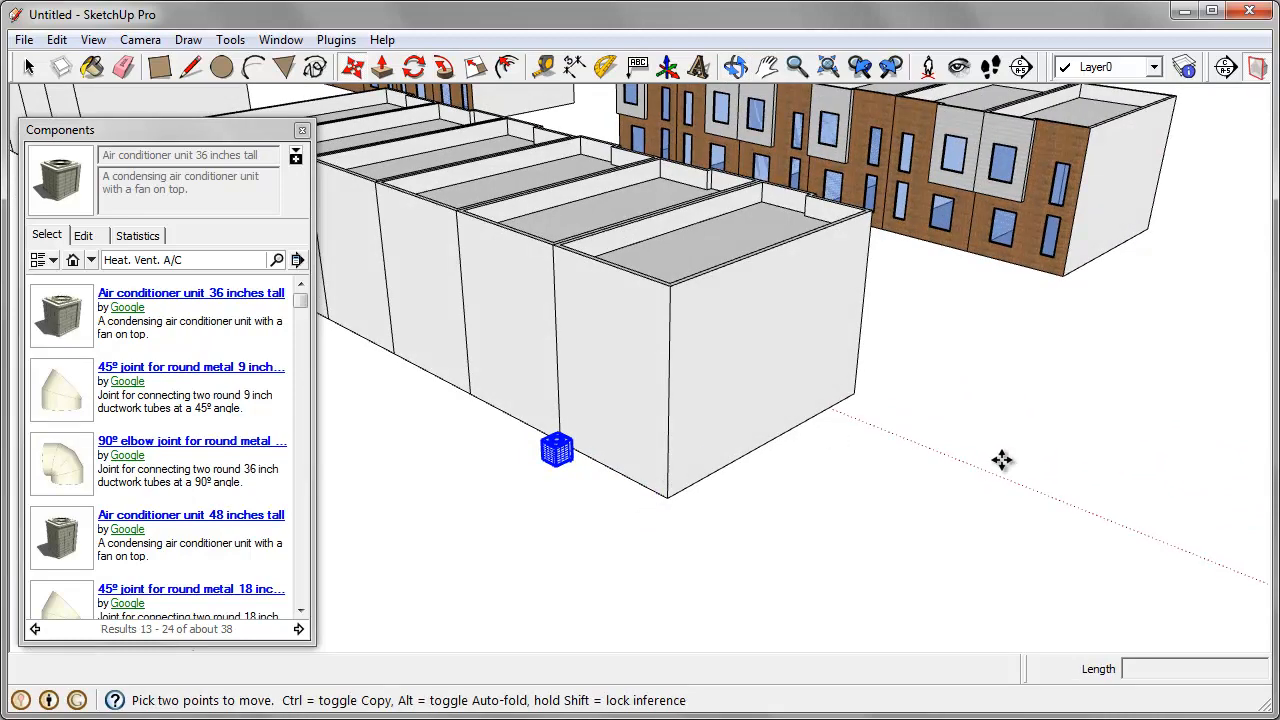
{"action": "scroll", "coordinate": [1002, 460], "scroll_direction": "down", "scroll_amount": 2}
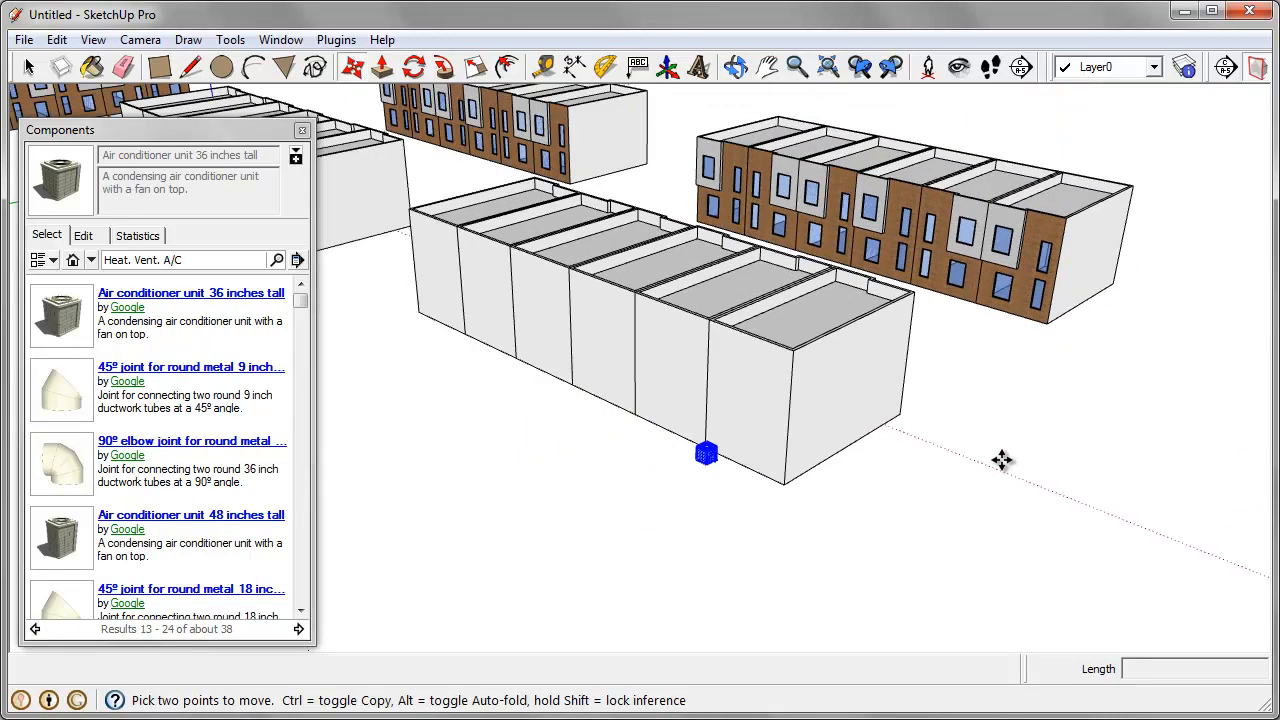
{"action": "scroll", "coordinate": [1002, 460], "scroll_direction": "down", "scroll_amount": 2}
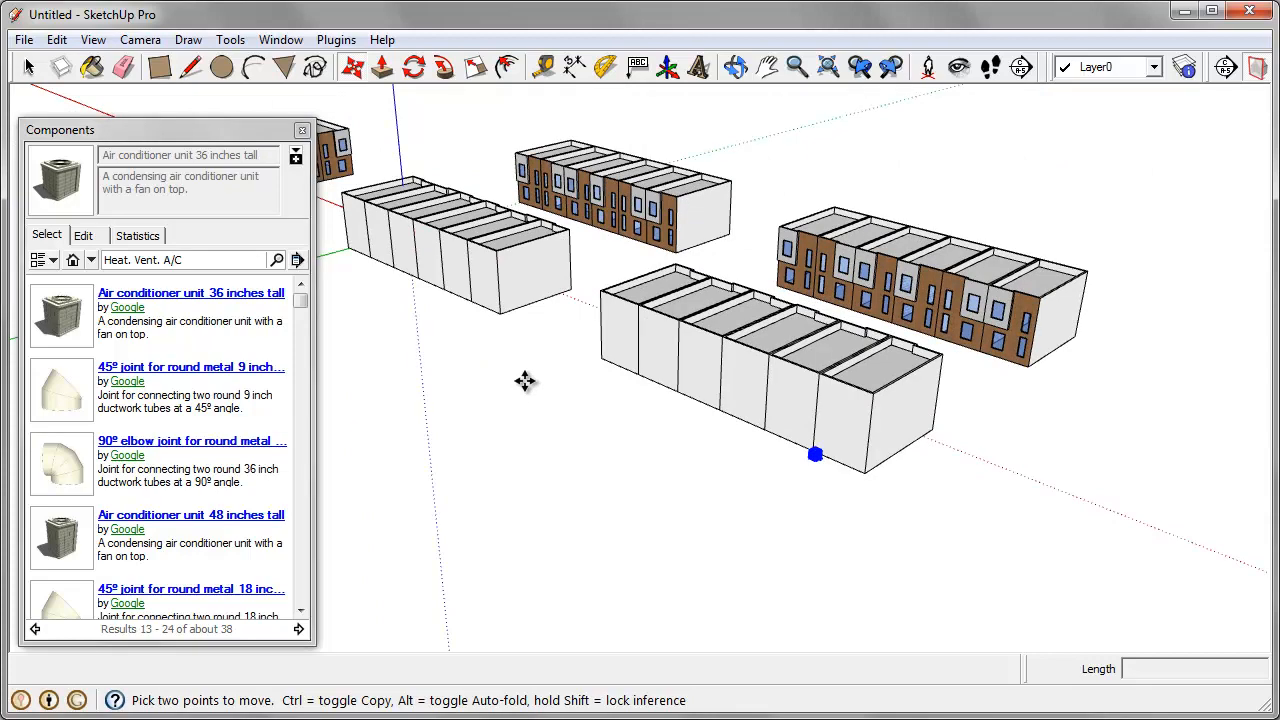
{"action": "scroll", "coordinate": [850, 482], "scroll_direction": "up", "scroll_amount": 3}
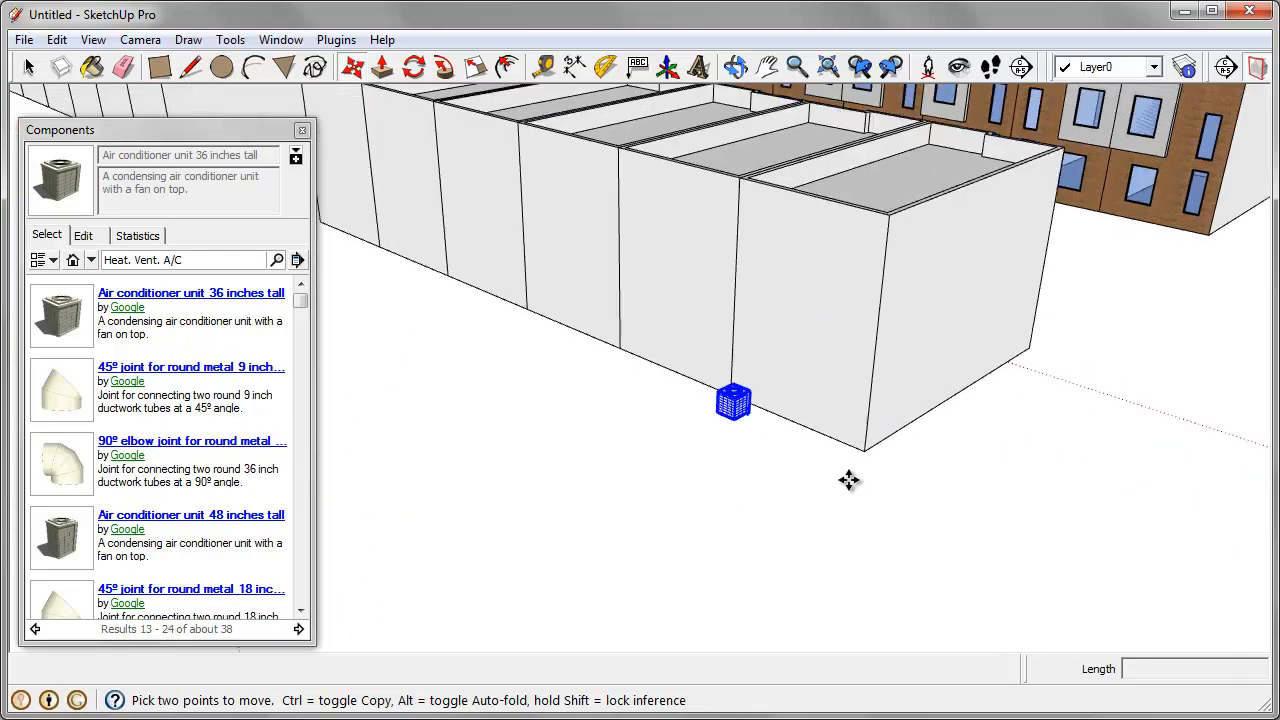
Step: Cut the air conditioner and paste it in place inside the end house component nested in the row
{"action": "left_click", "coordinate": [50, 40]}
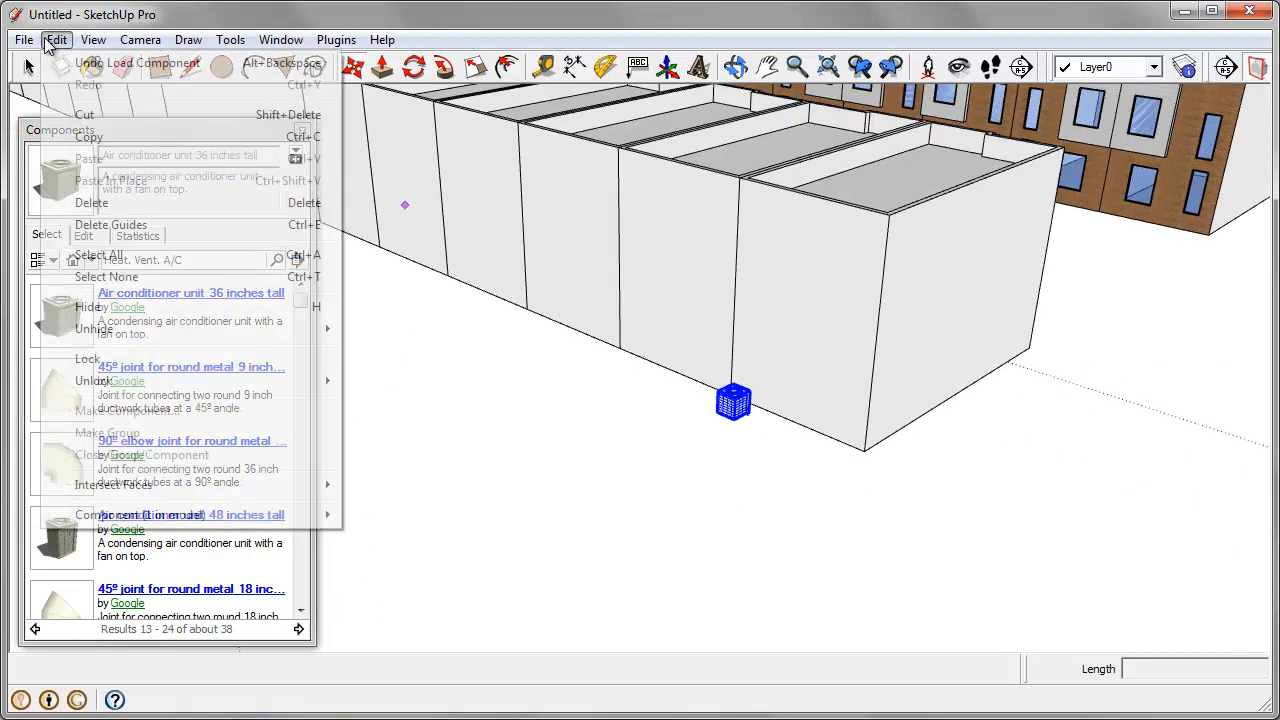
{"action": "left_click", "coordinate": [88, 116]}
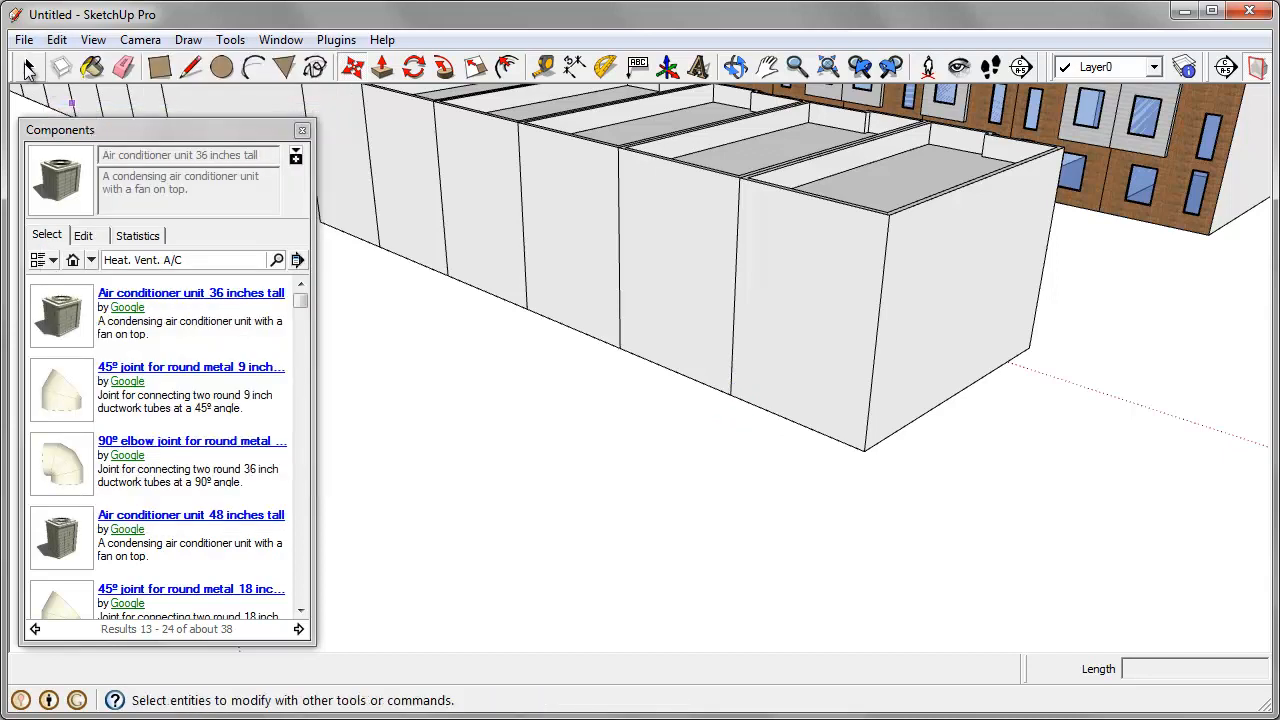
{"action": "scroll", "coordinate": [793, 441], "scroll_direction": "down", "scroll_amount": 4}
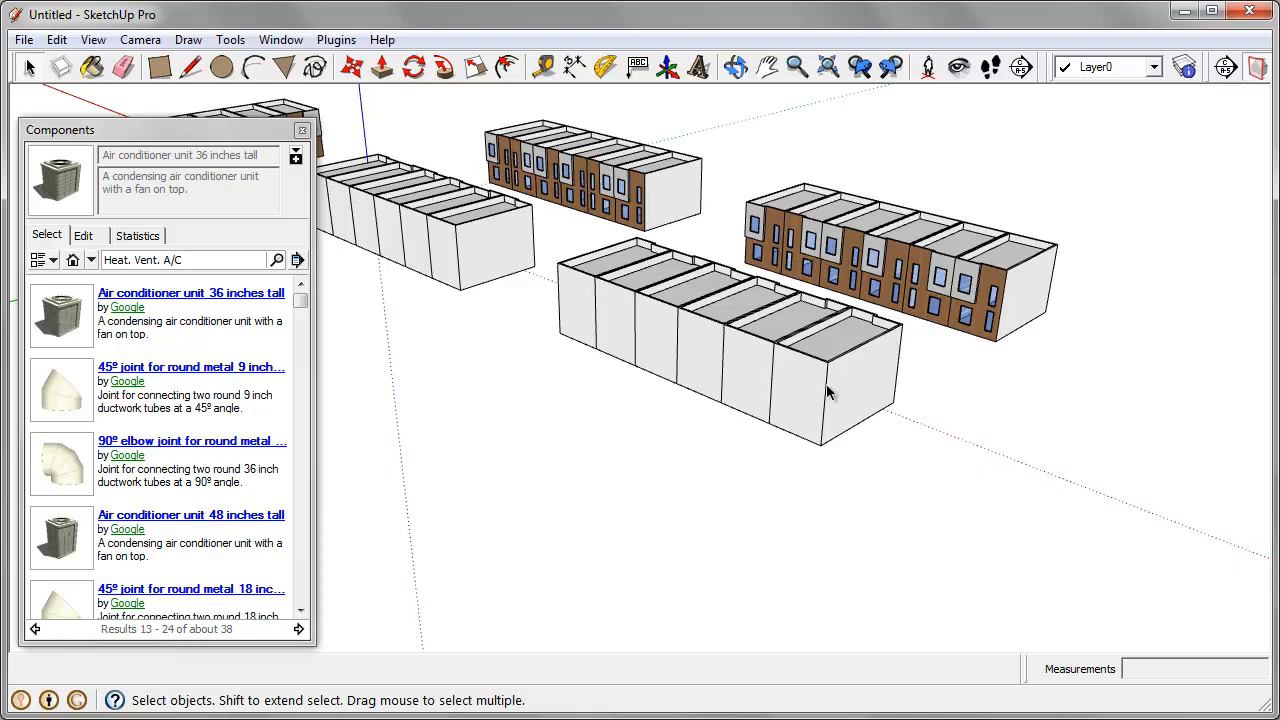
{"action": "double_click", "coordinate": [816, 388]}
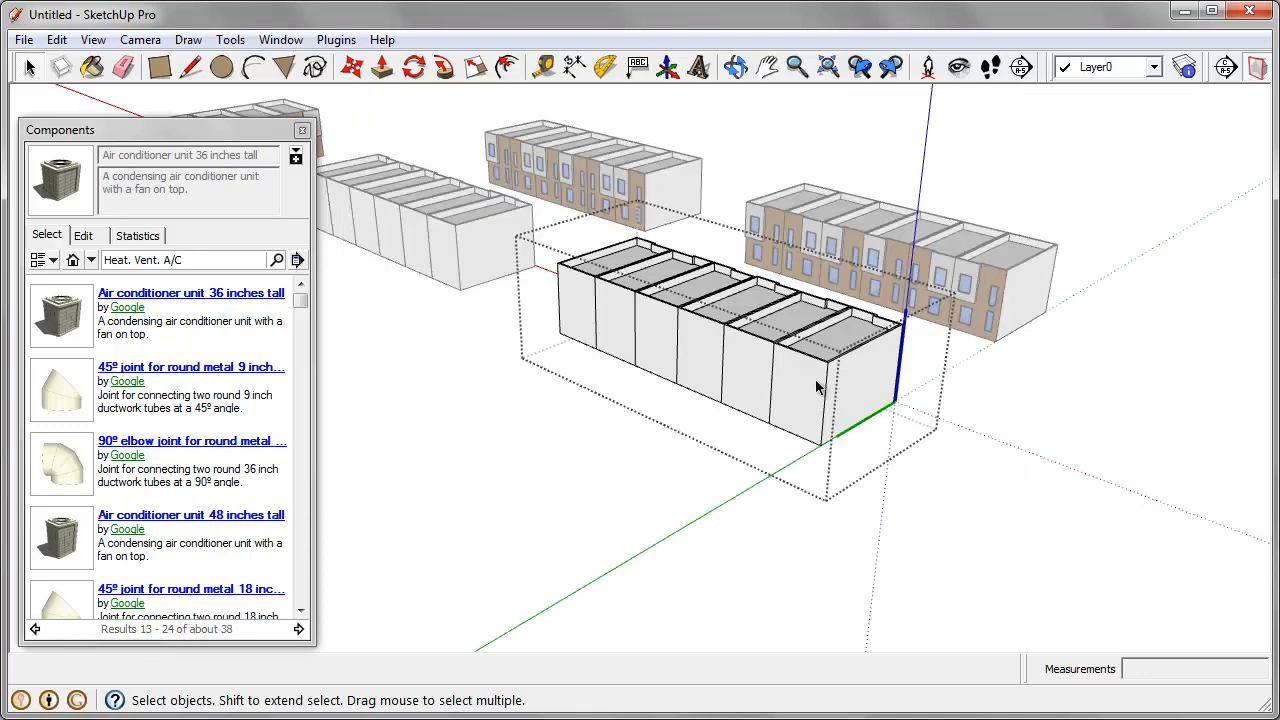
{"action": "double_click", "coordinate": [816, 388]}
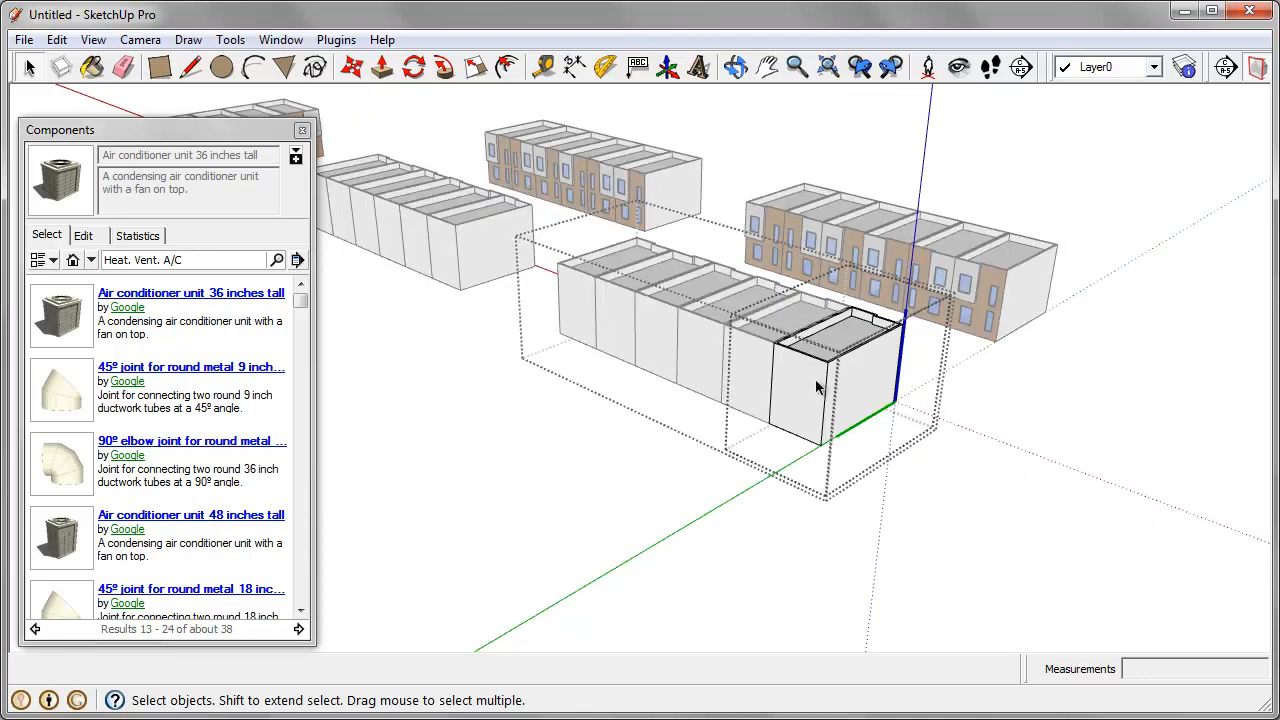
{"action": "scroll", "coordinate": [876, 376], "scroll_direction": "up", "scroll_amount": 1}
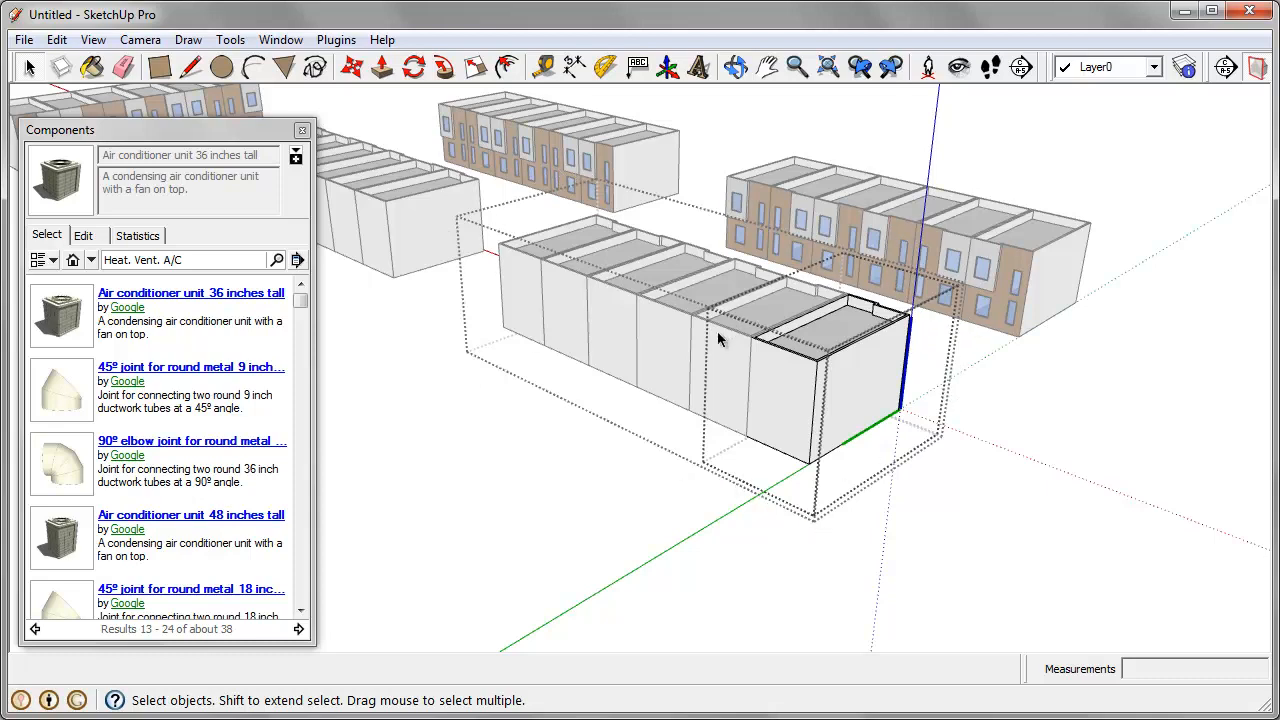
{"action": "left_click", "coordinate": [57, 40]}
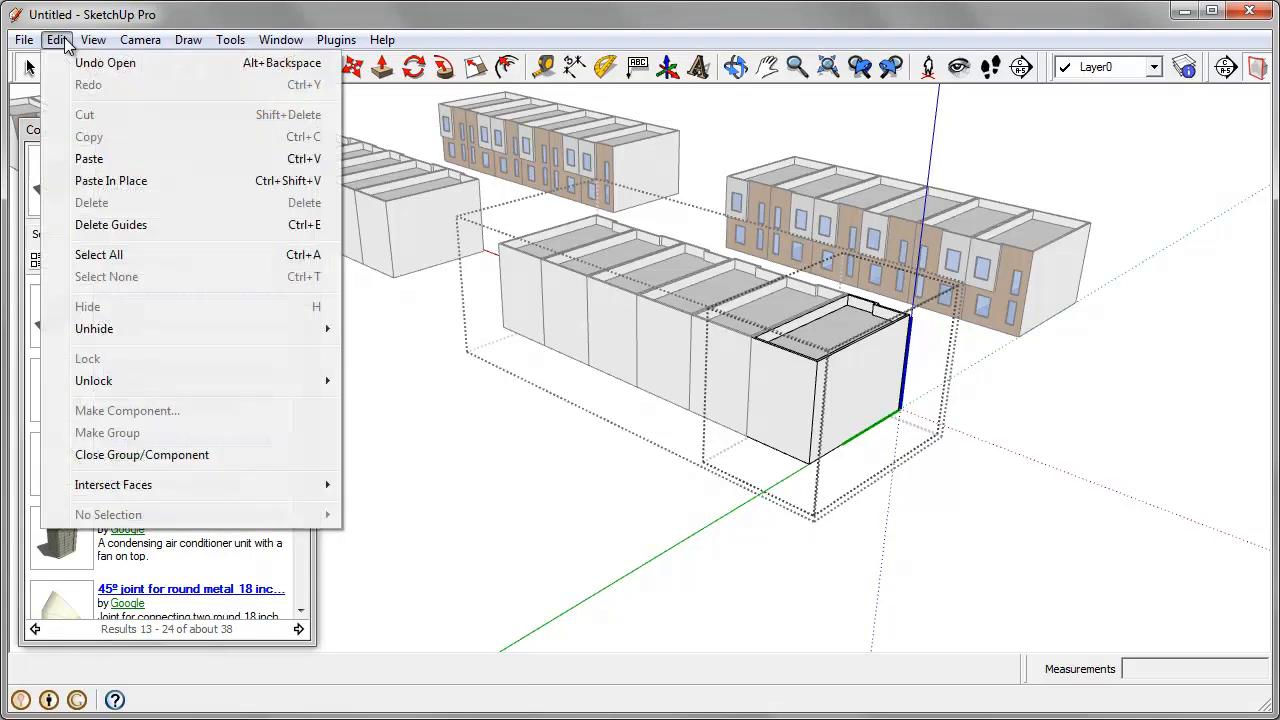
{"action": "left_click", "coordinate": [147, 183]}
Step: Leave the nested components and examine the air conditioners along the backs of the house rows
{"action": "middle_click_drag", "start_coordinate": [600, 360], "coordinate": [757, 372]}
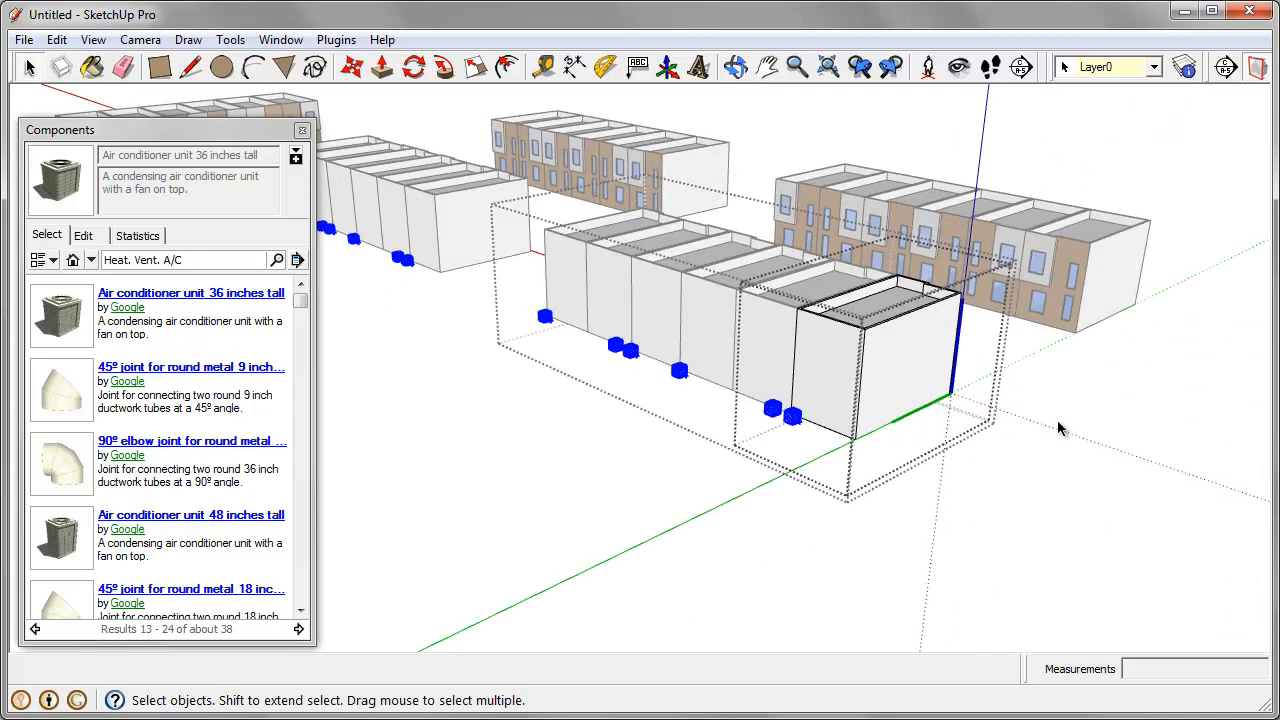
{"action": "middle_click_drag", "start_coordinate": [989, 523], "coordinate": [493, 533]}
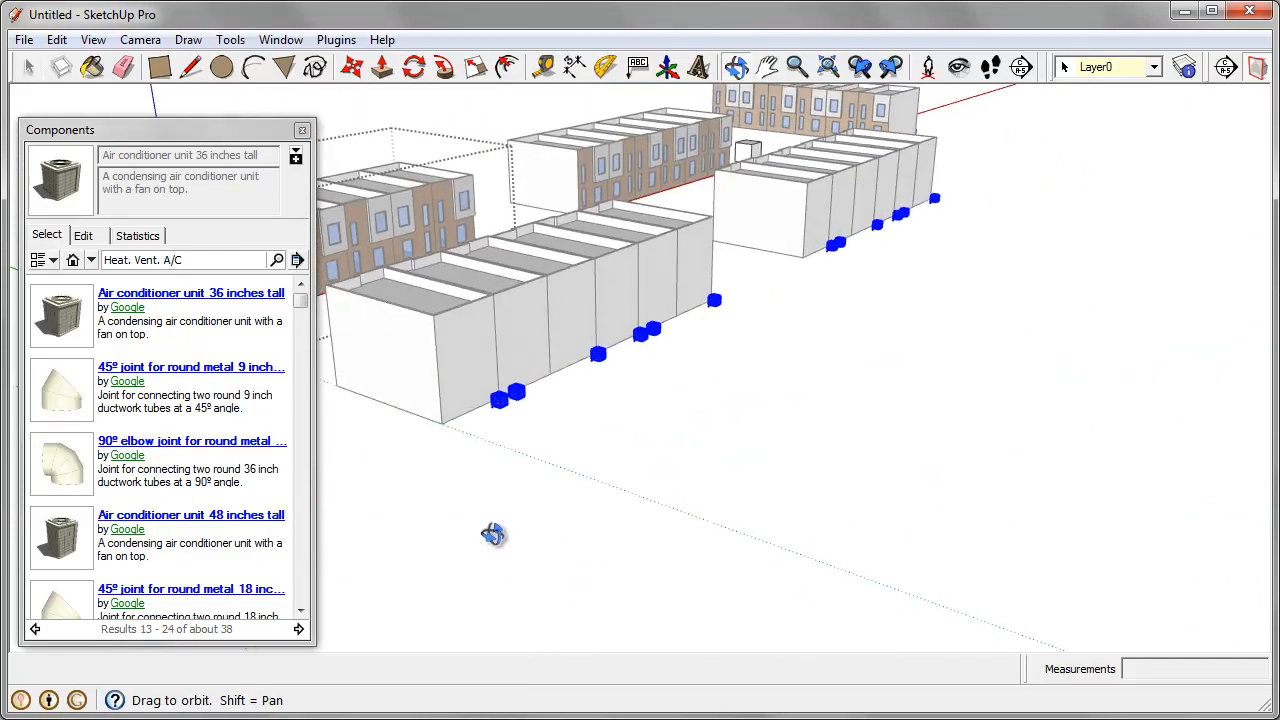
{"action": "left_click", "coordinate": [491, 516]}
{"action": "key", "text": "h"}
{"action": "left_click_drag", "start_coordinate": [551, 446], "coordinate": [814, 495]}
{"action": "scroll", "coordinate": [520, 340], "scroll_direction": "up", "scroll_amount": 3}
{"action": "middle_click_drag", "start_coordinate": [468, 312], "coordinate": [910, 335]}
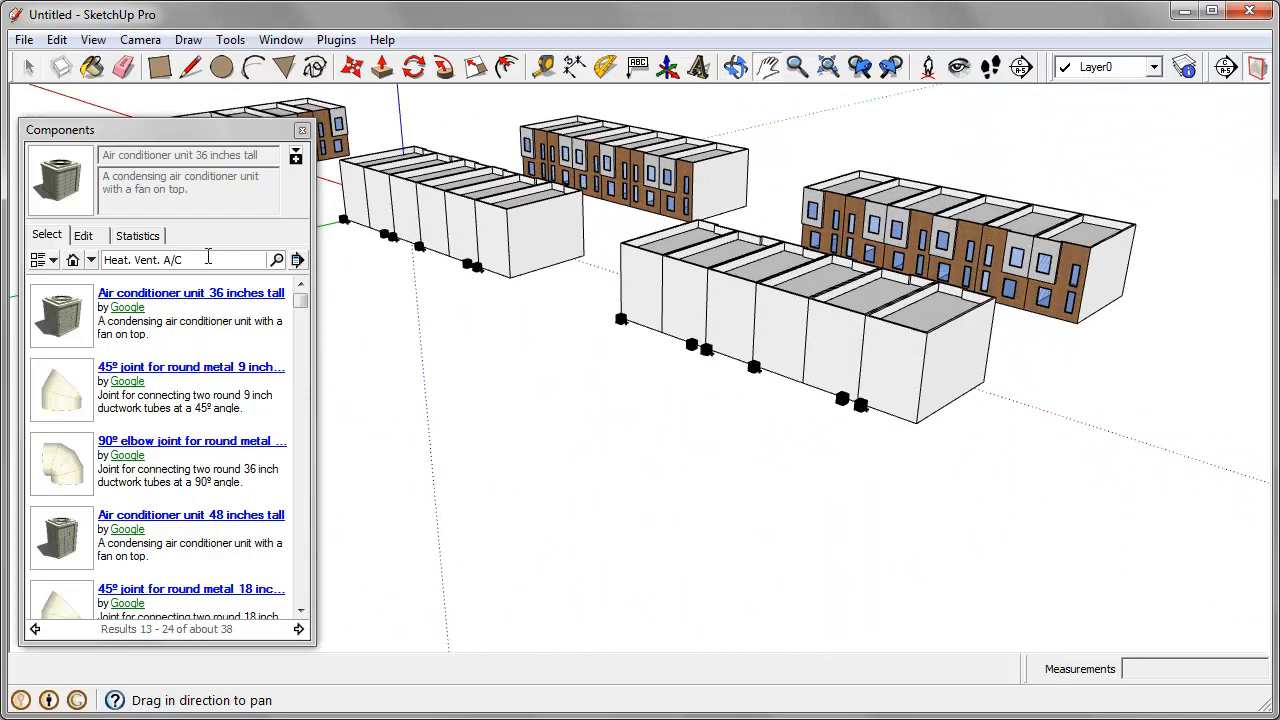
Step: List the components used in the model, and search the online component library for "tree"
{"action": "left_click", "coordinate": [90, 259]}
{"action": "left_click", "coordinate": [72, 259]}
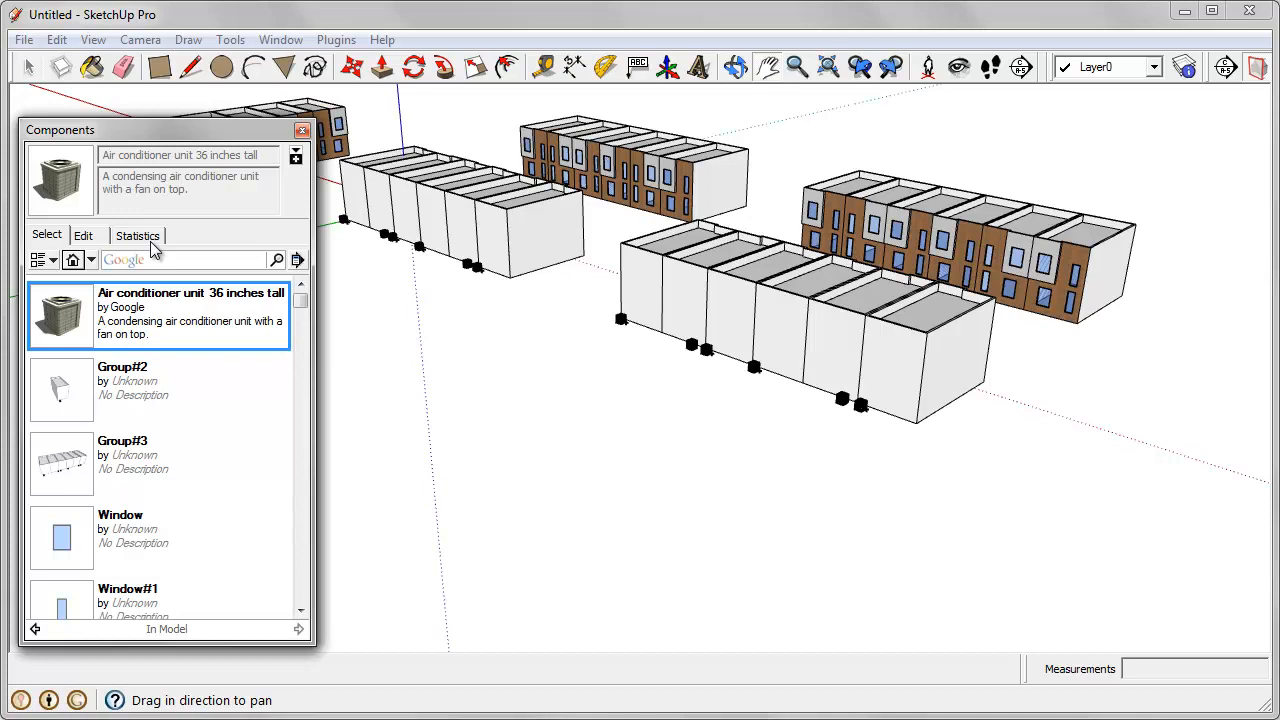
{"action": "left_click", "coordinate": [166, 261]}
{"action": "type", "text": "tree"}
{"action": "key", "text": "Return"}
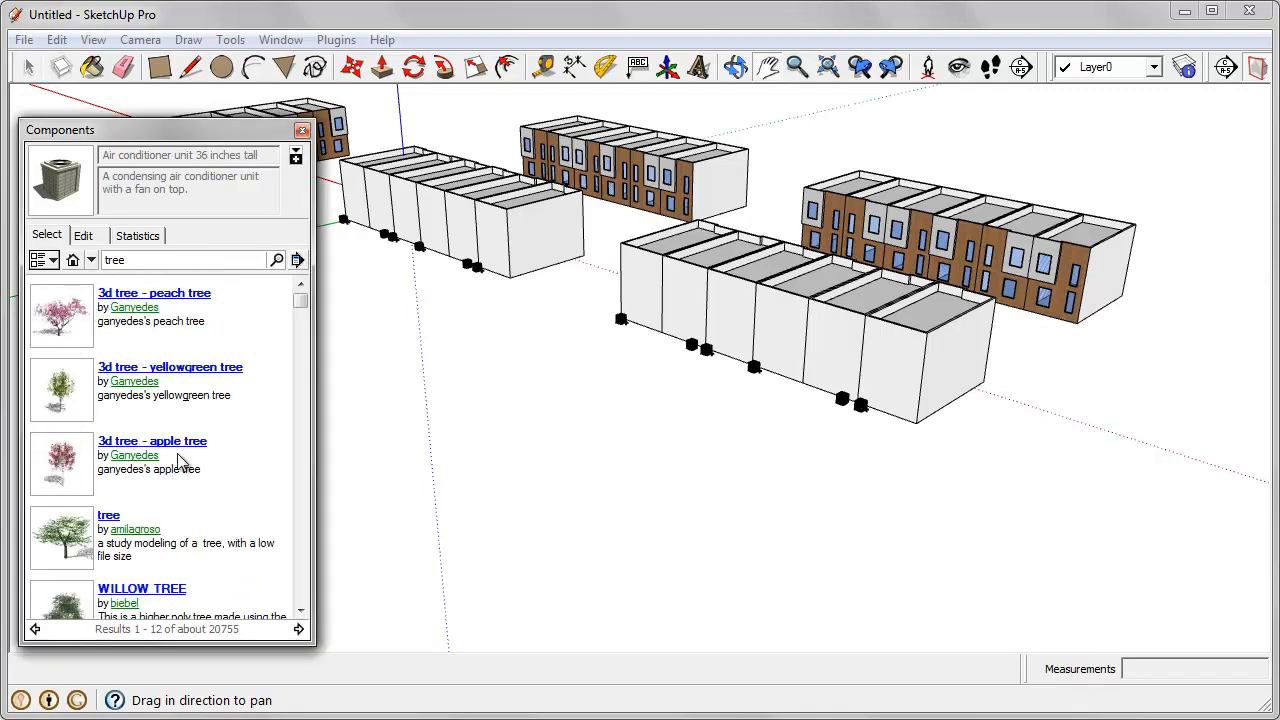
Step: Look through the tree results and start loading the '3d tree - peach tree' component
{"action": "left_click_drag", "start_coordinate": [300, 298], "coordinate": [290, 427]}
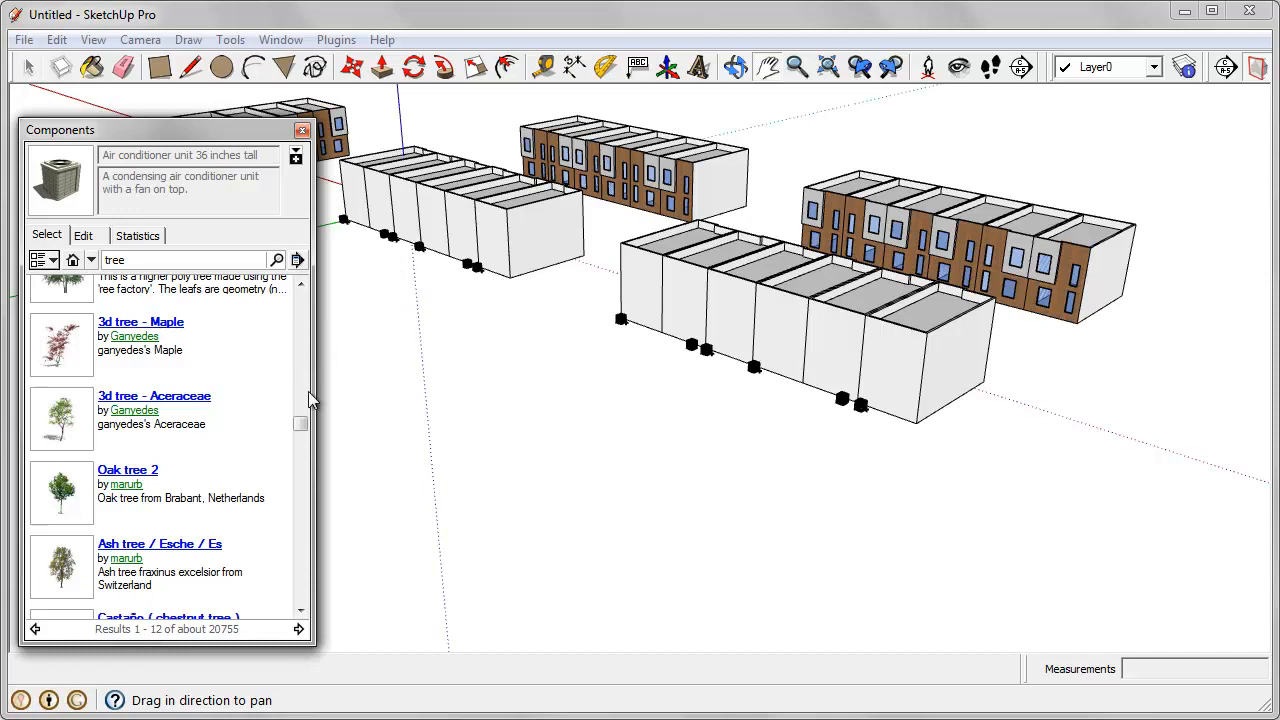
{"action": "left_click_drag", "start_coordinate": [302, 432], "coordinate": [306, 292]}
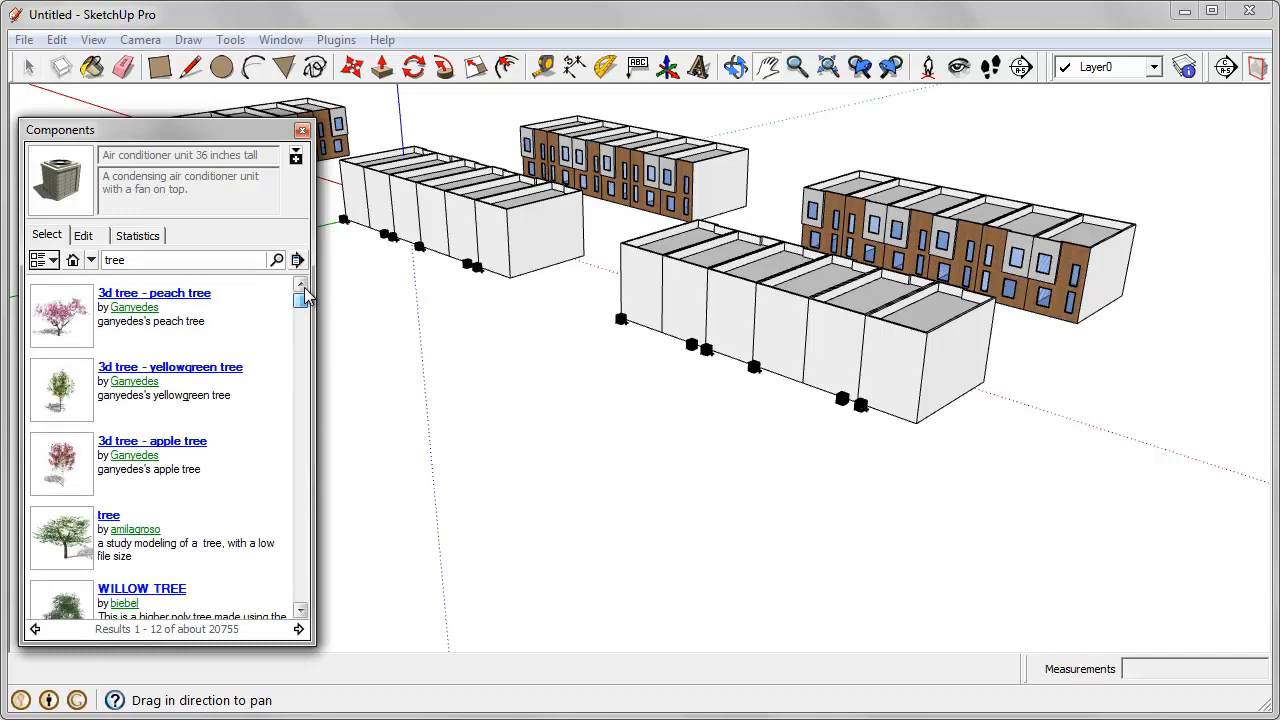
{"action": "left_click", "coordinate": [62, 318]}
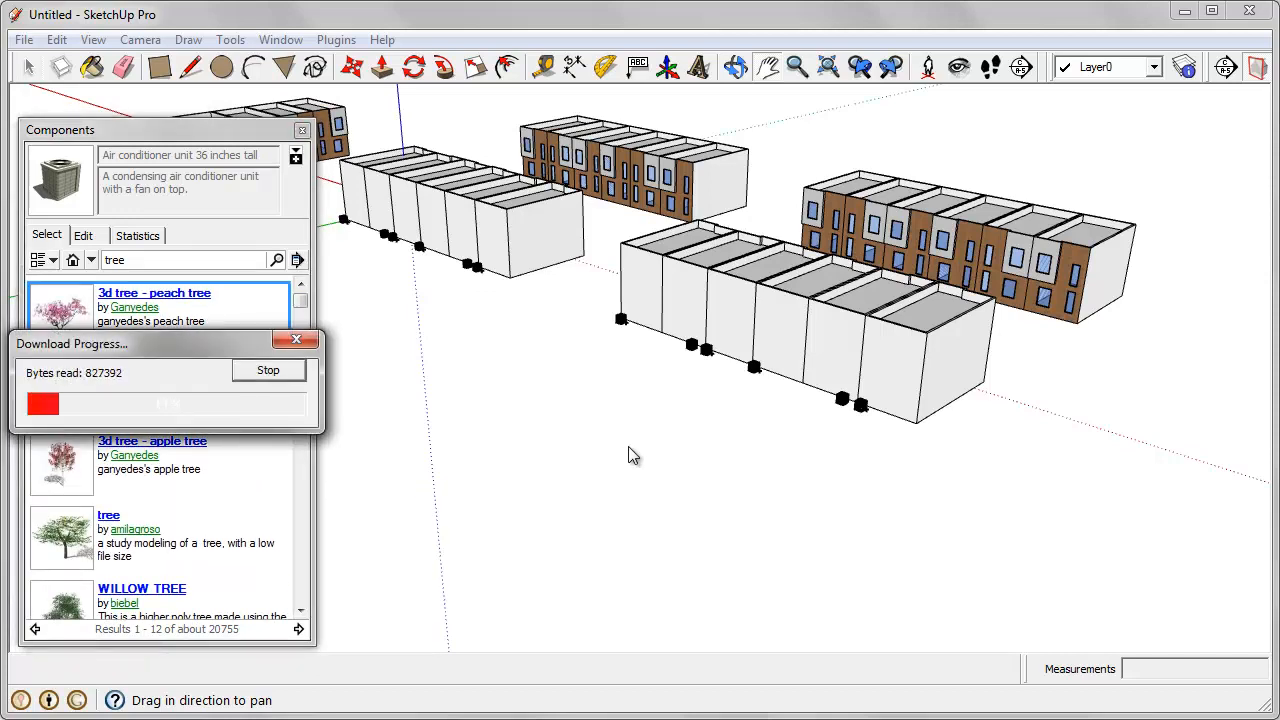
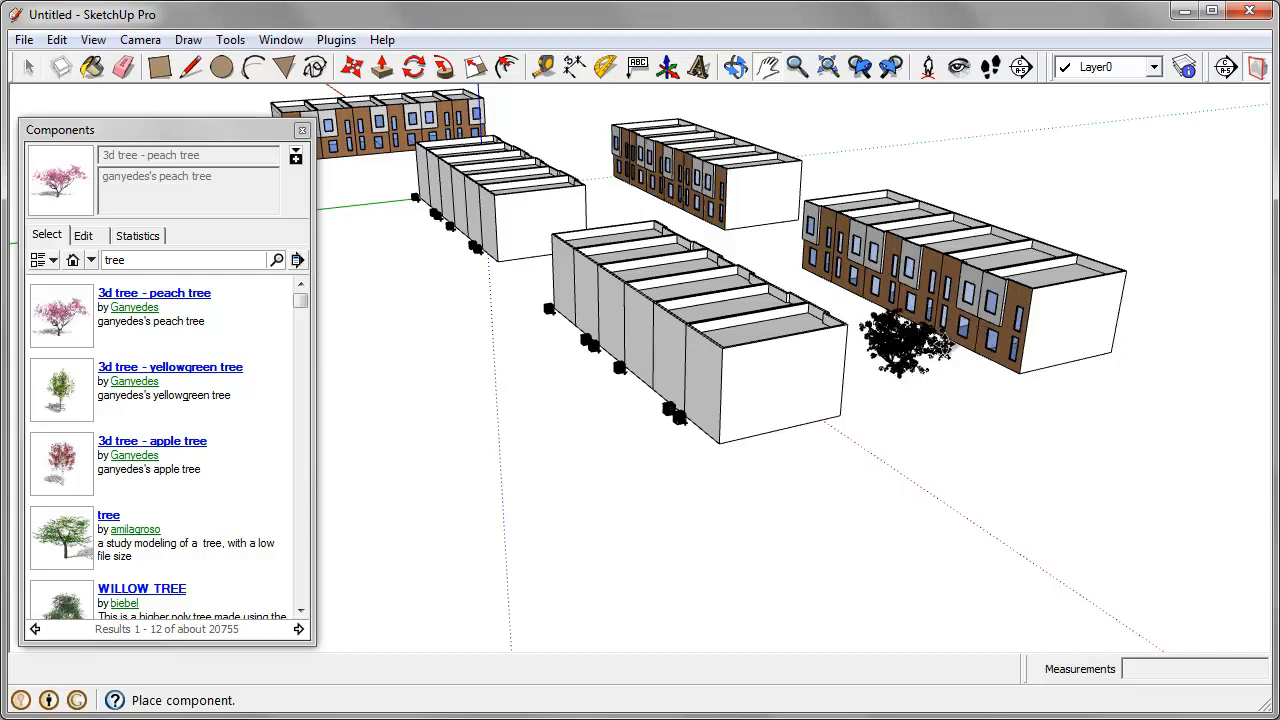
Step: Place the '3d tree - peach tree' component in front of the nearest brick house row and examine its leaves and branches up close
{"action": "left_click", "coordinate": [905, 350]}
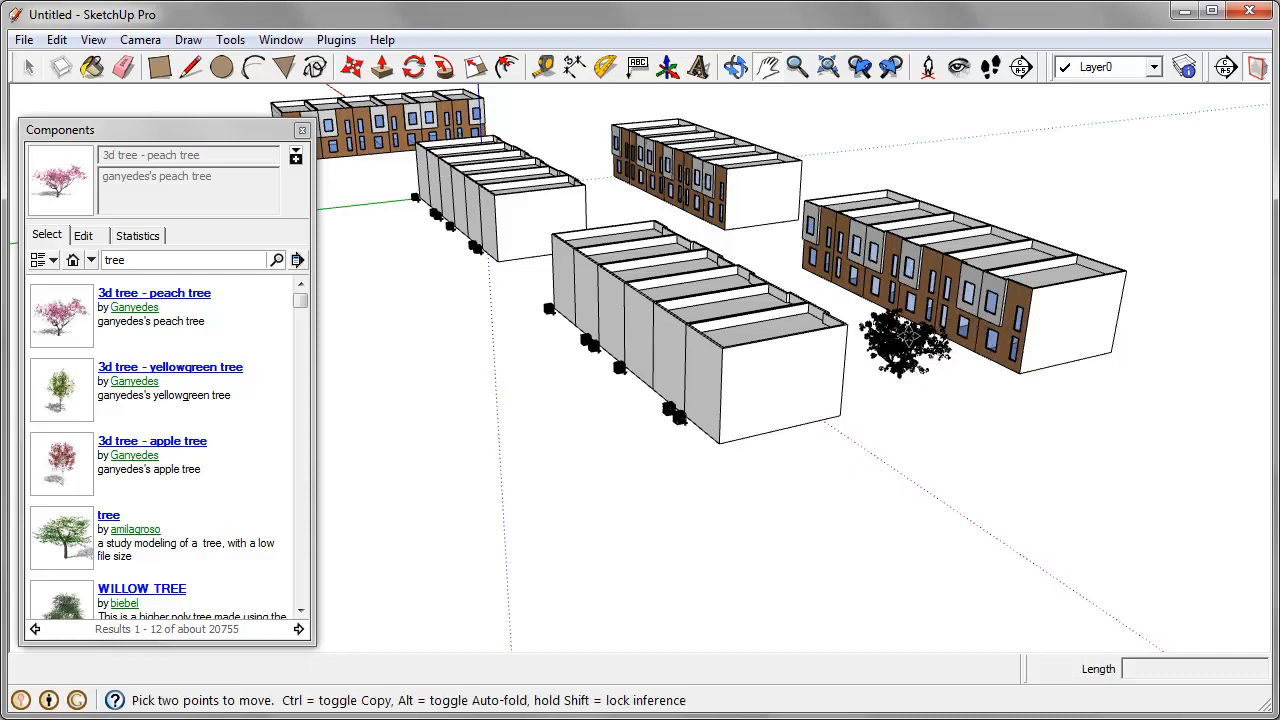
{"action": "scroll", "coordinate": [905, 345], "scroll_direction": "up", "scroll_amount": 6}
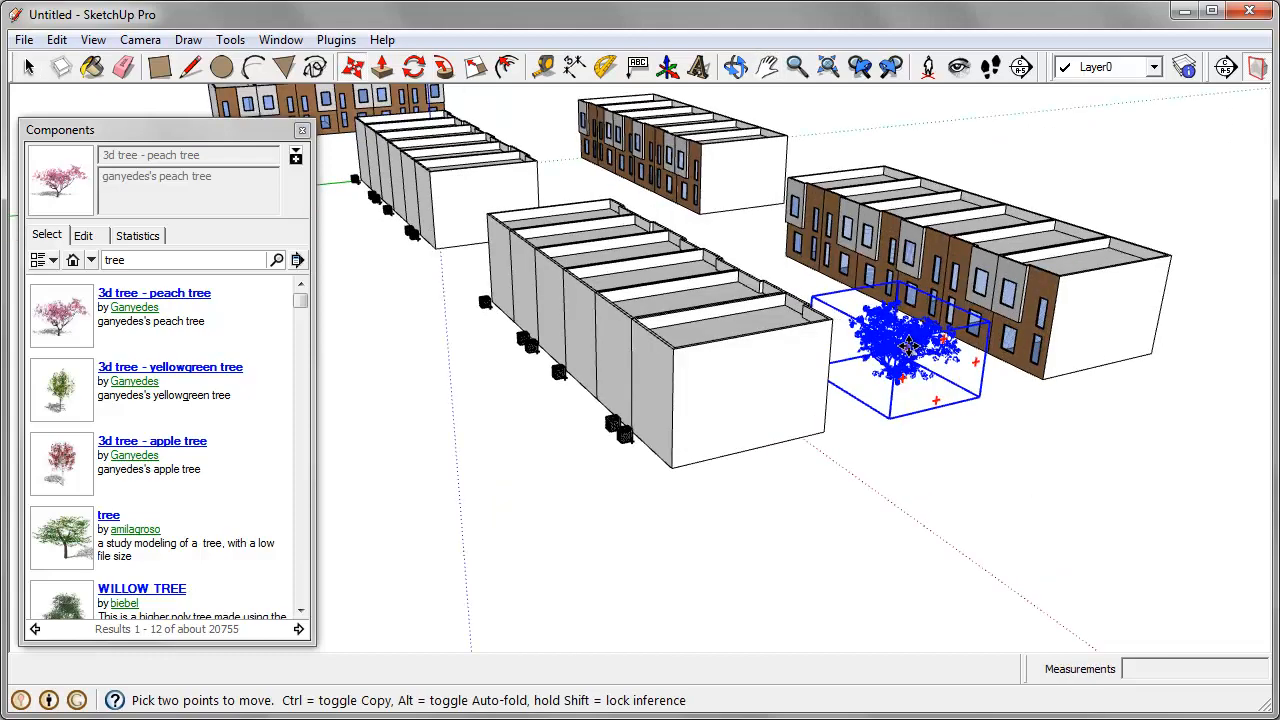
{"action": "scroll", "coordinate": [906, 345], "scroll_direction": "up", "scroll_amount": 2}
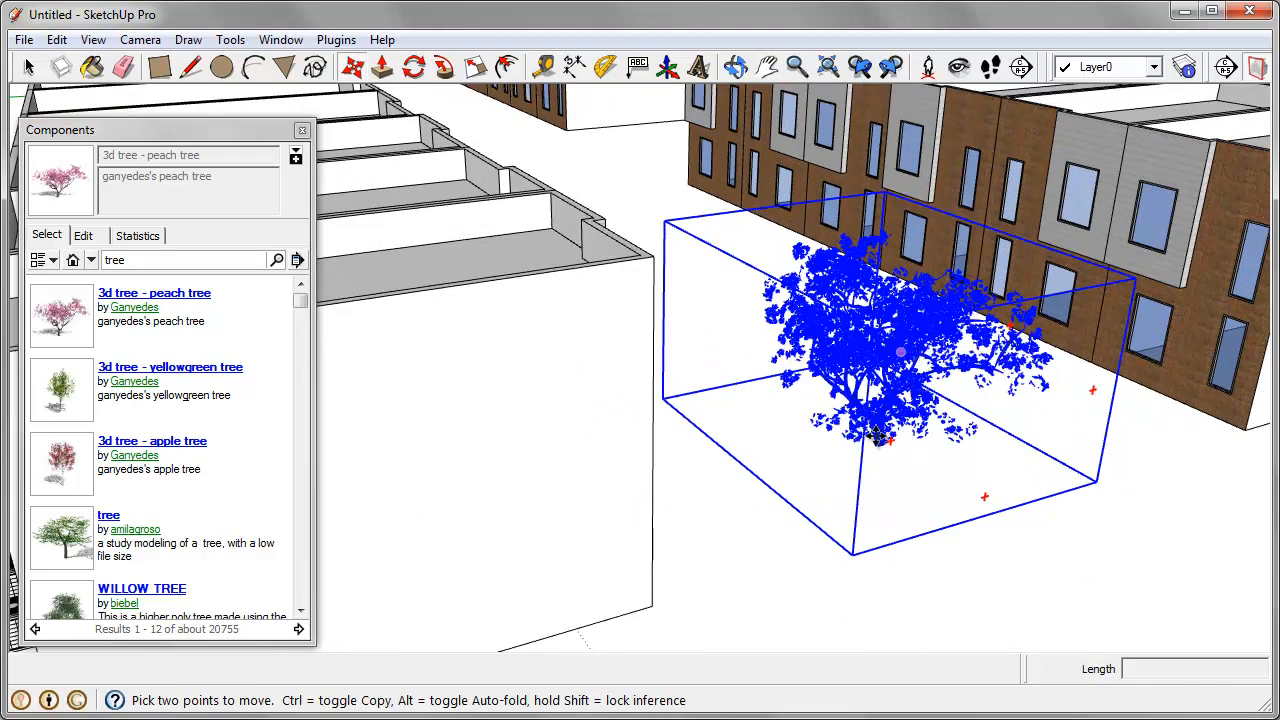
{"action": "key", "text": "space"}
{"action": "left_click", "coordinate": [1167, 553]}
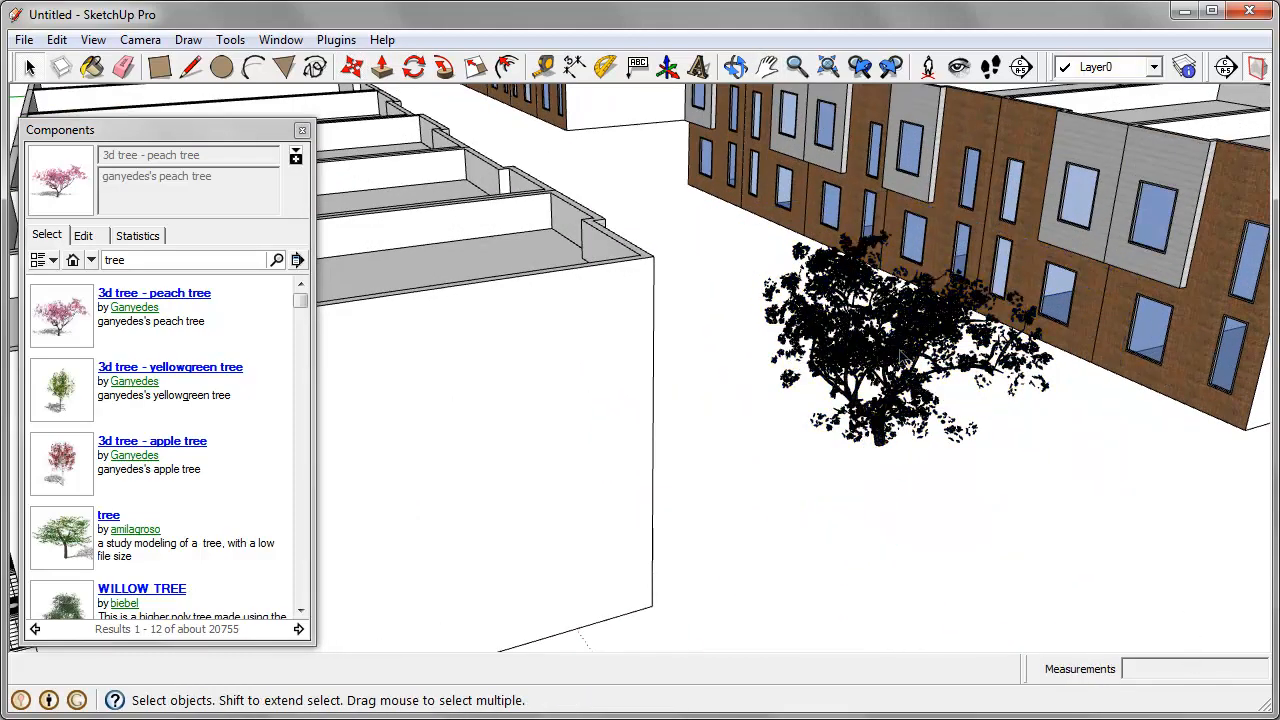
{"action": "scroll", "coordinate": [900, 350], "scroll_direction": "up", "scroll_amount": 4}
{"action": "scroll", "coordinate": [790, 362], "scroll_direction": "up", "scroll_amount": 3}
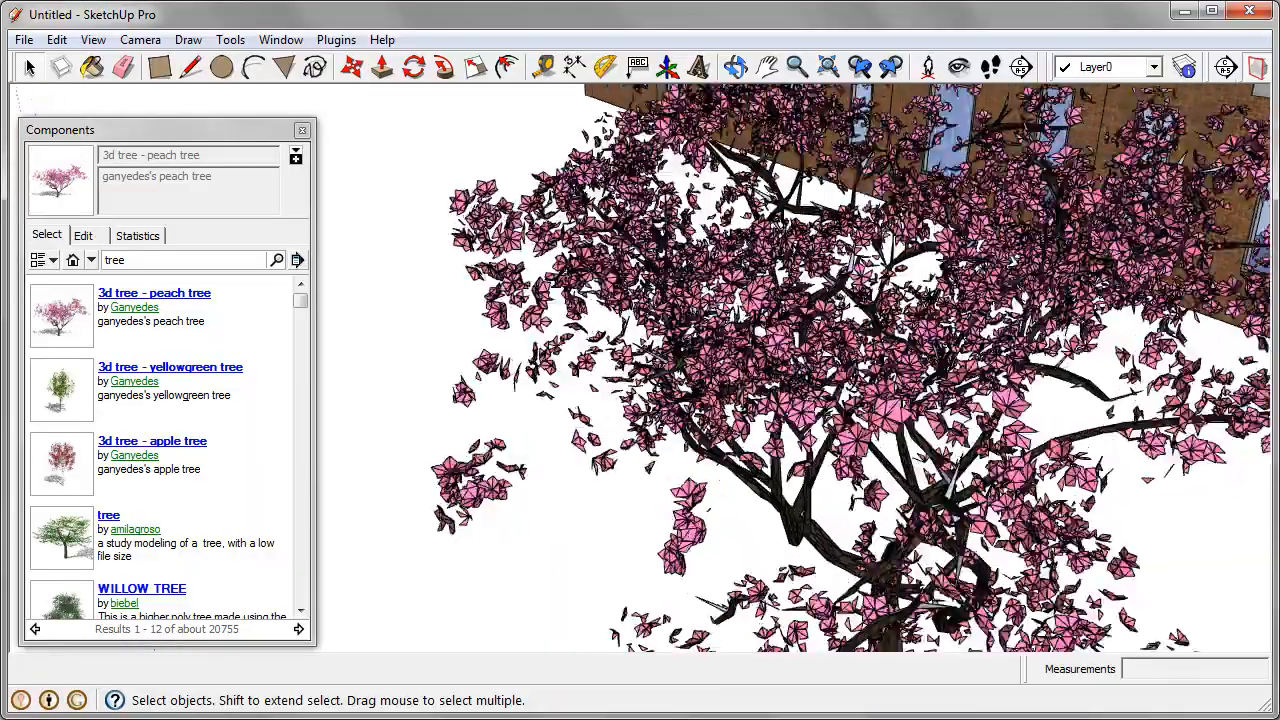
{"action": "middle_click_drag", "start_coordinate": [742, 382], "coordinate": [893, 410]}
{"action": "scroll", "coordinate": [893, 418], "scroll_direction": "down", "scroll_amount": 3}
{"action": "scroll", "coordinate": [818, 300], "scroll_direction": "down", "scroll_amount": 2}
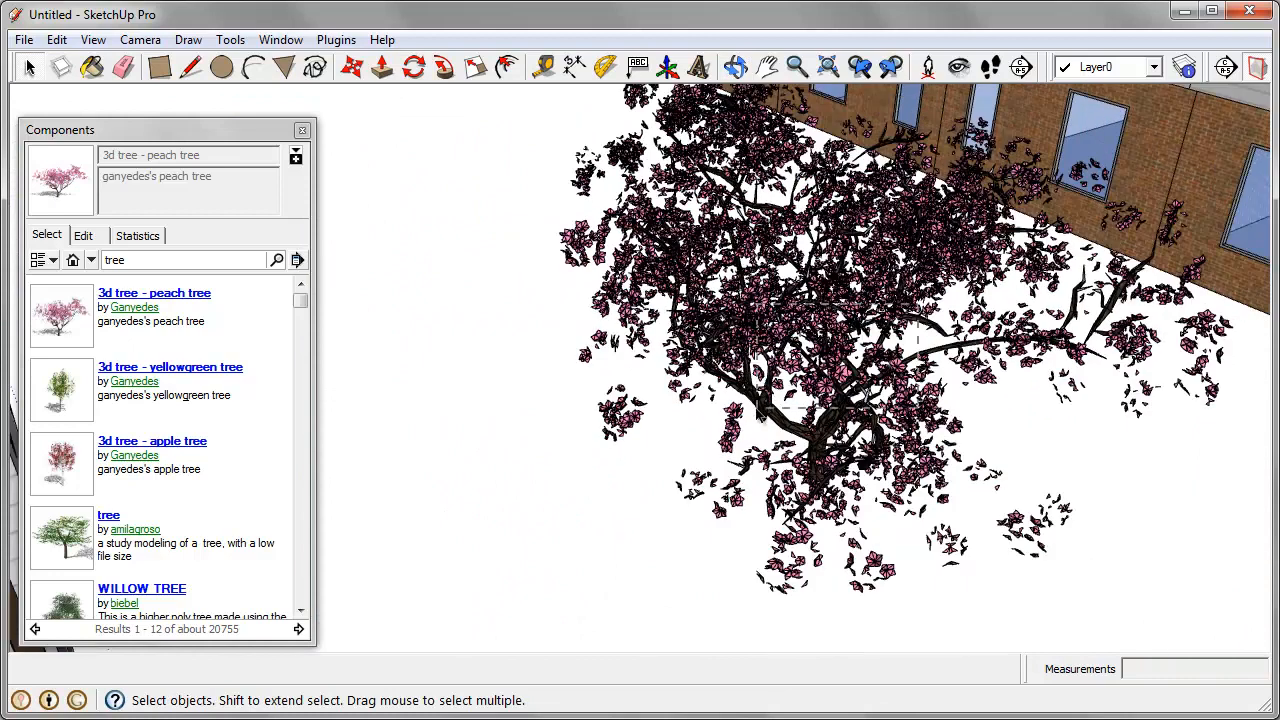
Step: Delete the placed peach tree and search the component library for "smart tree"
{"action": "left_click", "coordinate": [875, 342]}
{"action": "key", "text": "Delete"}
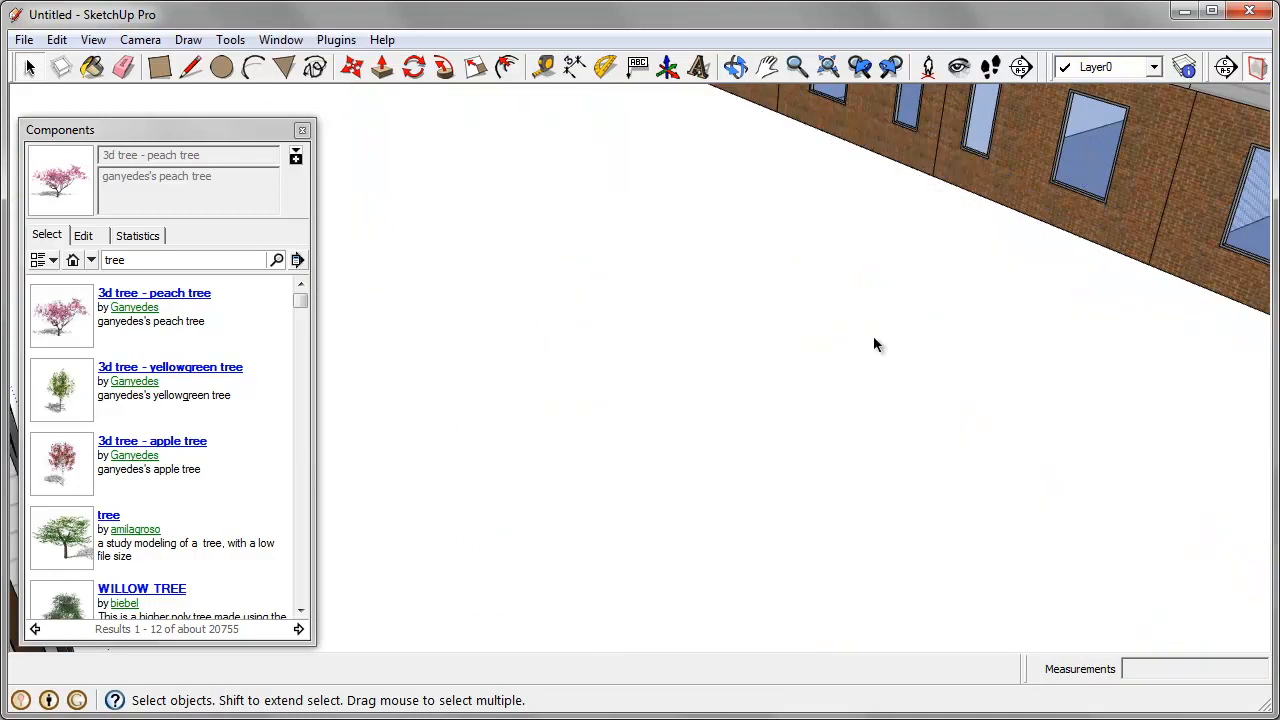
{"action": "left_click", "coordinate": [197, 262]}
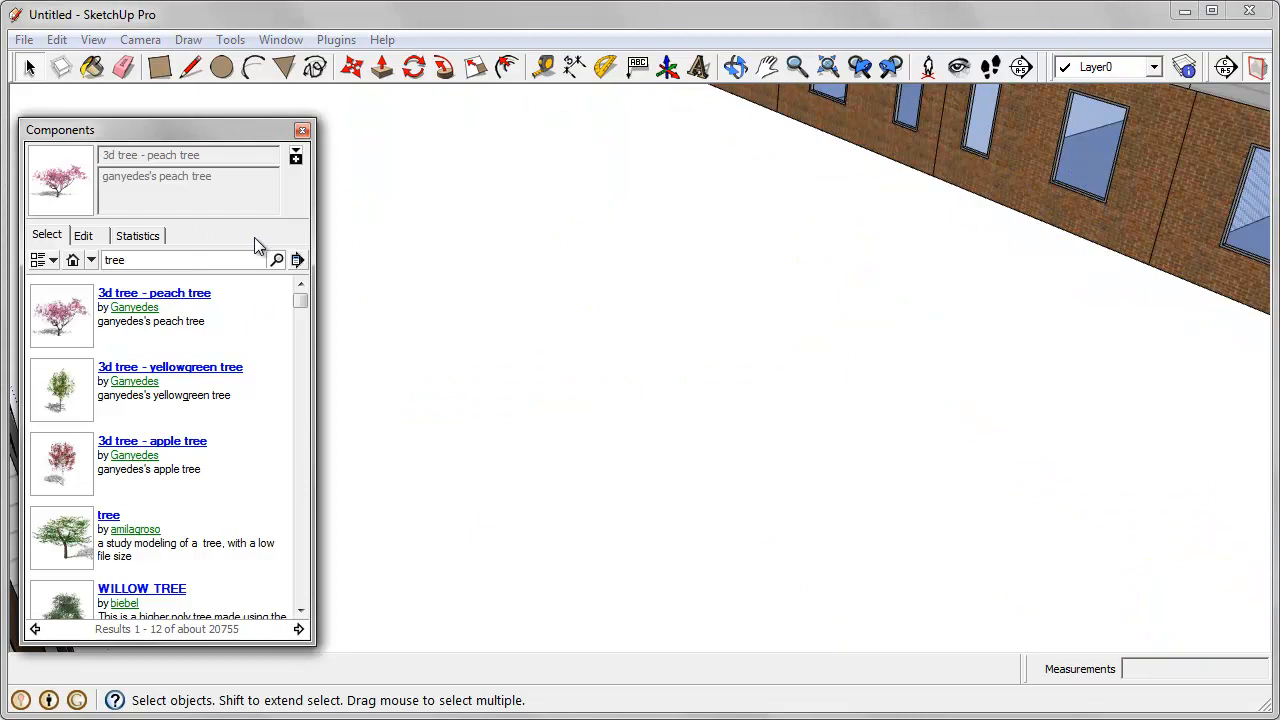
{"action": "key", "text": "Home"}
{"action": "type", "text": "smart"}
{"action": "key", "text": "Return"}
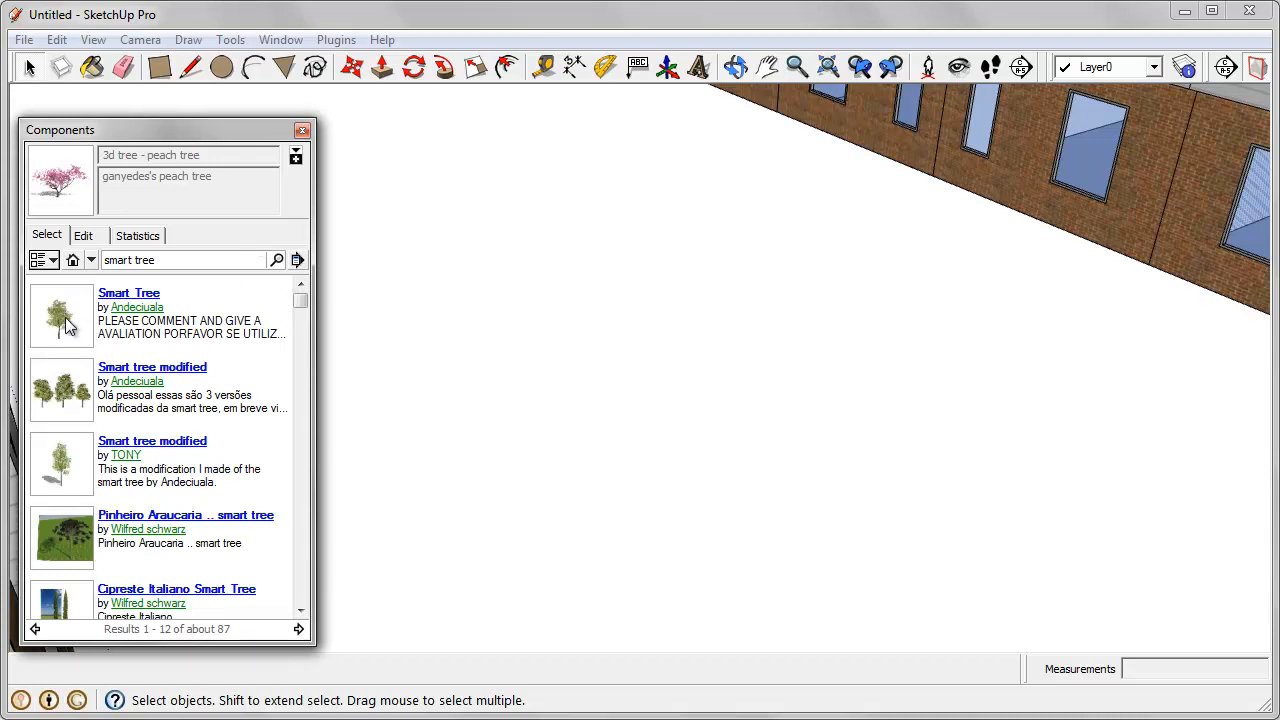
Step: Try out the single-tree 'Smart tree modified' component on the ground beside the house row, and delete it
{"action": "left_click", "coordinate": [72, 470]}
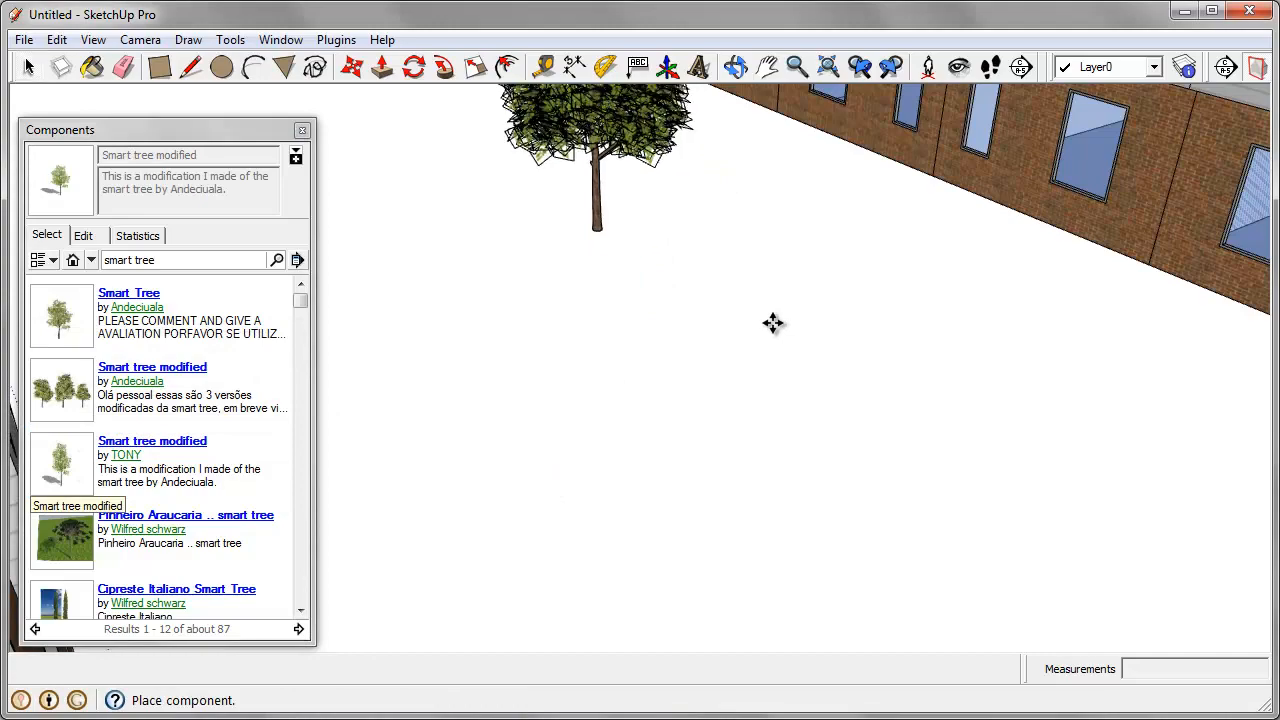
{"action": "left_click", "coordinate": [759, 388]}
{"action": "middle_click_drag", "start_coordinate": [800, 341], "coordinate": [680, 212]}
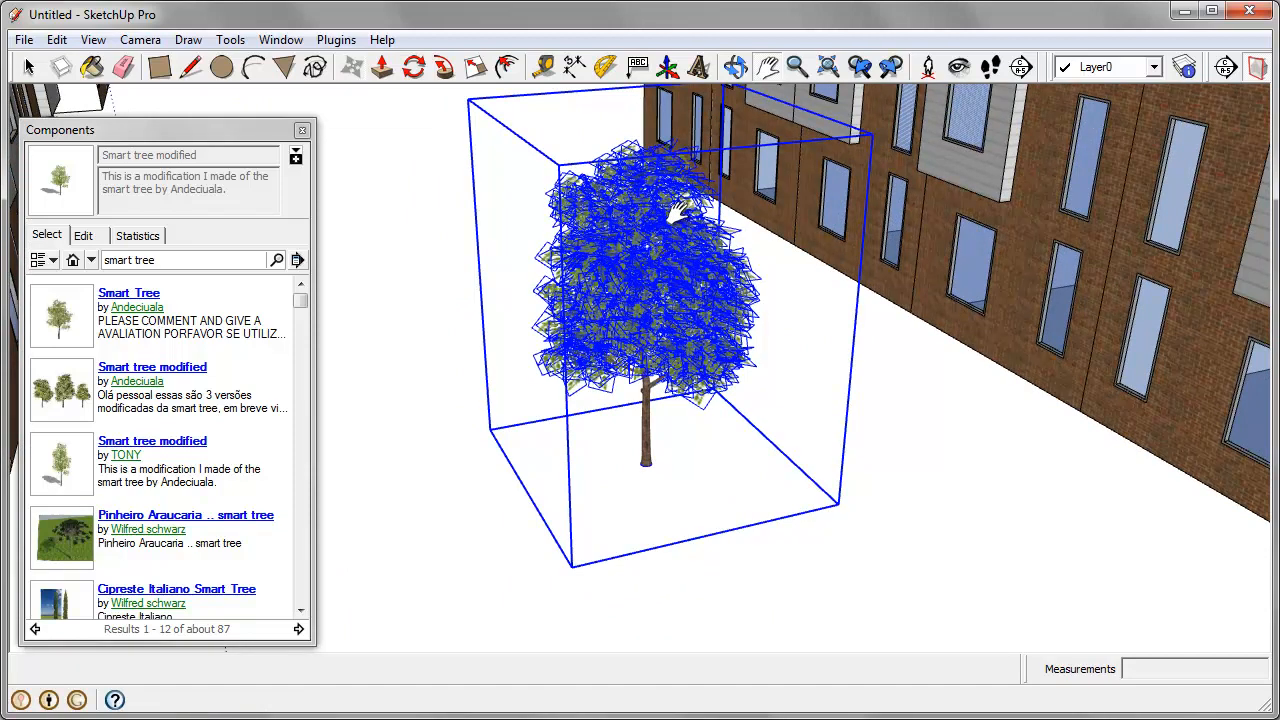
{"action": "key", "text": "Delete"}
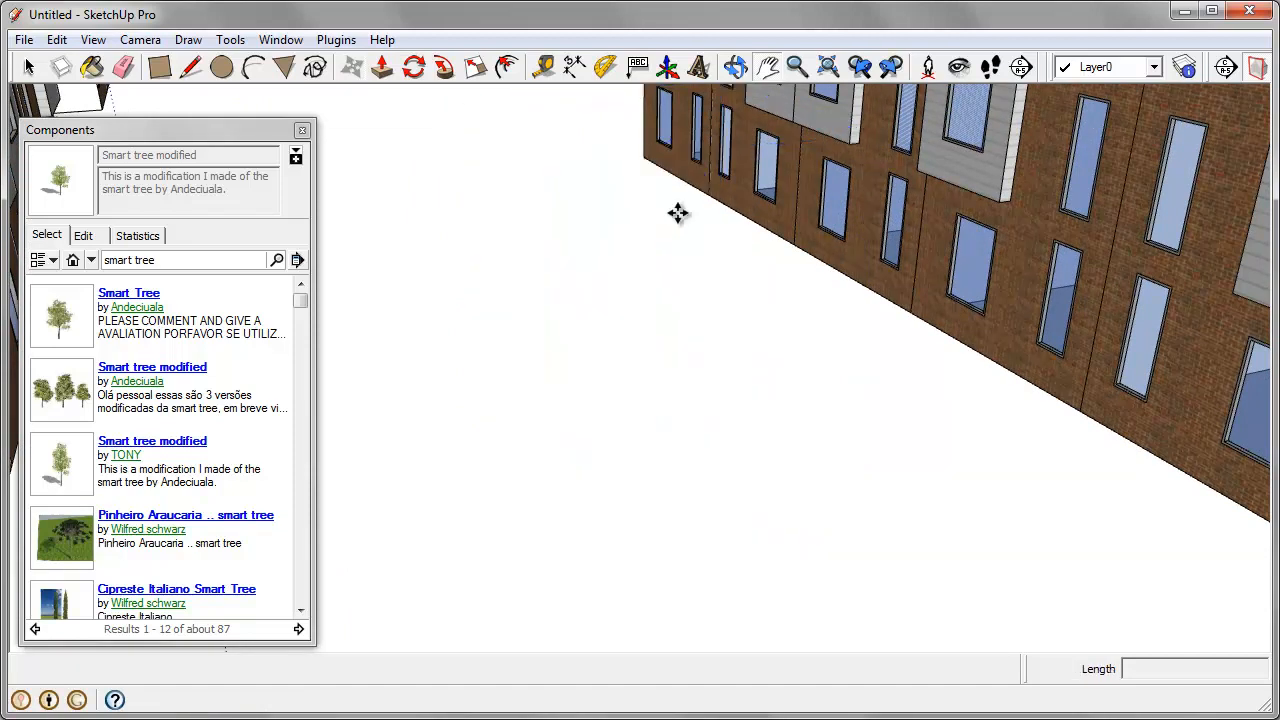
Step: Try the 'Smart Tree' and two-tree 'smart tree modified' components from the results, cancelling each placement
{"action": "left_click", "coordinate": [62, 324]}
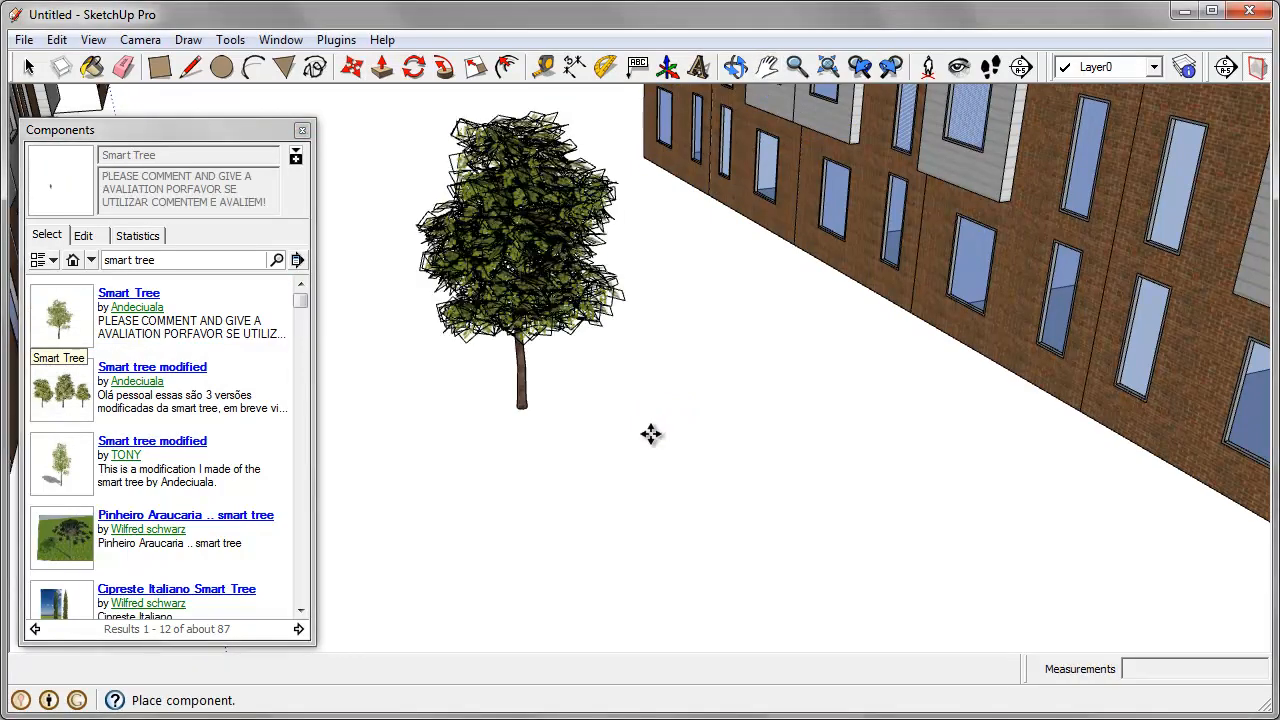
{"action": "key", "text": "Escape"}
{"action": "left_click_drag", "start_coordinate": [301, 303], "coordinate": [294, 412]}
{"action": "left_click", "coordinate": [55, 462]}
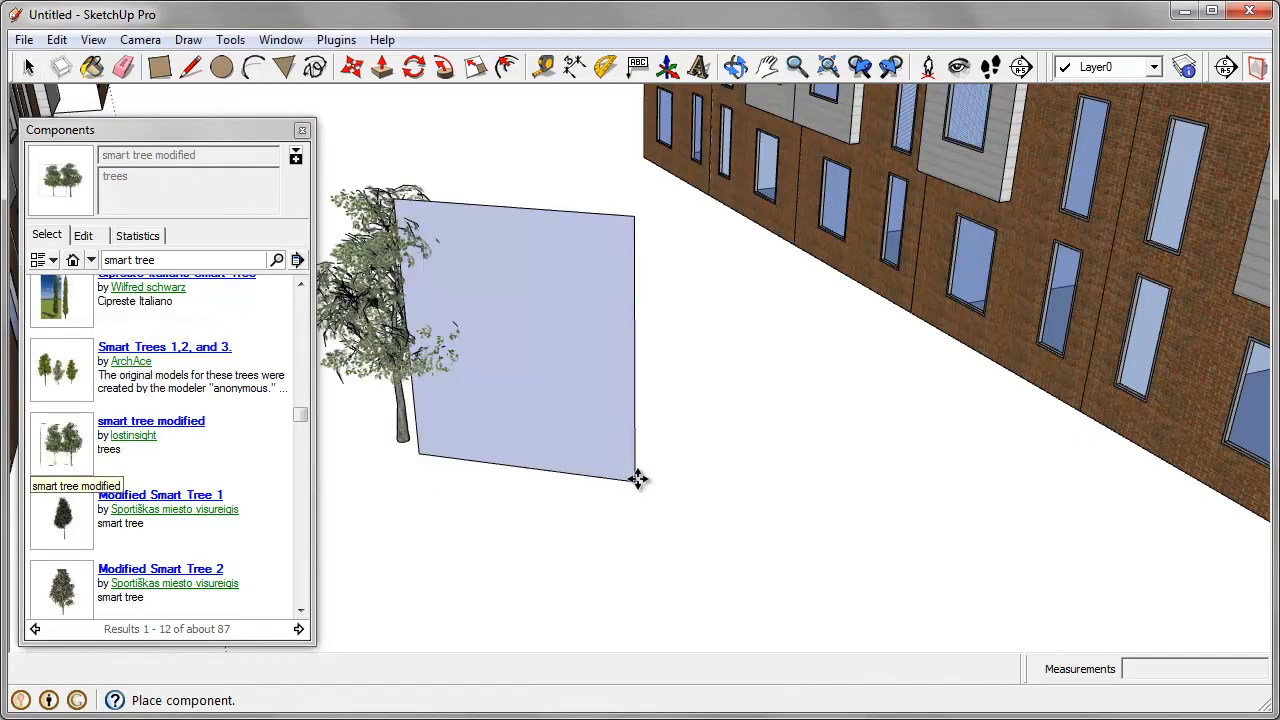
{"action": "key", "text": "Escape"}
Step: Place the 'Modified Smart Tree 2' component in front of the brick facade of the nearest house row
{"action": "left_click", "coordinate": [80, 598]}
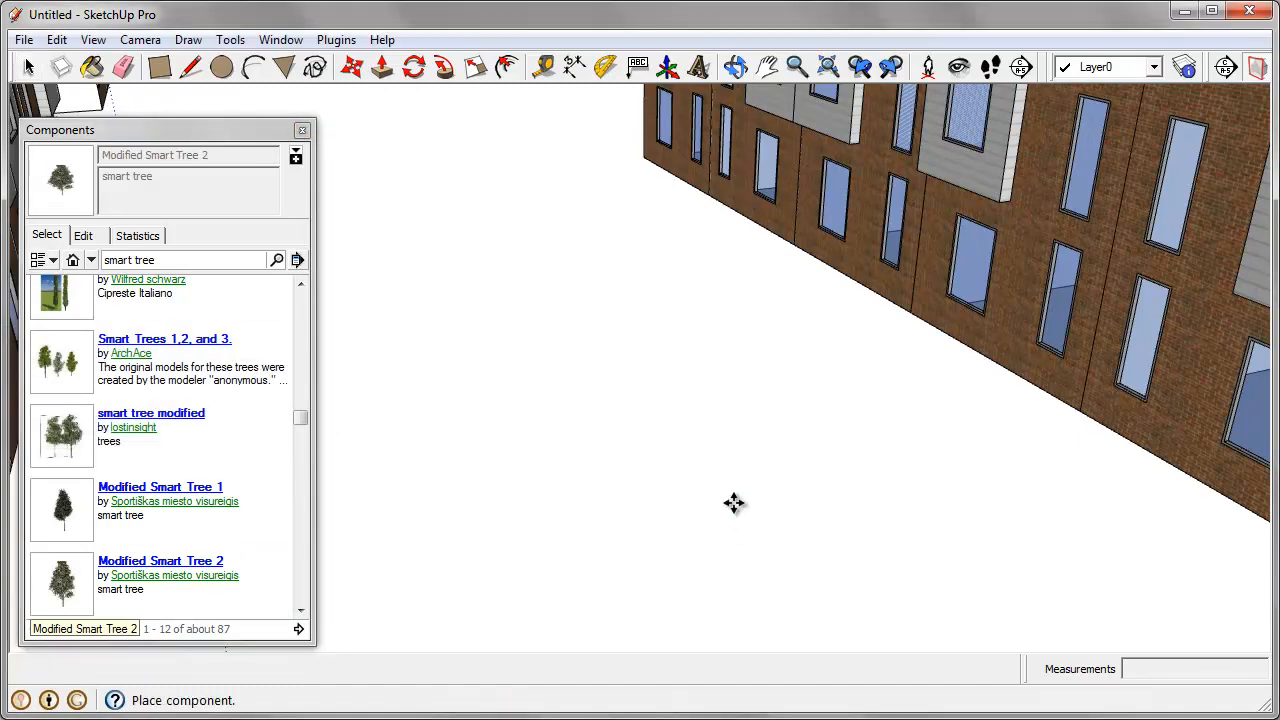
{"action": "scroll", "coordinate": [733, 482], "scroll_direction": "down", "scroll_amount": 5}
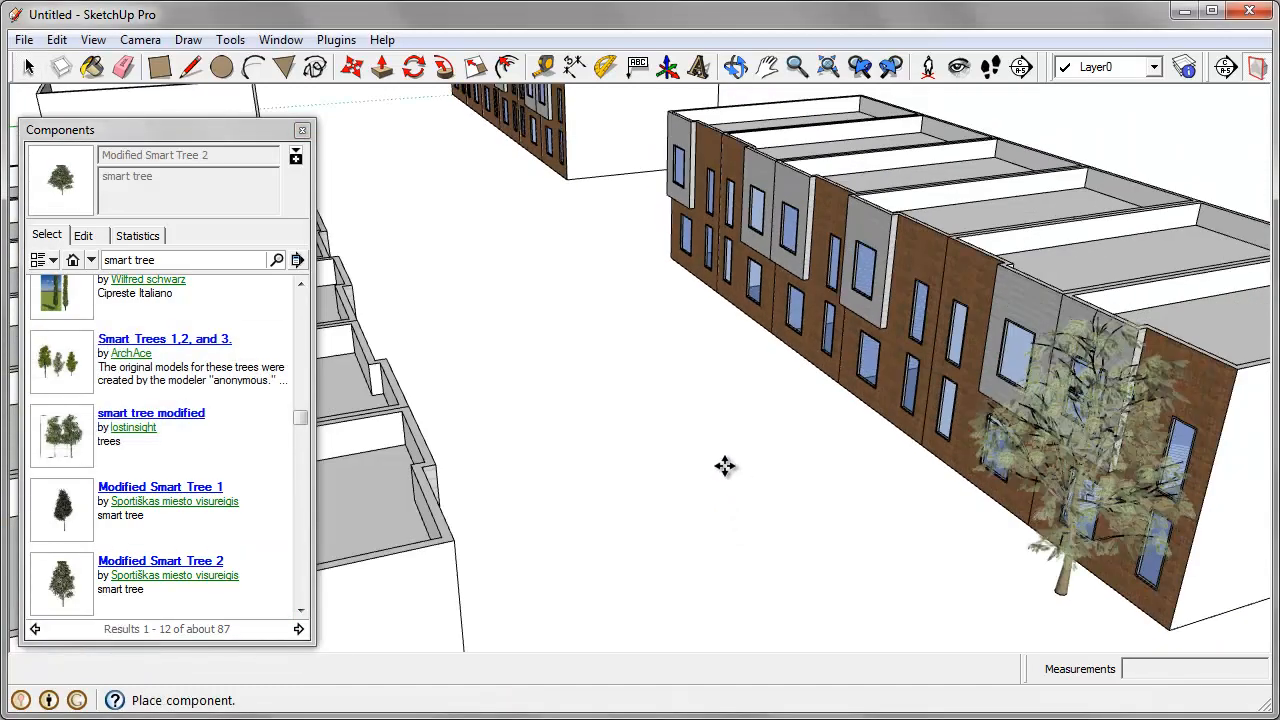
{"action": "left_click", "coordinate": [768, 219]}
{"action": "key", "text": "h"}
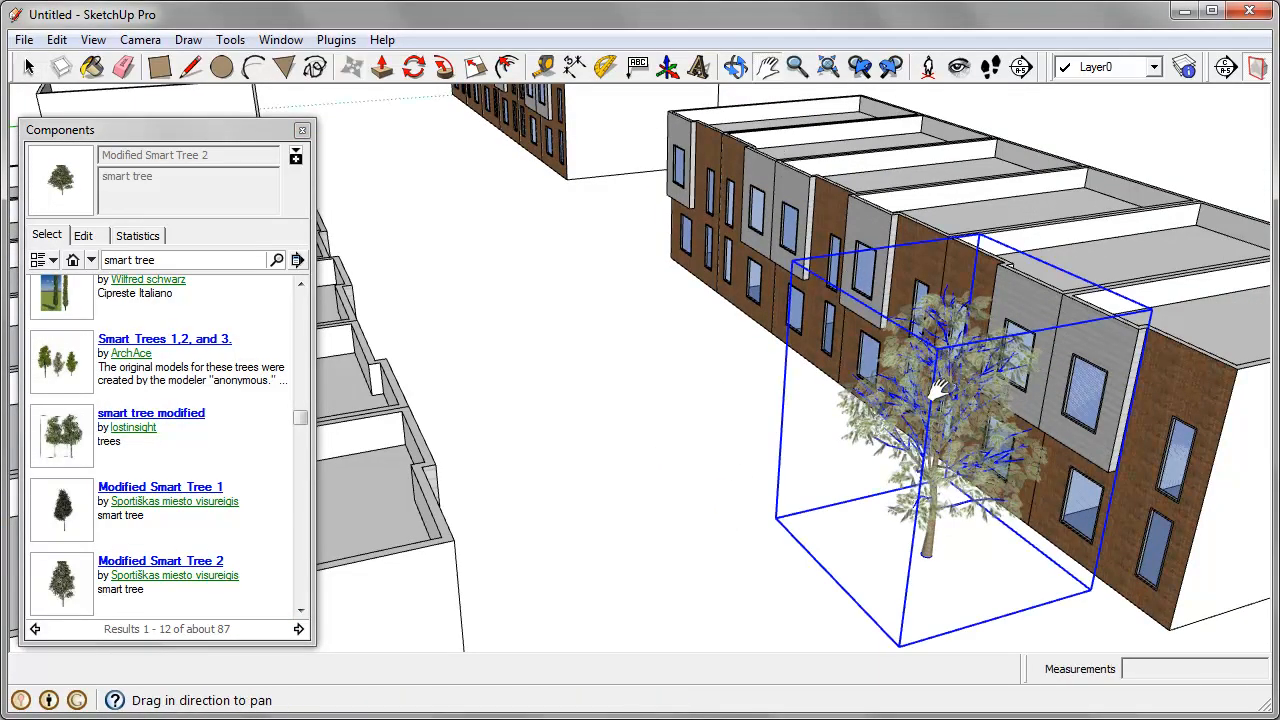
Step: Examine the placed smart tree from several distances and angles in relation to the house rows
{"action": "left_click_drag", "start_coordinate": [940, 391], "coordinate": [794, 340]}
{"action": "scroll", "coordinate": [798, 343], "scroll_direction": "up", "scroll_amount": 1}
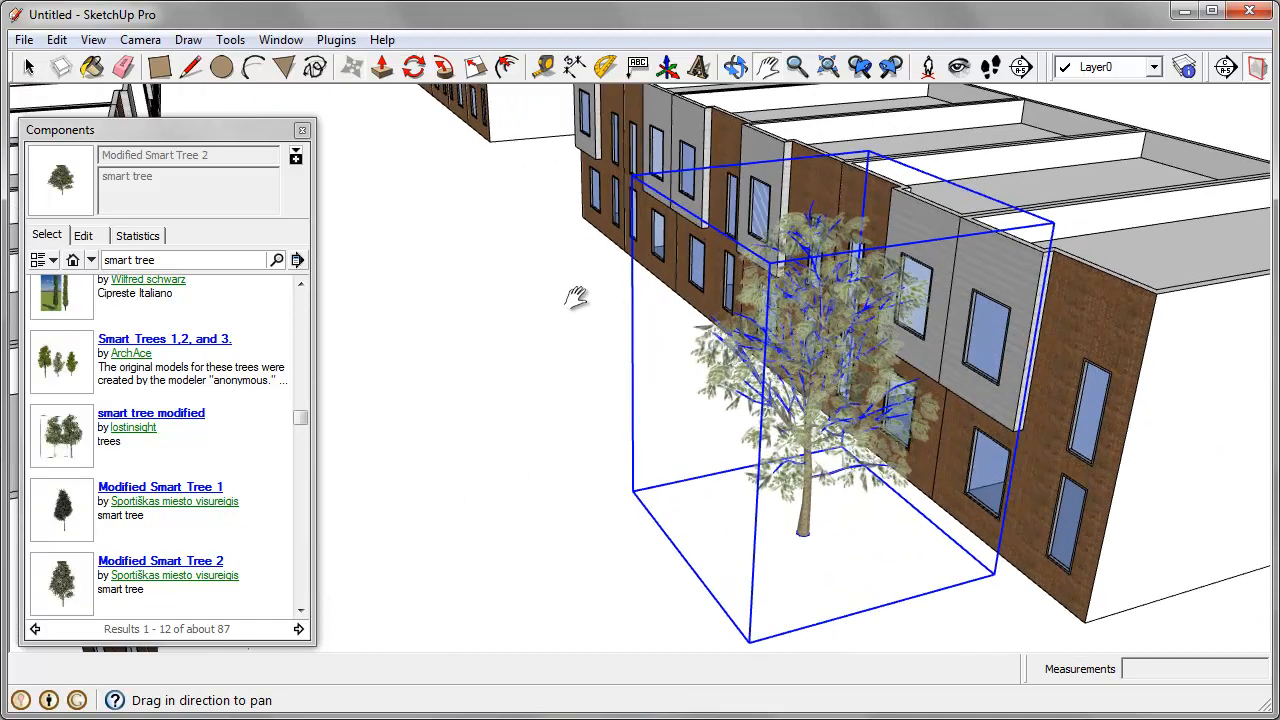
{"action": "scroll", "coordinate": [571, 294], "scroll_direction": "down", "scroll_amount": 3}
{"action": "middle_click_drag", "start_coordinate": [794, 403], "coordinate": [789, 405]}
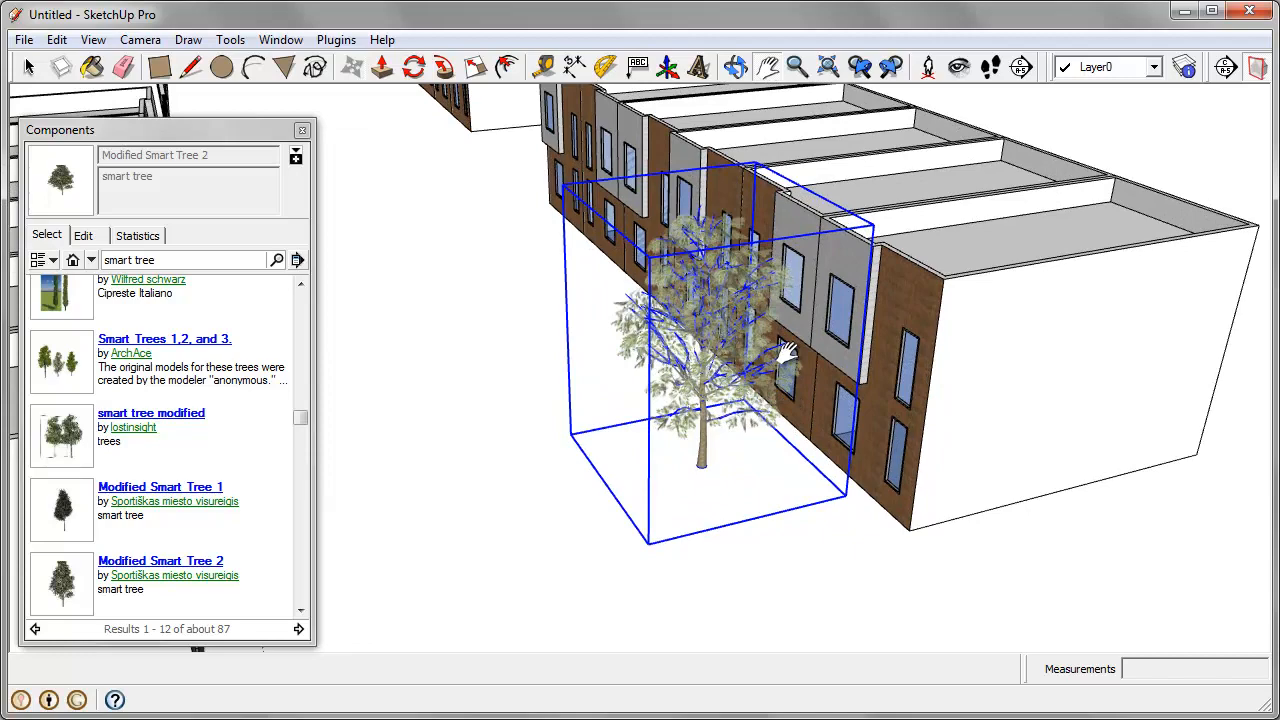
{"action": "middle_click_drag", "start_coordinate": [787, 352], "coordinate": [755, 370]}
{"action": "middle_click_drag", "start_coordinate": [622, 376], "coordinate": [851, 348]}
{"action": "middle_click_drag", "start_coordinate": [672, 258], "coordinate": [715, 285]}
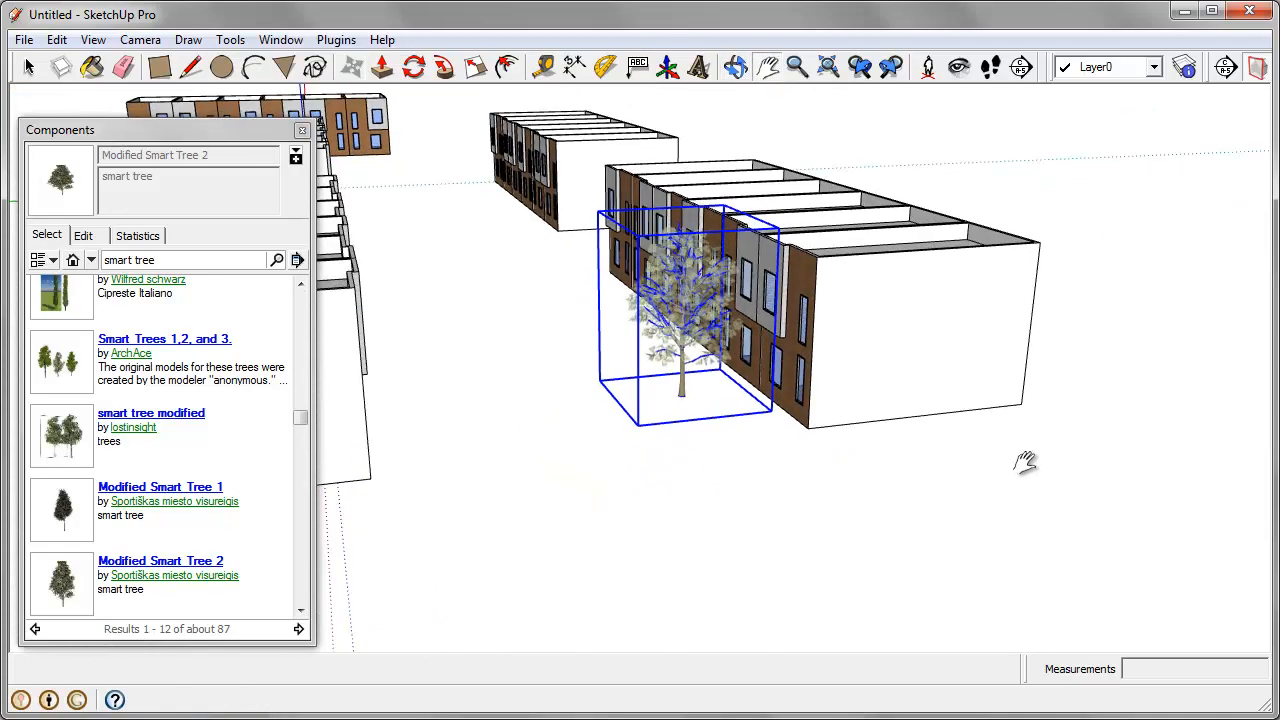
{"action": "key", "text": "Escape"}
{"action": "middle_click_drag", "start_coordinate": [743, 447], "coordinate": [809, 437]}
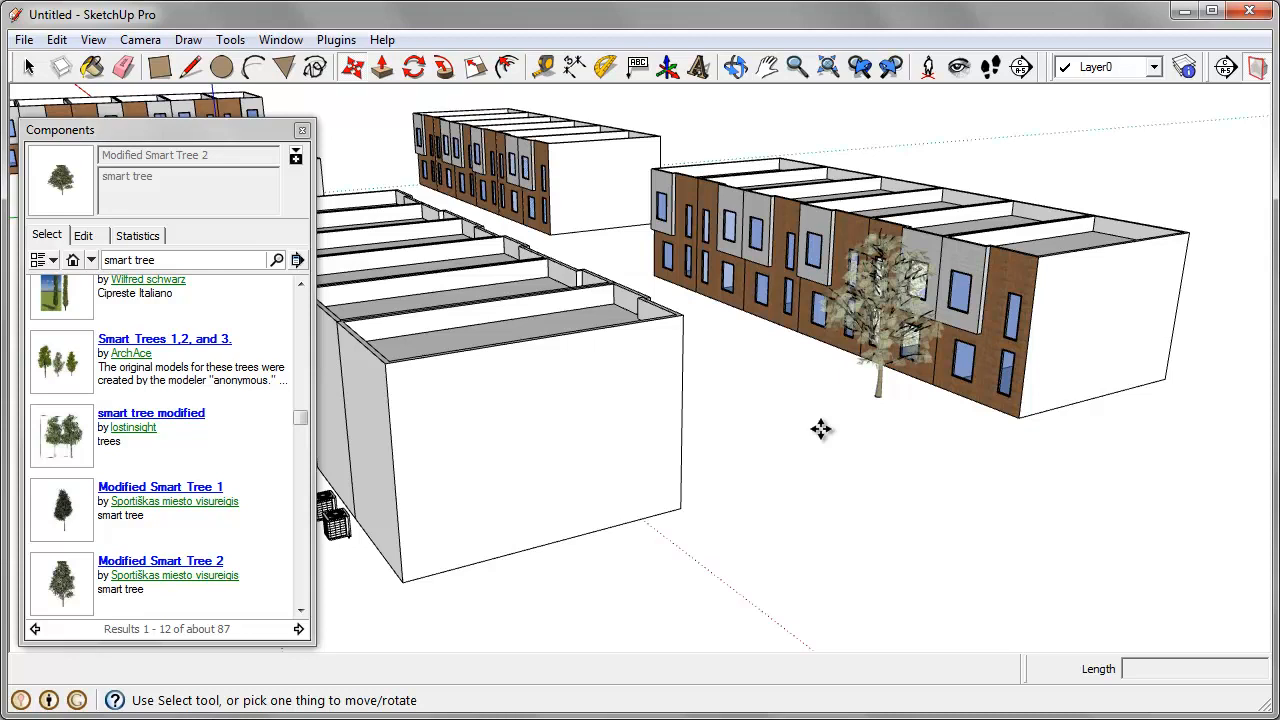
Step: List the components in the model, and purge all unused items through the model statistics
{"action": "left_click", "coordinate": [73, 260]}
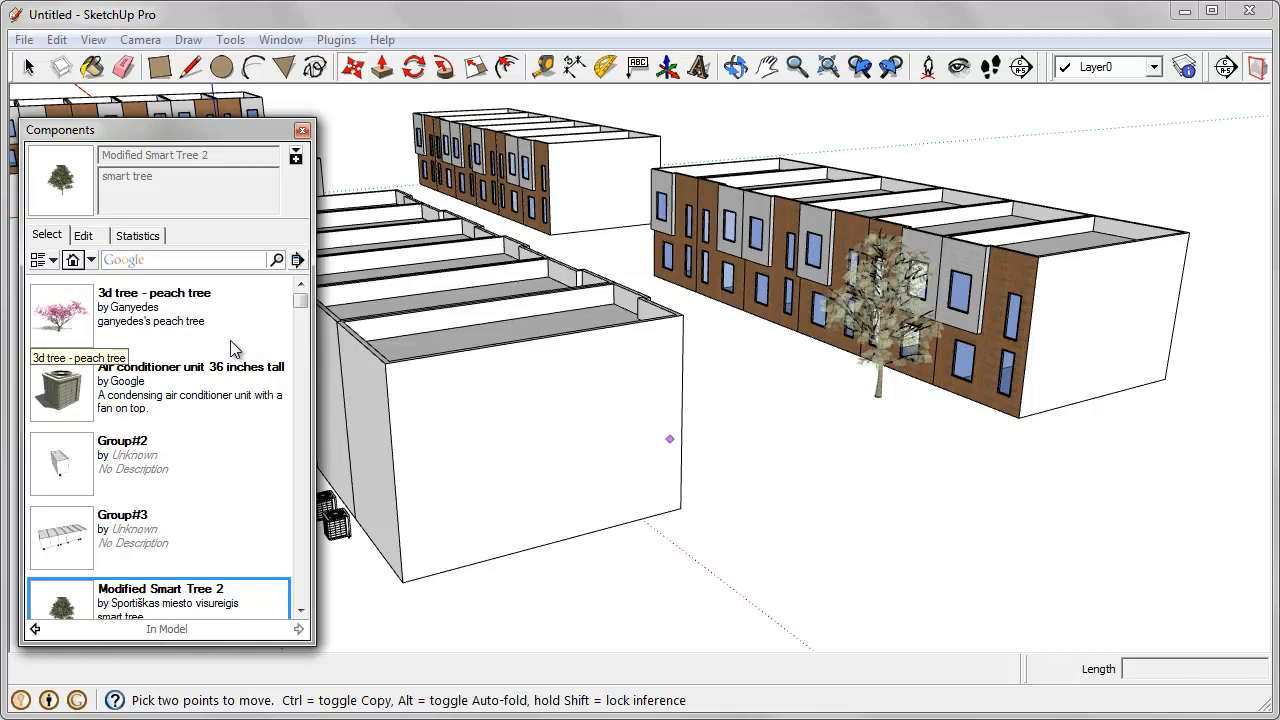
{"action": "left_click", "coordinate": [287, 40]}
{"action": "left_click", "coordinate": [295, 62]}
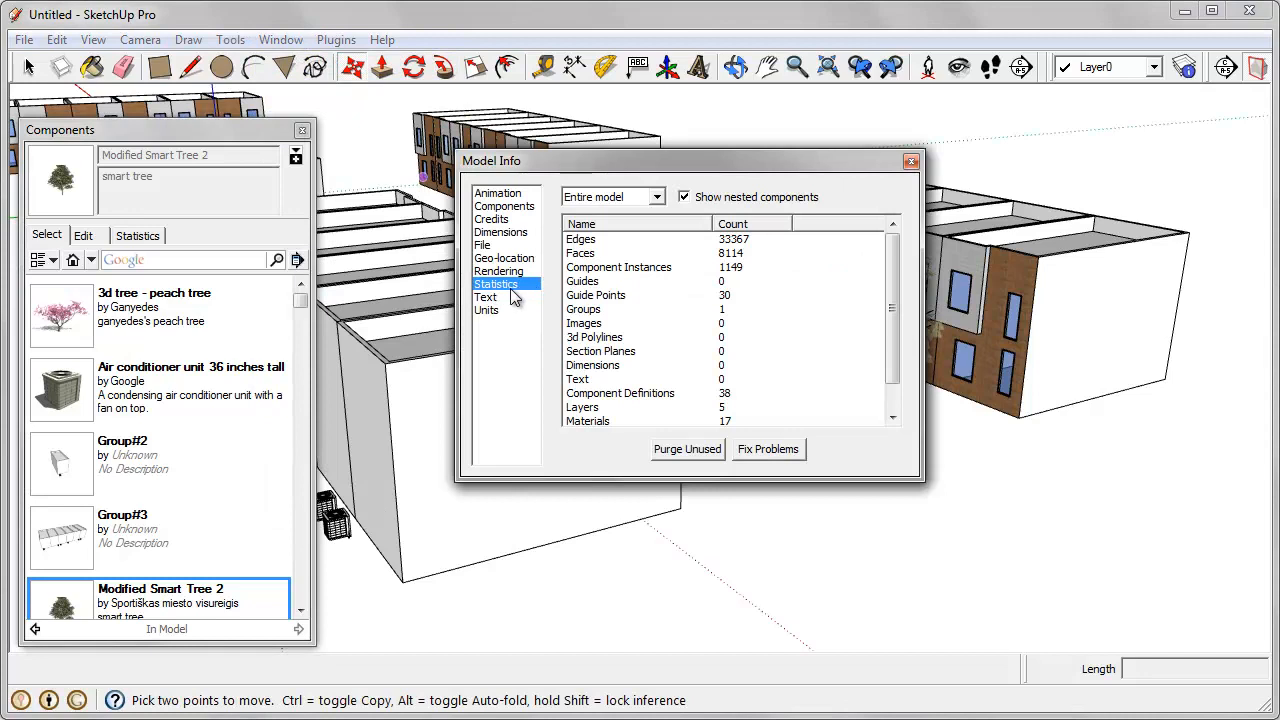
{"action": "left_click", "coordinate": [688, 450]}
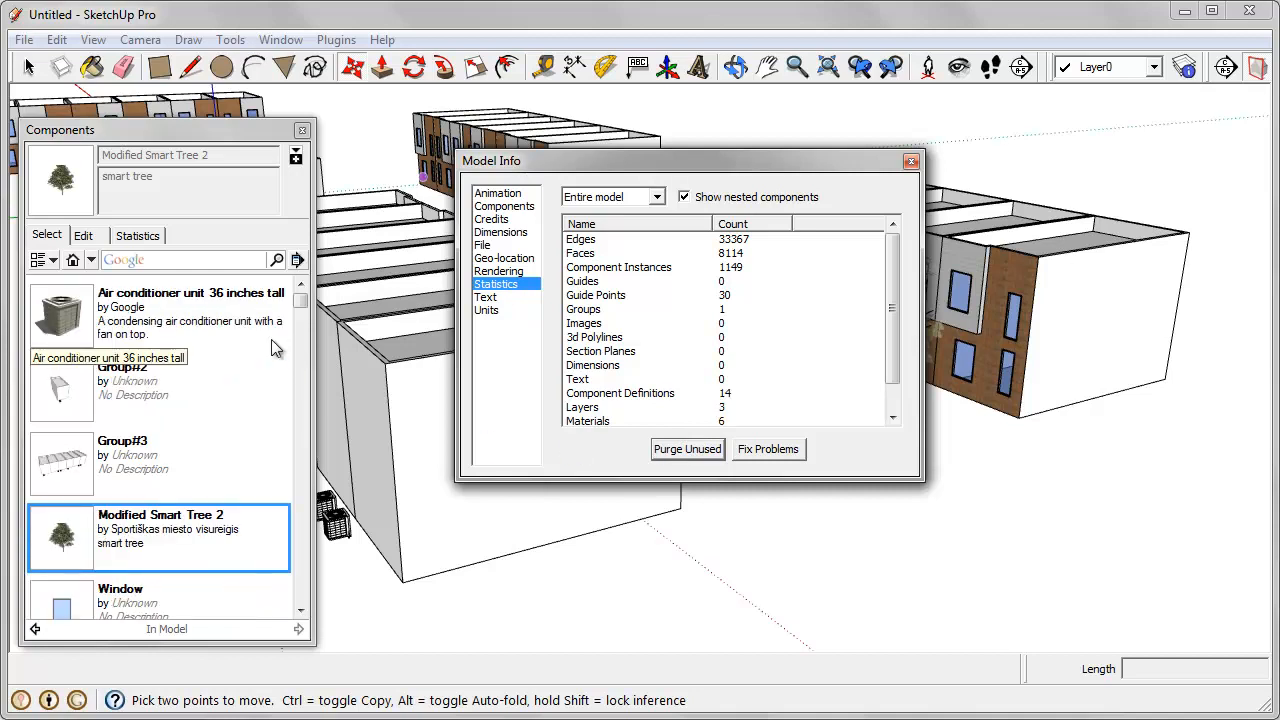
{"action": "left_click", "coordinate": [911, 163]}
Step: Open the brick-fronted house row beside the small cube for editing, and select the house at the end farthest from the cube
{"action": "middle_click_drag", "start_coordinate": [700, 450], "coordinate": [793, 484]}
{"action": "scroll", "coordinate": [772, 351], "scroll_direction": "down", "scroll_amount": 3}
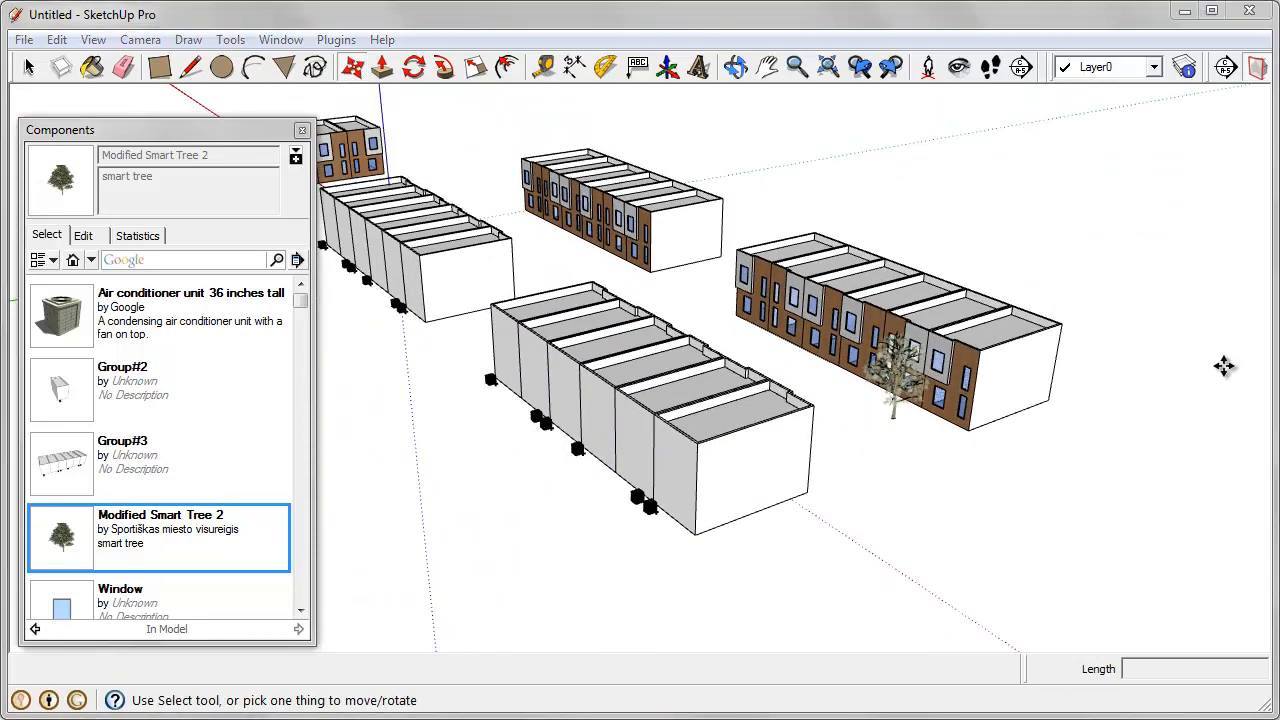
{"action": "middle_click_drag", "start_coordinate": [1135, 198], "coordinate": [571, 287]}
{"action": "scroll", "coordinate": [480, 245], "scroll_direction": "down", "scroll_amount": 2}
{"action": "scroll", "coordinate": [530, 291], "scroll_direction": "up", "scroll_amount": 2}
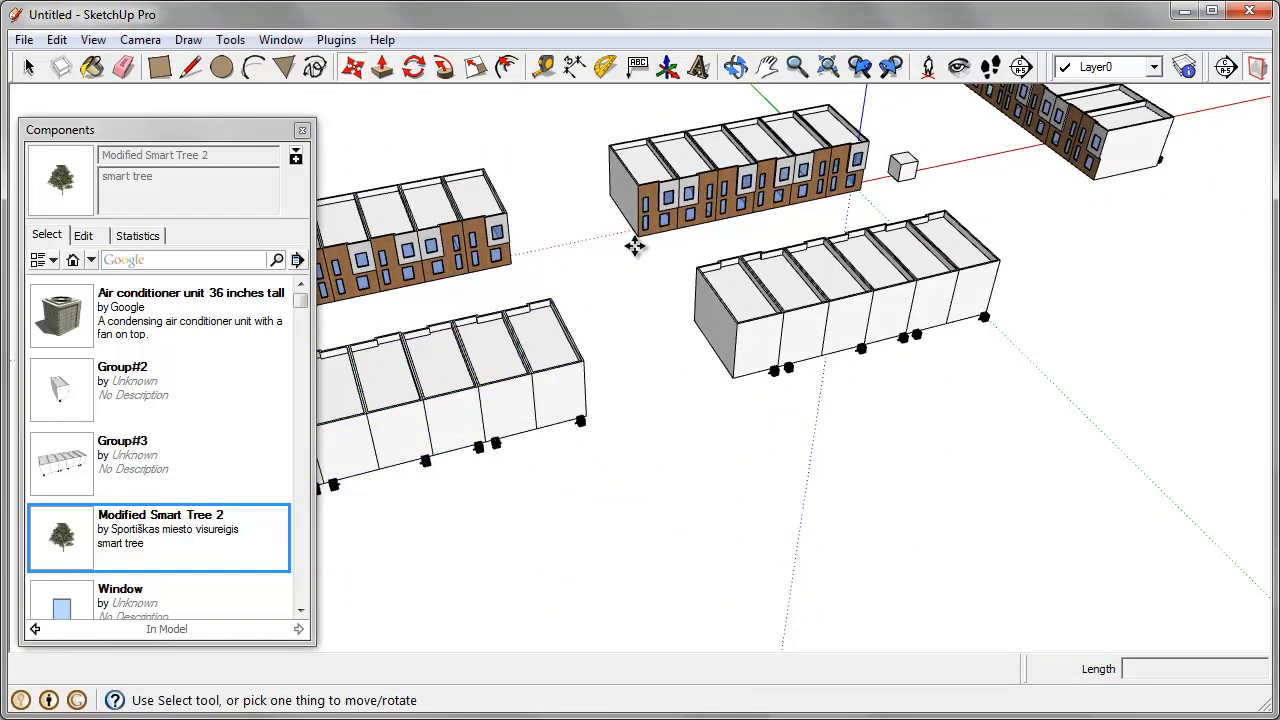
{"action": "key", "text": "space"}
{"action": "middle_click_drag", "start_coordinate": [771, 209], "coordinate": [699, 218], "text": "shift"}
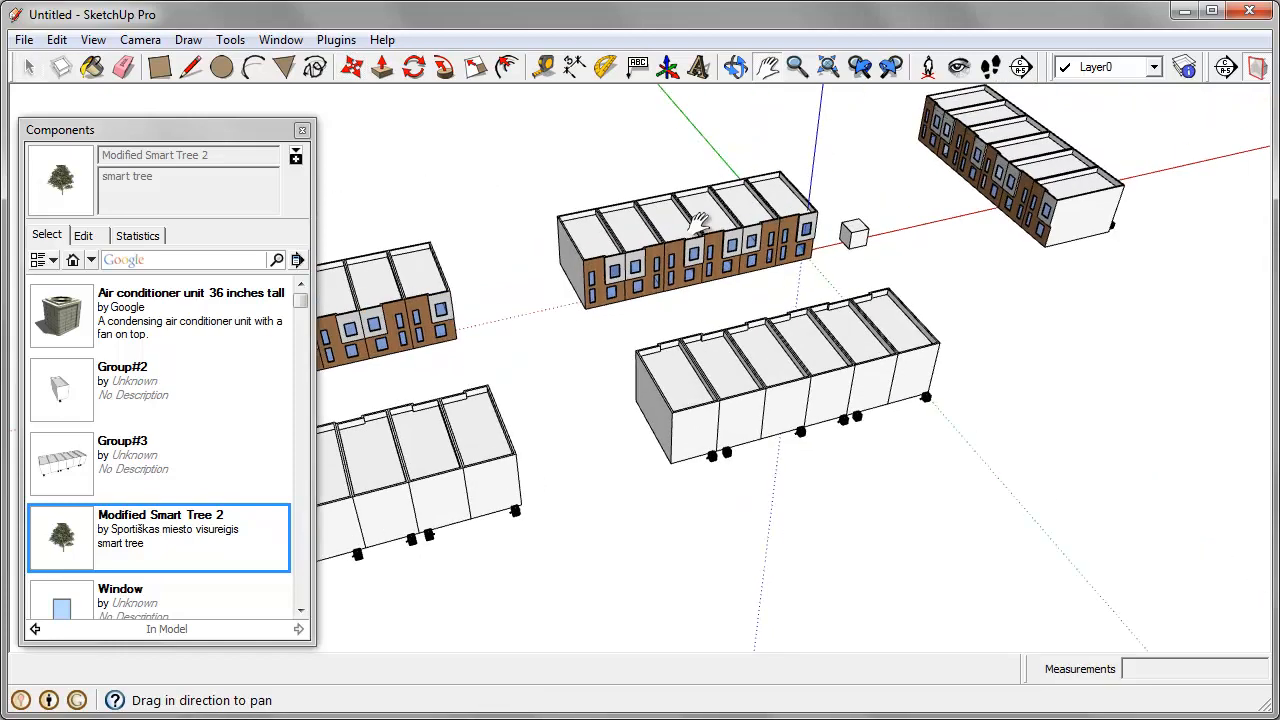
{"action": "scroll", "coordinate": [705, 222], "scroll_direction": "up", "scroll_amount": 3}
{"action": "middle_click_drag", "start_coordinate": [711, 276], "coordinate": [694, 286]}
{"action": "scroll", "coordinate": [592, 272], "scroll_direction": "up", "scroll_amount": 4}
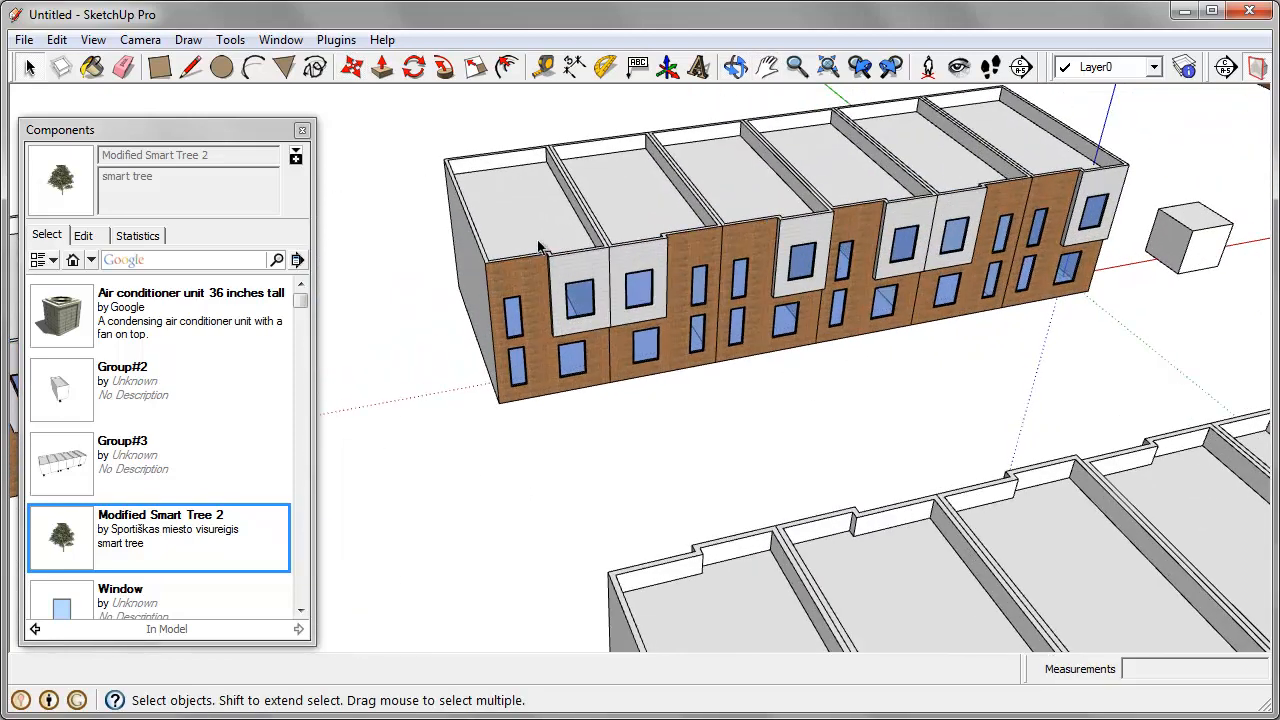
{"action": "middle_click_drag", "start_coordinate": [588, 285], "coordinate": [545, 296]}
{"action": "double_click", "coordinate": [543, 296]}
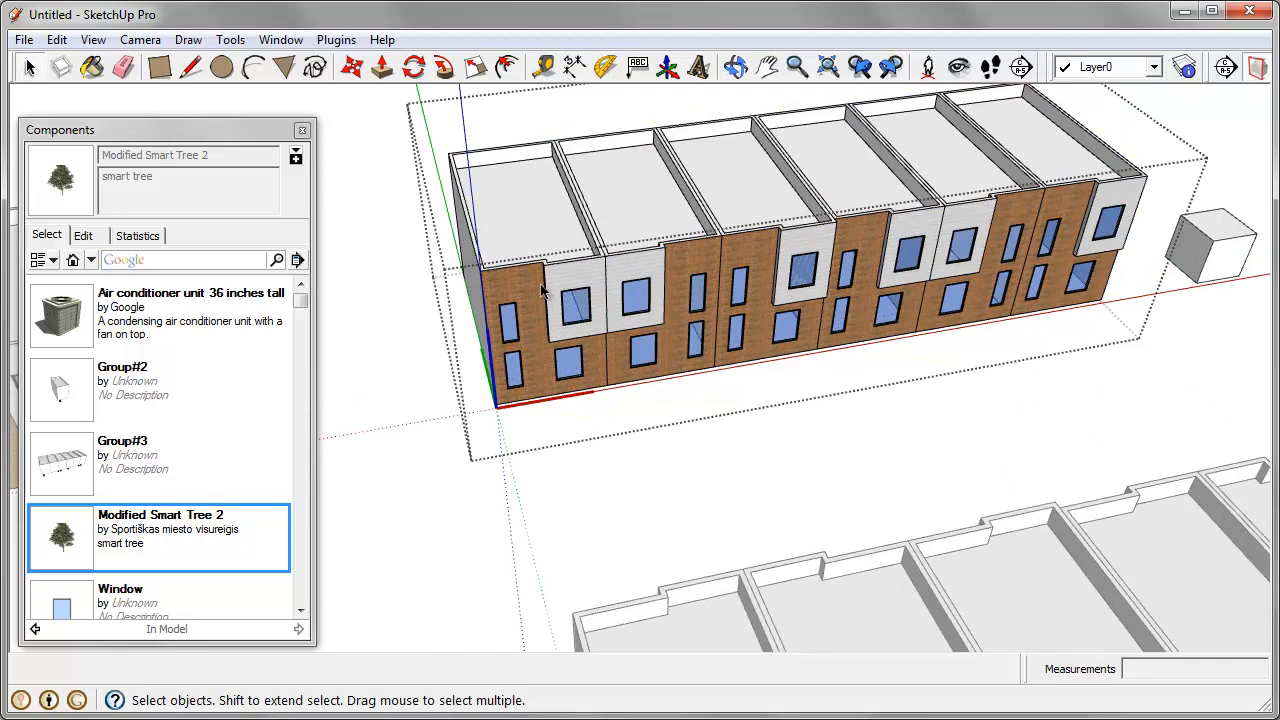
{"action": "left_click", "coordinate": [541, 287]}
{"action": "middle_click_drag", "start_coordinate": [510, 340], "coordinate": [504, 310]}
{"action": "scroll", "coordinate": [500, 304], "scroll_direction": "down", "scroll_amount": 2}
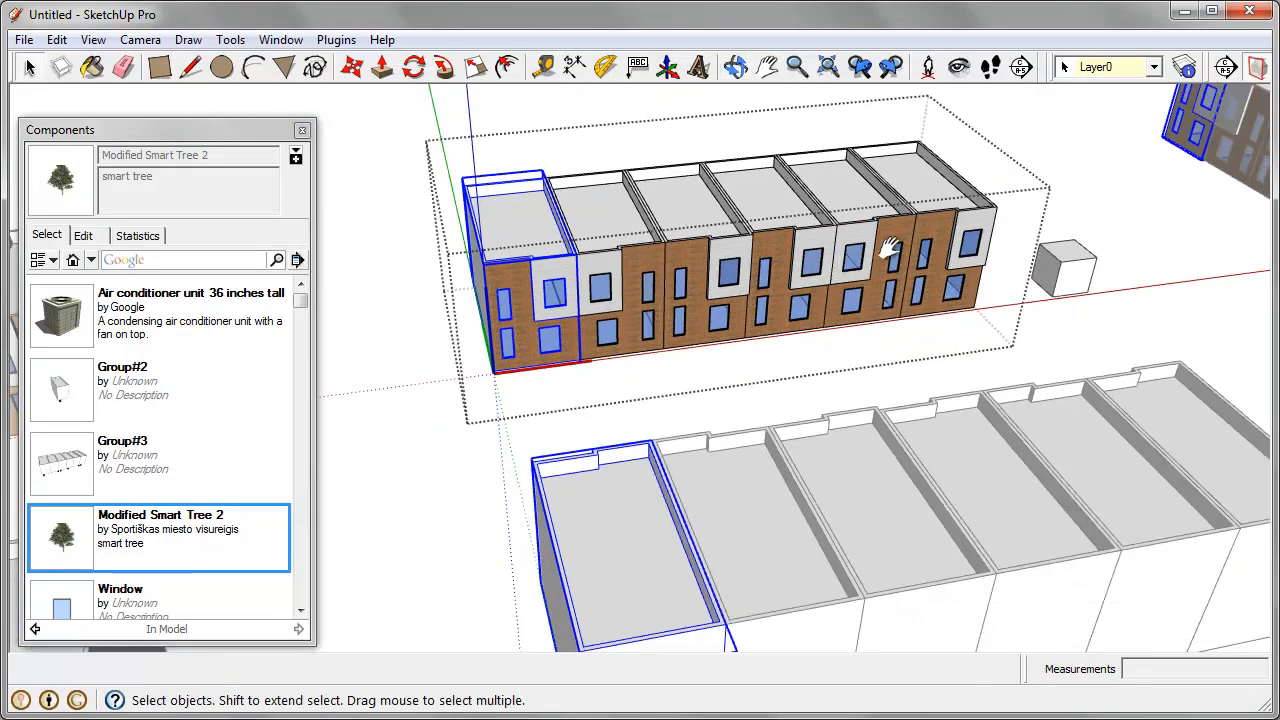
Step: Copy the end house nearest the cube one house width along the row, adding a seventh house flush against it
{"action": "middle_click_drag", "start_coordinate": [891, 251], "coordinate": [646, 281], "text": "shift"}
{"action": "scroll", "coordinate": [648, 270], "scroll_direction": "up", "scroll_amount": 2}
{"action": "left_click", "coordinate": [666, 258]}
{"action": "scroll", "coordinate": [669, 355], "scroll_direction": "up", "scroll_amount": 3}
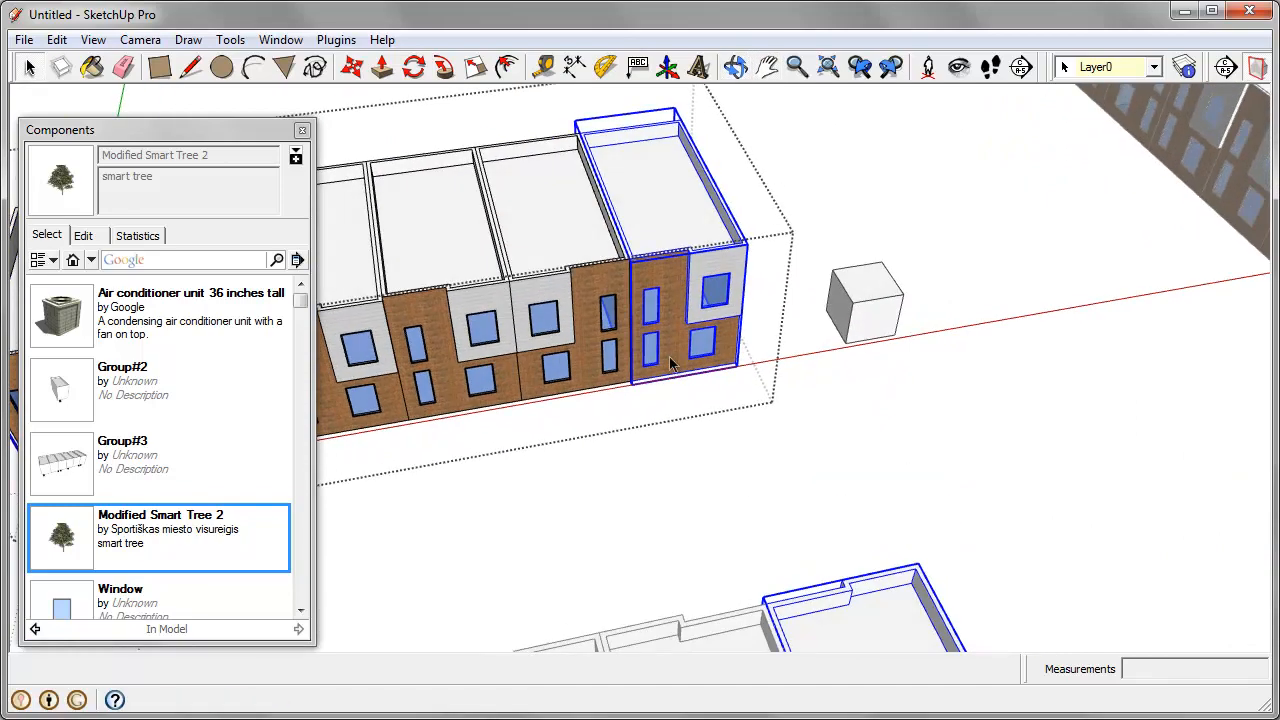
{"action": "scroll", "coordinate": [669, 352], "scroll_direction": "down", "scroll_amount": 4}
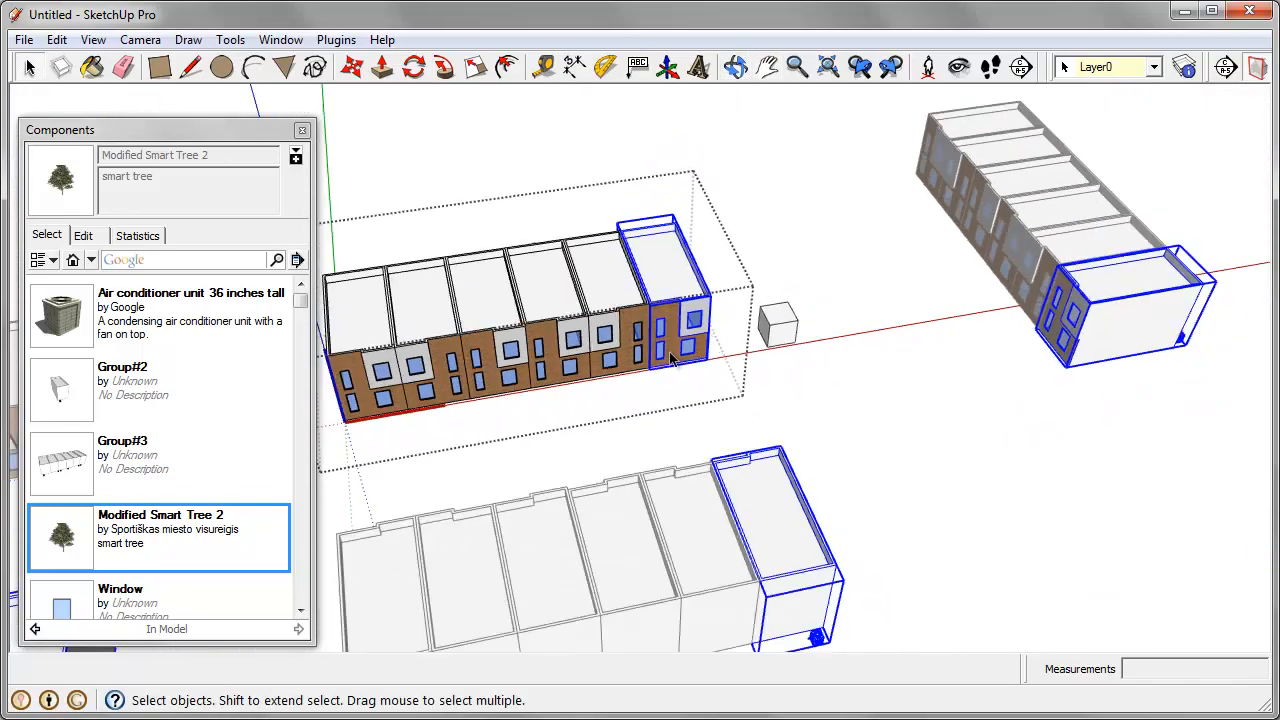
{"action": "scroll", "coordinate": [670, 356], "scroll_direction": "up", "scroll_amount": 3}
{"action": "scroll", "coordinate": [670, 360], "scroll_direction": "up", "scroll_amount": 1}
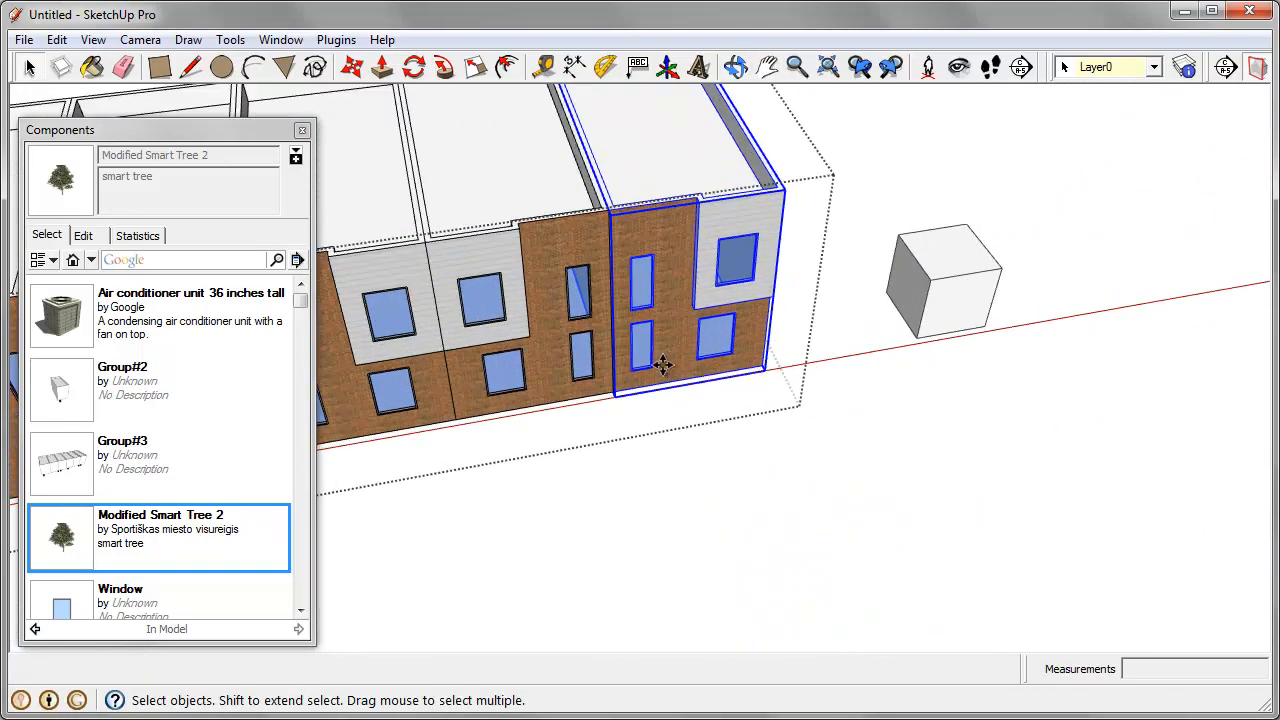
{"action": "key", "text": "m"}
{"action": "key", "text": "ctrl"}
{"action": "left_click", "coordinate": [614, 391]}
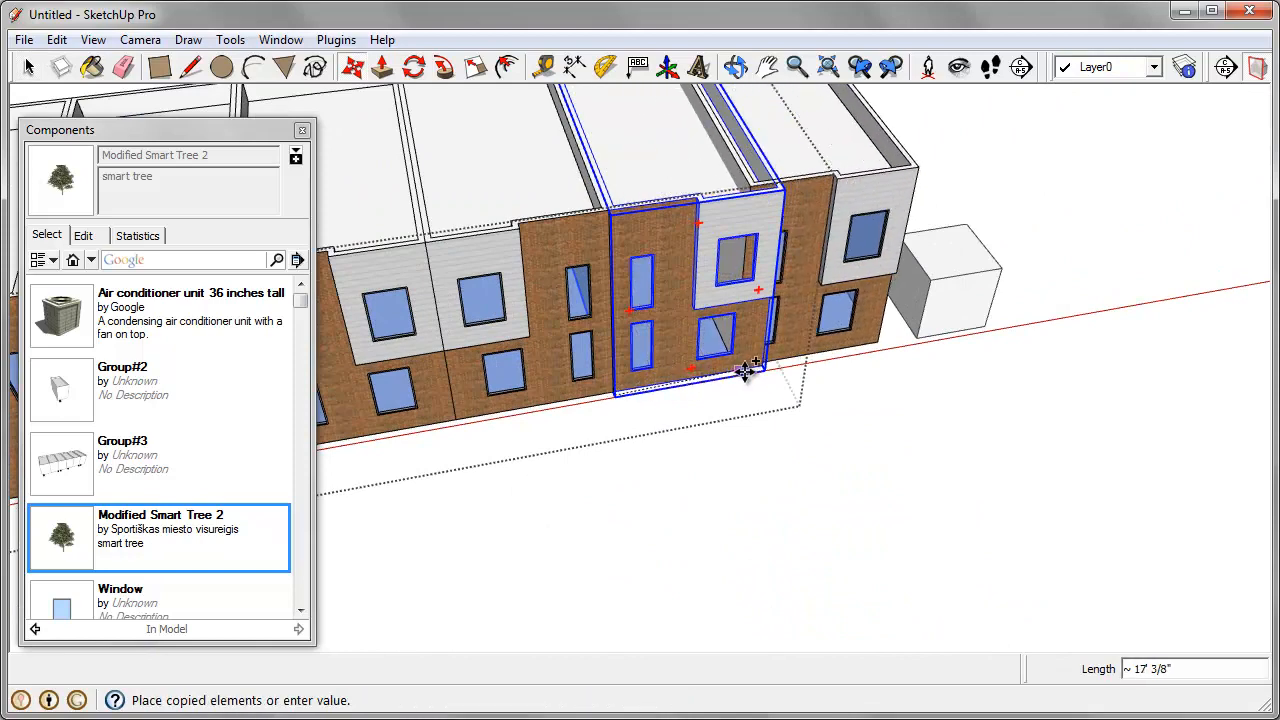
{"action": "left_click", "coordinate": [757, 364]}
{"action": "scroll", "coordinate": [700, 365], "scroll_direction": "down", "scroll_amount": 3}
{"action": "middle_click_drag", "start_coordinate": [691, 357], "coordinate": [746, 339]}
{"action": "scroll", "coordinate": [746, 339], "scroll_direction": "down", "scroll_amount": 1}
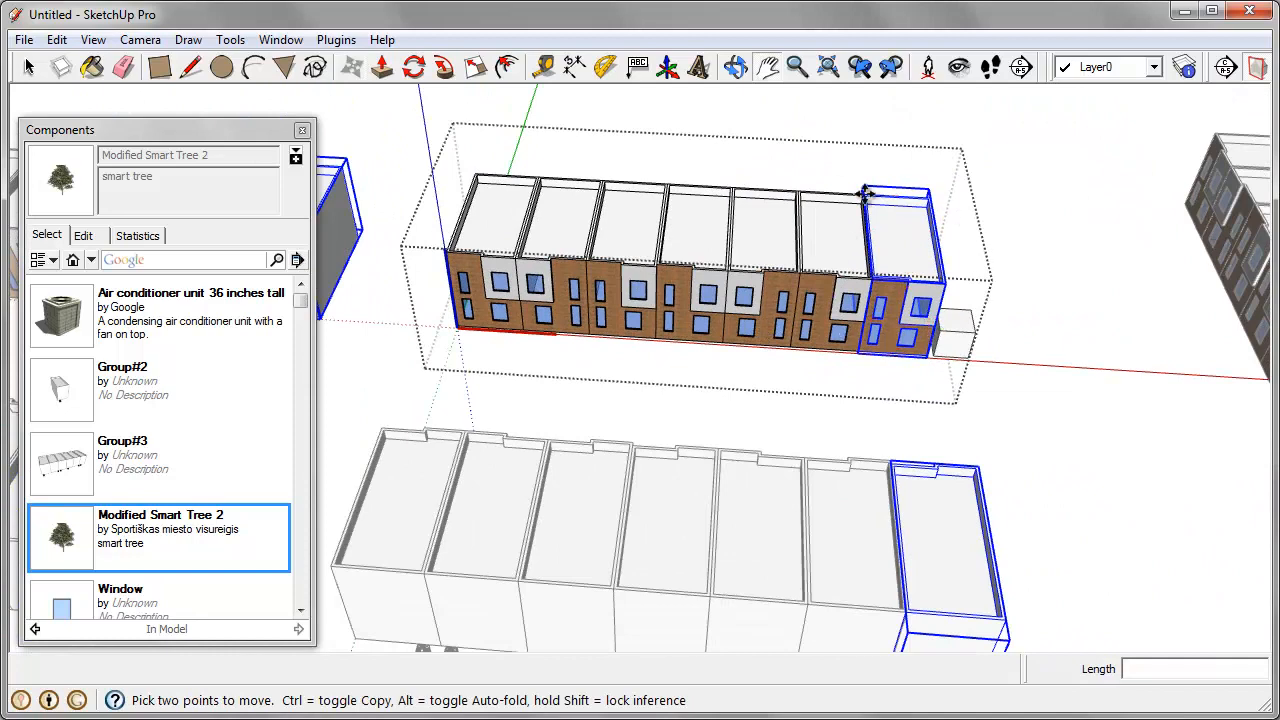
{"action": "middle_click_drag", "start_coordinate": [924, 331], "coordinate": [829, 304], "text": "shift"}
{"action": "right_click", "coordinate": [824, 284]}
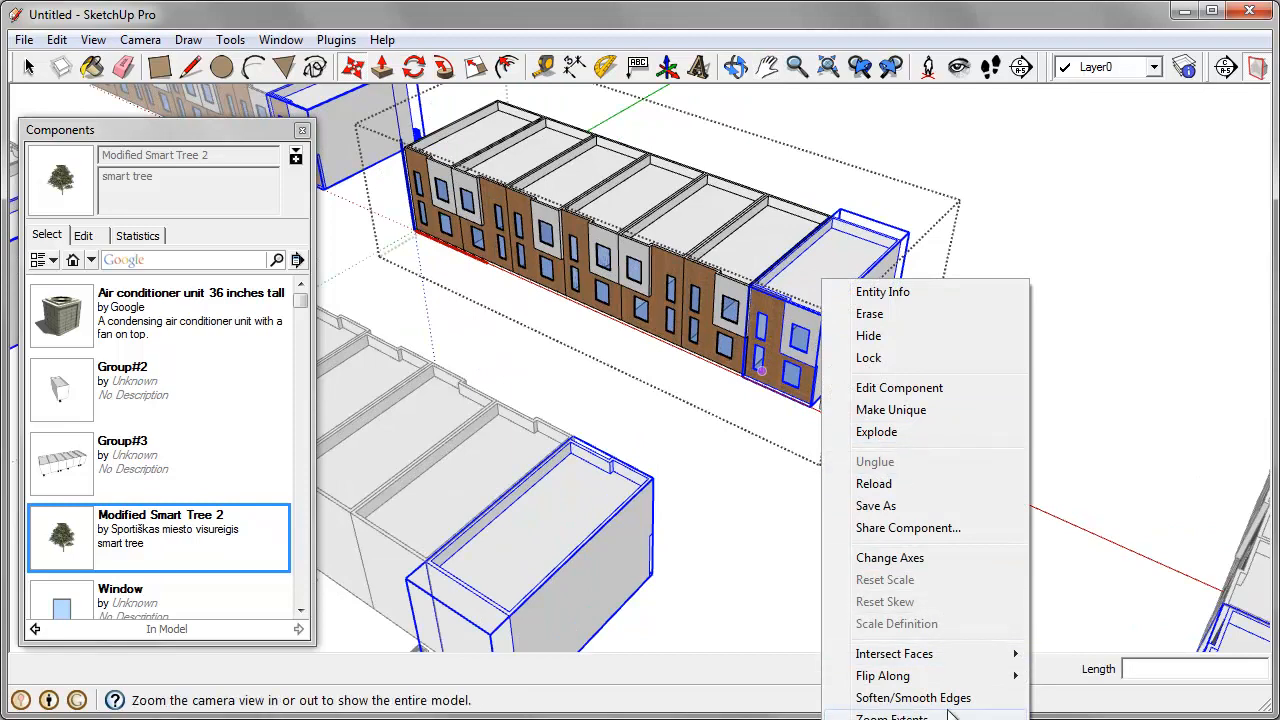
{"action": "mouse_move", "coordinate": [1007, 680]}
{"action": "left_click", "coordinate": [1074, 637]}
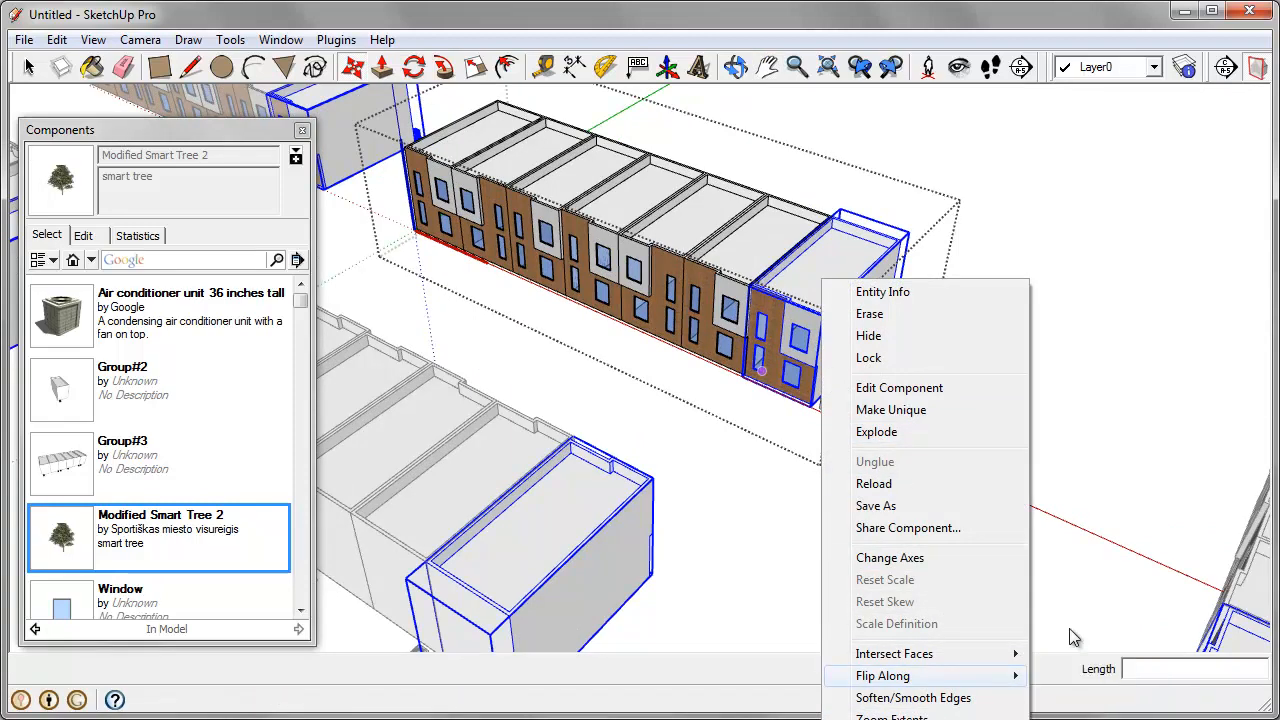
{"action": "middle_click_drag", "start_coordinate": [829, 260], "coordinate": [833, 296]}
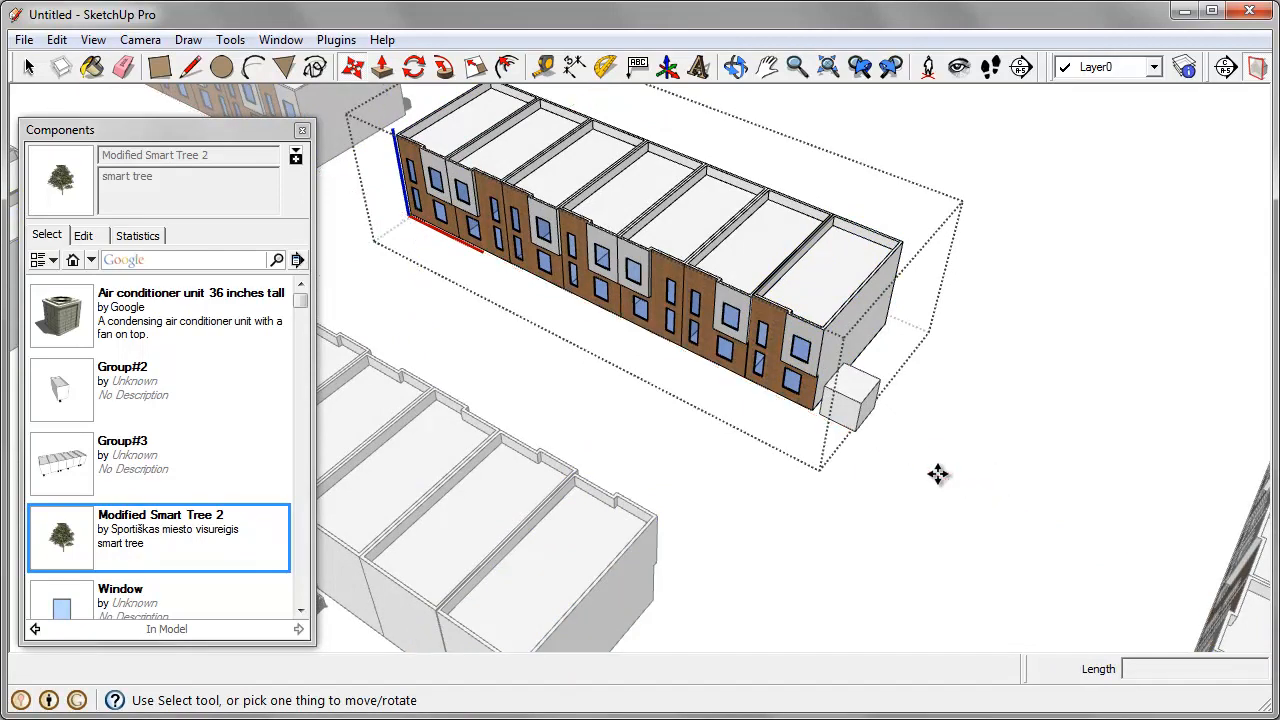
Step: Mirror the end house beside the cube by scaling it to -1.00 along the red axis, and close the row's editing
{"action": "key", "text": "s"}
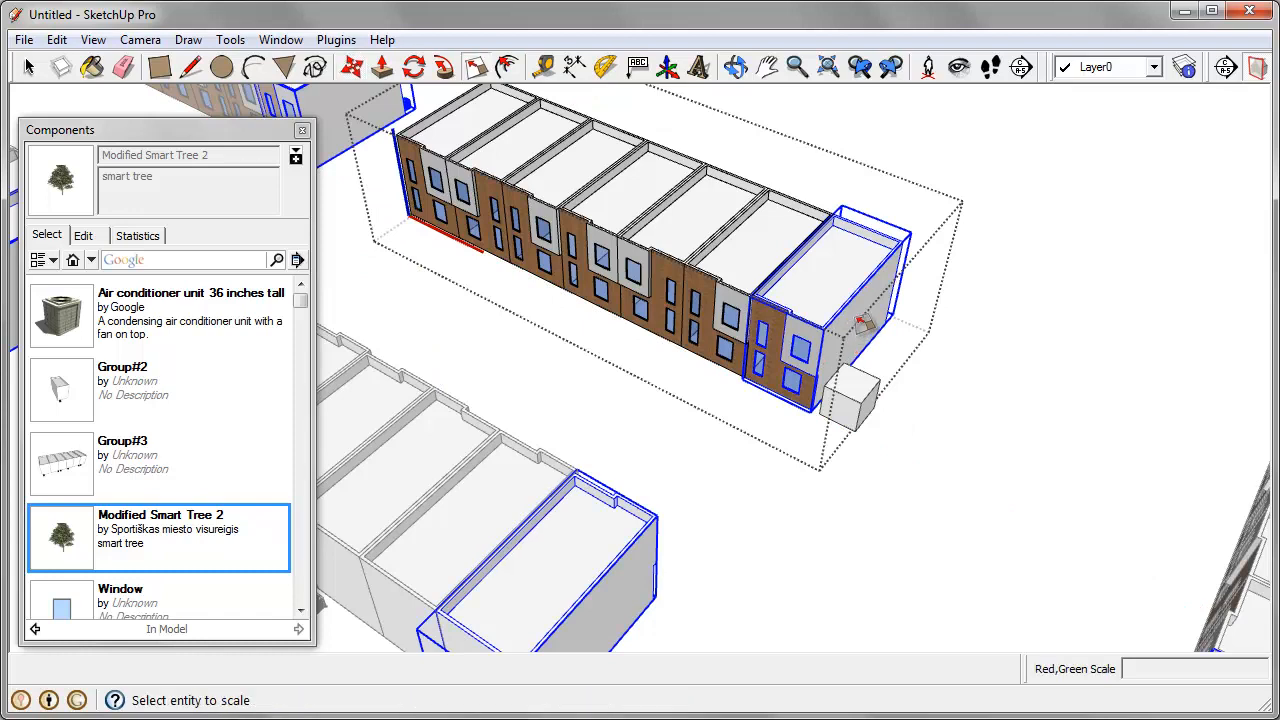
{"action": "left_click", "coordinate": [474, 70]}
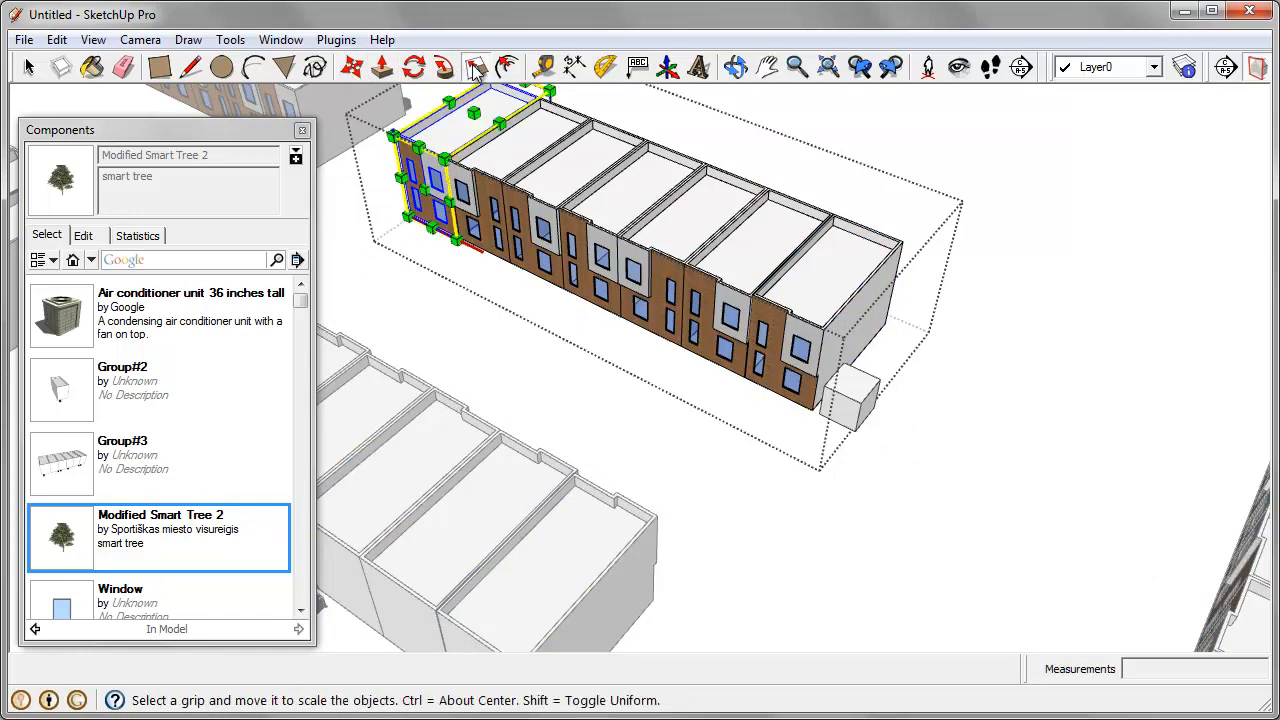
{"action": "key", "text": "Escape"}
{"action": "left_click", "coordinate": [858, 323]}
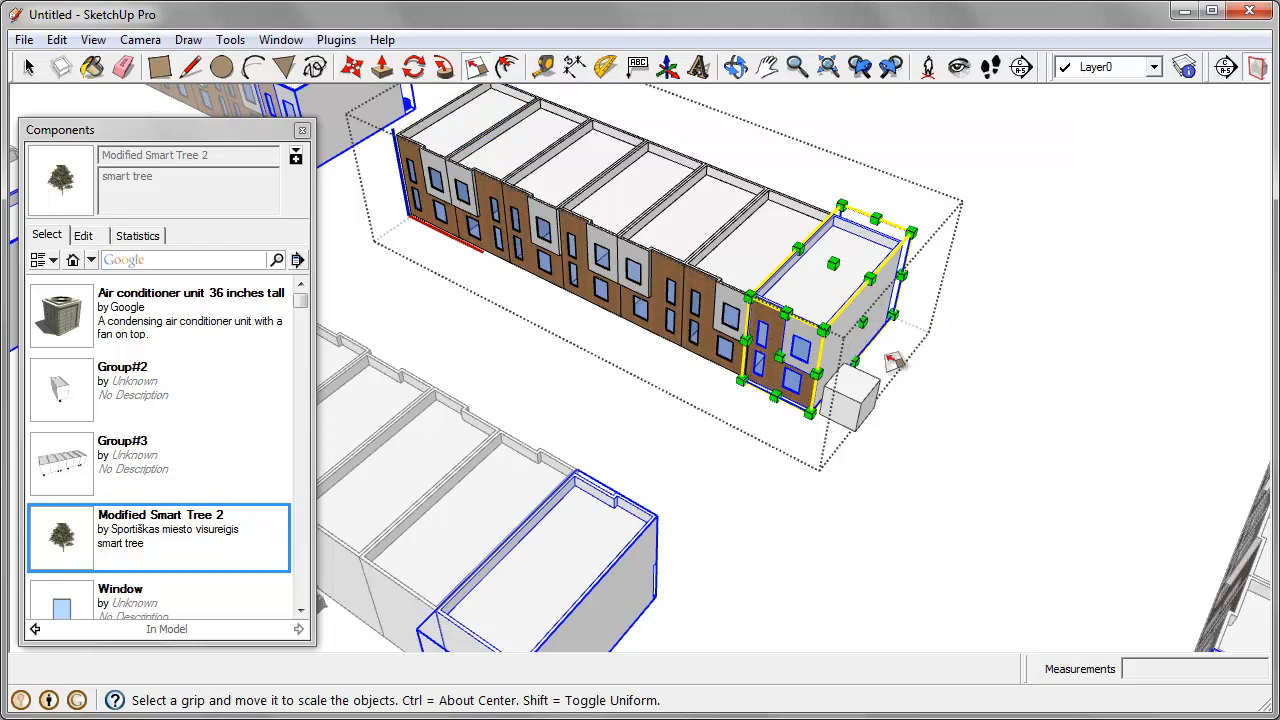
{"action": "scroll", "coordinate": [860, 325], "scroll_direction": "up", "scroll_amount": 4}
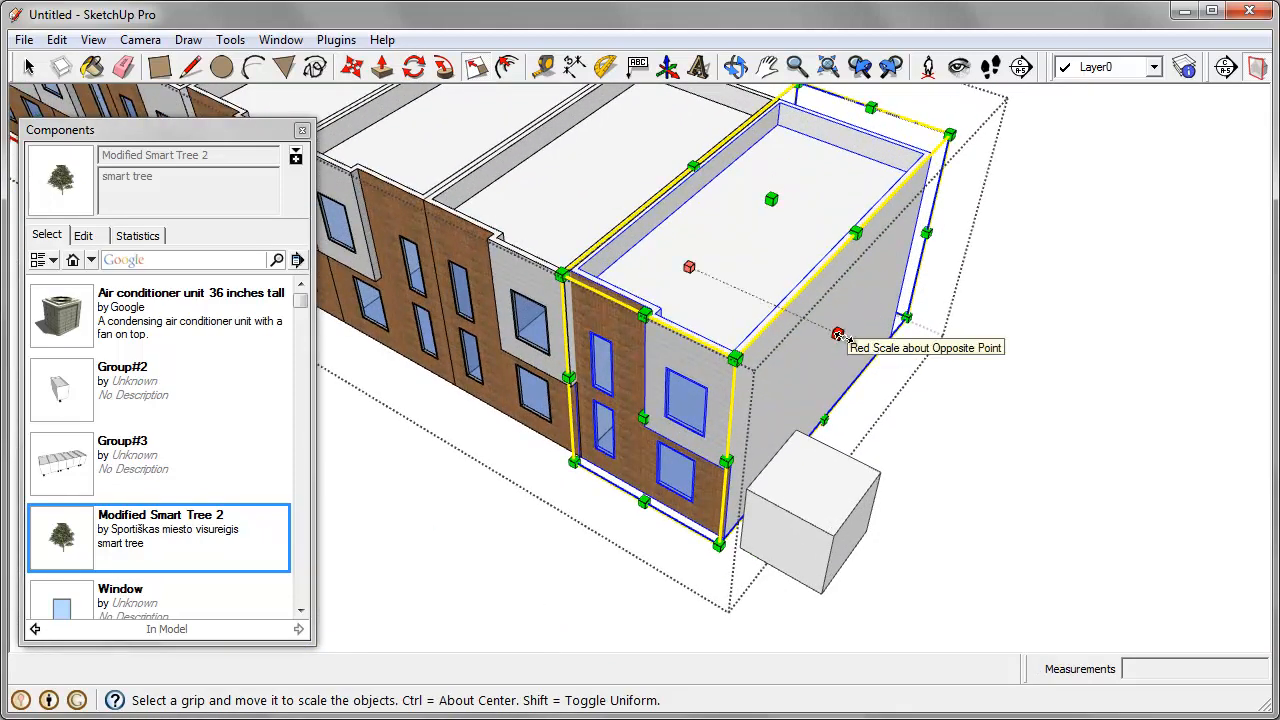
{"action": "left_click_drag", "start_coordinate": [838, 333], "coordinate": [796, 311]}
{"action": "scroll", "coordinate": [863, 349], "scroll_direction": "down", "scroll_amount": 4}
{"action": "scroll", "coordinate": [1040, 415], "scroll_direction": "down", "scroll_amount": 3}
{"action": "scroll", "coordinate": [908, 370], "scroll_direction": "up", "scroll_amount": 3}
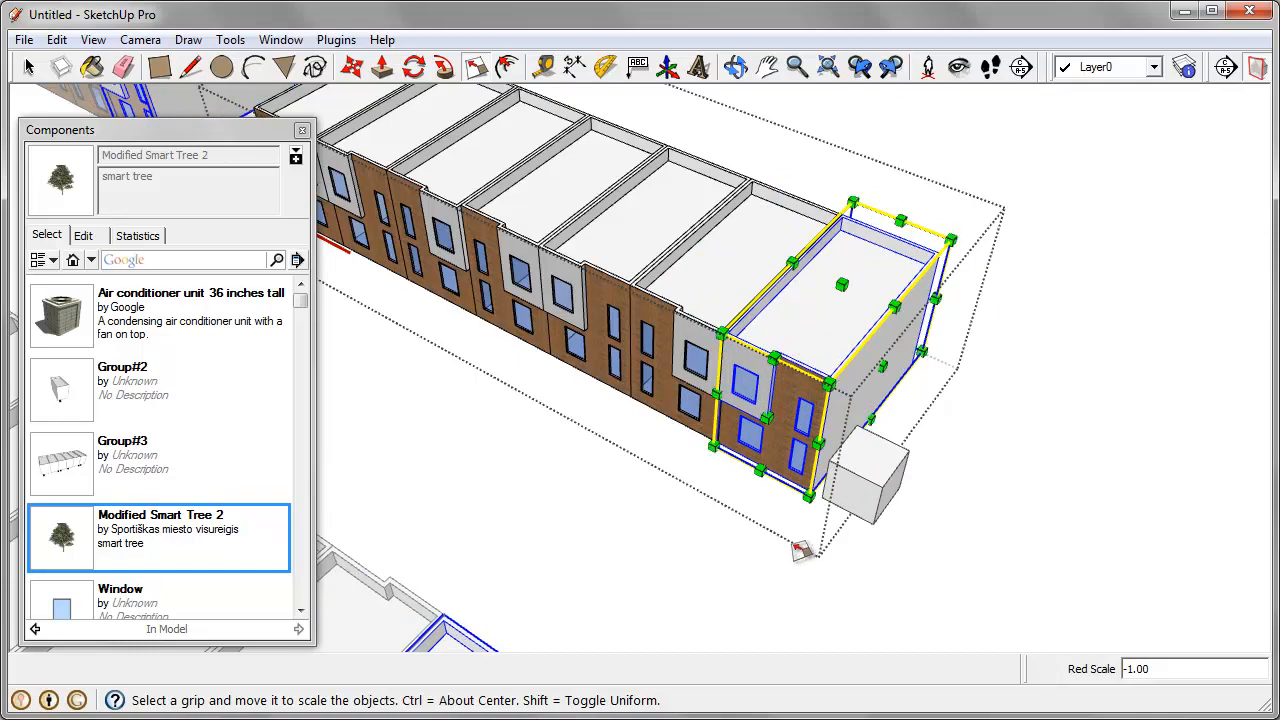
{"action": "middle_click_drag", "start_coordinate": [789, 543], "coordinate": [825, 470]}
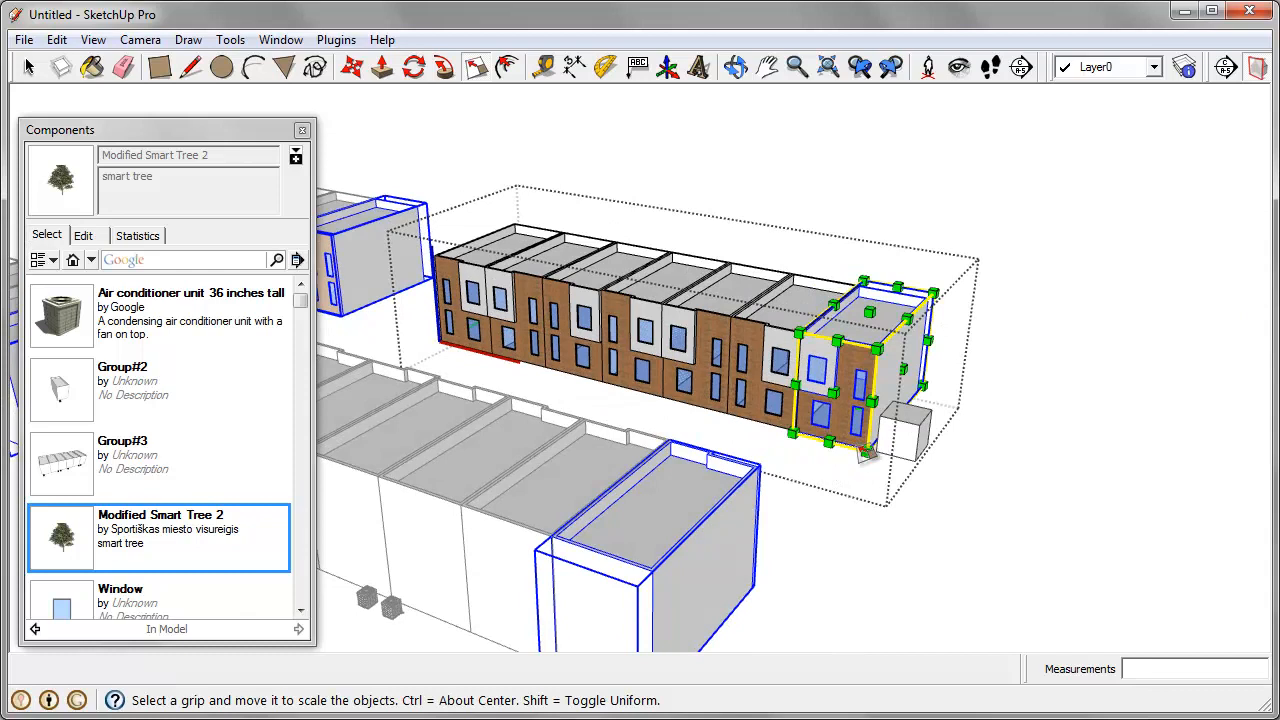
{"action": "key", "text": "space"}
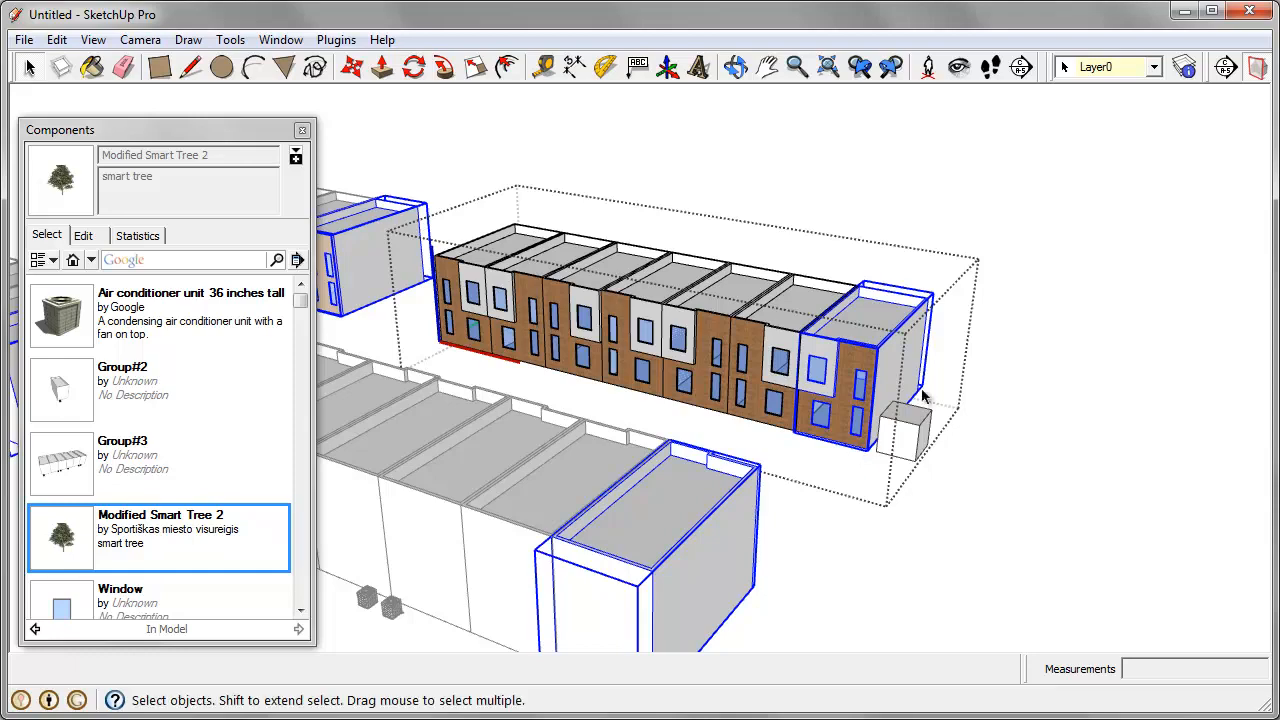
{"action": "scroll", "coordinate": [1038, 335], "scroll_direction": "down", "scroll_amount": 3}
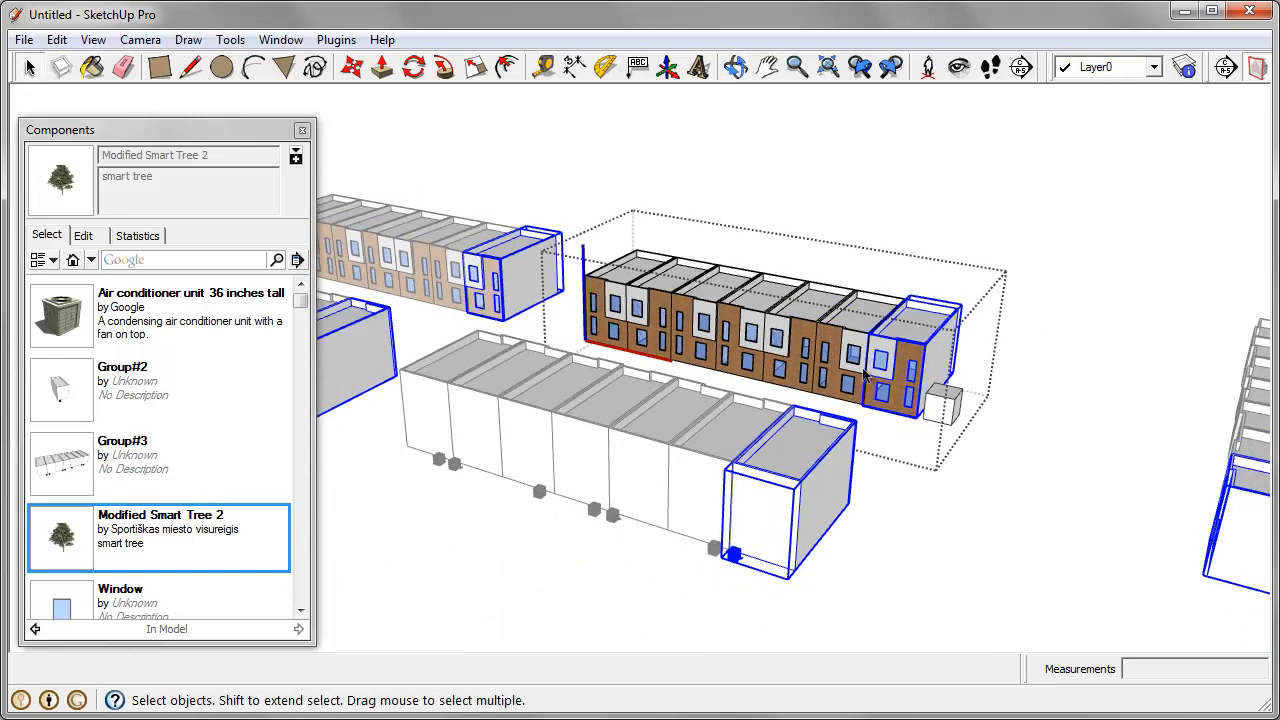
{"action": "key", "text": "Escape"}
Step: Open the brick-fronted house row facing the row beside the cube for editing
{"action": "middle_click_drag", "start_coordinate": [943, 330], "coordinate": [513, 346]}
{"action": "scroll", "coordinate": [478, 325], "scroll_direction": "up", "scroll_amount": 3}
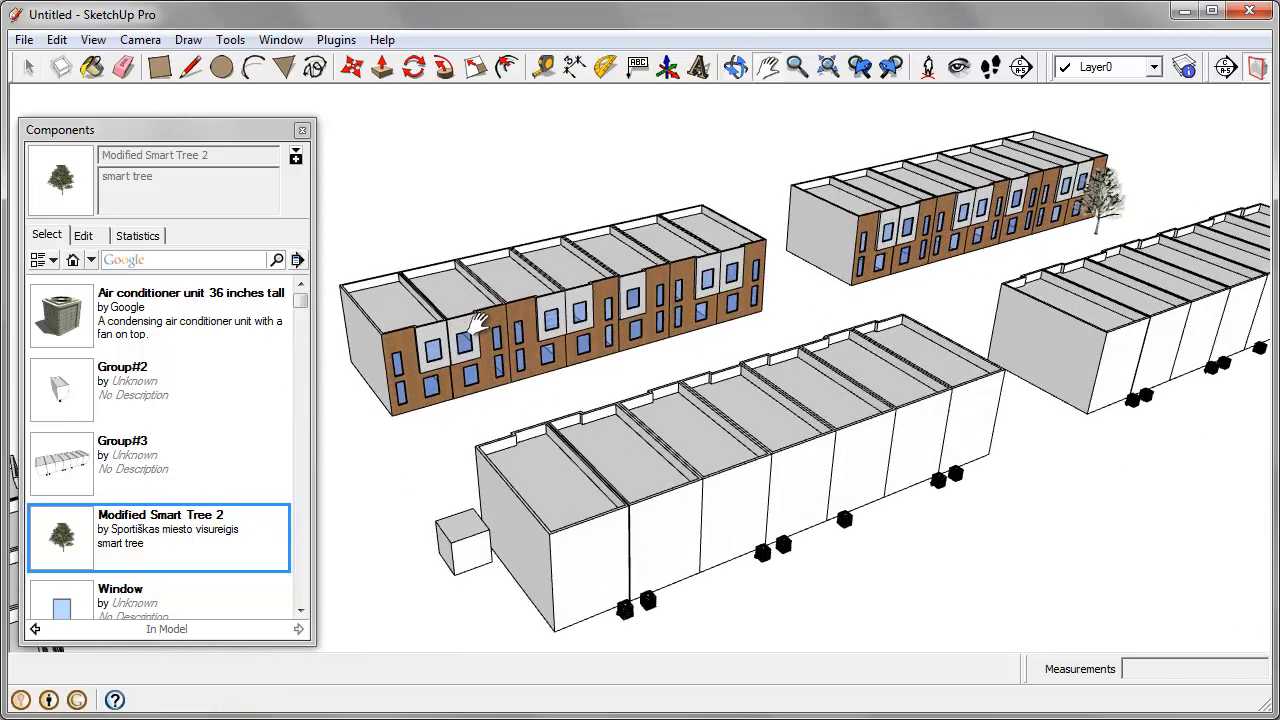
{"action": "scroll", "coordinate": [480, 358], "scroll_direction": "up", "scroll_amount": 2}
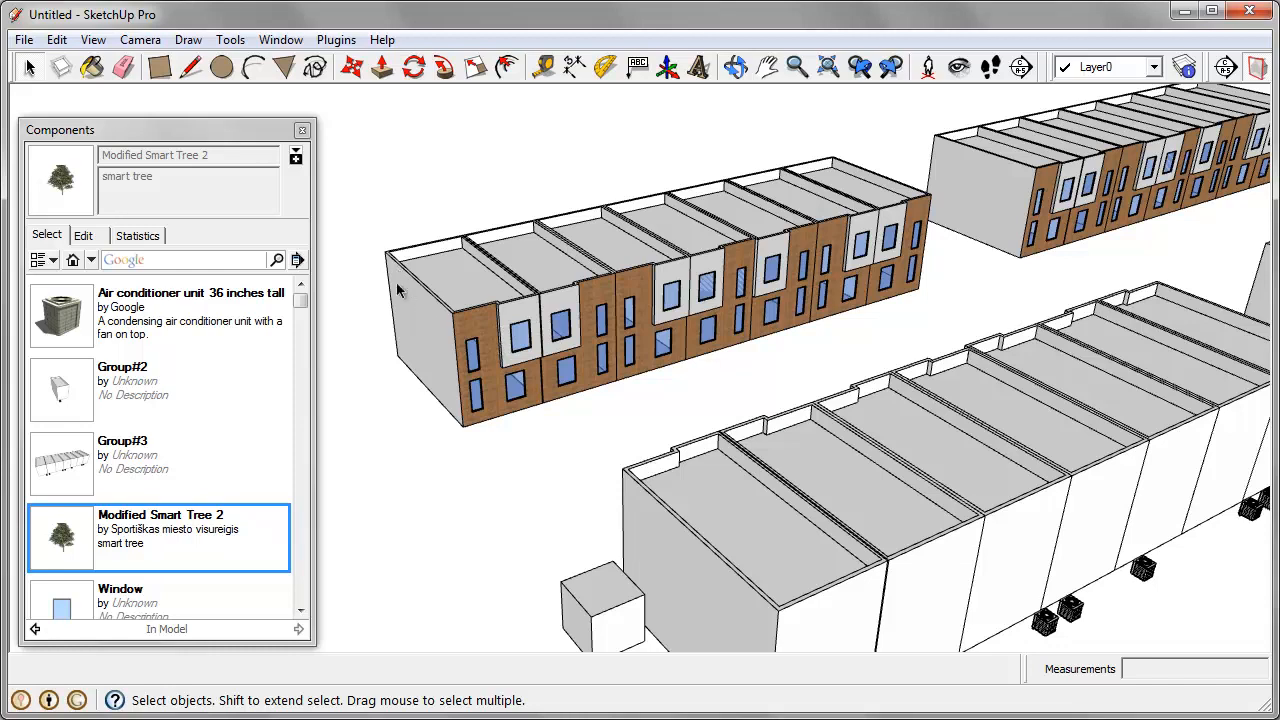
{"action": "double_click", "coordinate": [507, 330]}
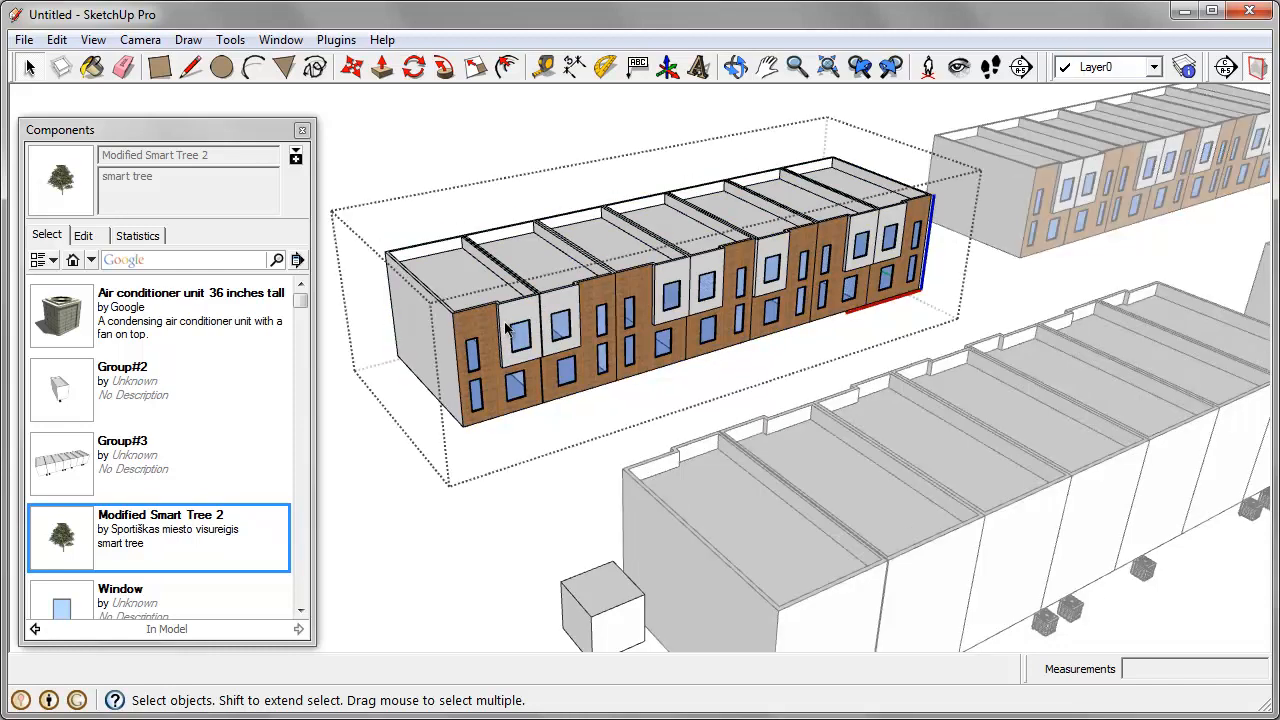
{"action": "mouse_move", "coordinate": [663, 331]}
{"action": "middle_mouse_down"}
{"action": "mouse_move", "coordinate": [543, 320]}
{"action": "mouse_move", "coordinate": [663, 331]}
{"action": "mouse_move", "coordinate": [648, 340]}
{"action": "middle_mouse_up"}
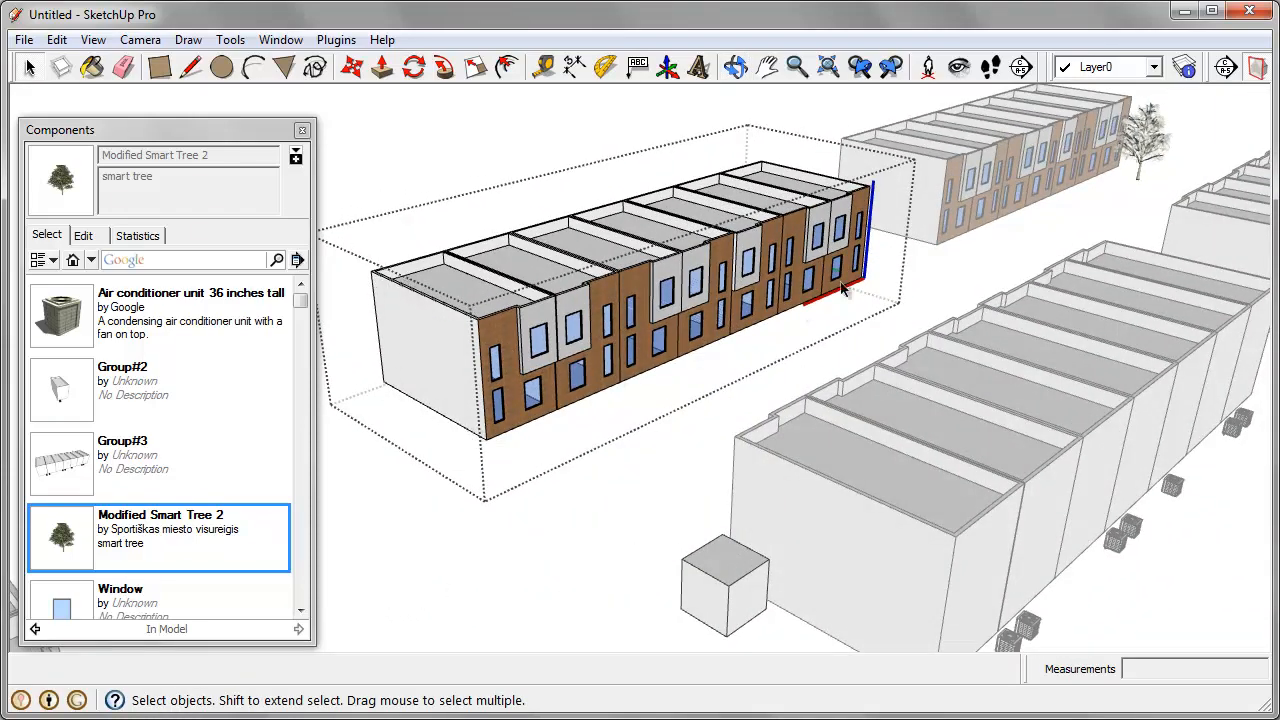
{"action": "middle_click_drag", "start_coordinate": [843, 288], "coordinate": [783, 358]}
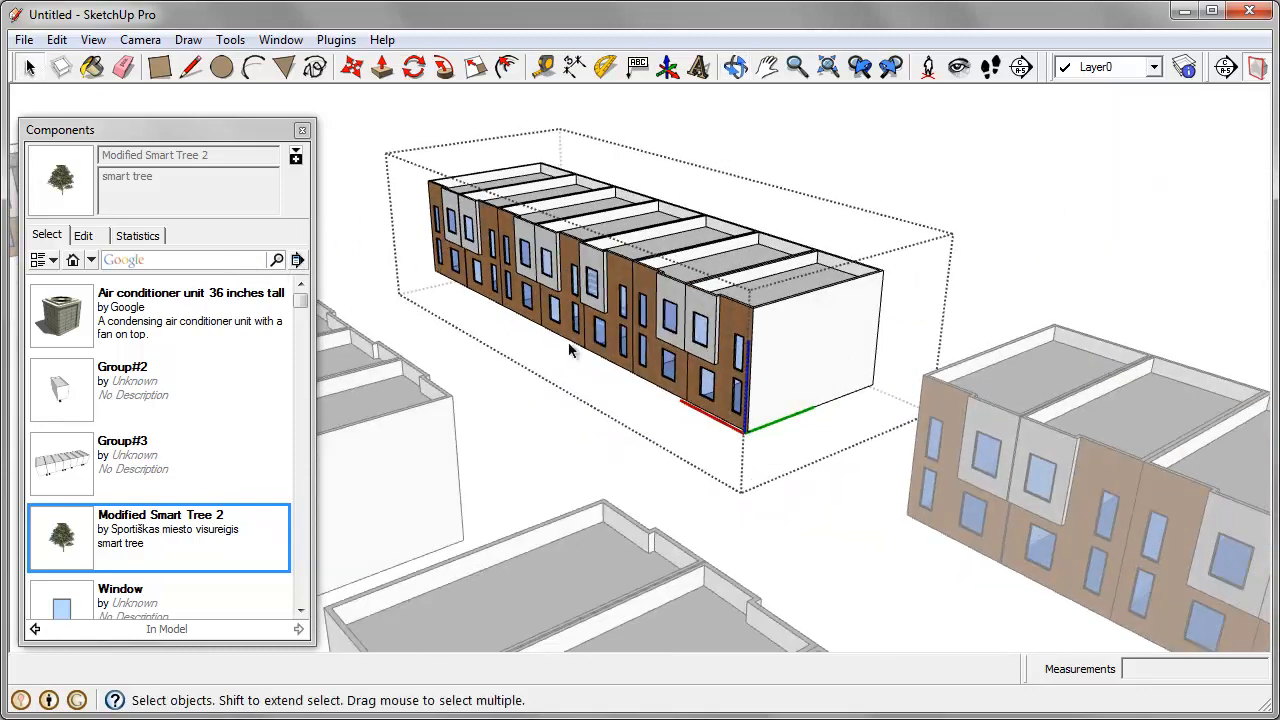
{"action": "middle_click_drag", "start_coordinate": [570, 349], "coordinate": [507, 296]}
Step: Select the houses at both ends of the open row and make them unique together
{"action": "left_click", "coordinate": [424, 215]}
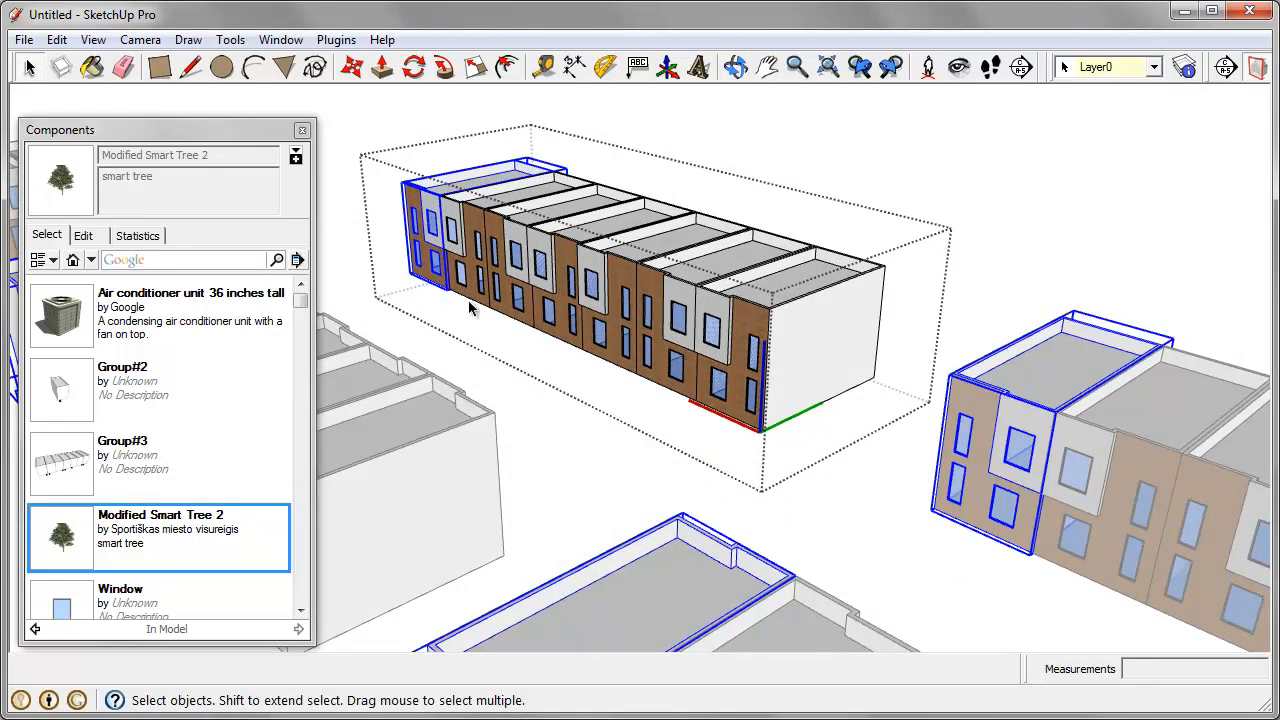
{"action": "left_click", "coordinate": [788, 334], "text": "shift"}
{"action": "middle_click_drag", "start_coordinate": [794, 331], "coordinate": [733, 358]}
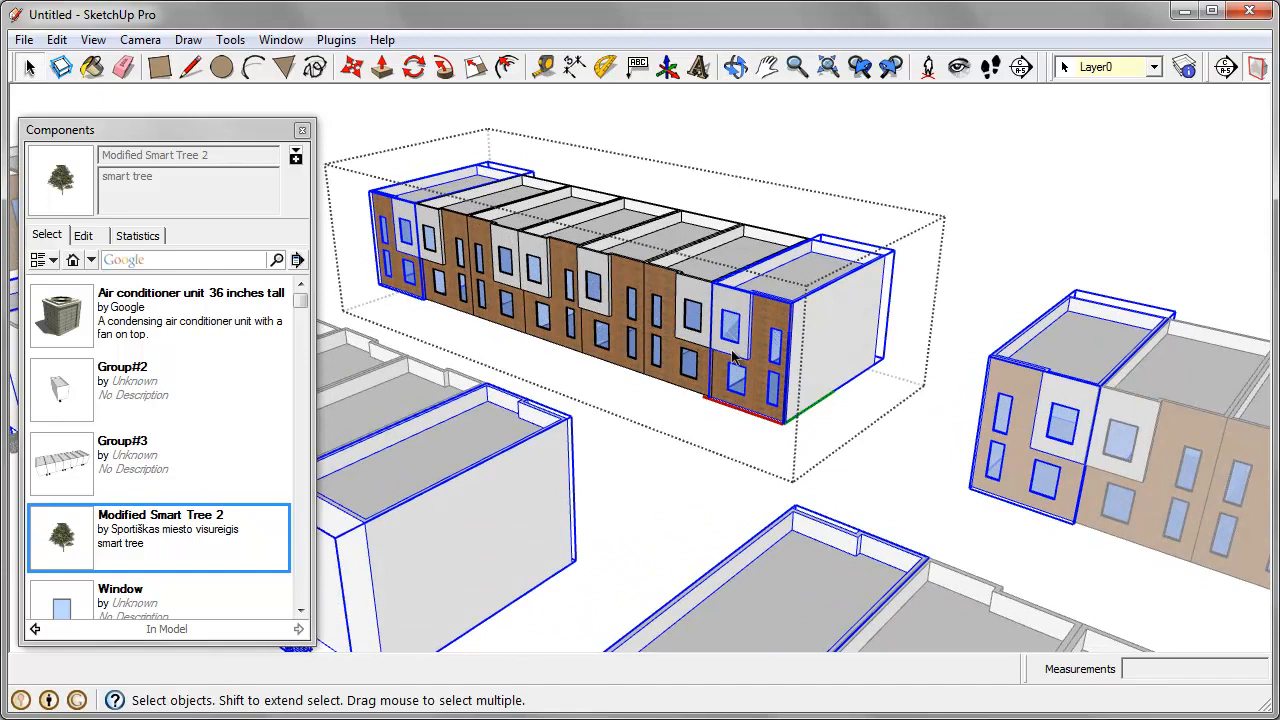
{"action": "right_click", "coordinate": [793, 317]}
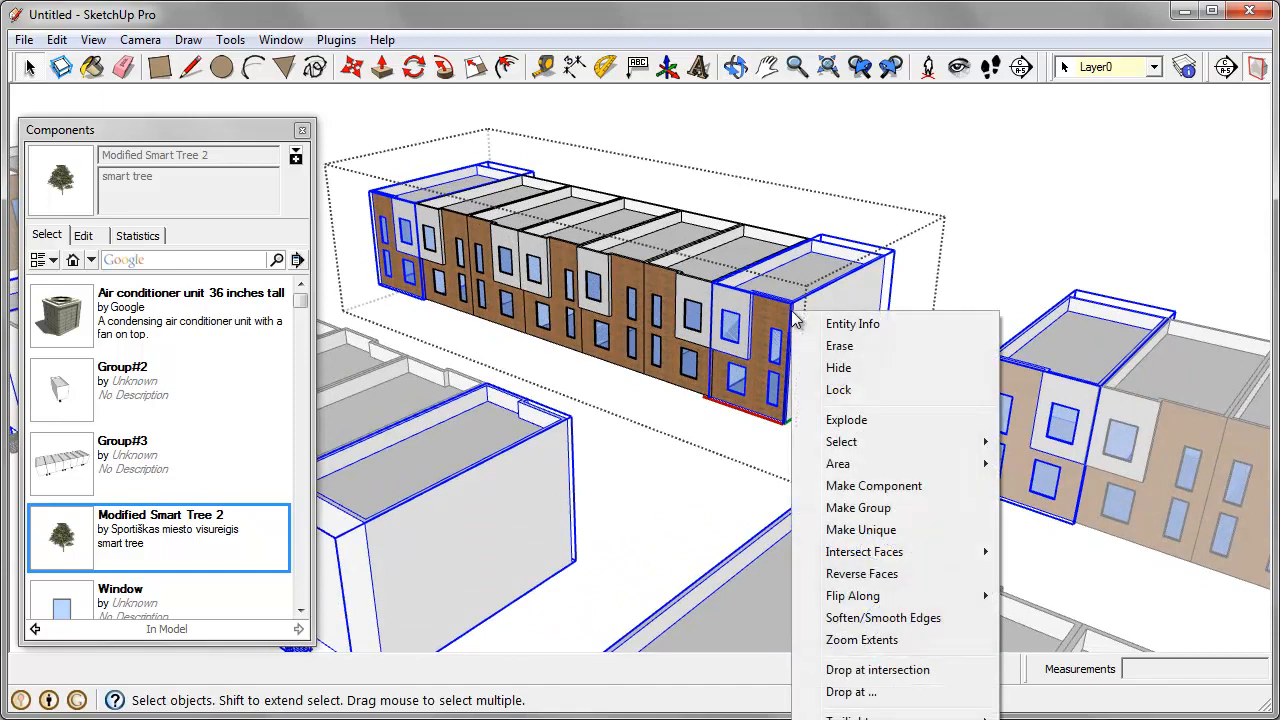
{"action": "left_click", "coordinate": [893, 538]}
{"action": "middle_click_drag", "start_coordinate": [886, 534], "coordinate": [838, 379]}
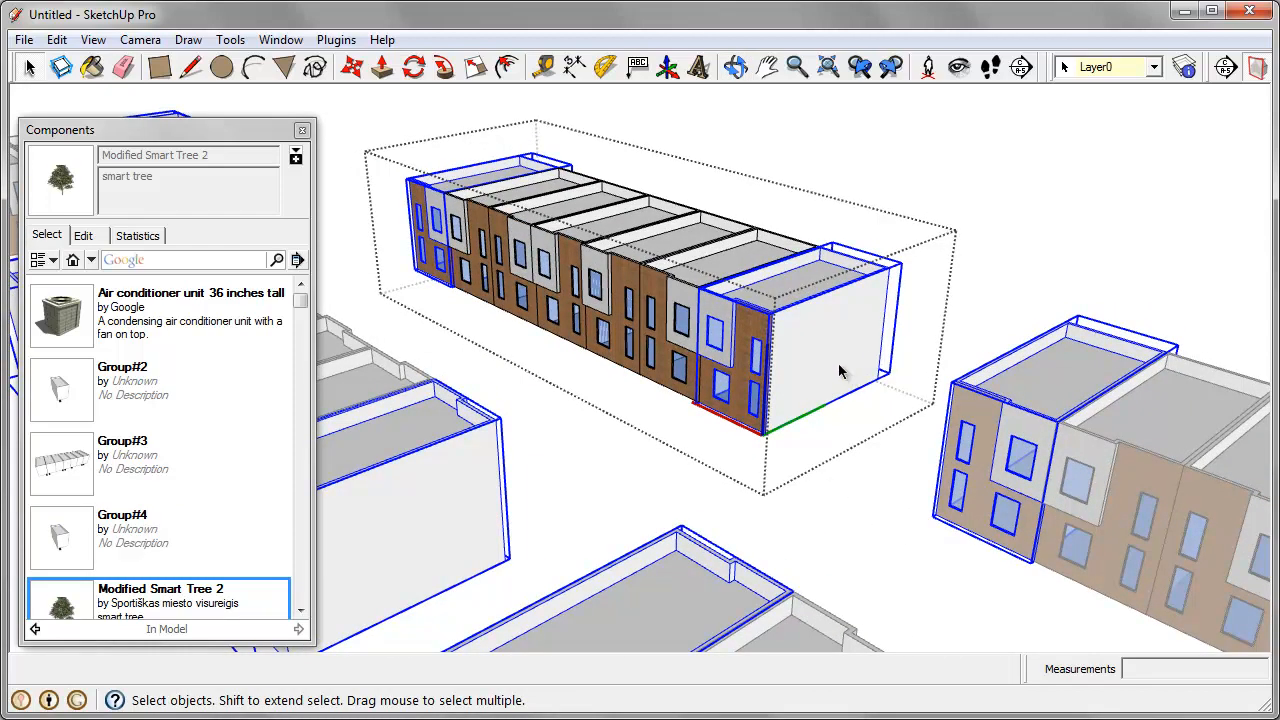
Step: Open the near end house for editing, and copy its upper narrow front window onto the blank side wall
{"action": "double_click", "coordinate": [808, 330]}
{"action": "scroll", "coordinate": [776, 381], "scroll_direction": "up", "scroll_amount": 4}
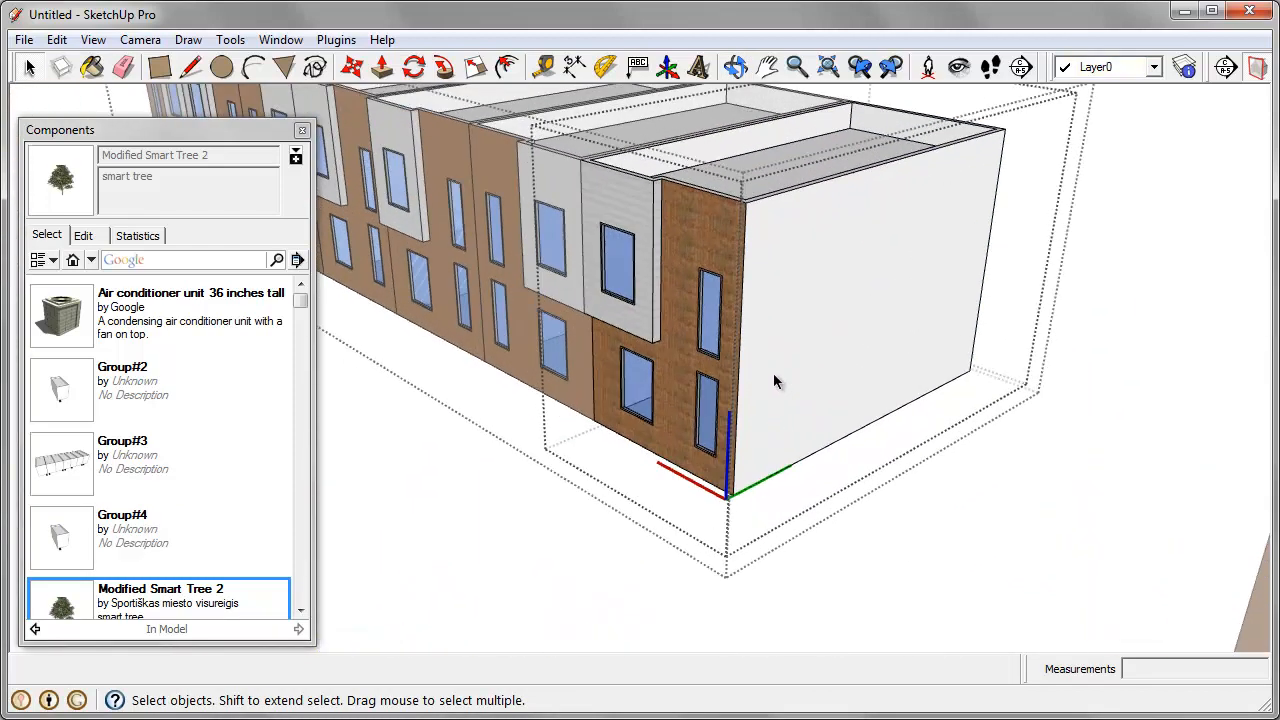
{"action": "left_click", "coordinate": [707, 322]}
{"action": "scroll", "coordinate": [729, 362], "scroll_direction": "up", "scroll_amount": 2}
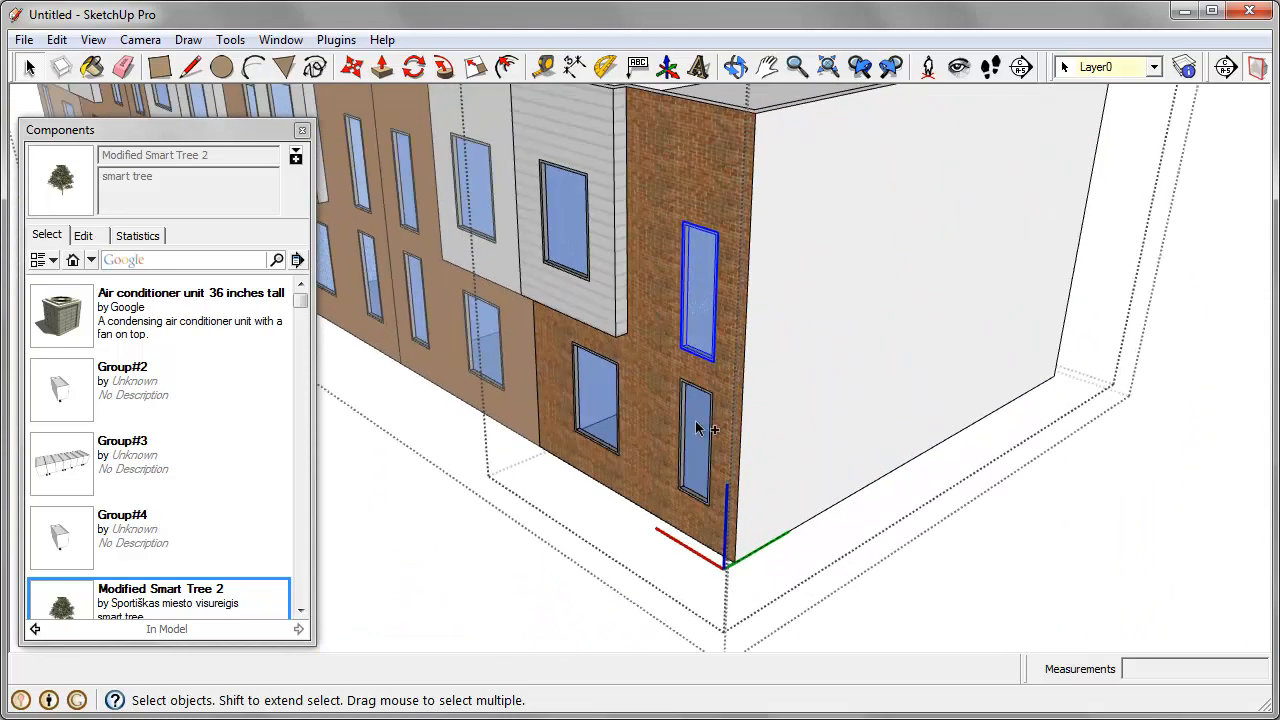
{"action": "scroll", "coordinate": [714, 396], "scroll_direction": "up", "scroll_amount": 2}
{"action": "key", "text": "m"}
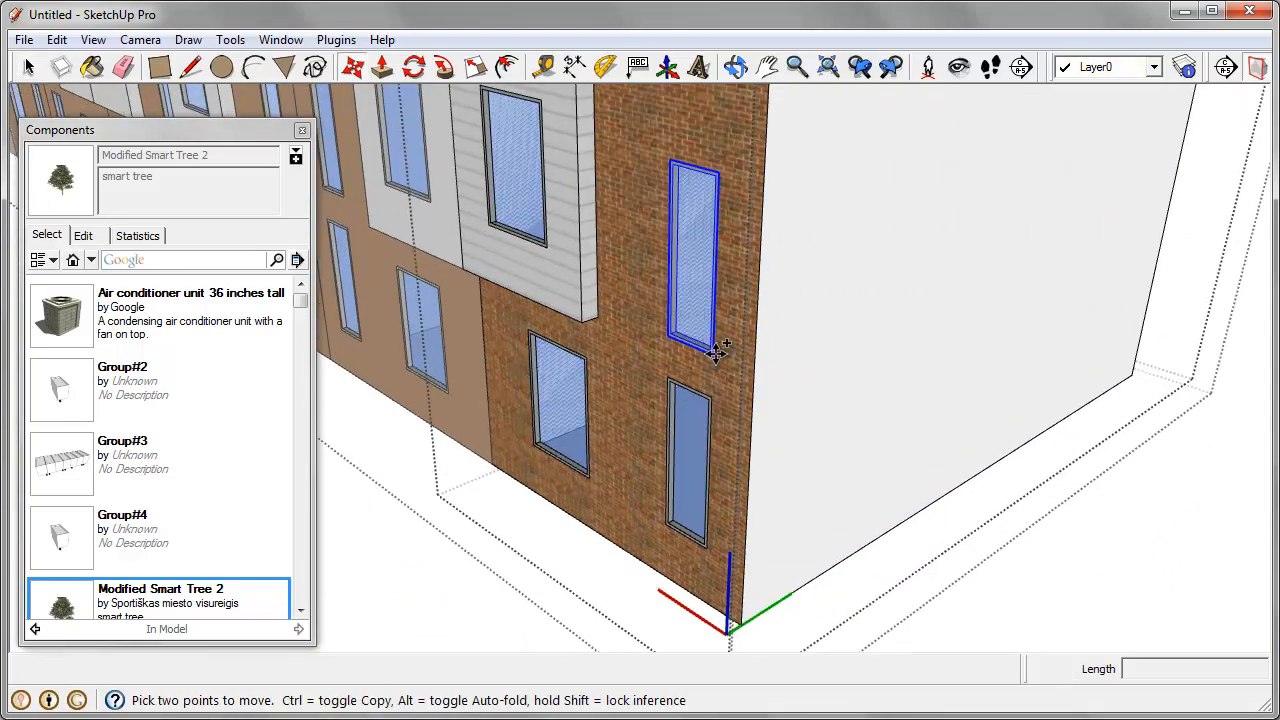
{"action": "left_click", "coordinate": [716, 352]}
{"action": "left_click", "coordinate": [836, 330]}
Step: Copy the side-wall window about 5' 8" along the wall, and array it 4x
{"action": "scroll", "coordinate": [838, 332], "scroll_direction": "down", "scroll_amount": 2}
{"action": "middle_click_drag", "start_coordinate": [873, 361], "coordinate": [814, 397], "text": "shift"}
{"action": "key", "text": "ctrl"}
{"action": "left_click", "coordinate": [831, 391]}
{"action": "left_click", "coordinate": [884, 381]}
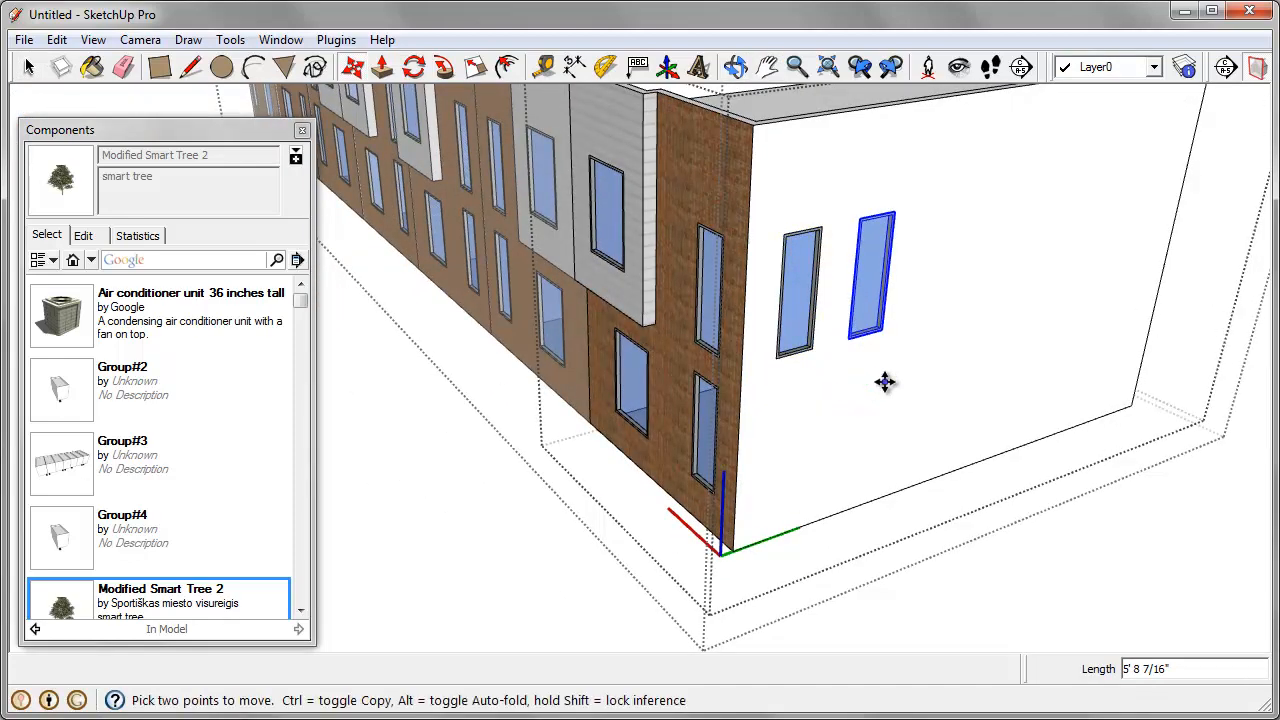
{"action": "key", "text": "Return"}
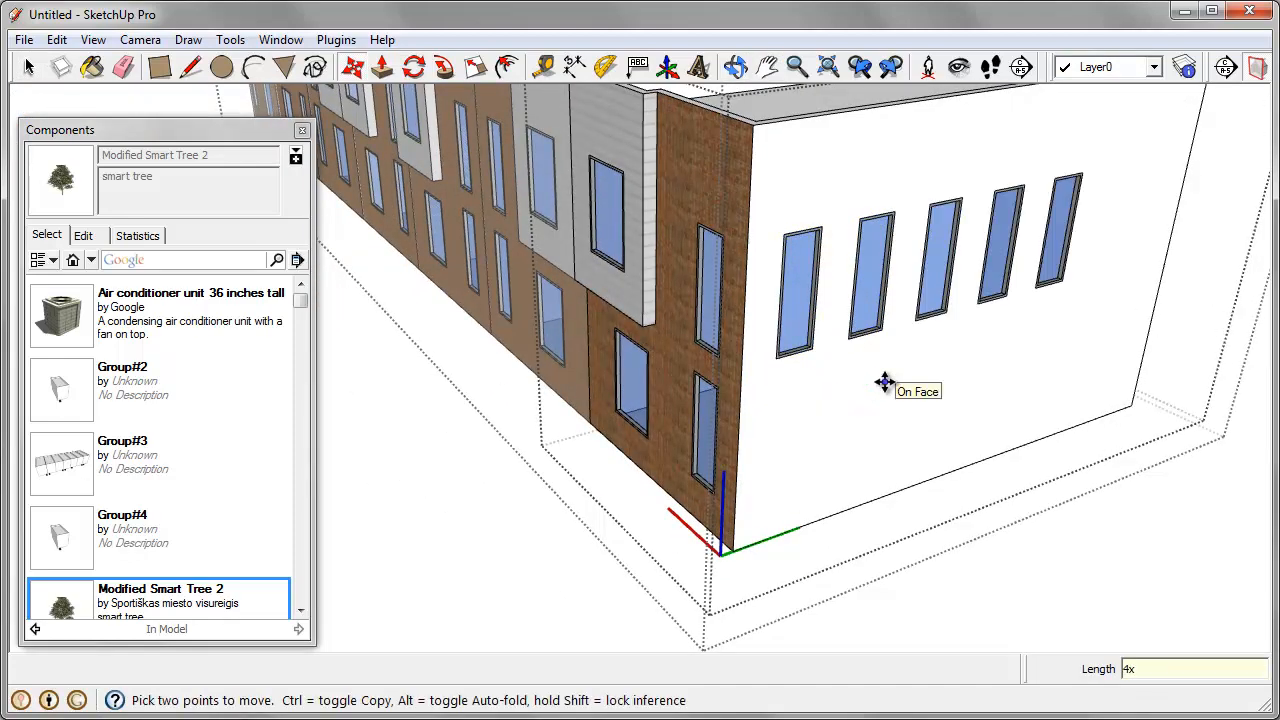
Step: Close the nested house and row editing, and examine the side-wall windows at the ends of the house rows
{"action": "scroll", "coordinate": [887, 382], "scroll_direction": "down", "scroll_amount": 4}
{"action": "middle_click_drag", "start_coordinate": [592, 298], "coordinate": [675, 320]}
{"action": "middle_click_drag", "start_coordinate": [441, 213], "coordinate": [1125, 298], "text": "shift"}
{"action": "middle_click_drag", "start_coordinate": [800, 275], "coordinate": [890, 284], "text": "shift"}
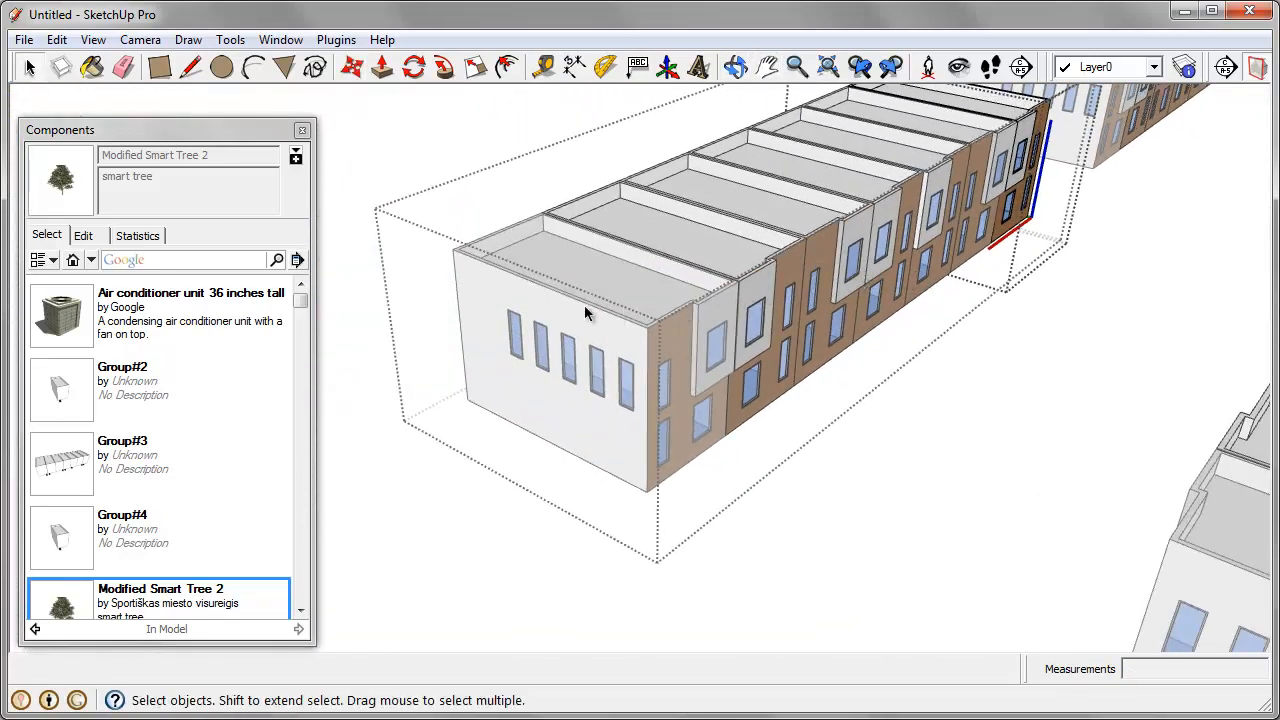
{"action": "key", "text": "Escape"}
{"action": "key", "text": "Escape"}
{"action": "scroll", "coordinate": [597, 349], "scroll_direction": "down", "scroll_amount": 4}
{"action": "middle_click_drag", "start_coordinate": [597, 349], "coordinate": [557, 290], "text": "shift"}
{"action": "scroll", "coordinate": [572, 353], "scroll_direction": "up", "scroll_amount": 2}
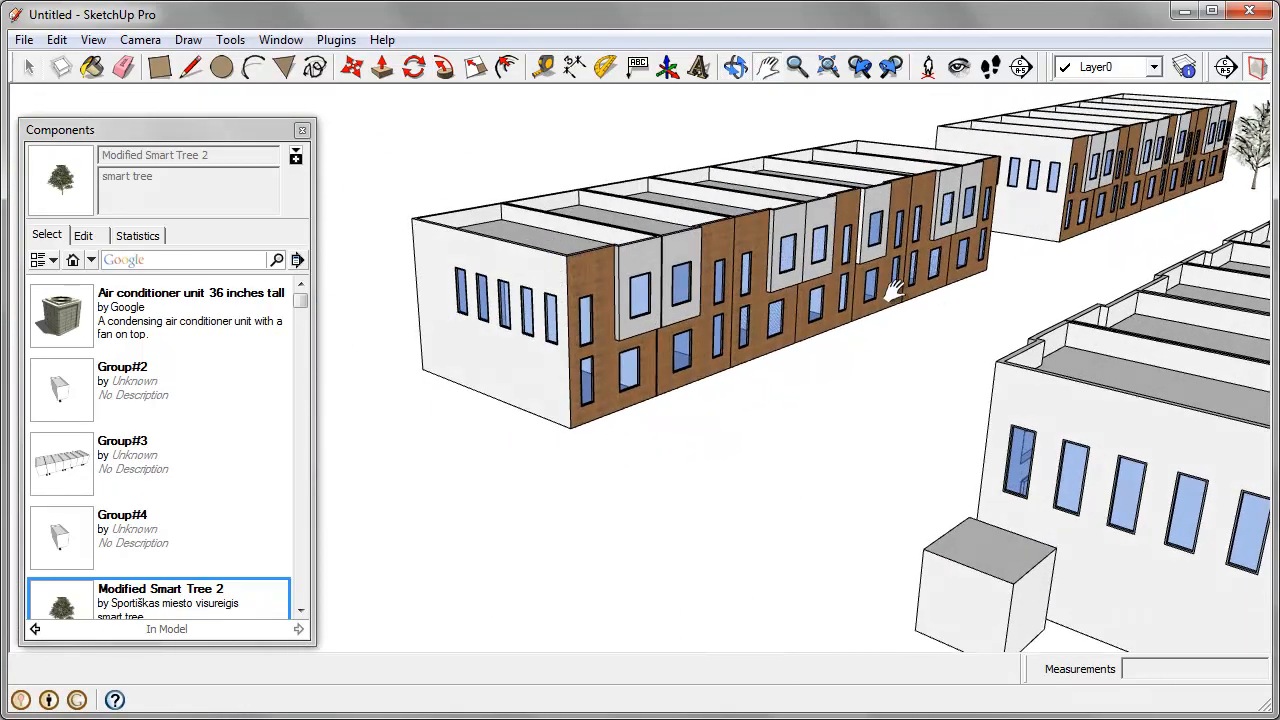